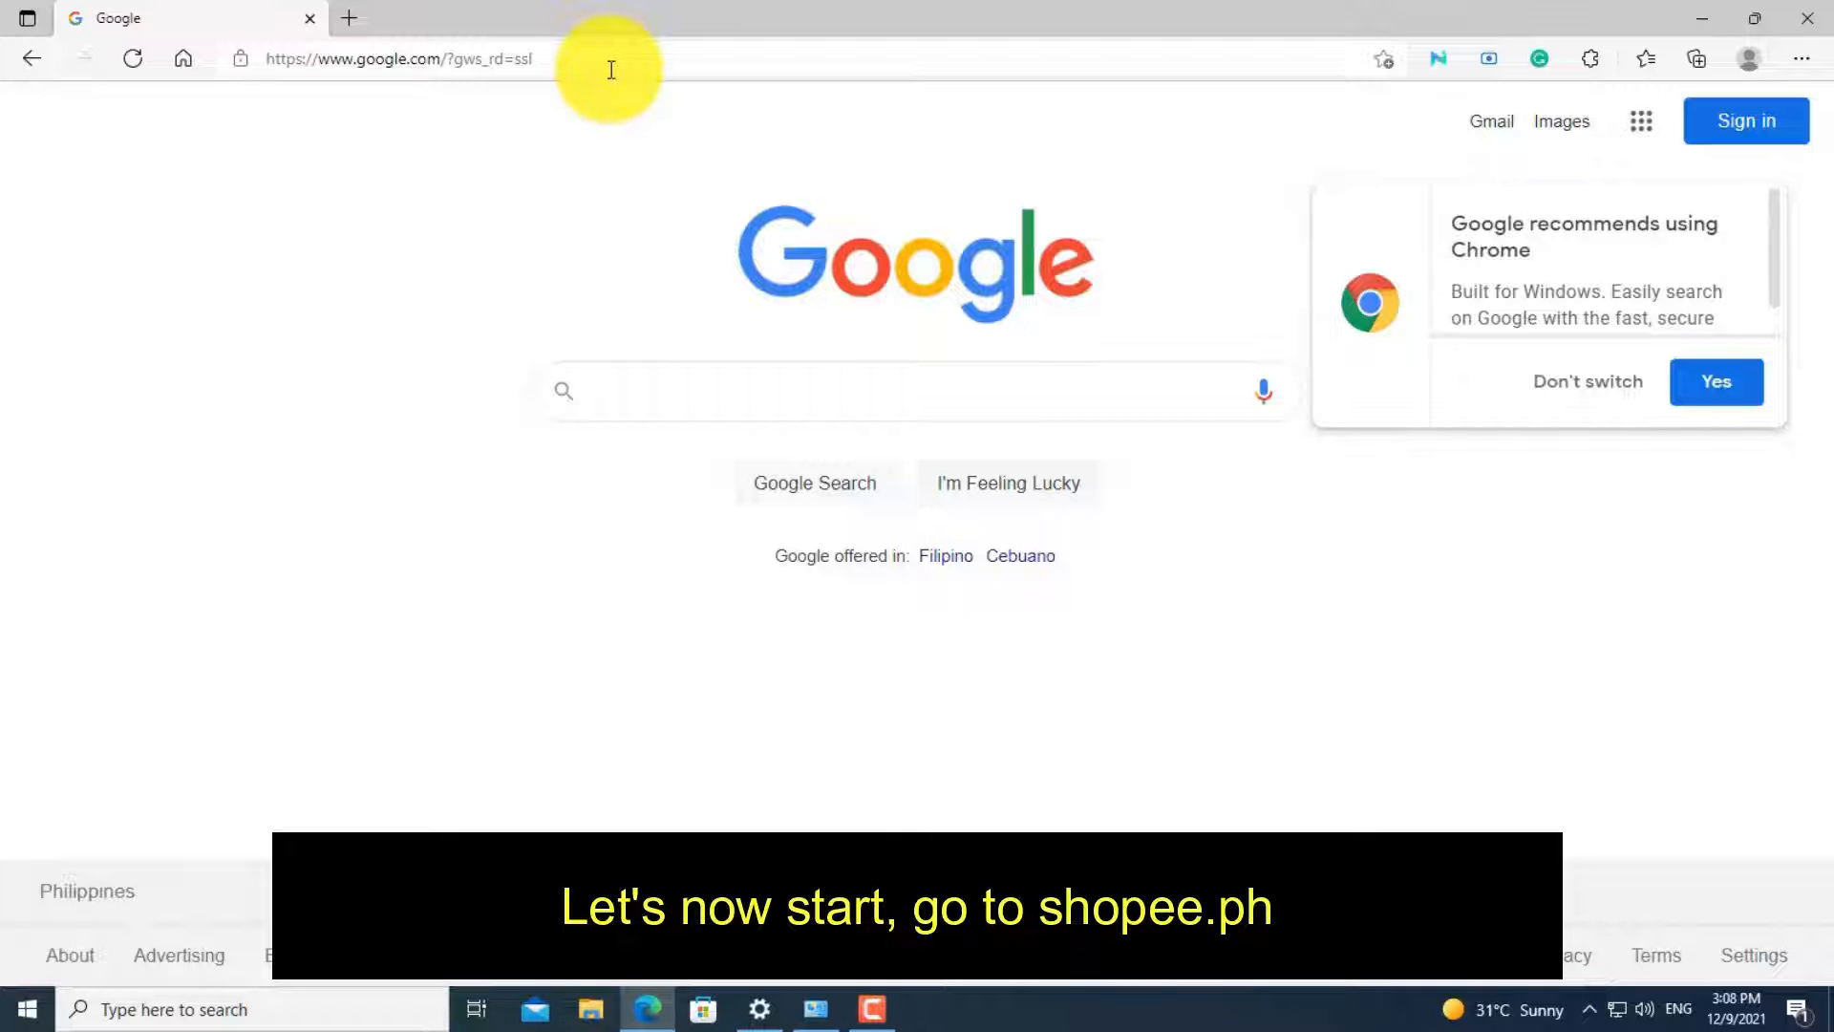
- Search Google for shopee.ph and open the Shopee Philippines result in a new browser tab
{"action": "type", "text": "shop"}
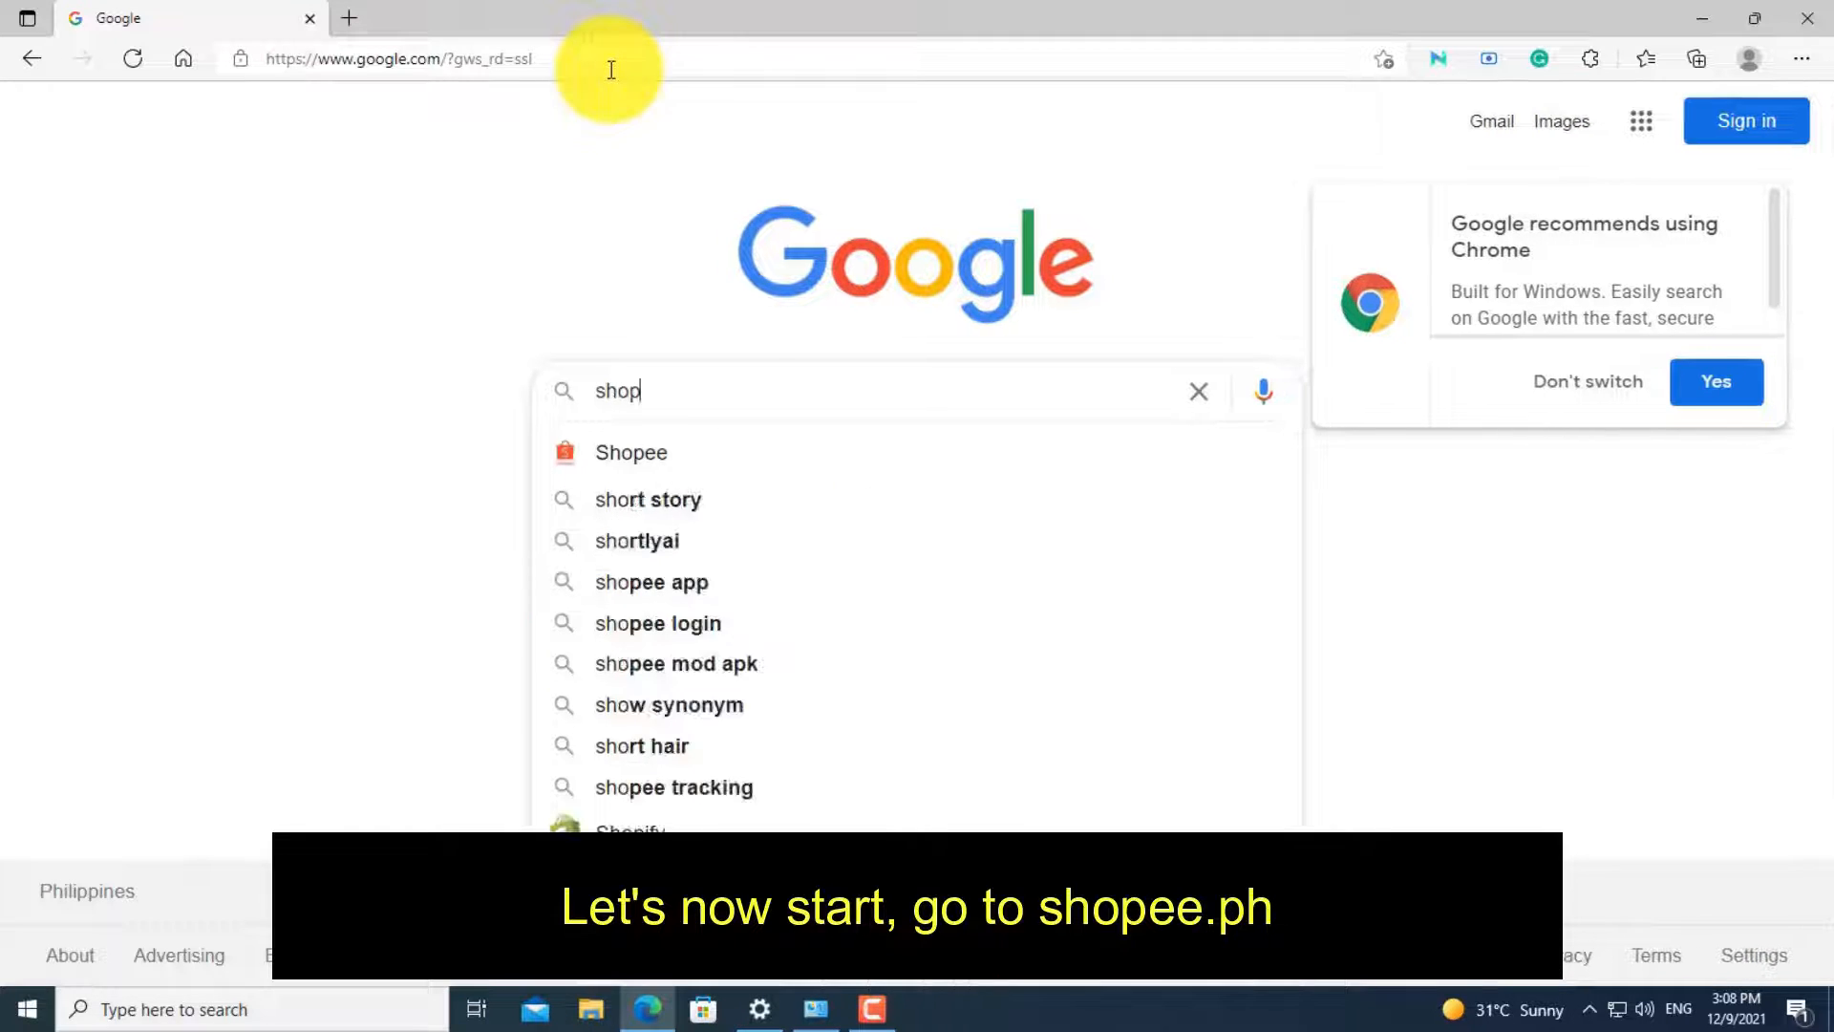
{"action": "type", "text": "ee.ph"}
{"action": "key", "text": "Return"}
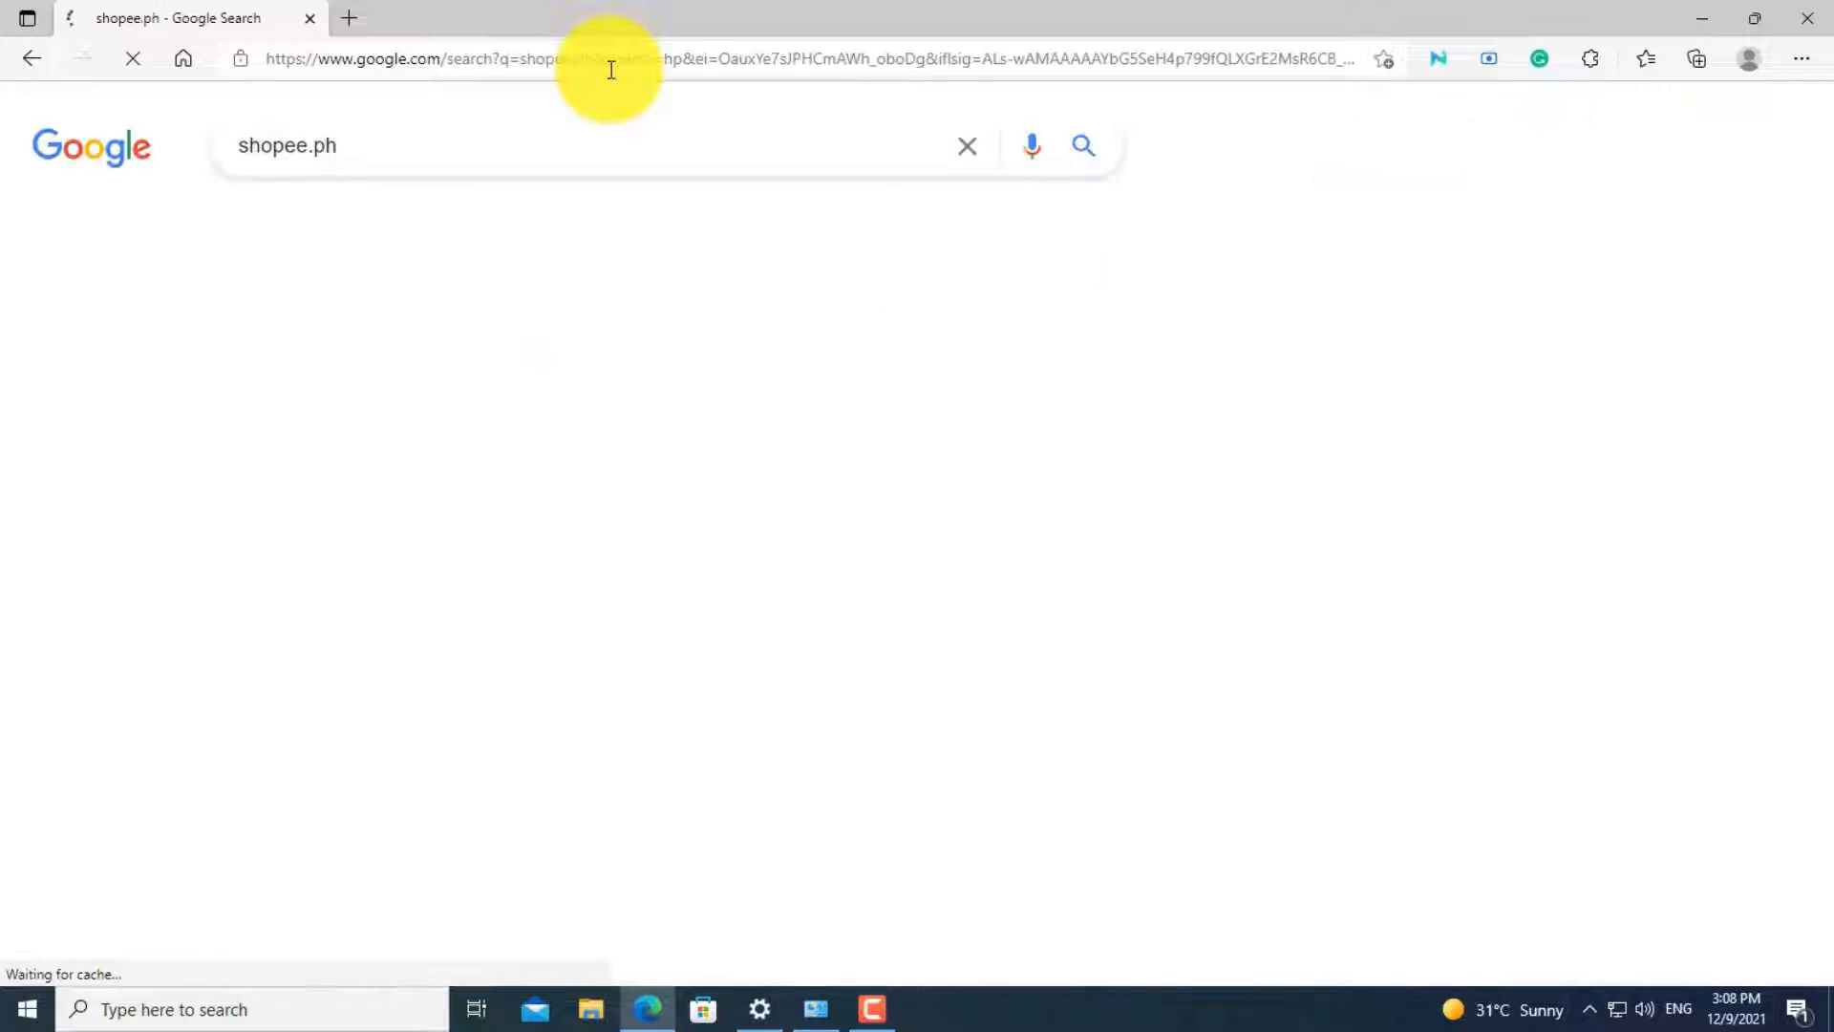
{"action": "right_click", "coordinate": [478, 750]}
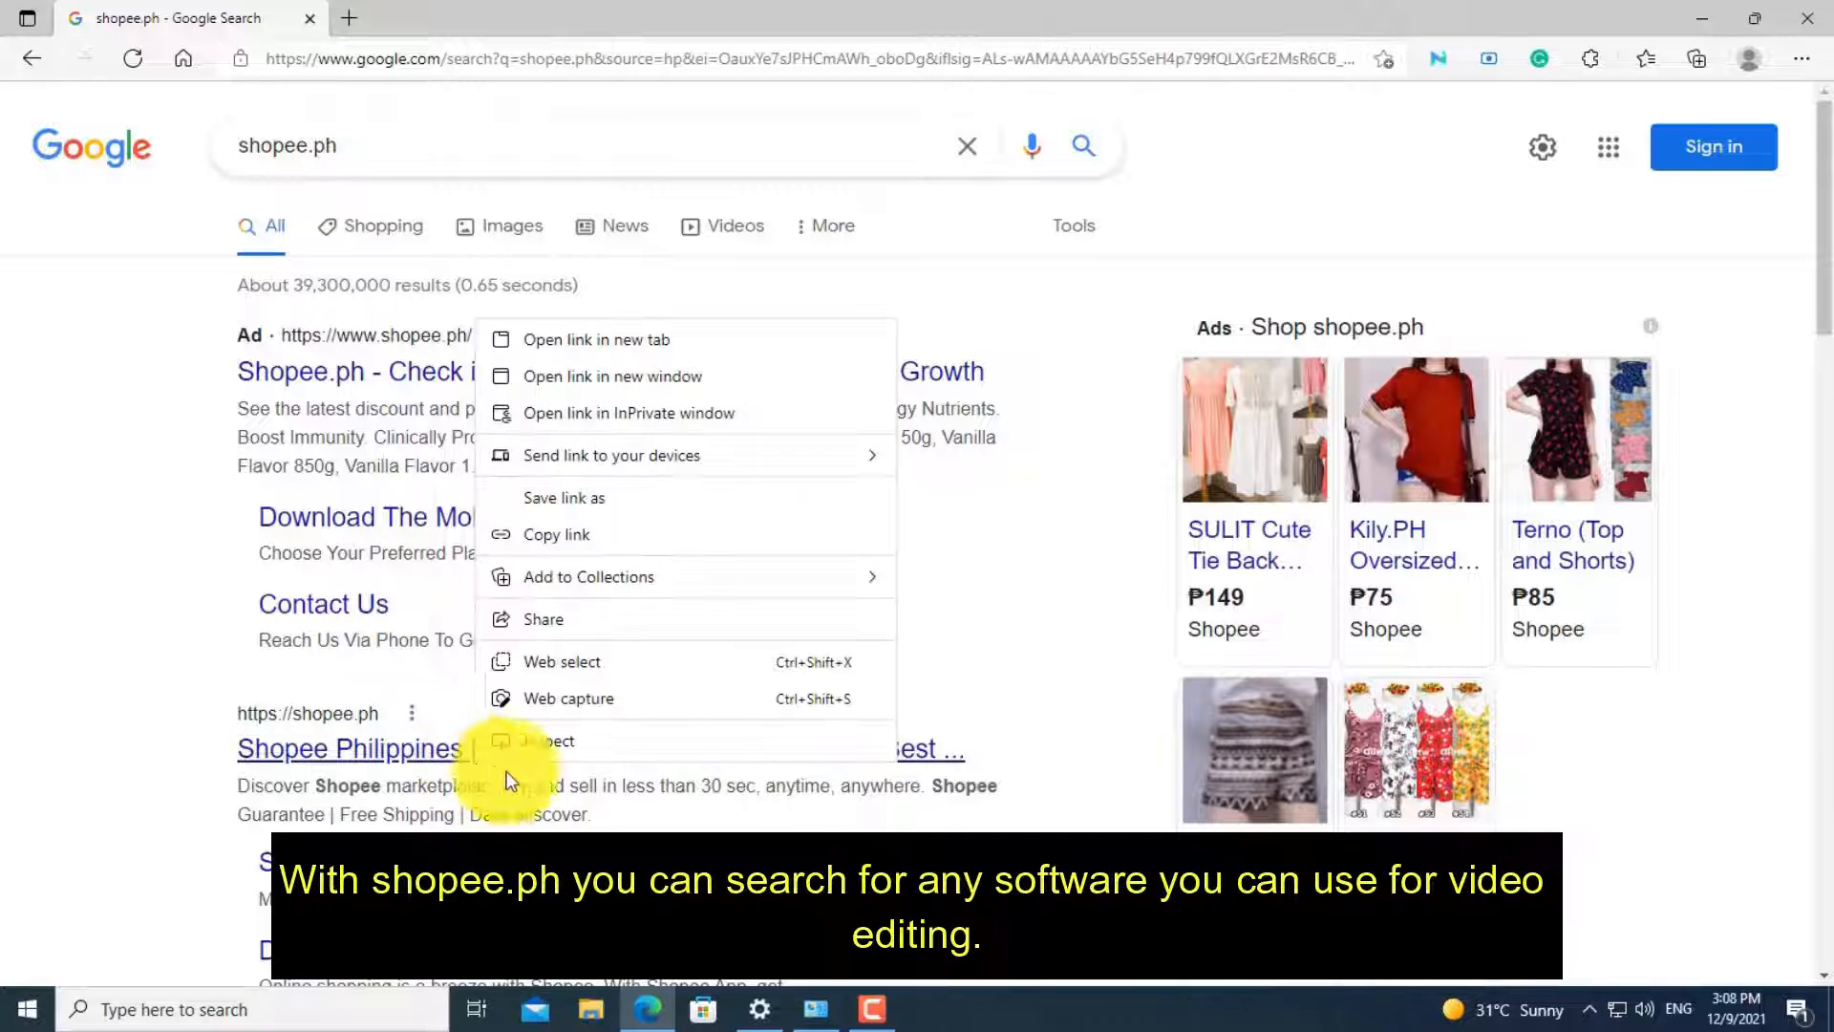
{"action": "left_click", "coordinate": [562, 338]}
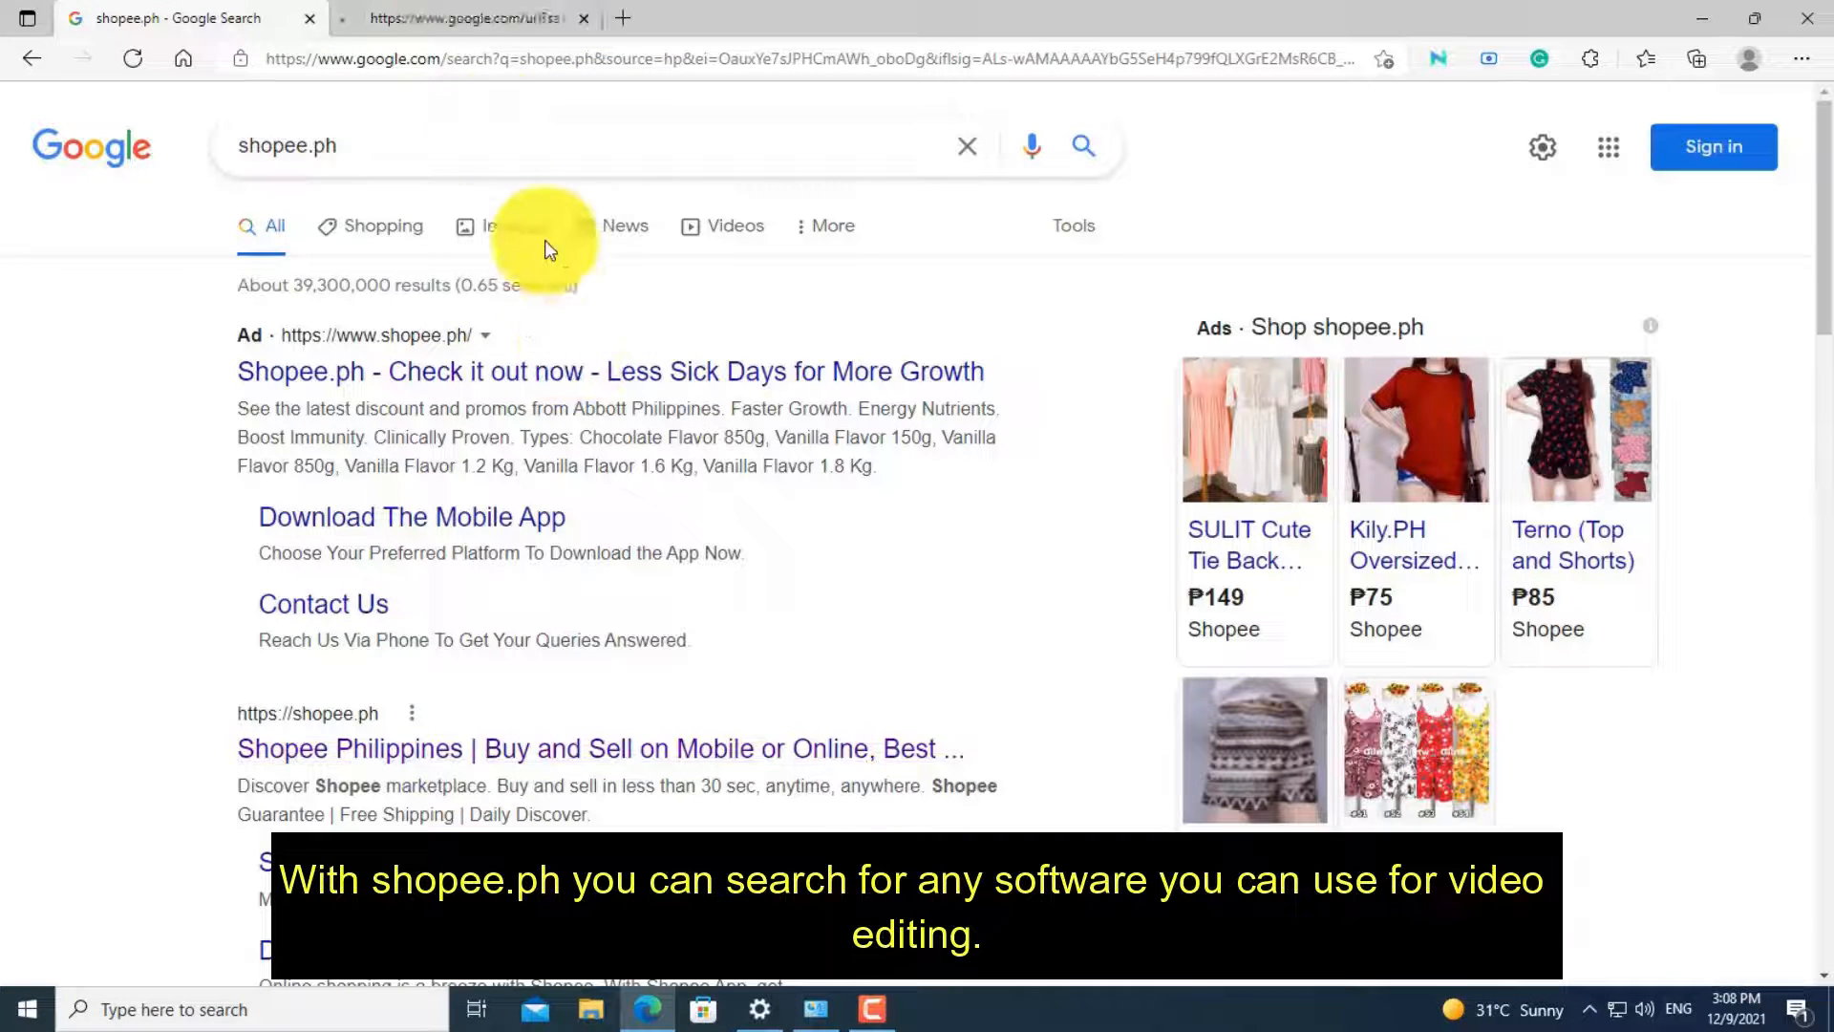
{"action": "left_click", "coordinate": [439, 19]}
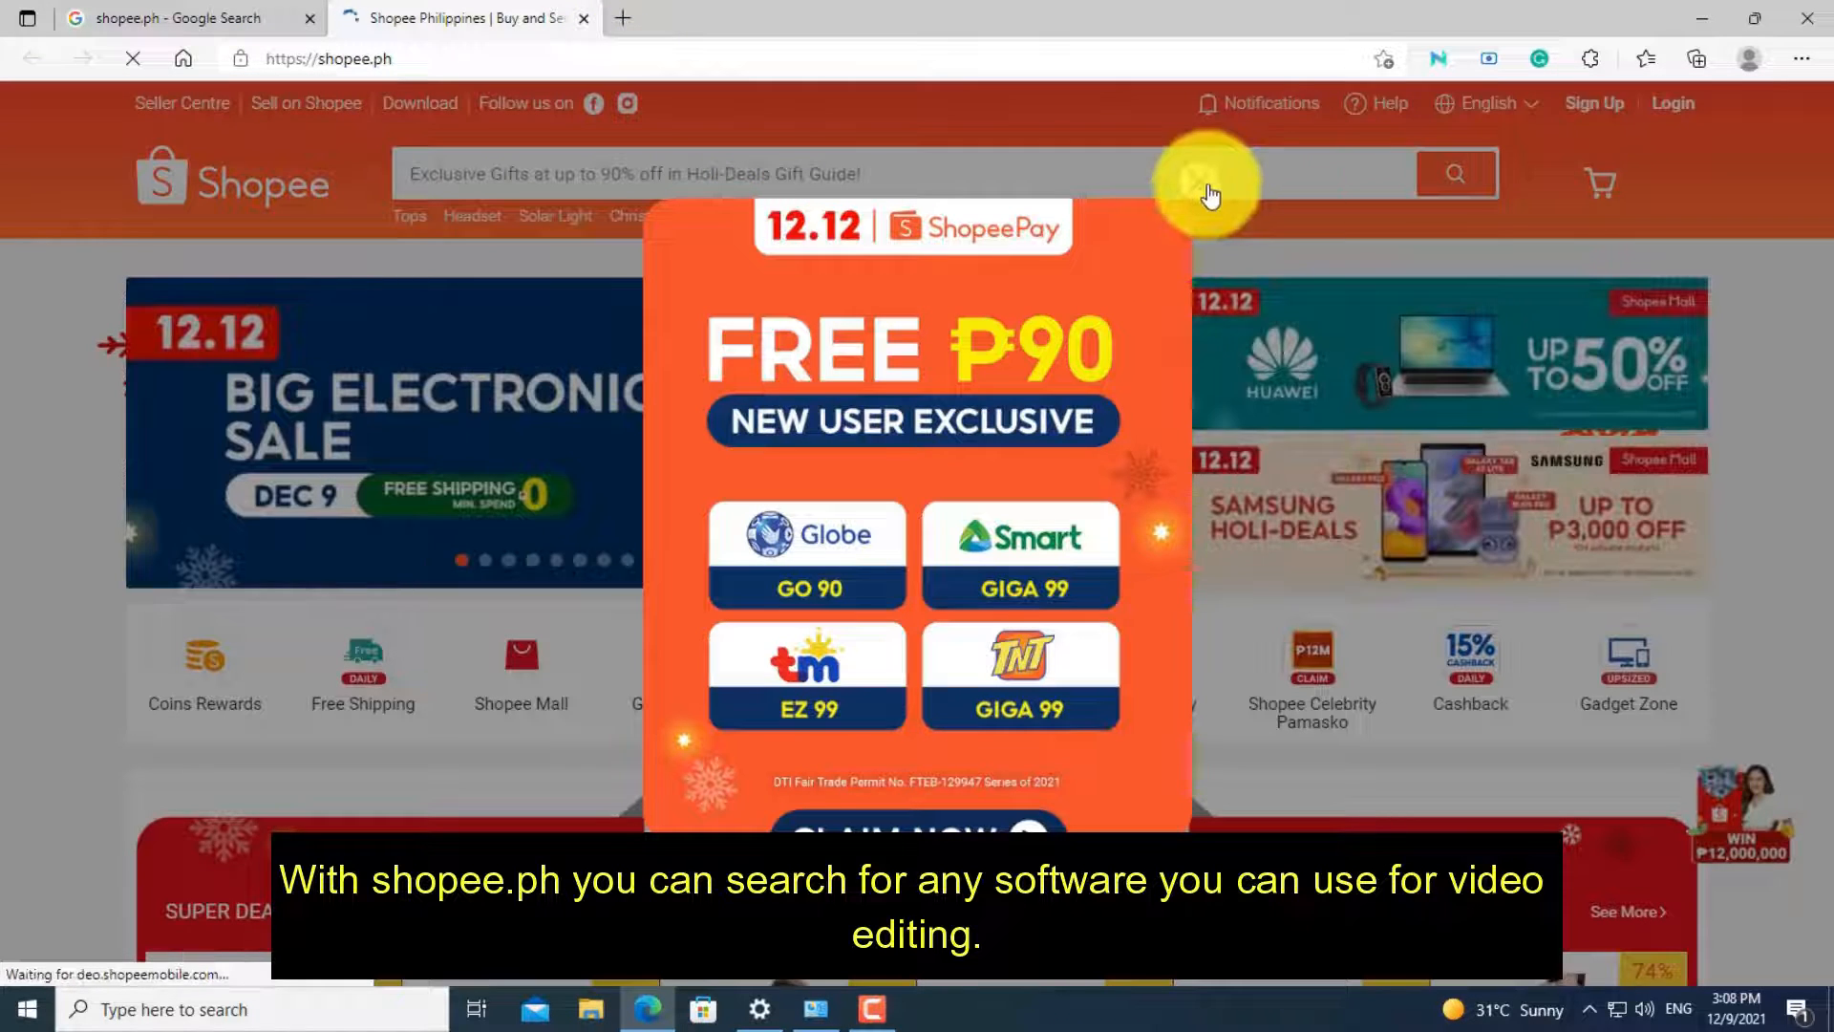
- Dismiss the promotional popup and search Shopee for camtasia
{"action": "left_click", "coordinate": [1198, 180]}
{"action": "left_click", "coordinate": [997, 177]}
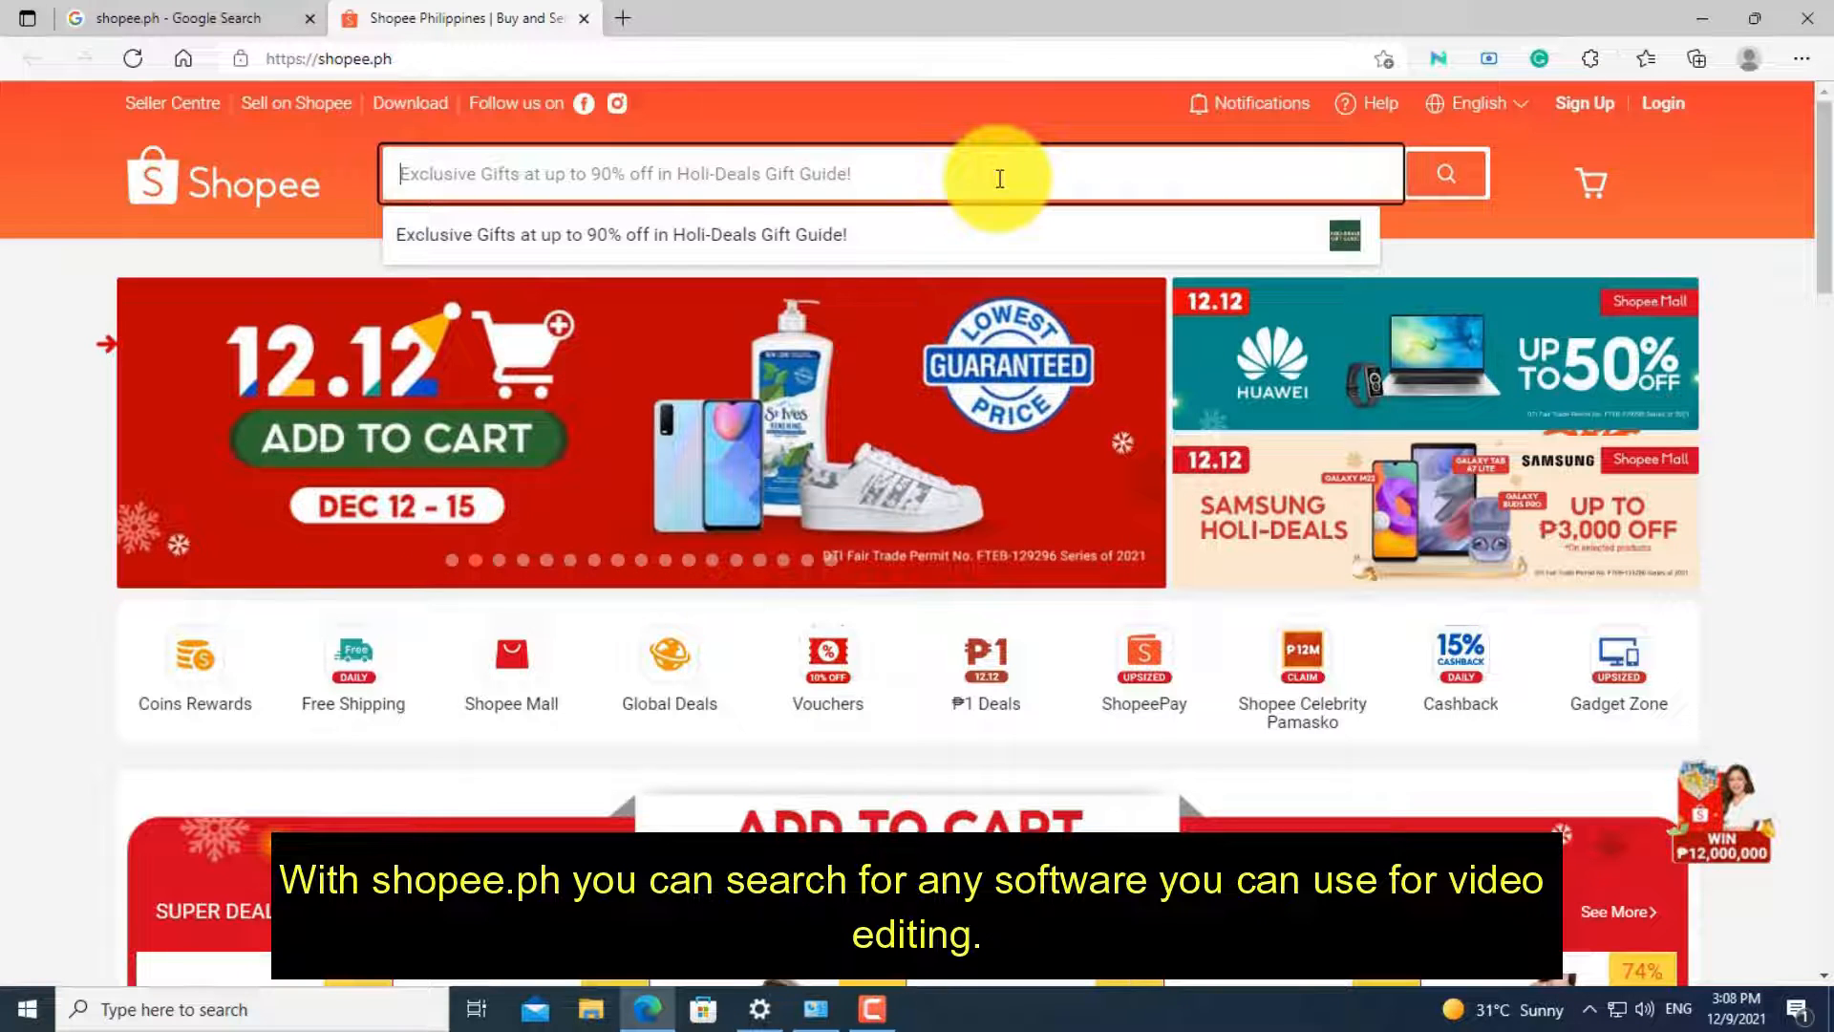
{"action": "type", "text": "camtasia"}
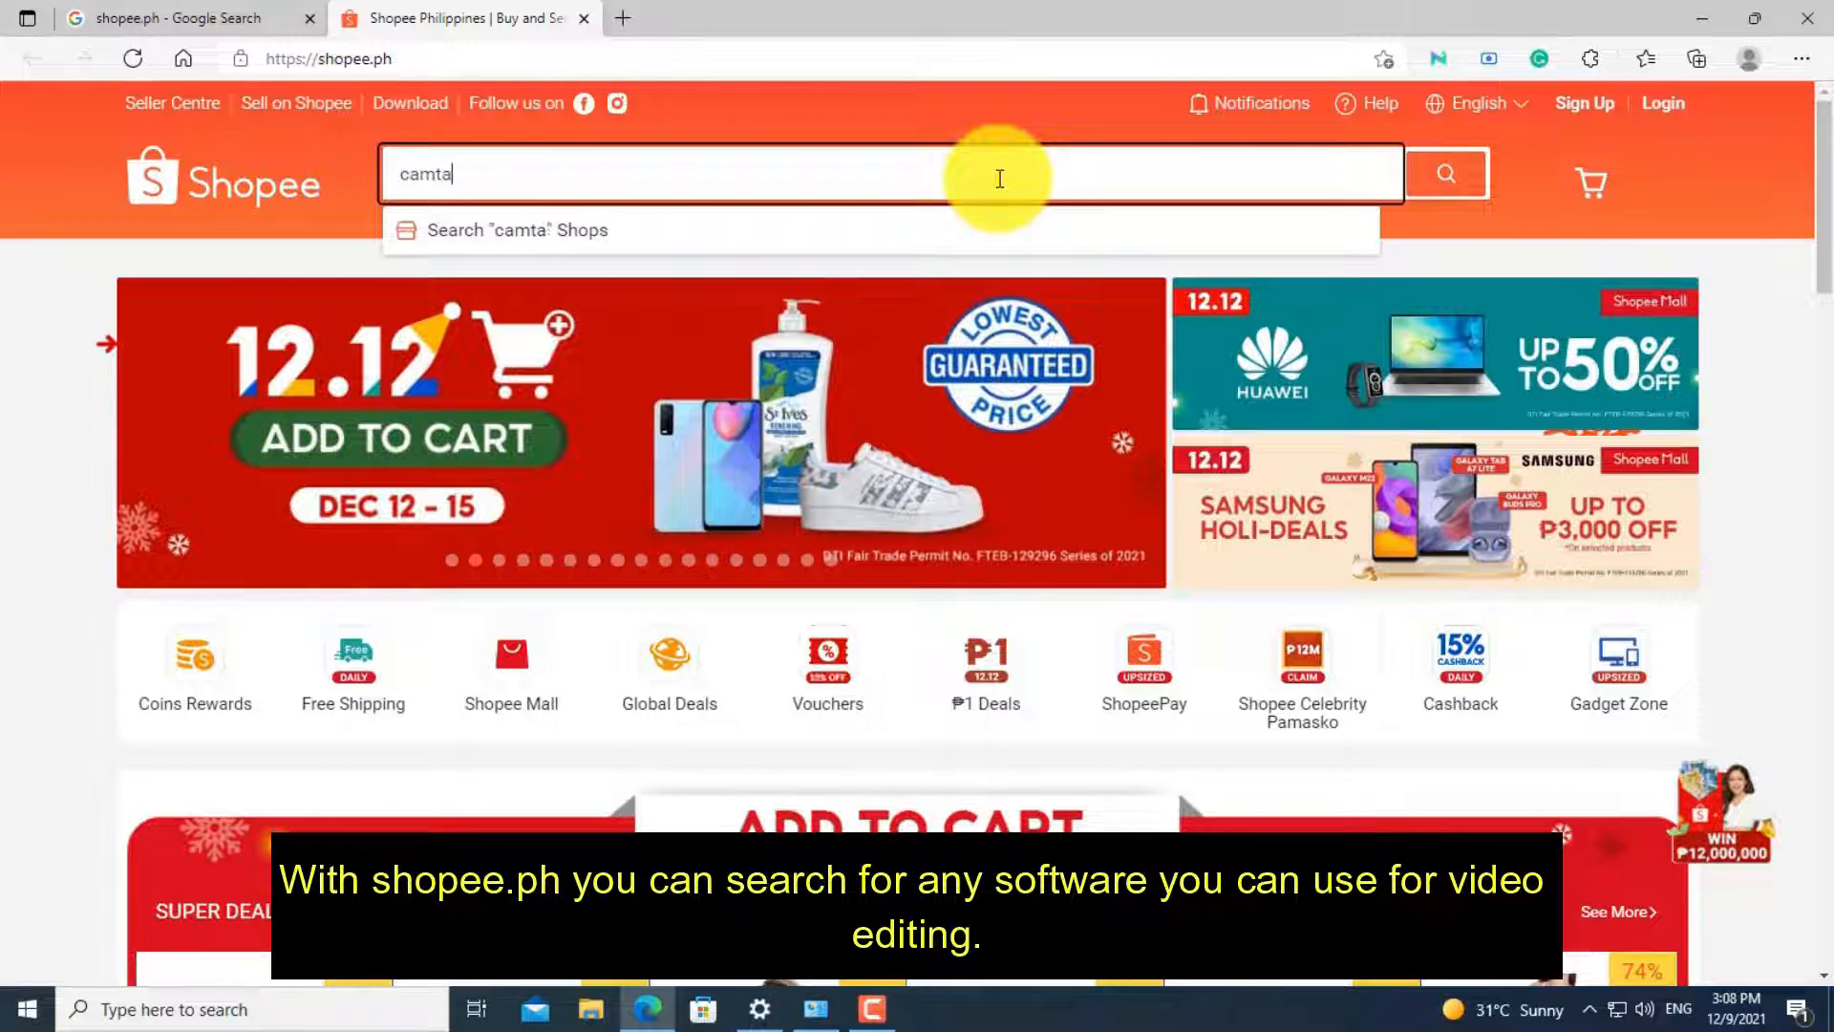
{"action": "key", "text": "Return"}
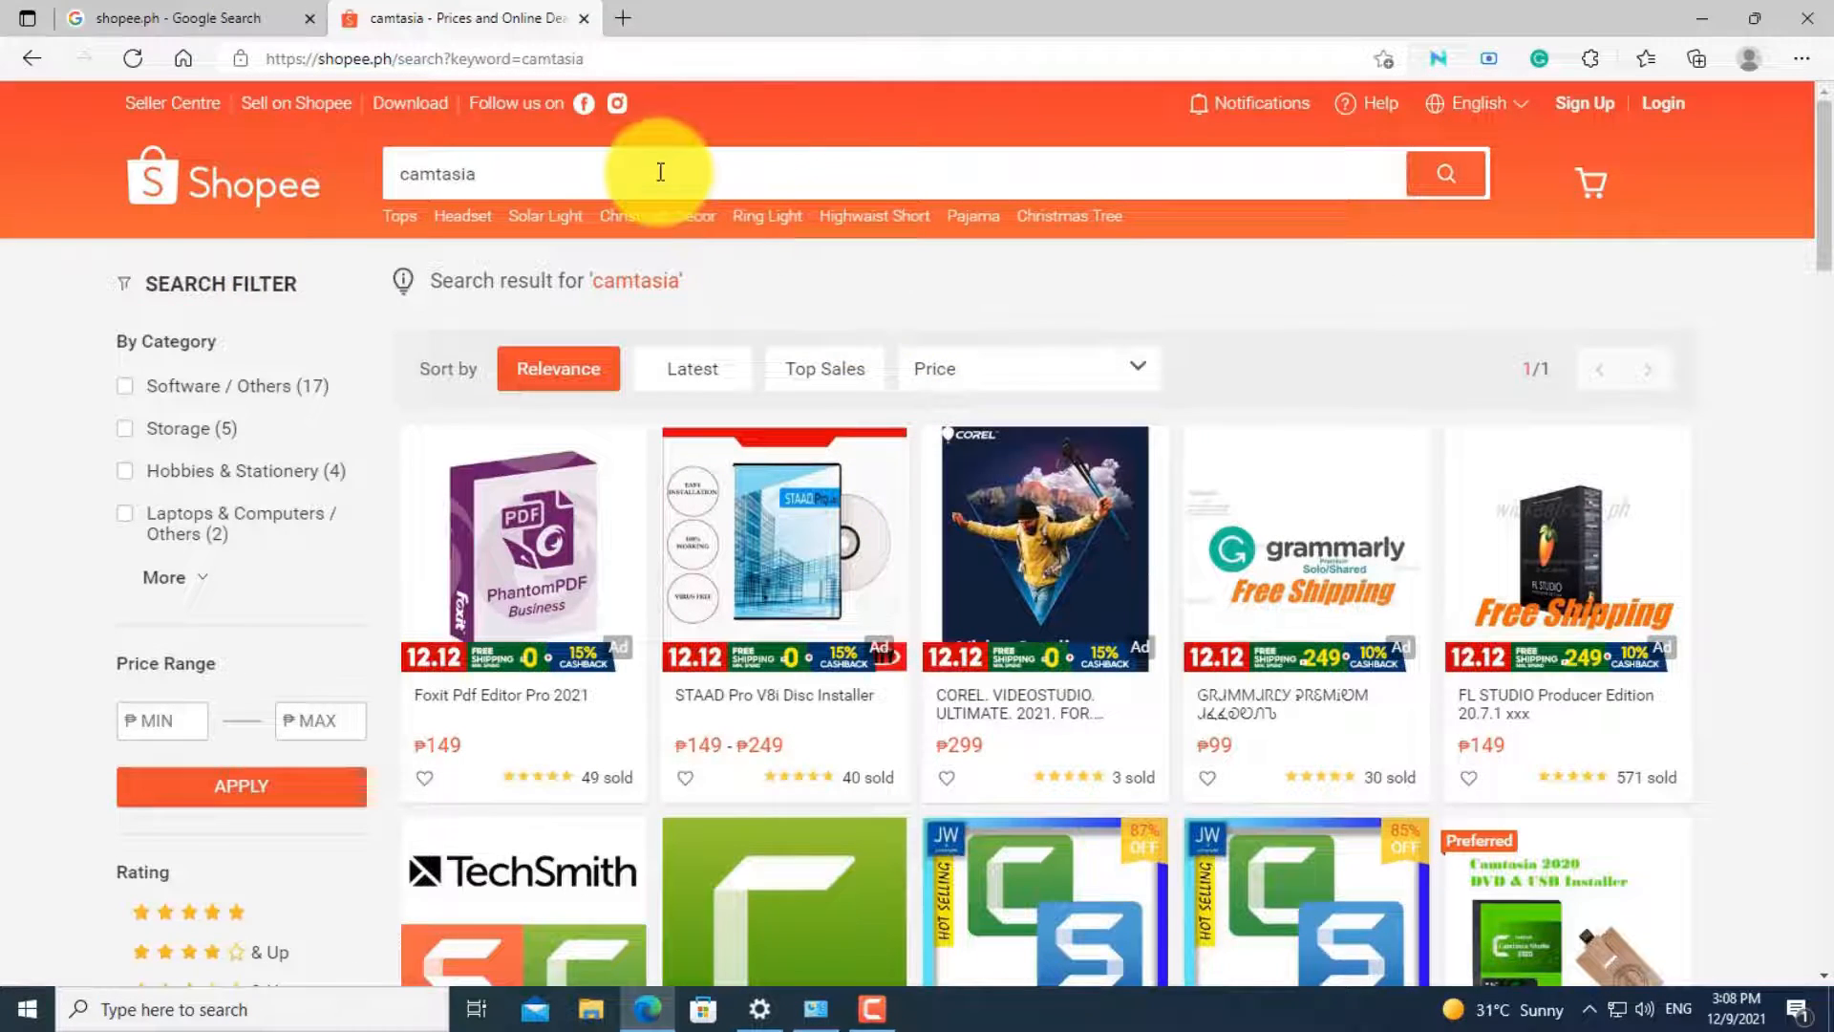
- Open the Techsmith Camtasia Studio 2021 listing and review its price, shipping and seller details
{"action": "scroll", "coordinate": [1003, 614], "scroll_direction": "down", "scroll_amount": 5}
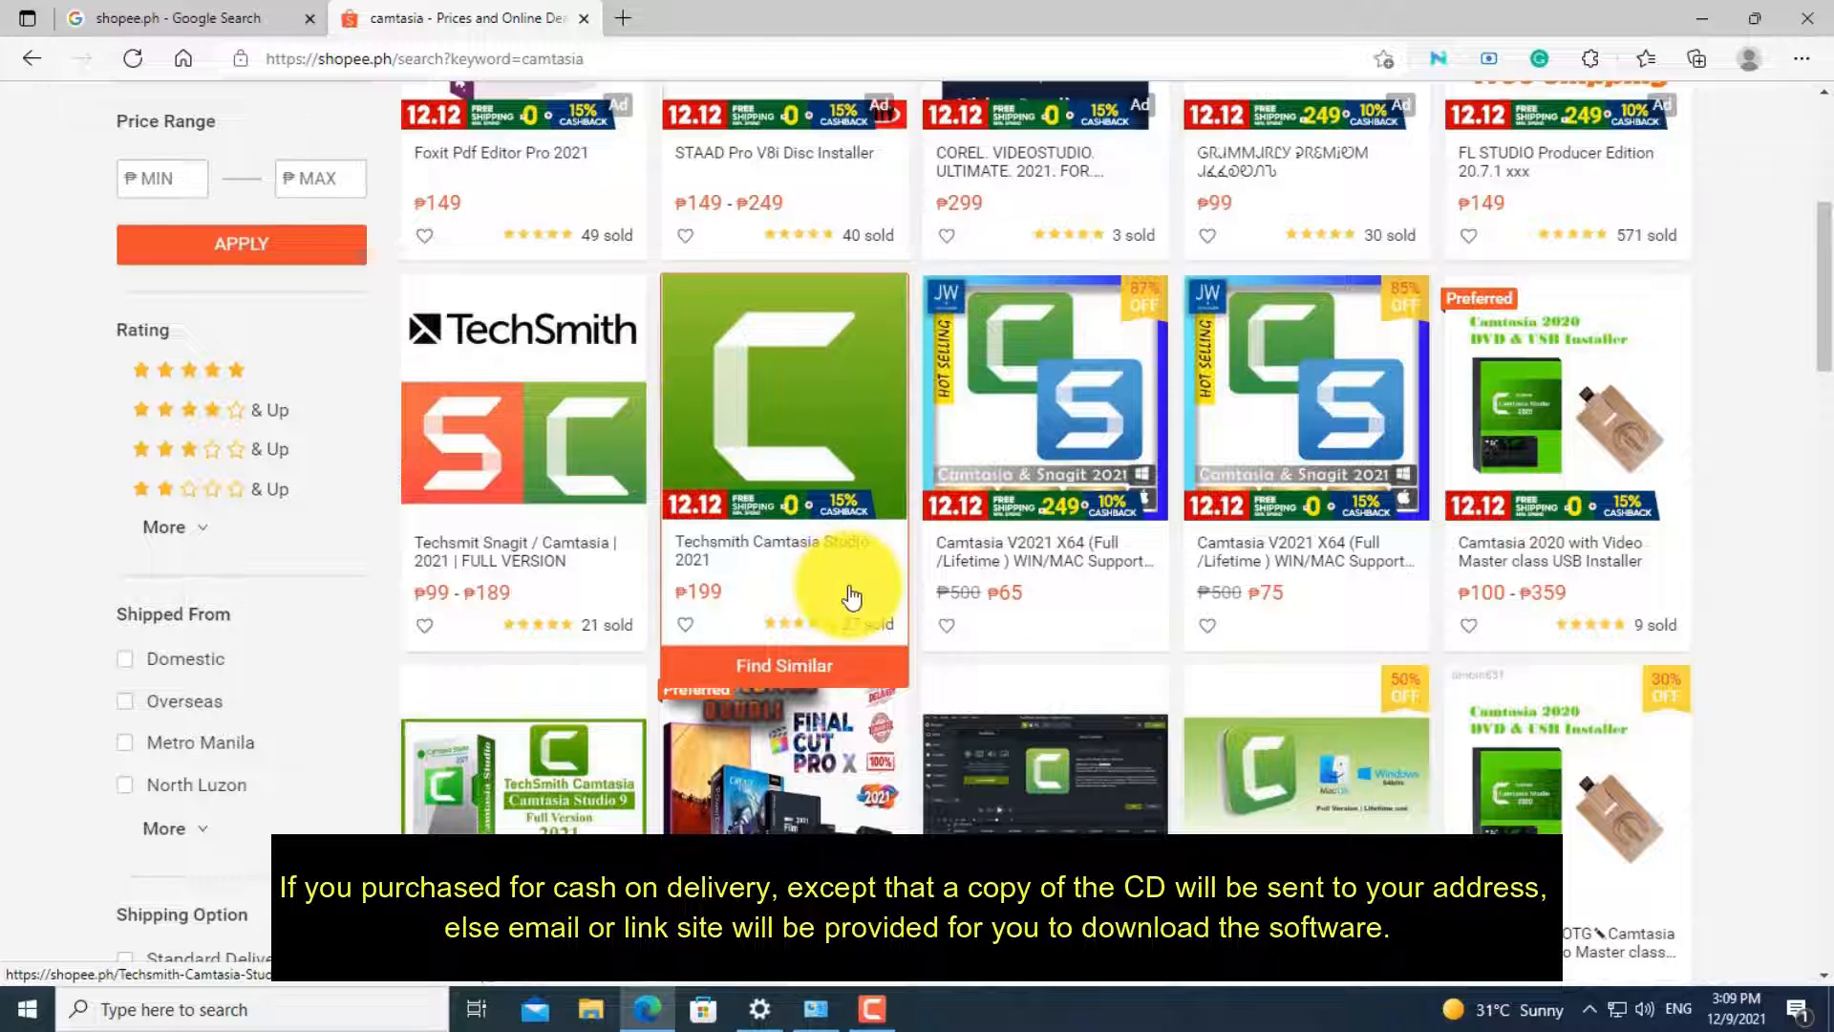
{"action": "left_click", "coordinate": [857, 568]}
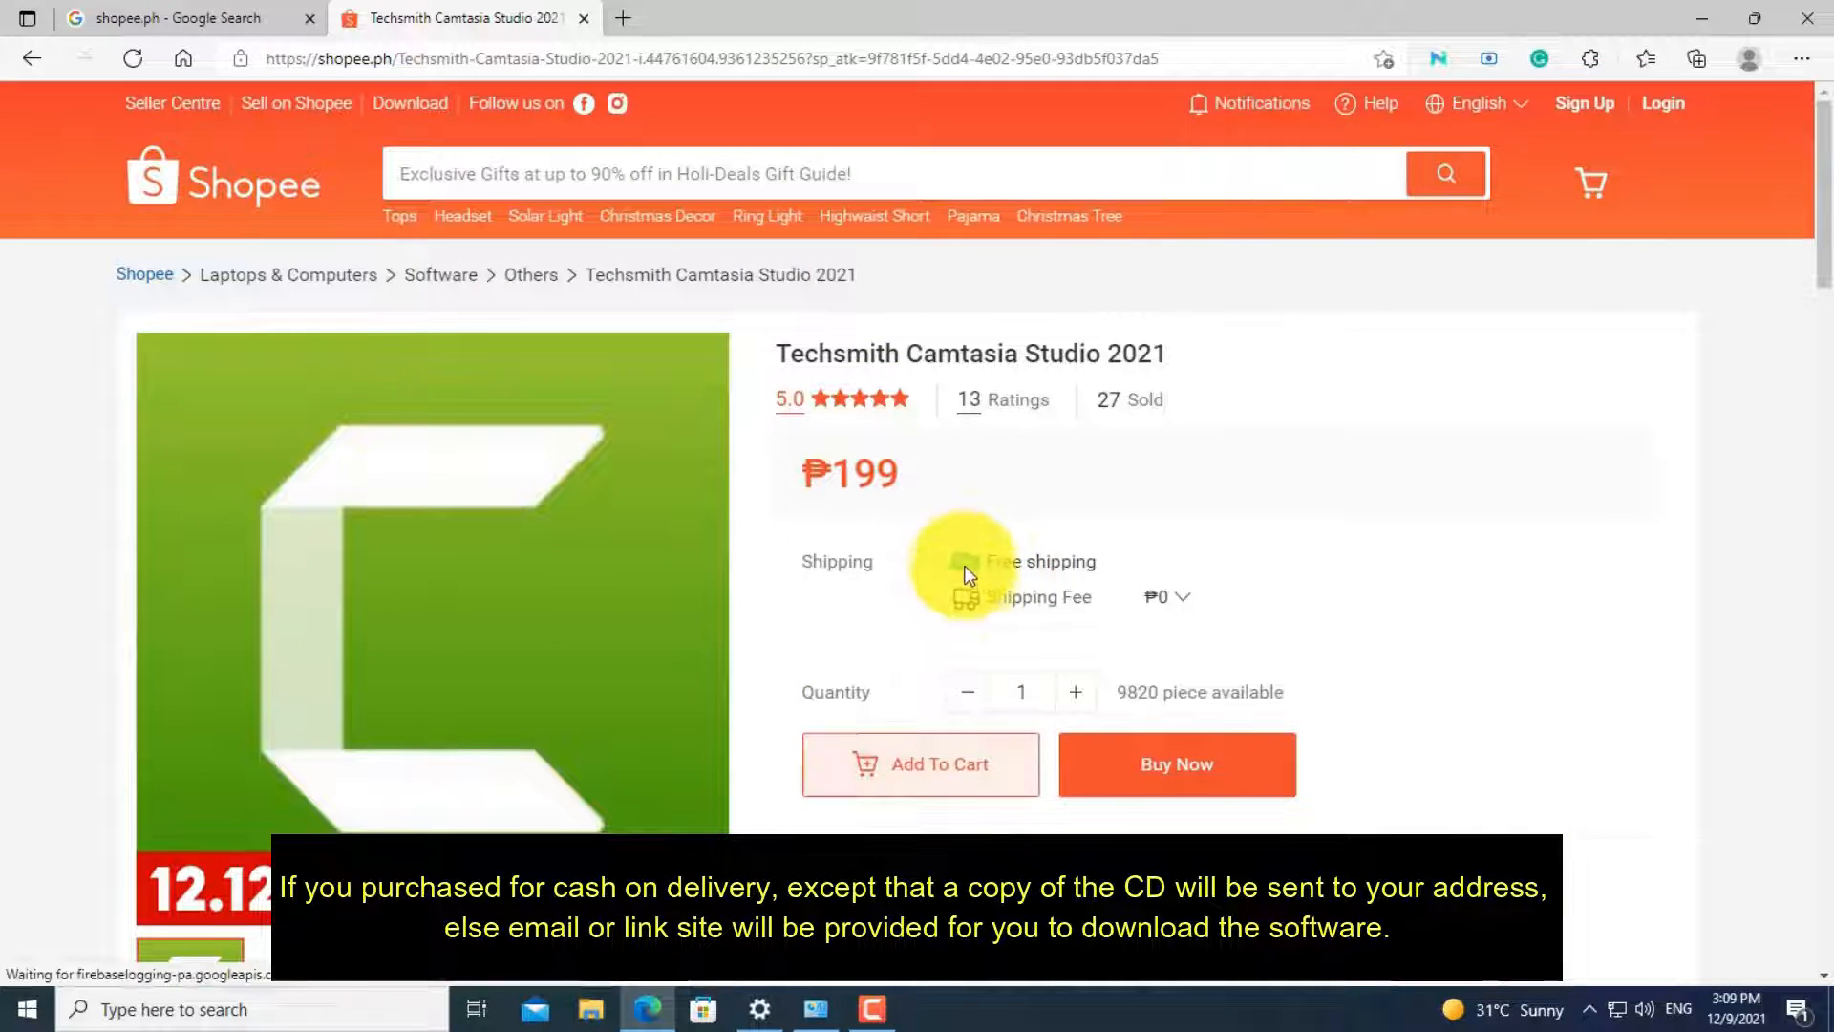
{"action": "scroll", "coordinate": [965, 577], "scroll_direction": "down", "scroll_amount": 1}
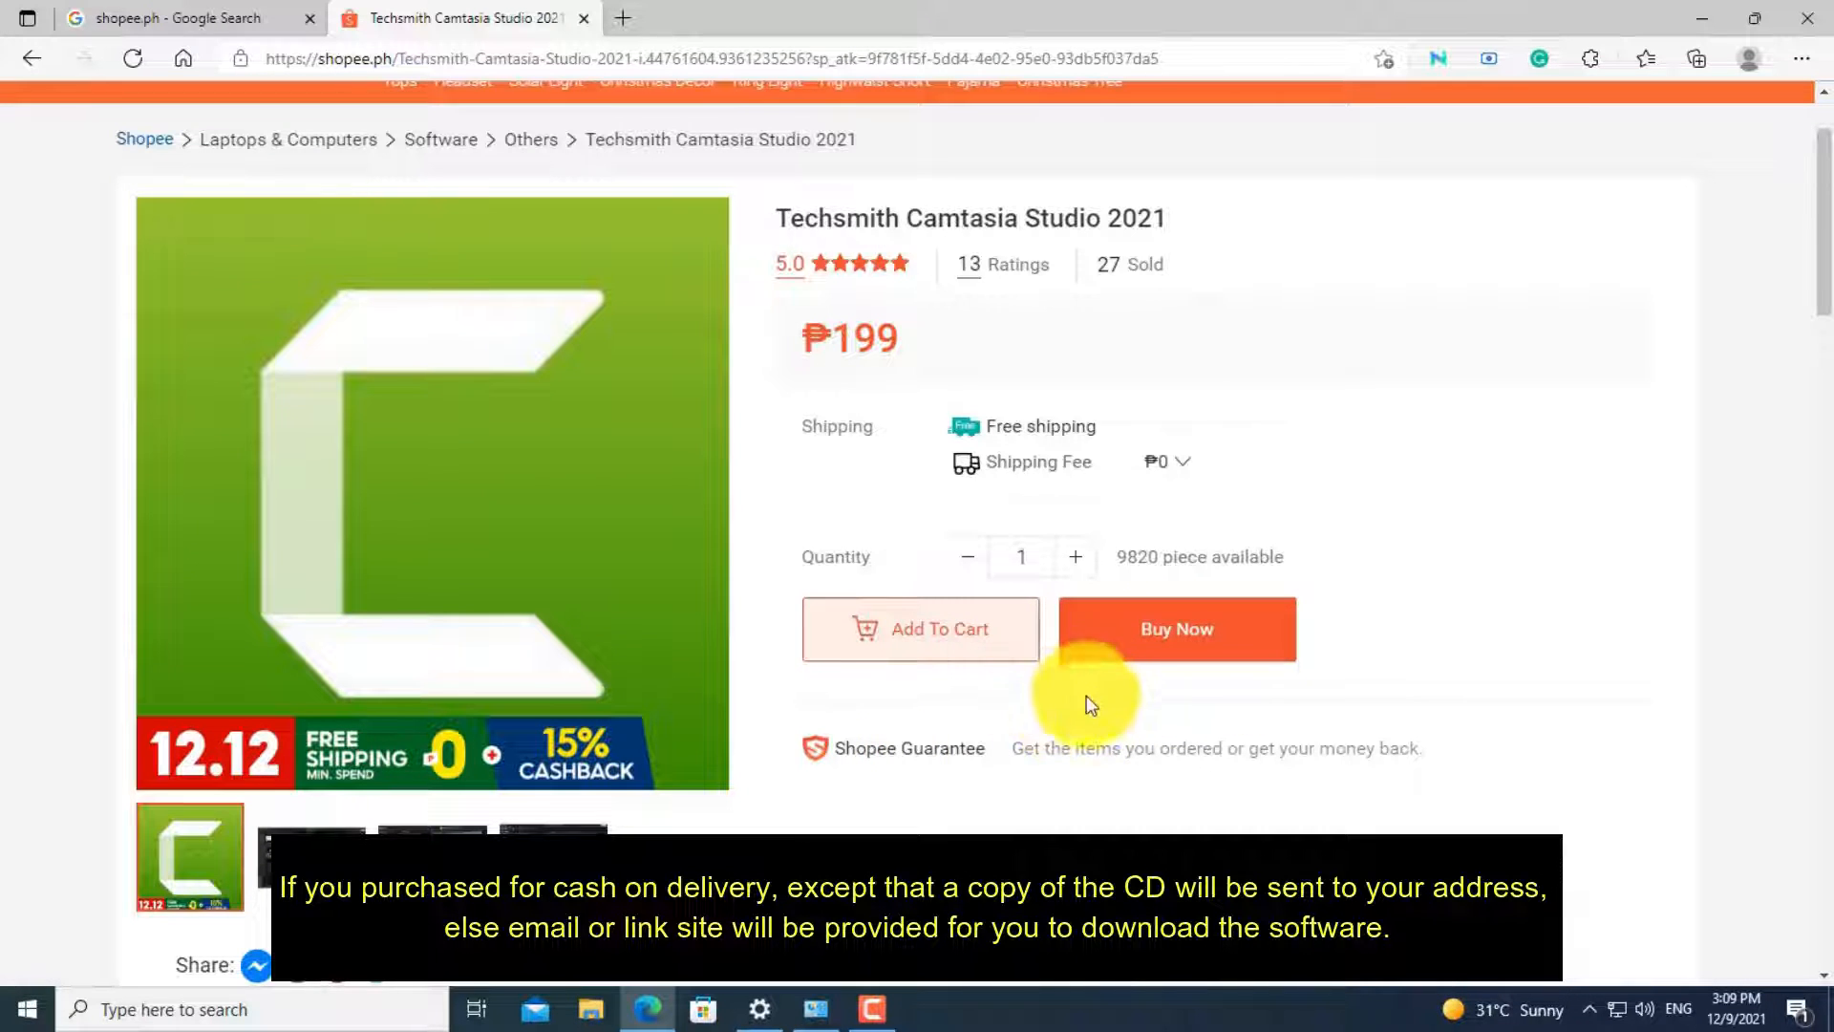
{"action": "scroll", "coordinate": [962, 676], "scroll_direction": "up", "scroll_amount": 1}
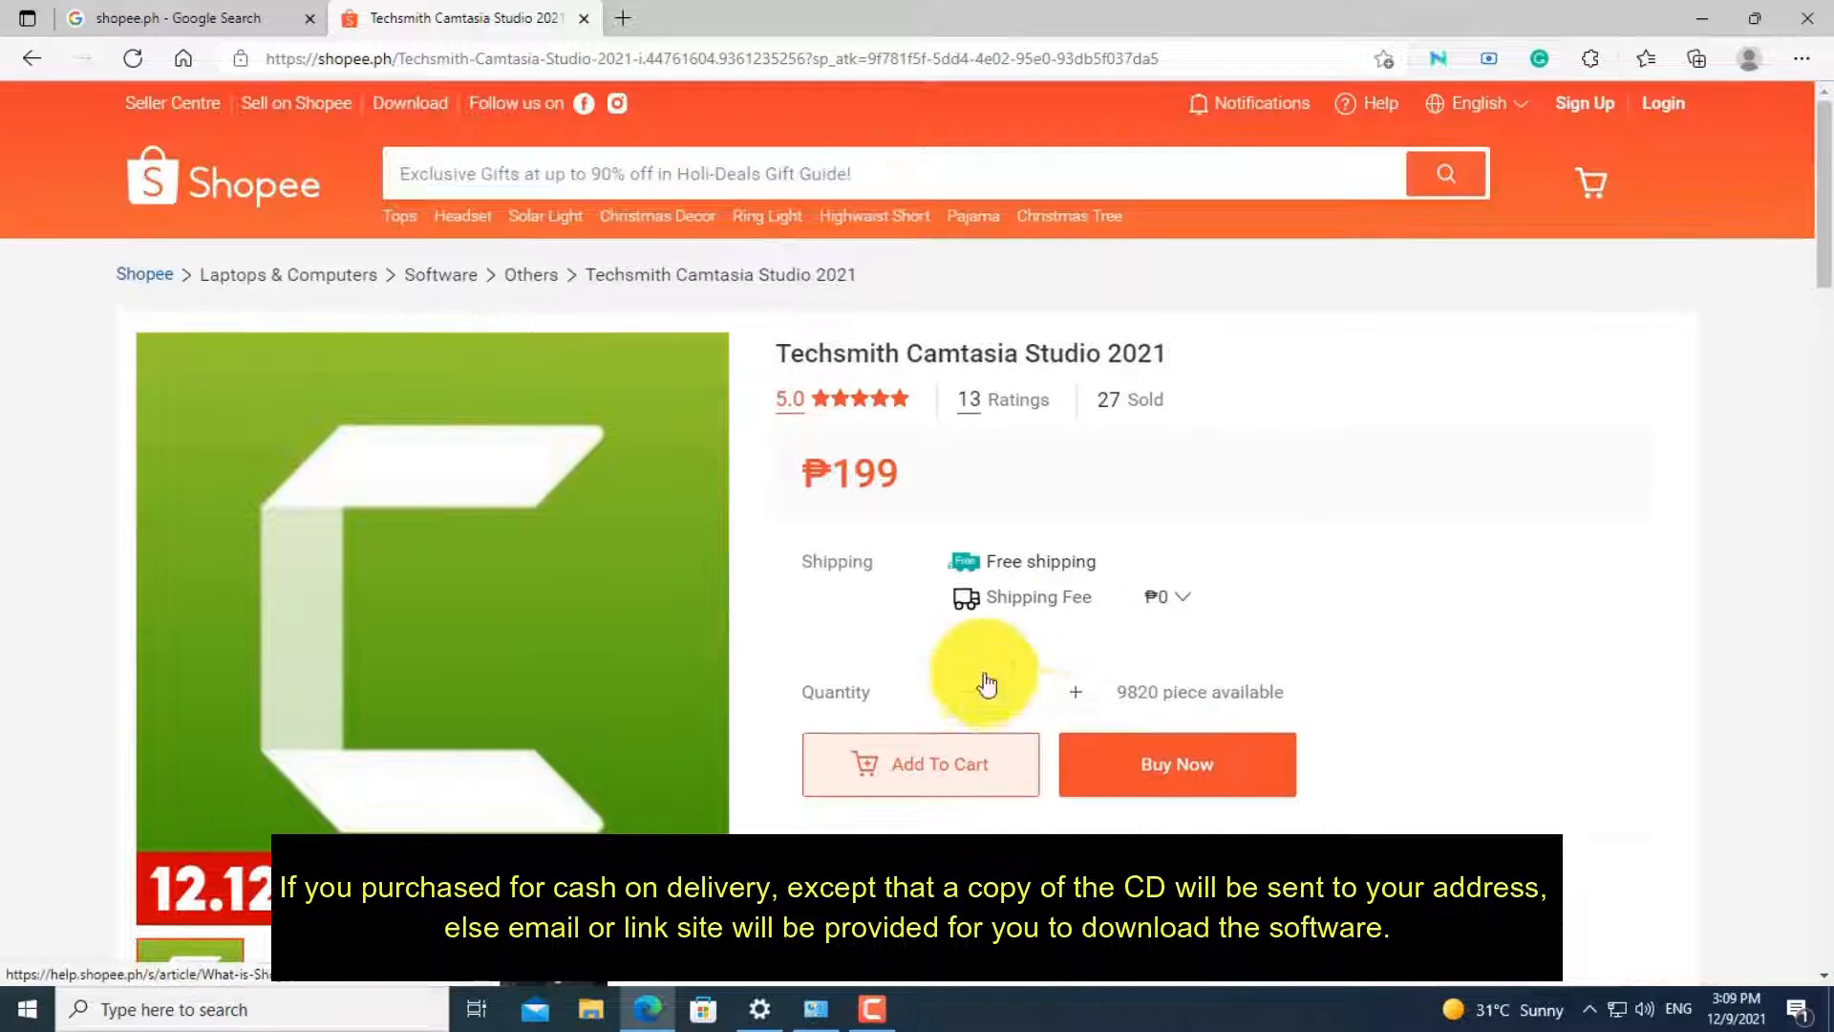
{"action": "scroll", "coordinate": [1216, 573], "scroll_direction": "down", "scroll_amount": 1}
{"action": "scroll", "coordinate": [1212, 584], "scroll_direction": "down", "scroll_amount": 2}
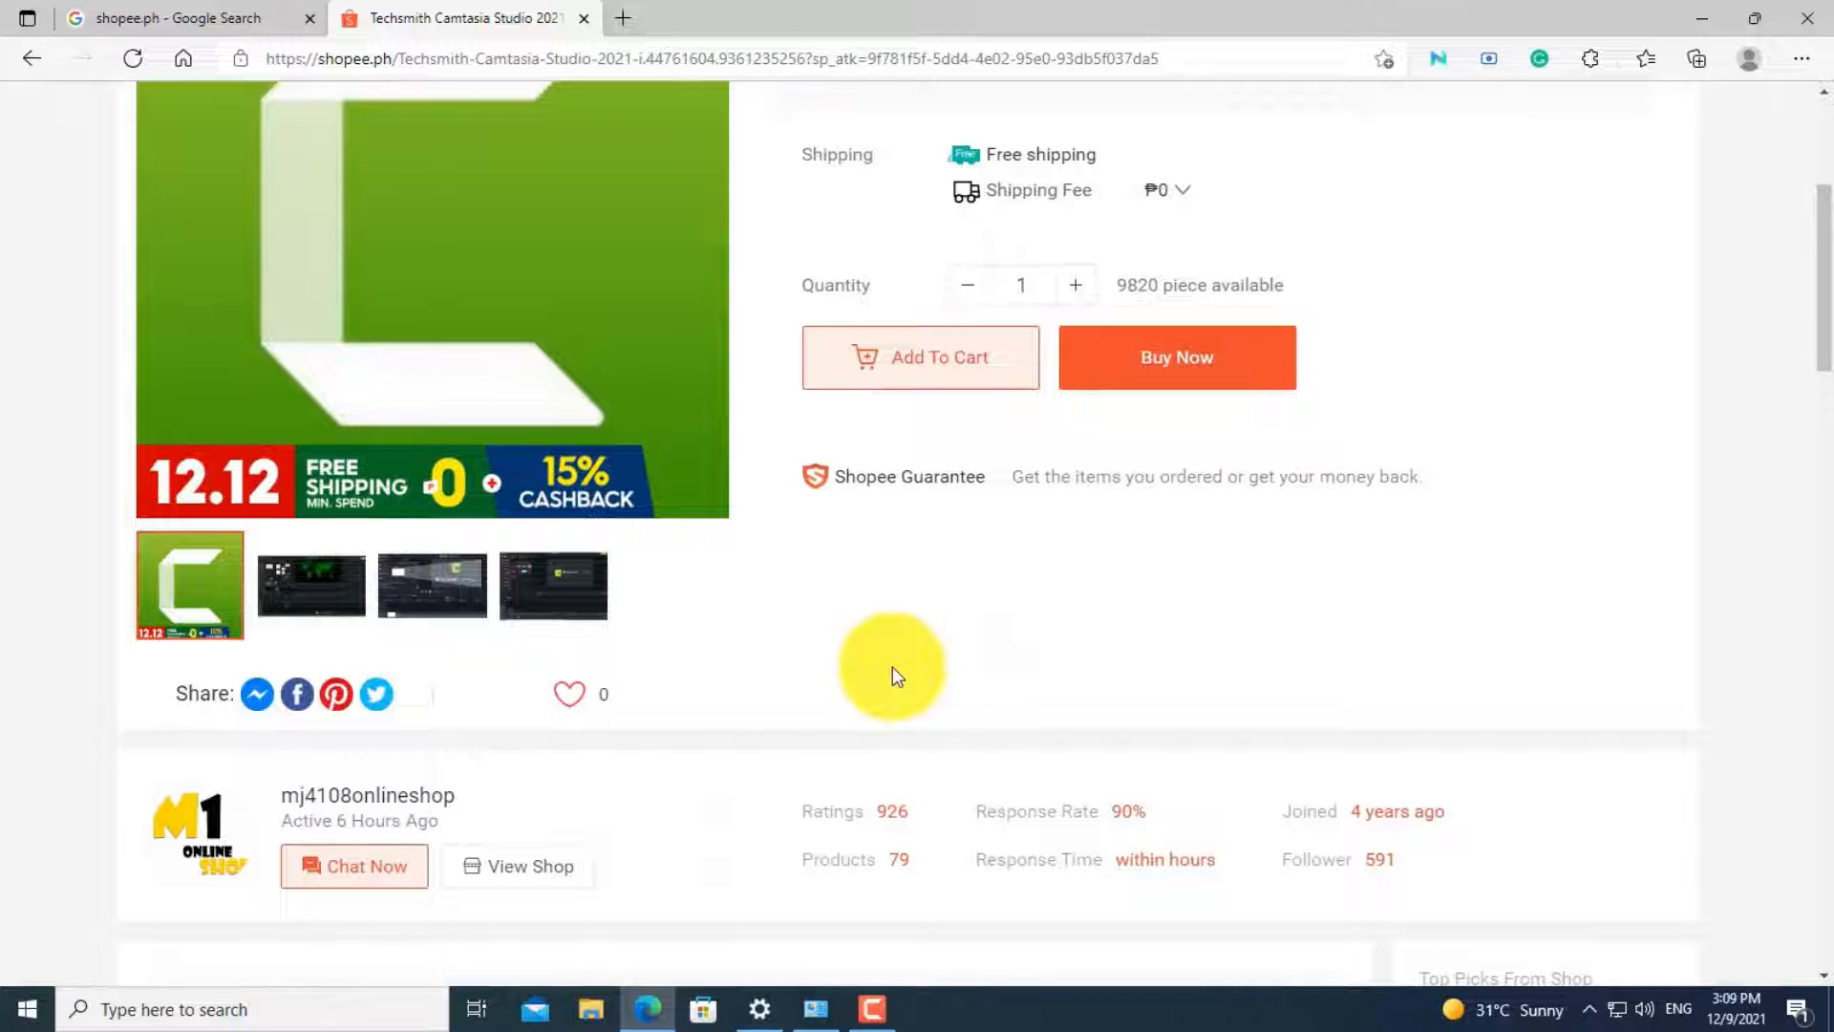
{"action": "scroll", "coordinate": [1013, 657], "scroll_direction": "up", "scroll_amount": 3}
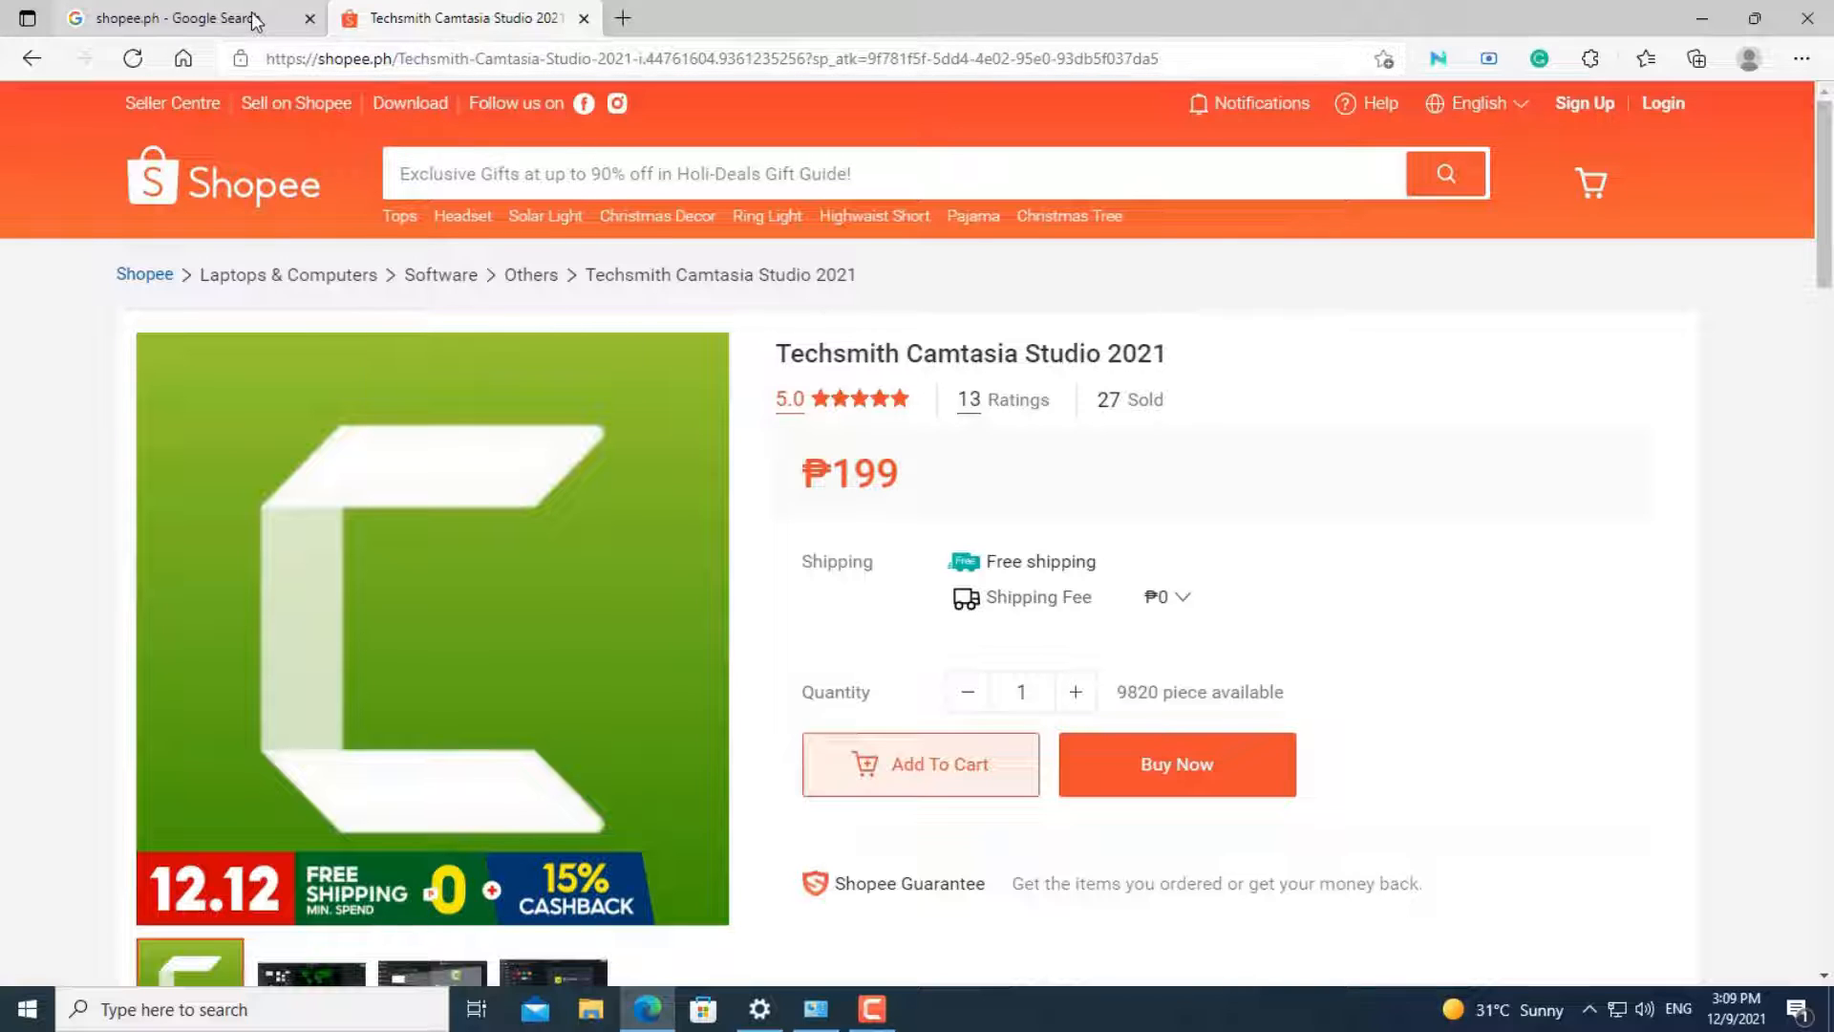
- Minimize the browser, launch Camtasia 9 and start a new project
{"action": "left_click", "coordinate": [1706, 19]}
{"action": "key", "text": "super"}
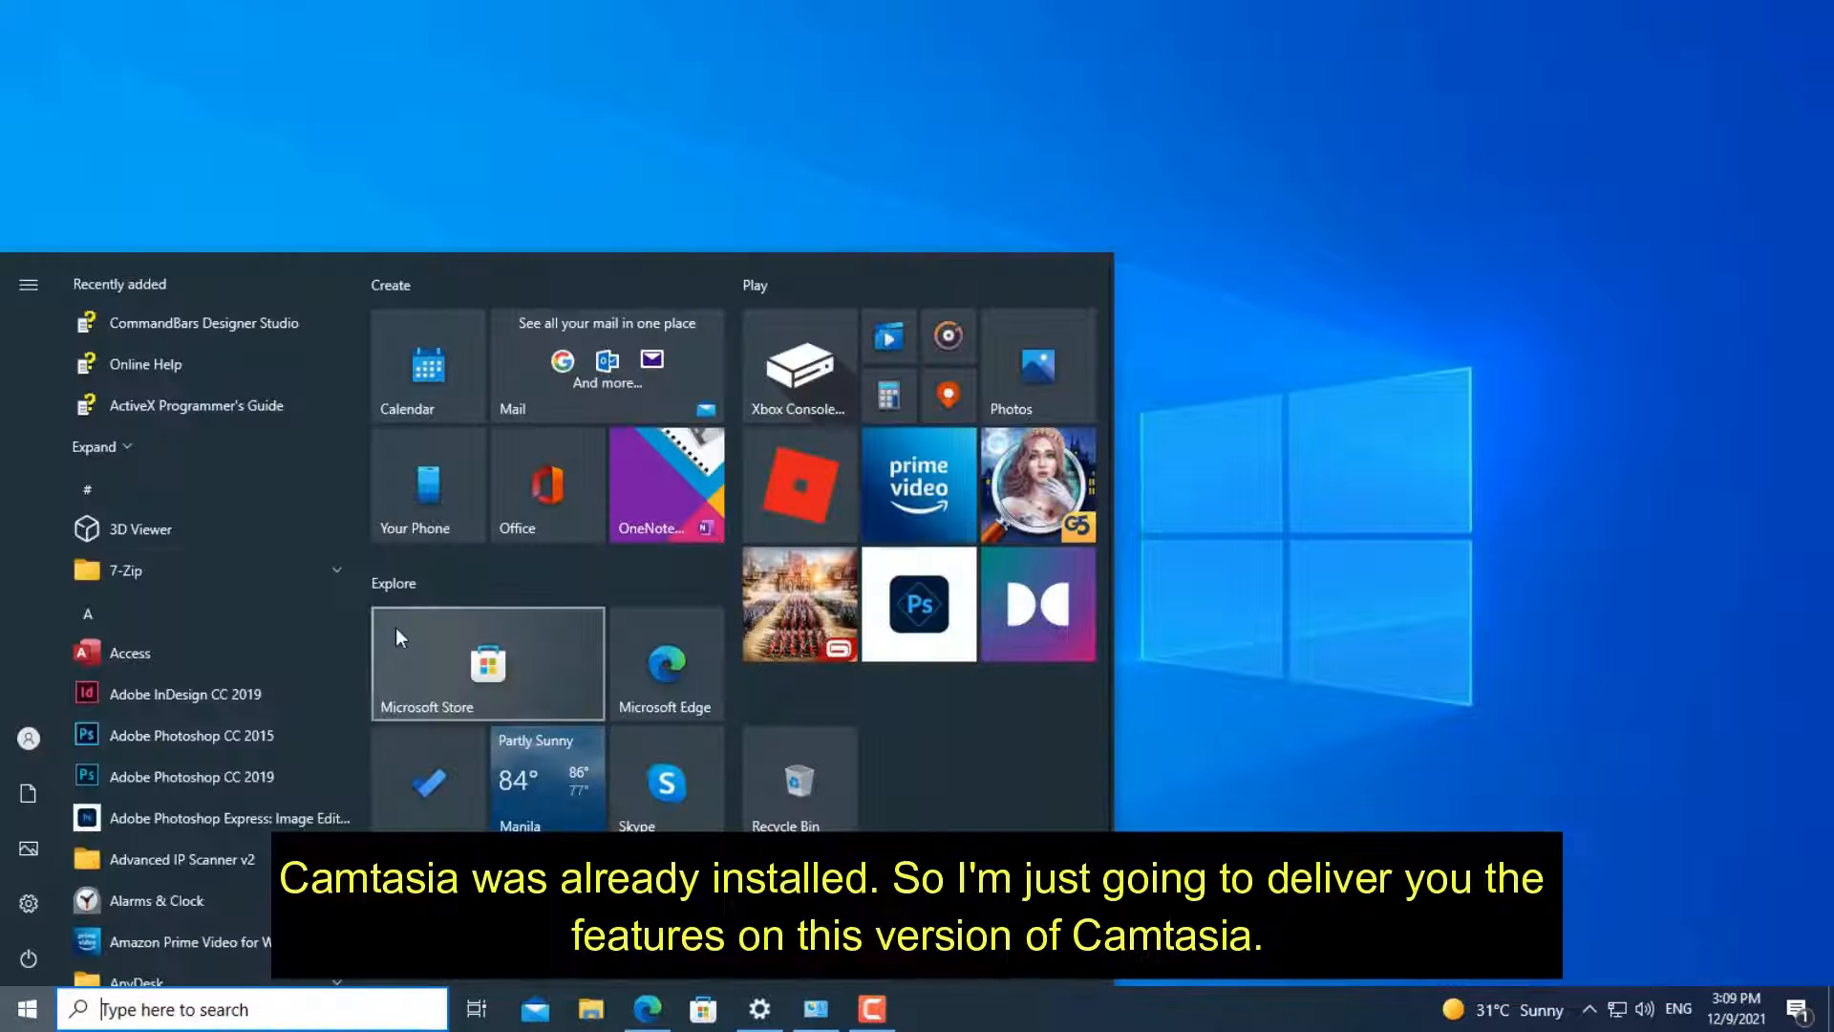
{"action": "type", "text": "camtasia"}
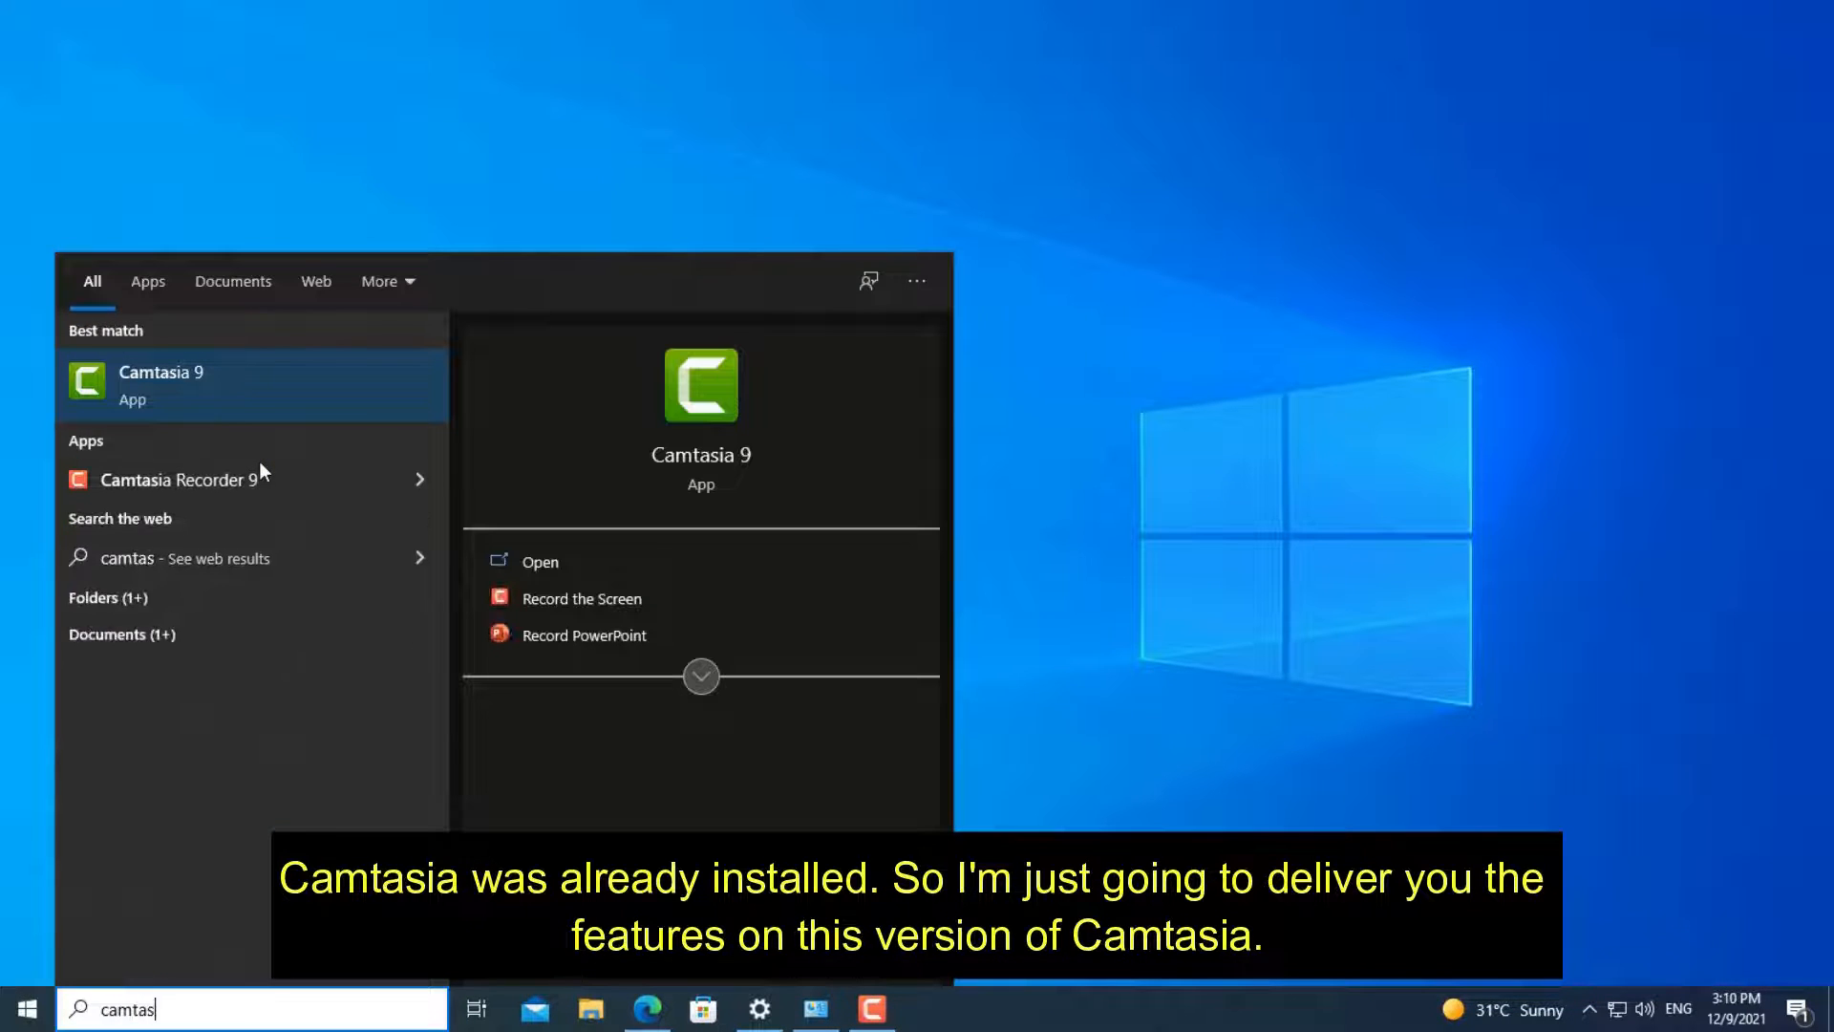
{"action": "key", "text": "Return"}
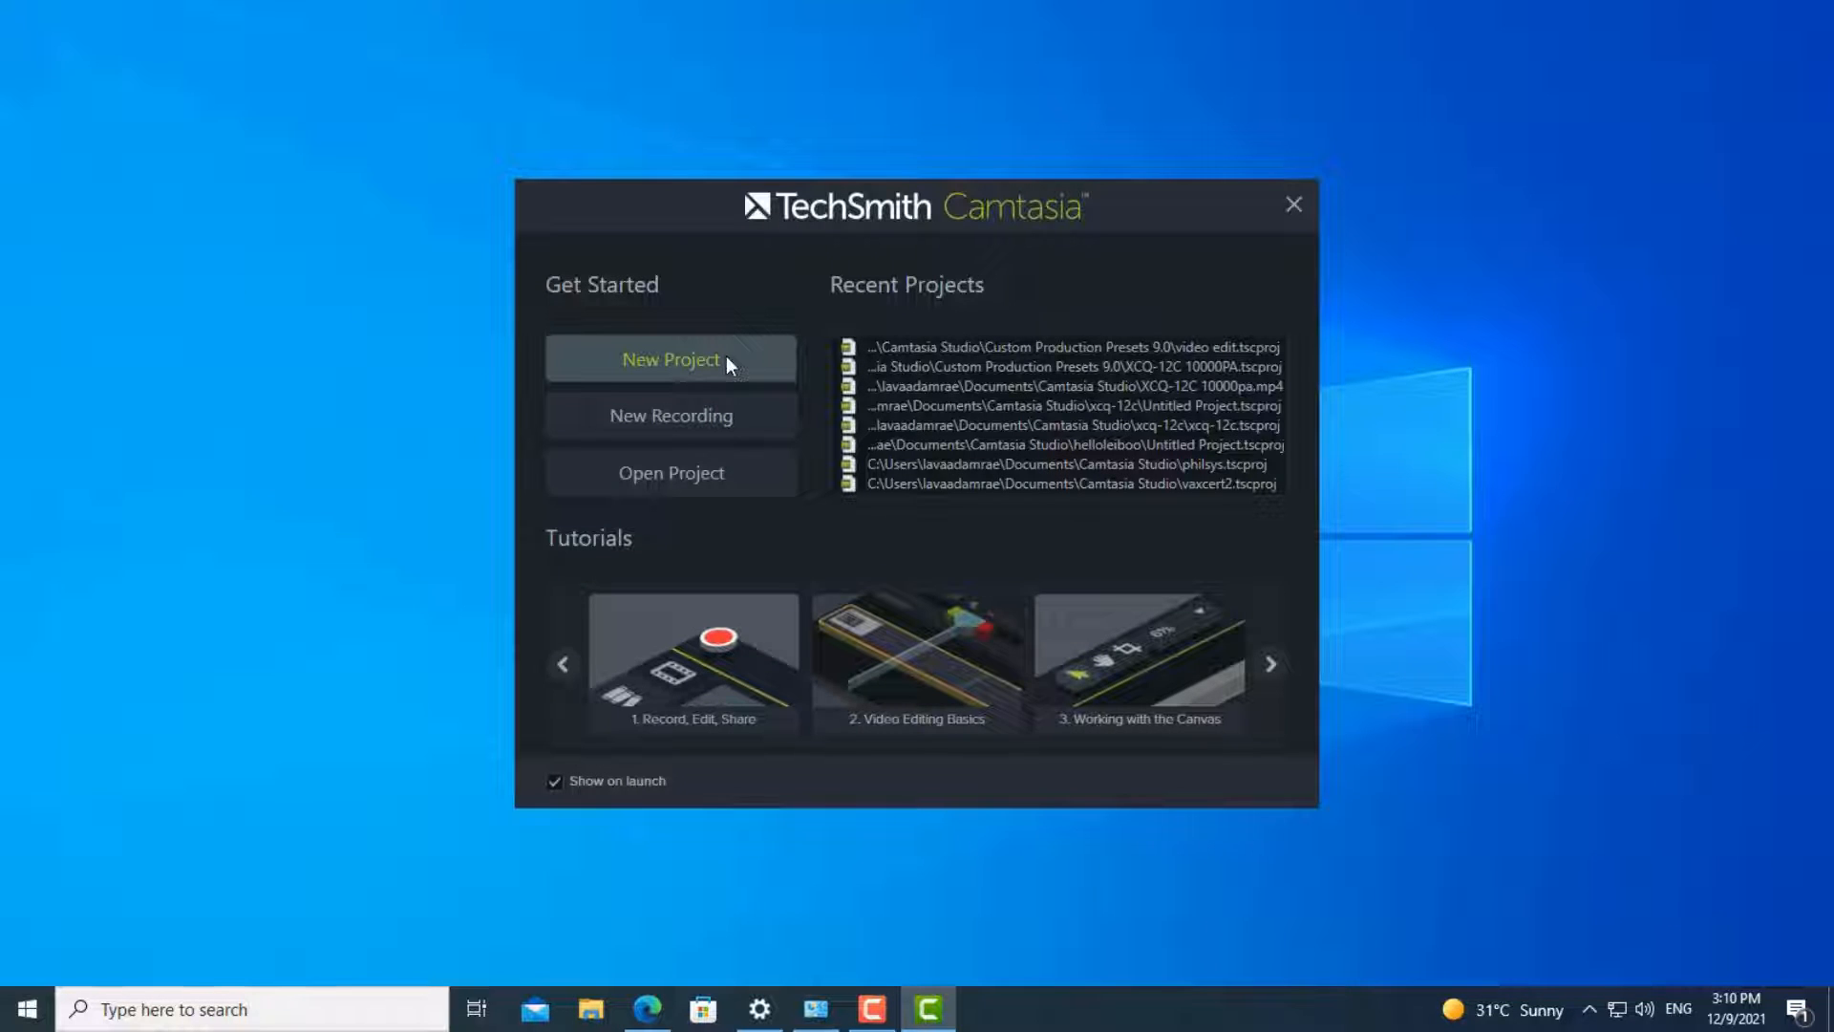
{"action": "left_click", "coordinate": [726, 359]}
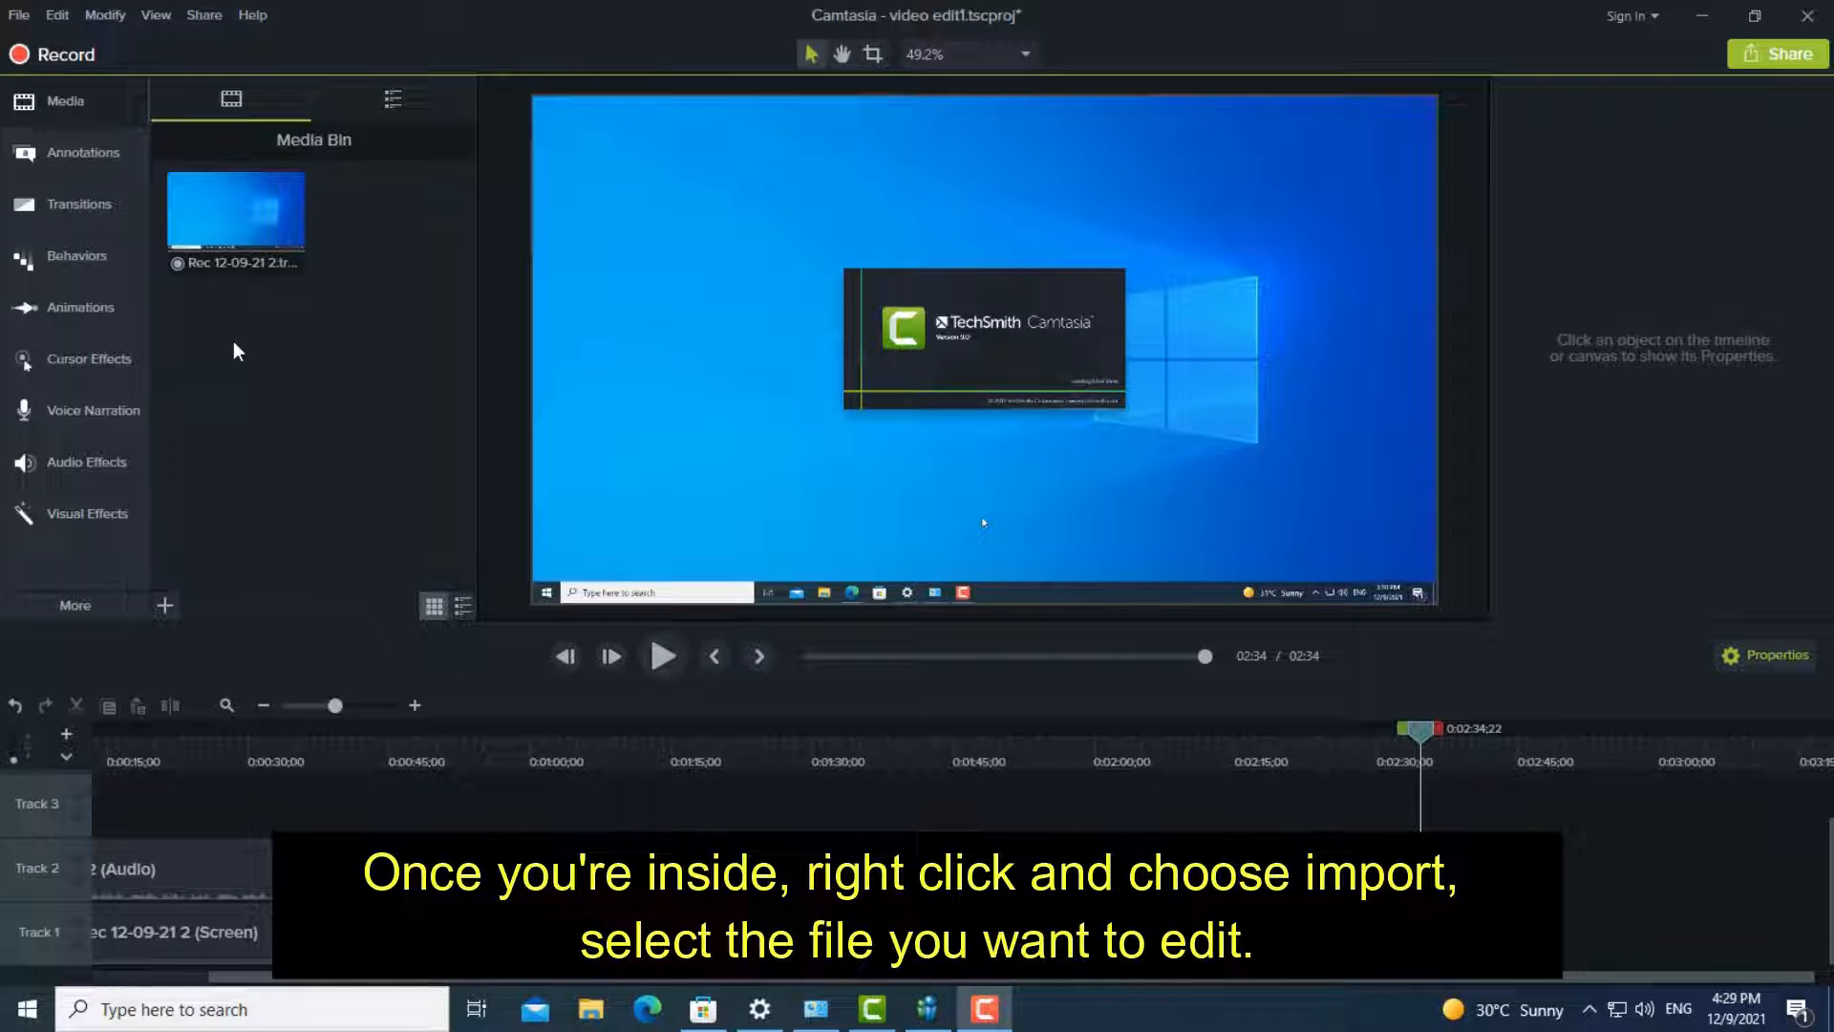
- Import videoplayback.mp4 from Downloads into the media bin and place it on Track 1 directly after the screen recording
{"action": "right_click", "coordinate": [246, 329]}
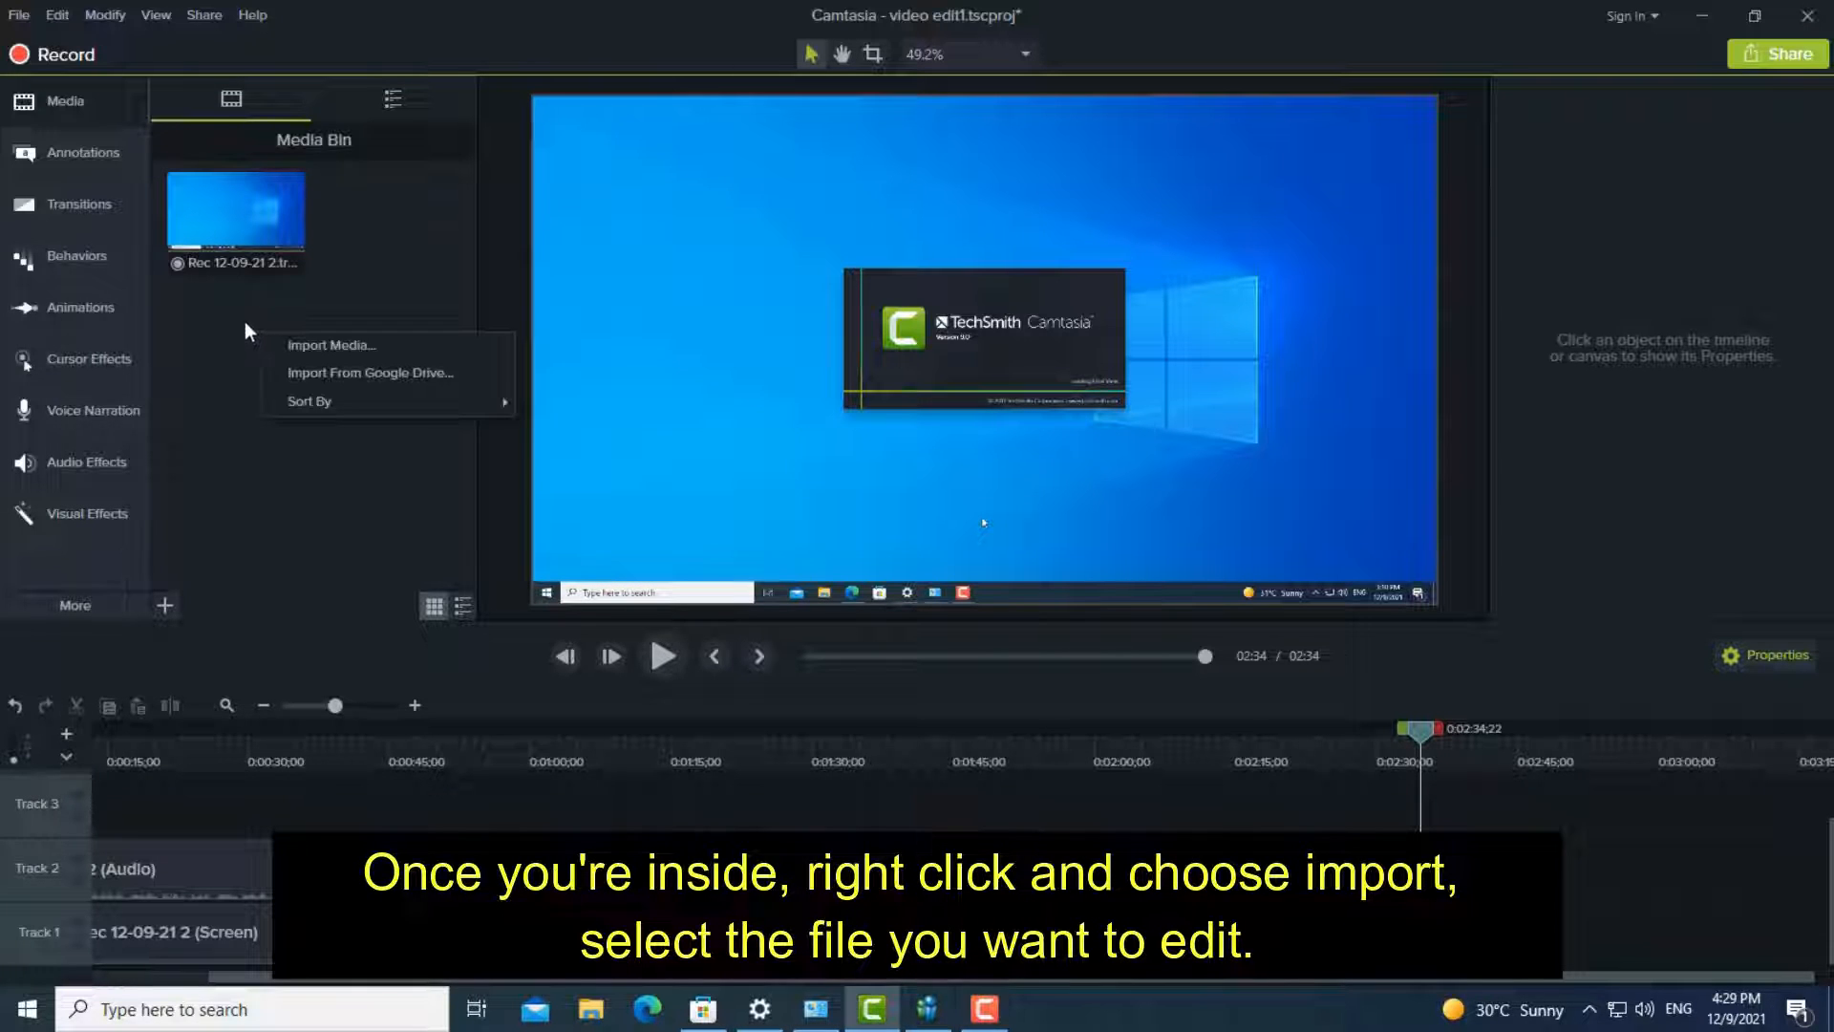
{"action": "left_click", "coordinate": [335, 344]}
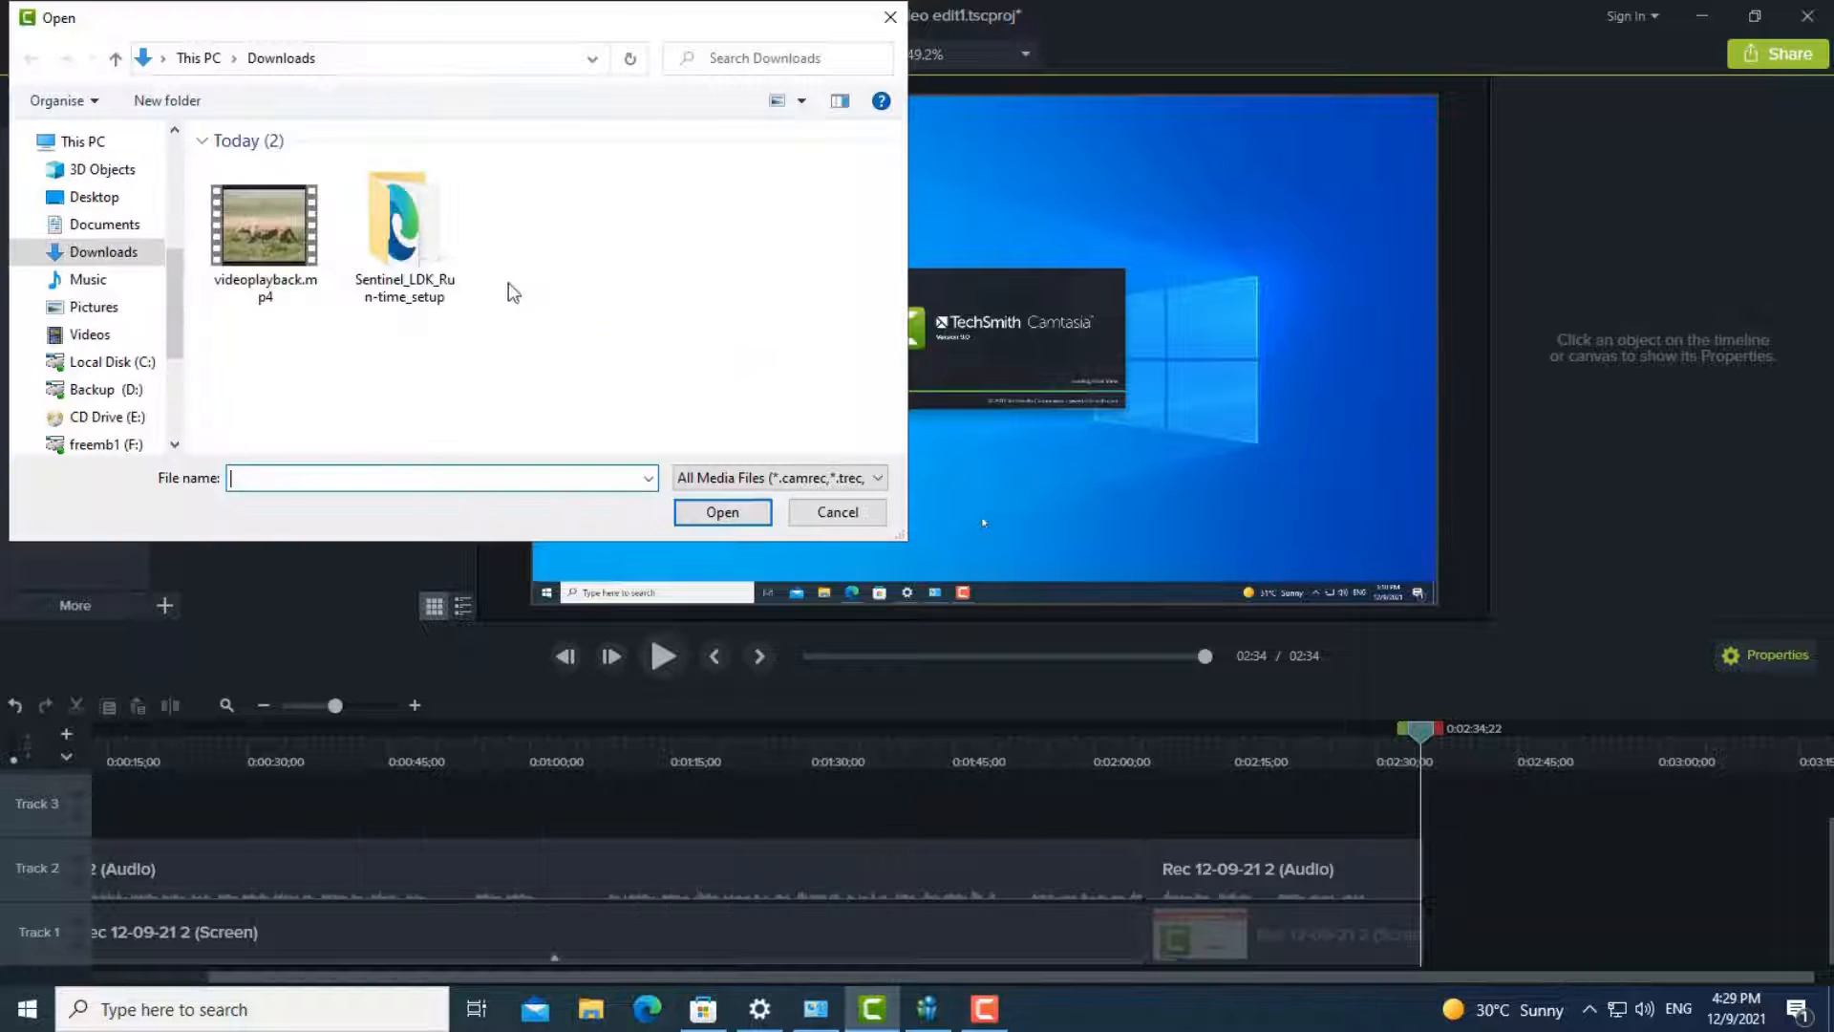
{"action": "left_click", "coordinate": [281, 246]}
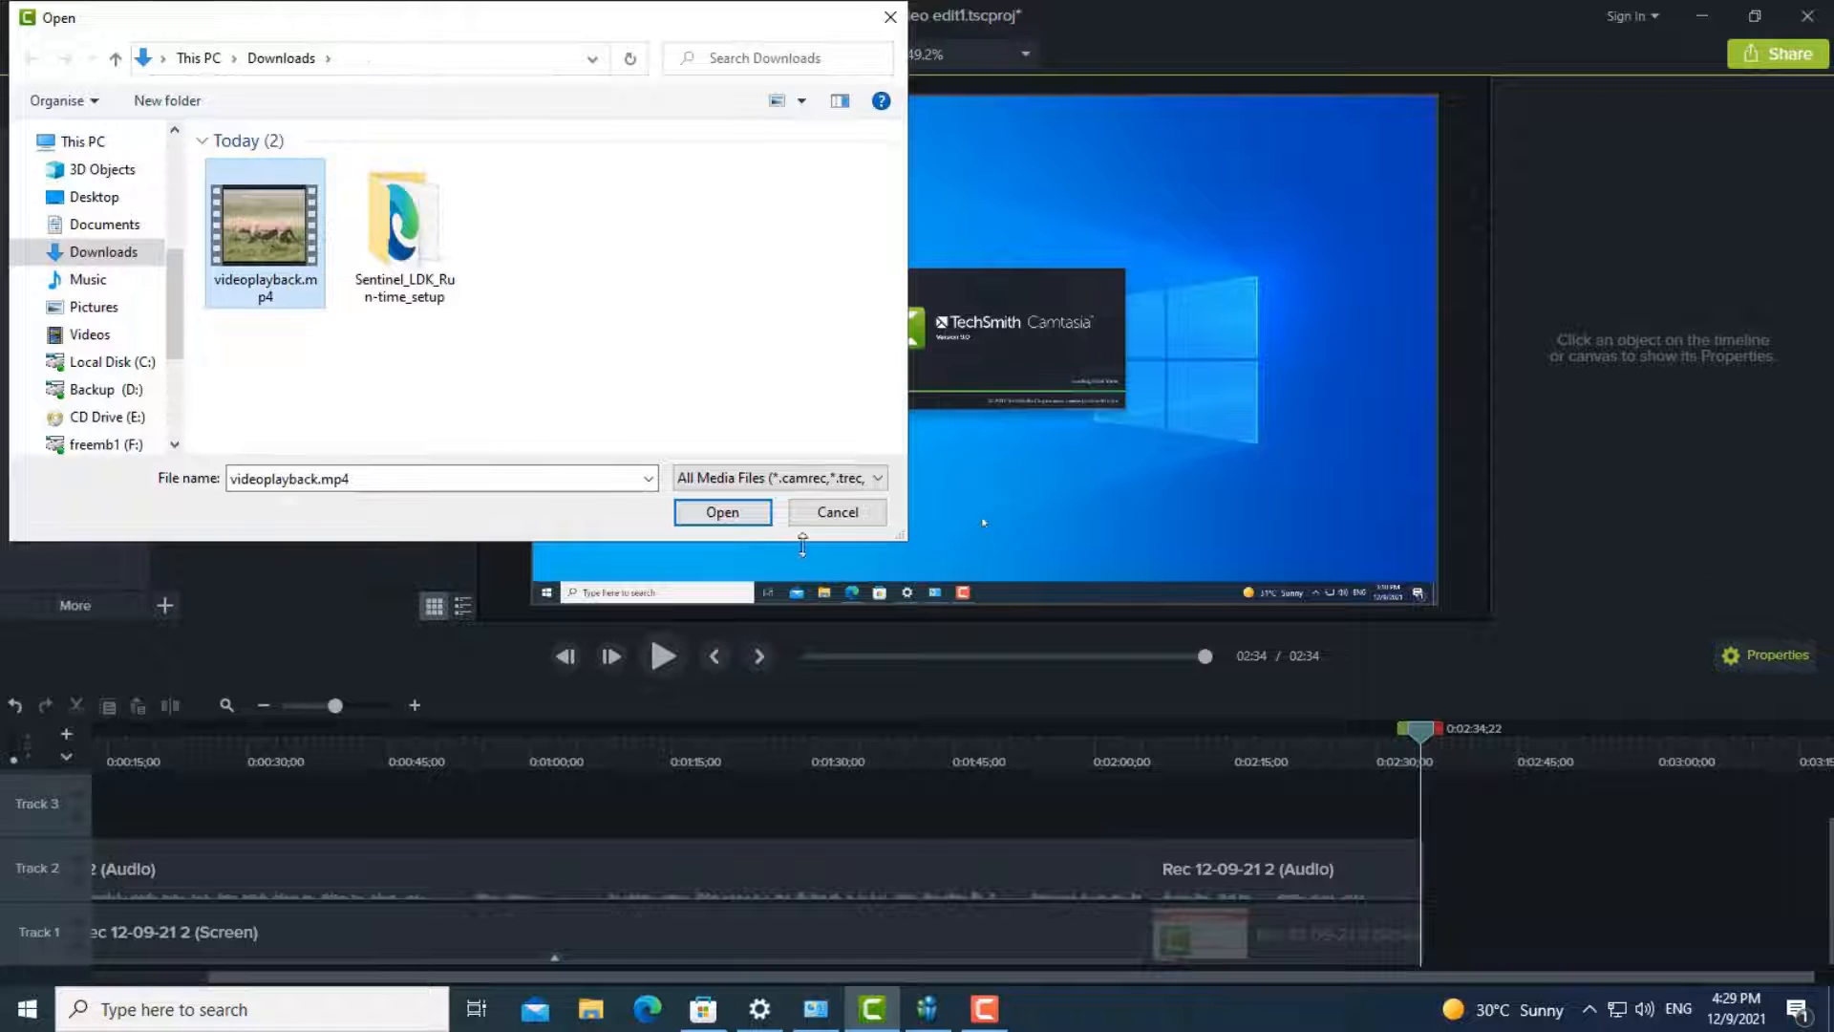
{"action": "left_click", "coordinate": [728, 514]}
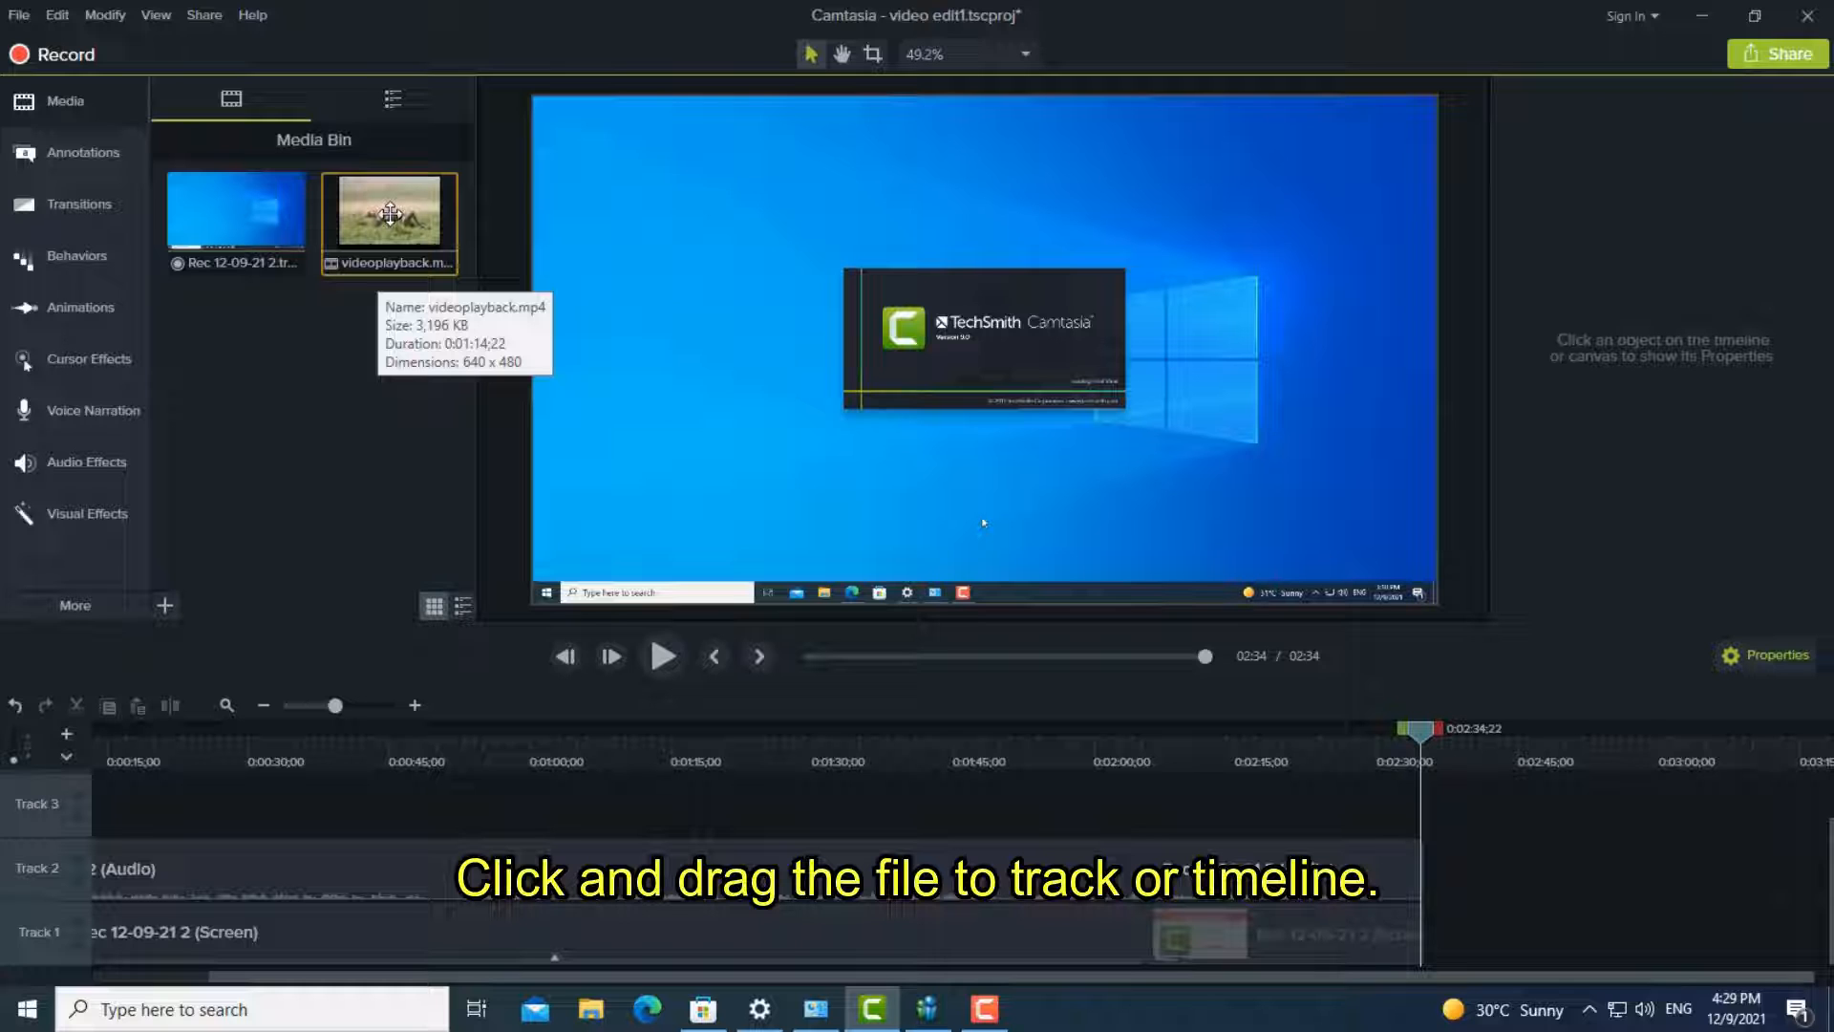
{"action": "left_click_drag", "start_coordinate": [390, 213], "coordinate": [1453, 933]}
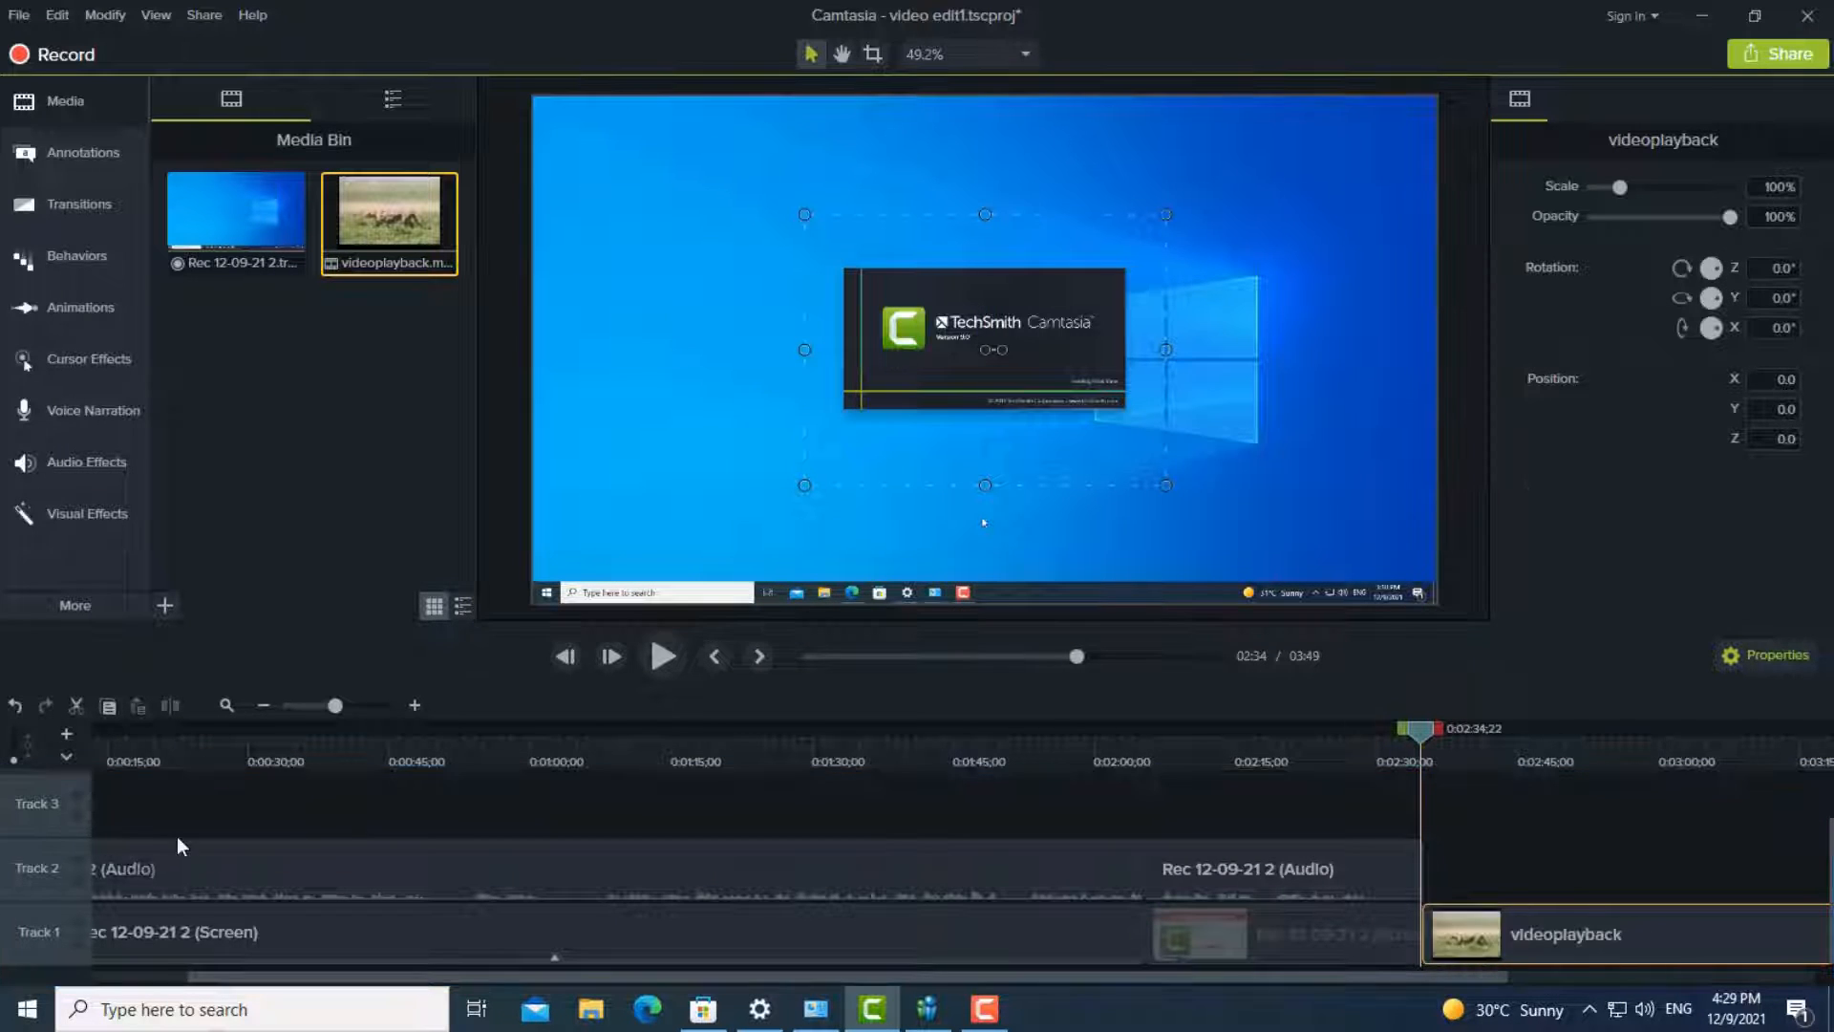
{"action": "left_click_drag", "start_coordinate": [1069, 979], "coordinate": [825, 973]}
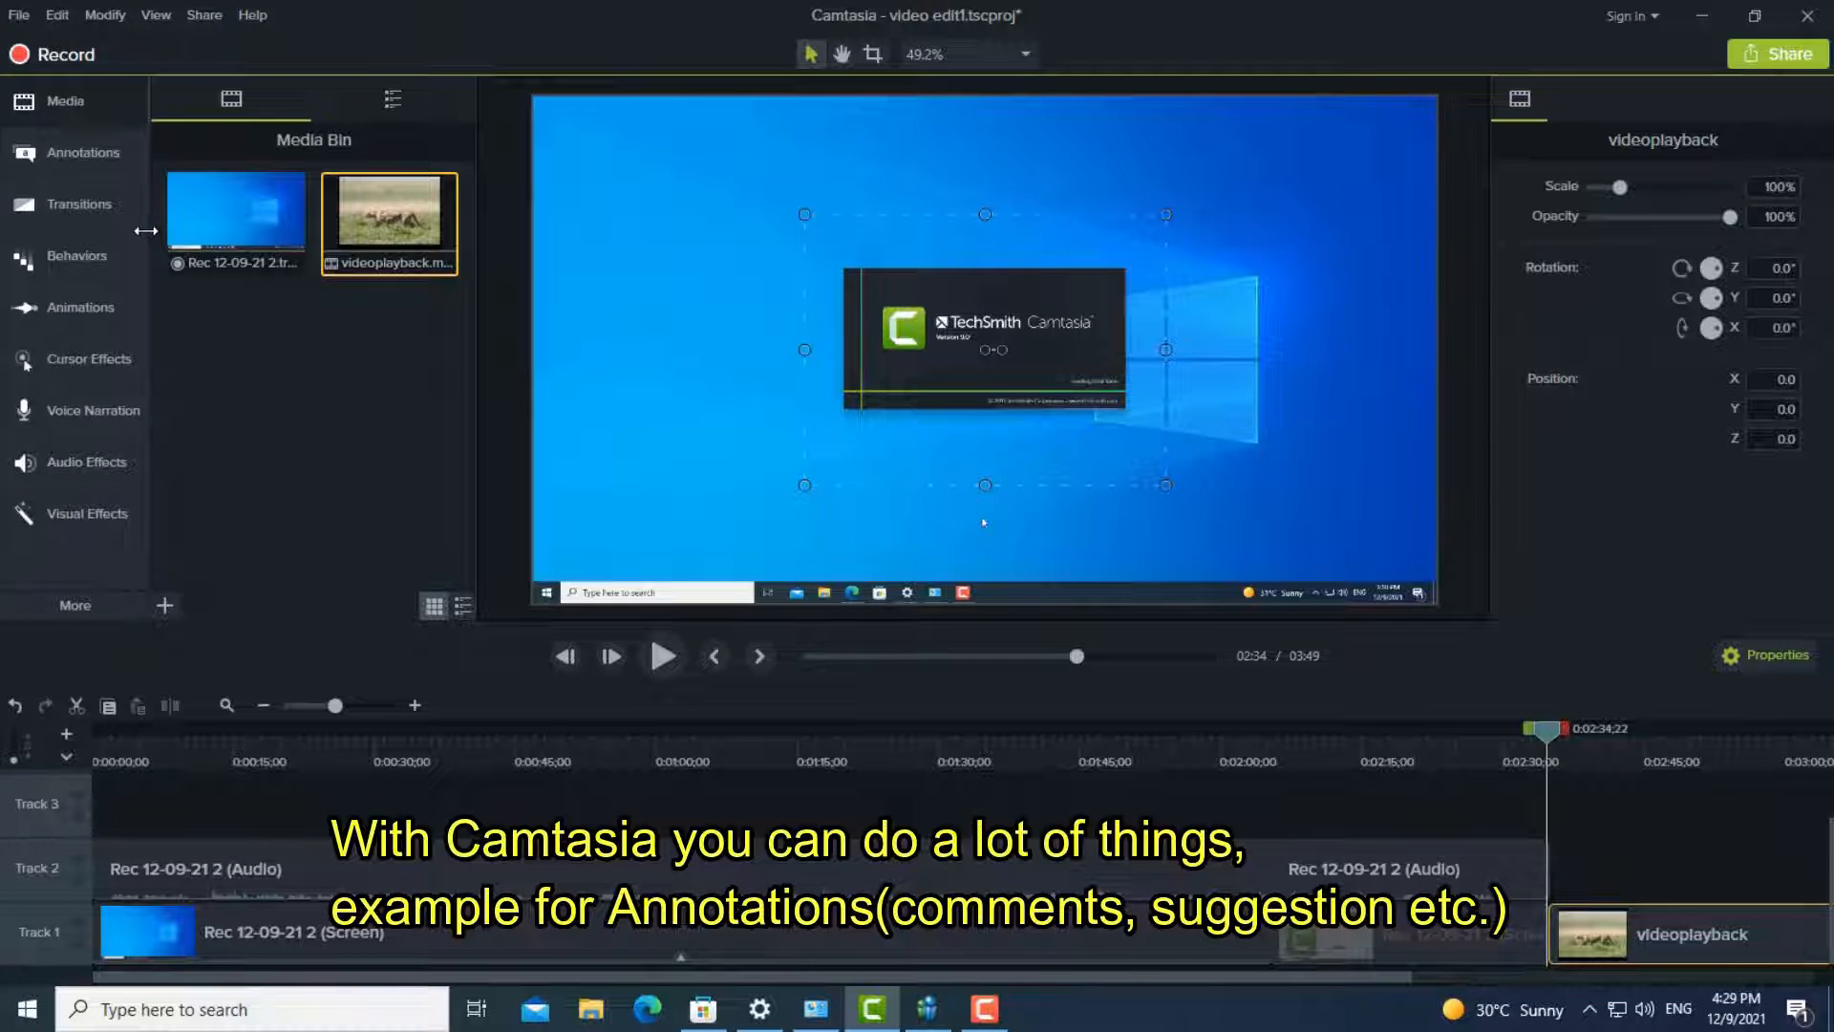
- Add the red speech-bubble callout on Track 2 above the start of the videoplayback clip and move it to the video's upper-right corner
{"action": "left_click", "coordinate": [80, 157]}
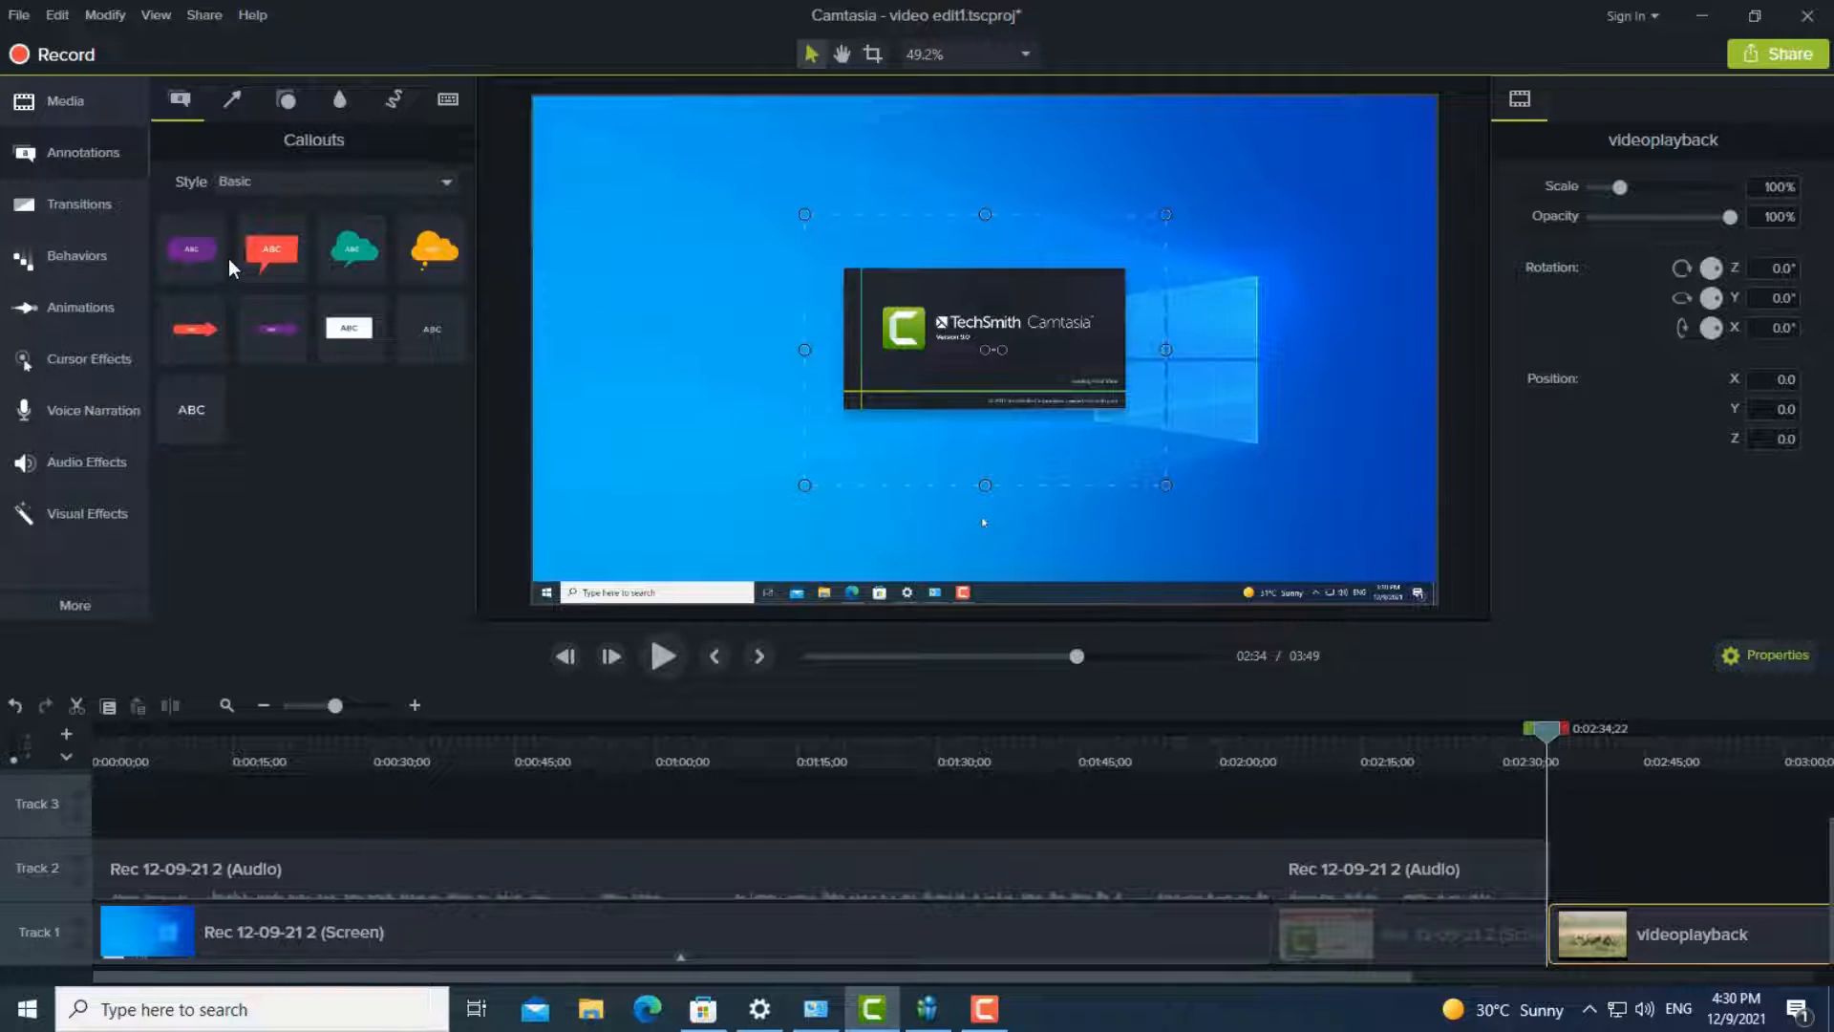
{"action": "left_click_drag", "start_coordinate": [277, 253], "coordinate": [1576, 883]}
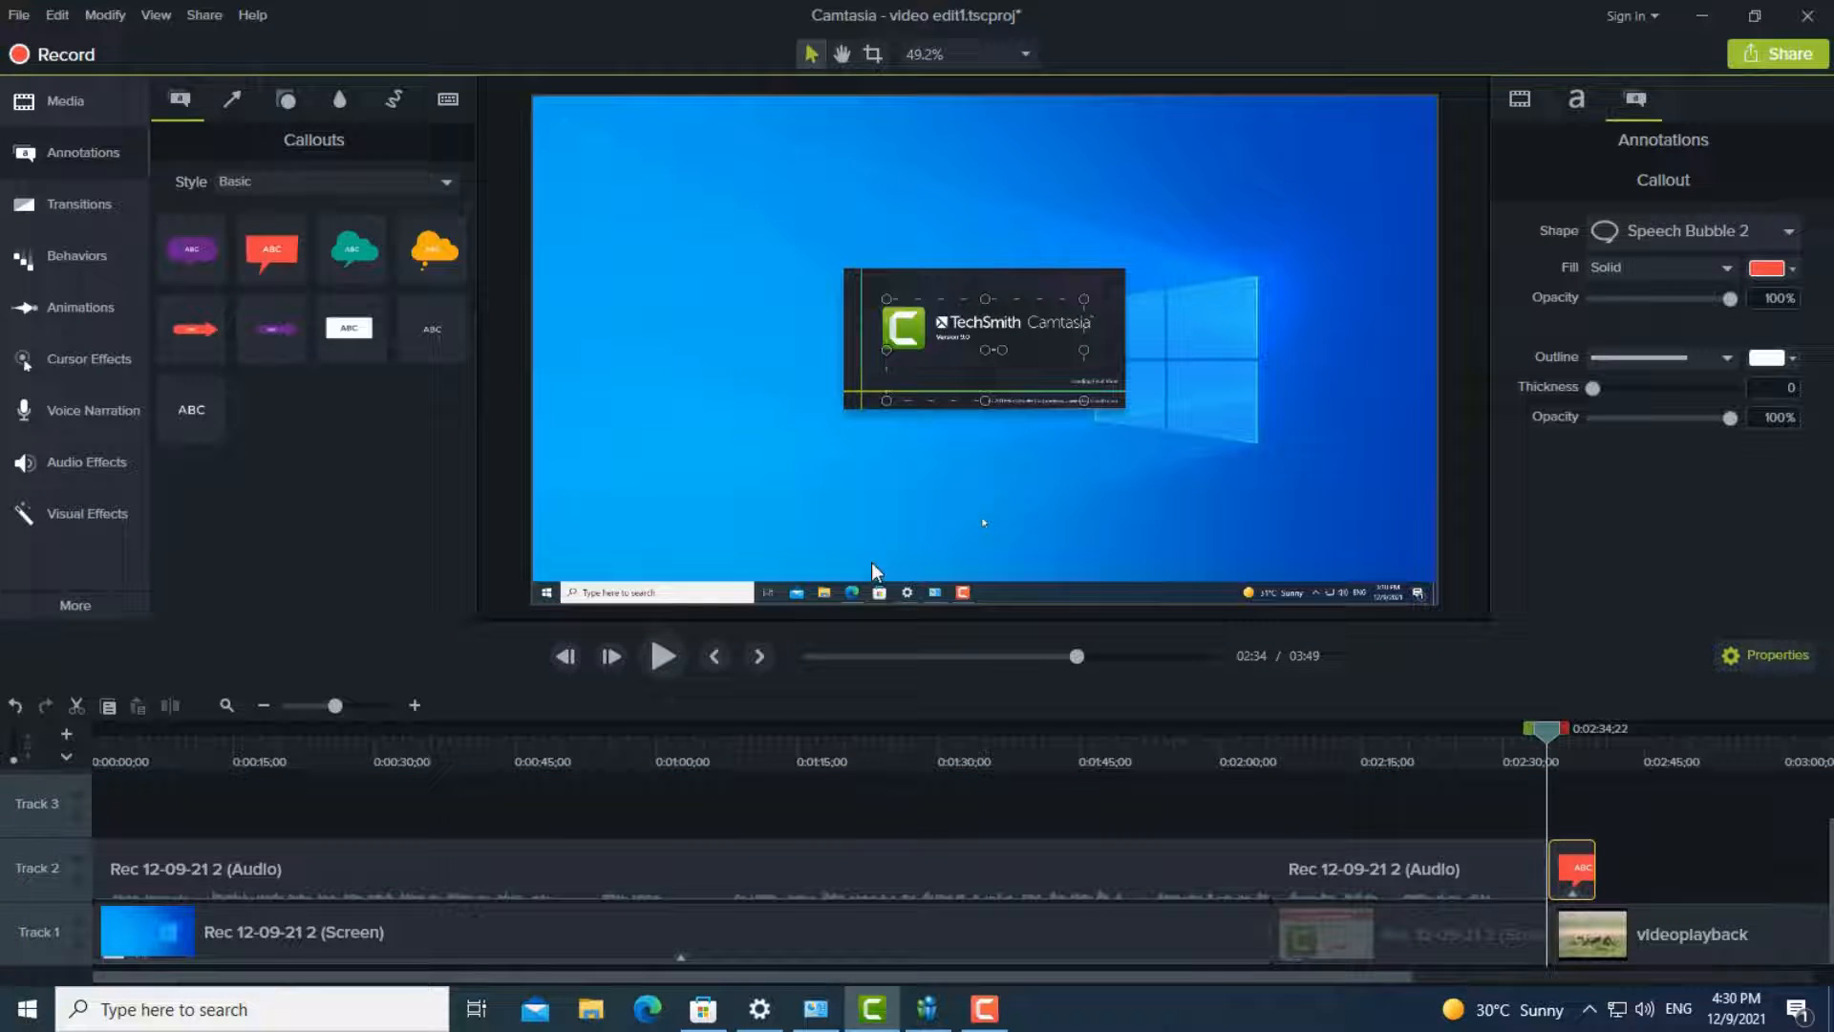
{"action": "left_click", "coordinate": [662, 656]}
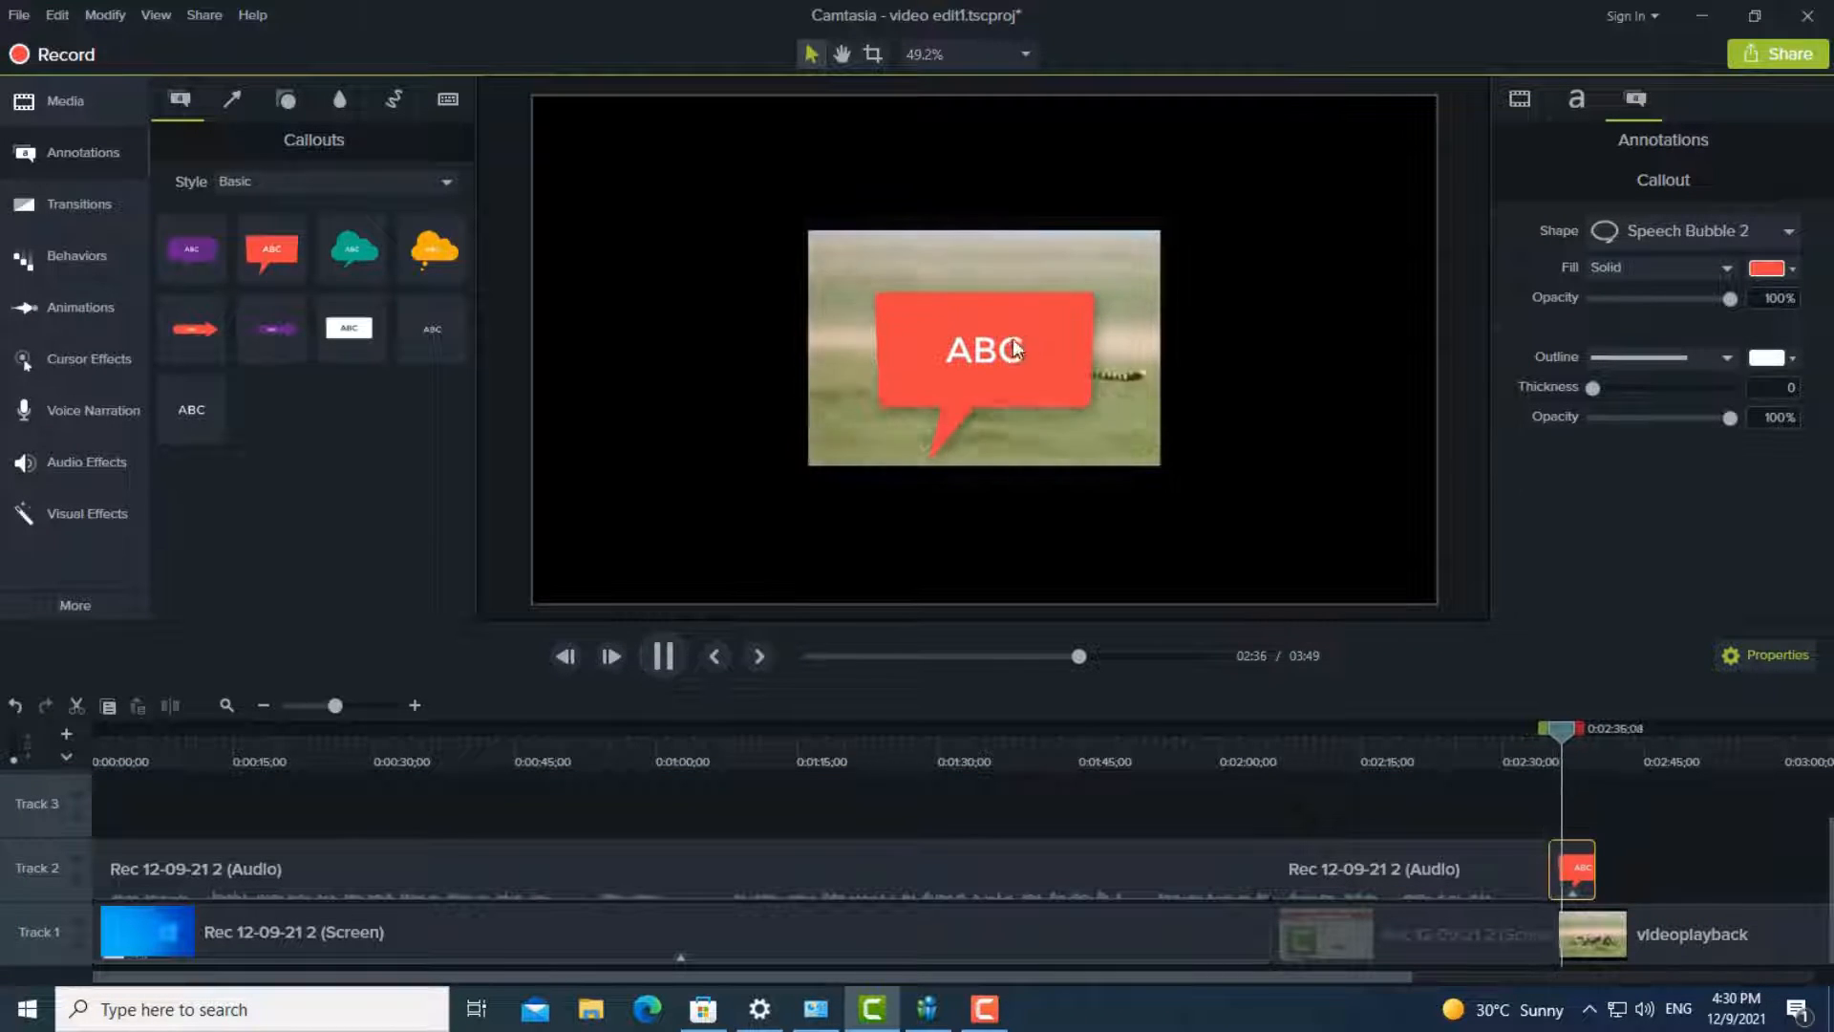
{"action": "left_click_drag", "start_coordinate": [1013, 349], "coordinate": [1096, 265]}
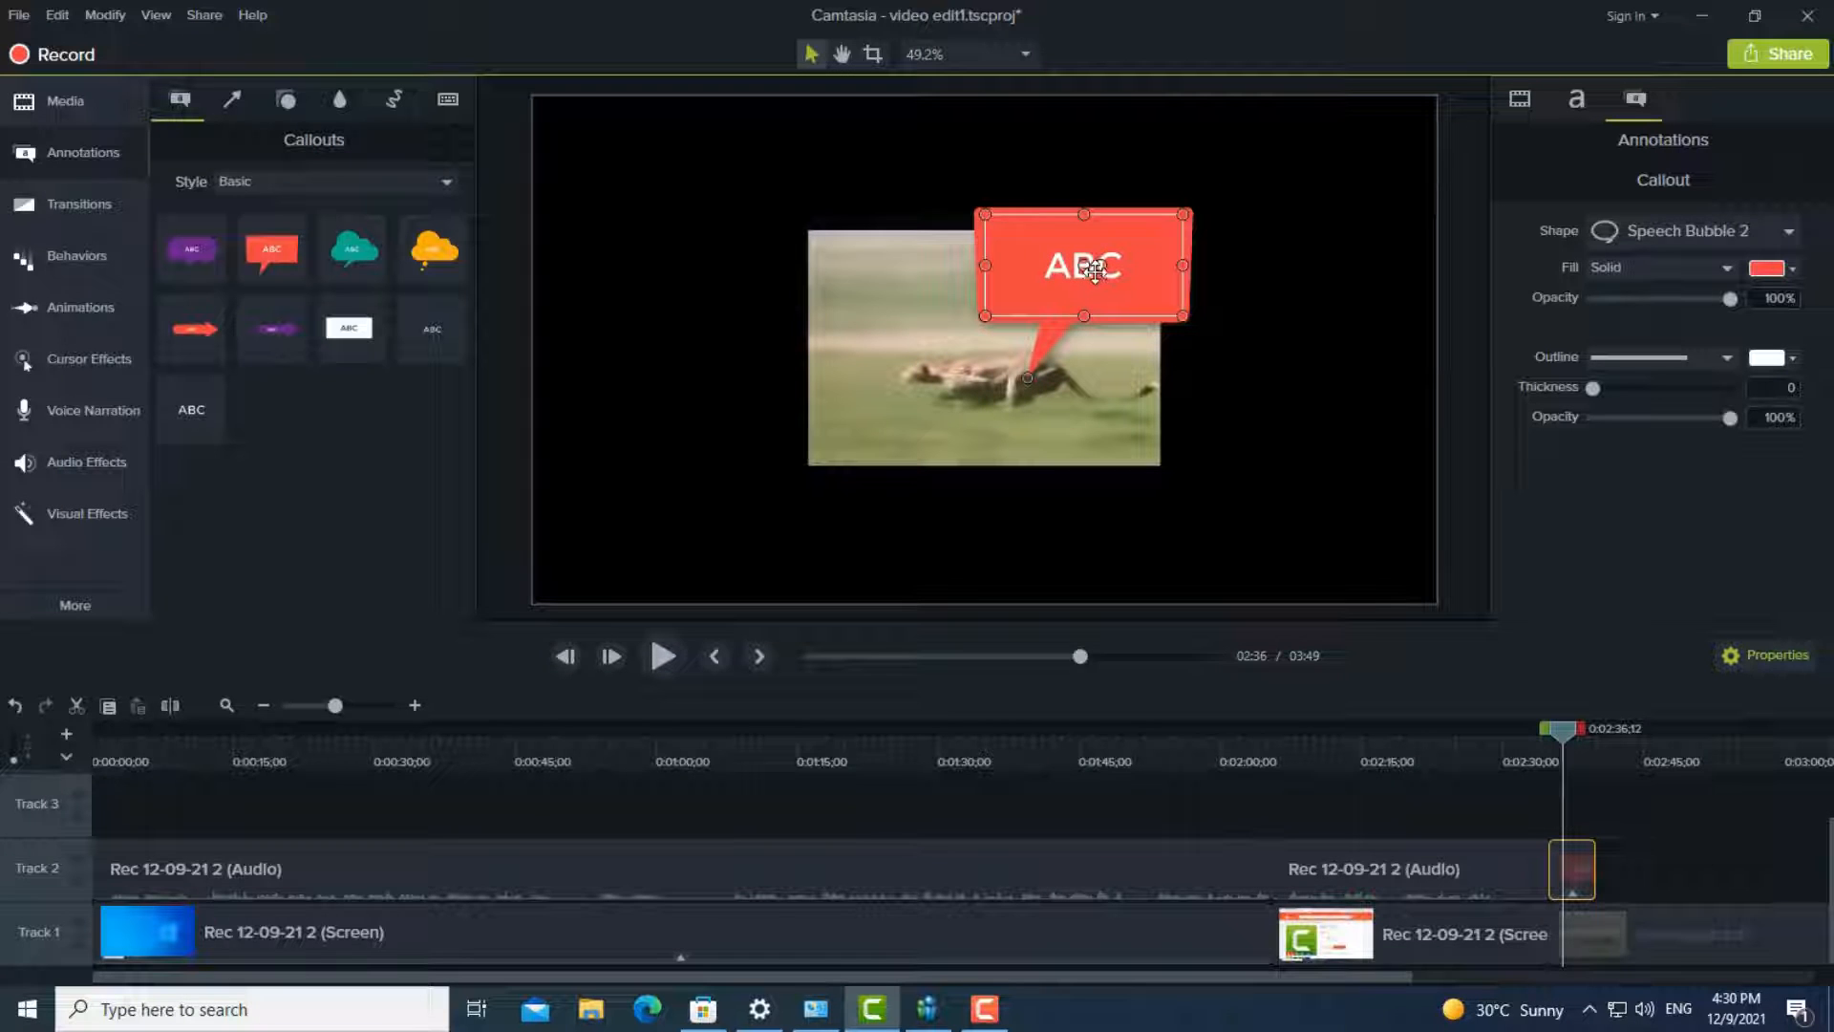
{"action": "left_click", "coordinate": [659, 656]}
{"action": "left_click", "coordinate": [659, 656]}
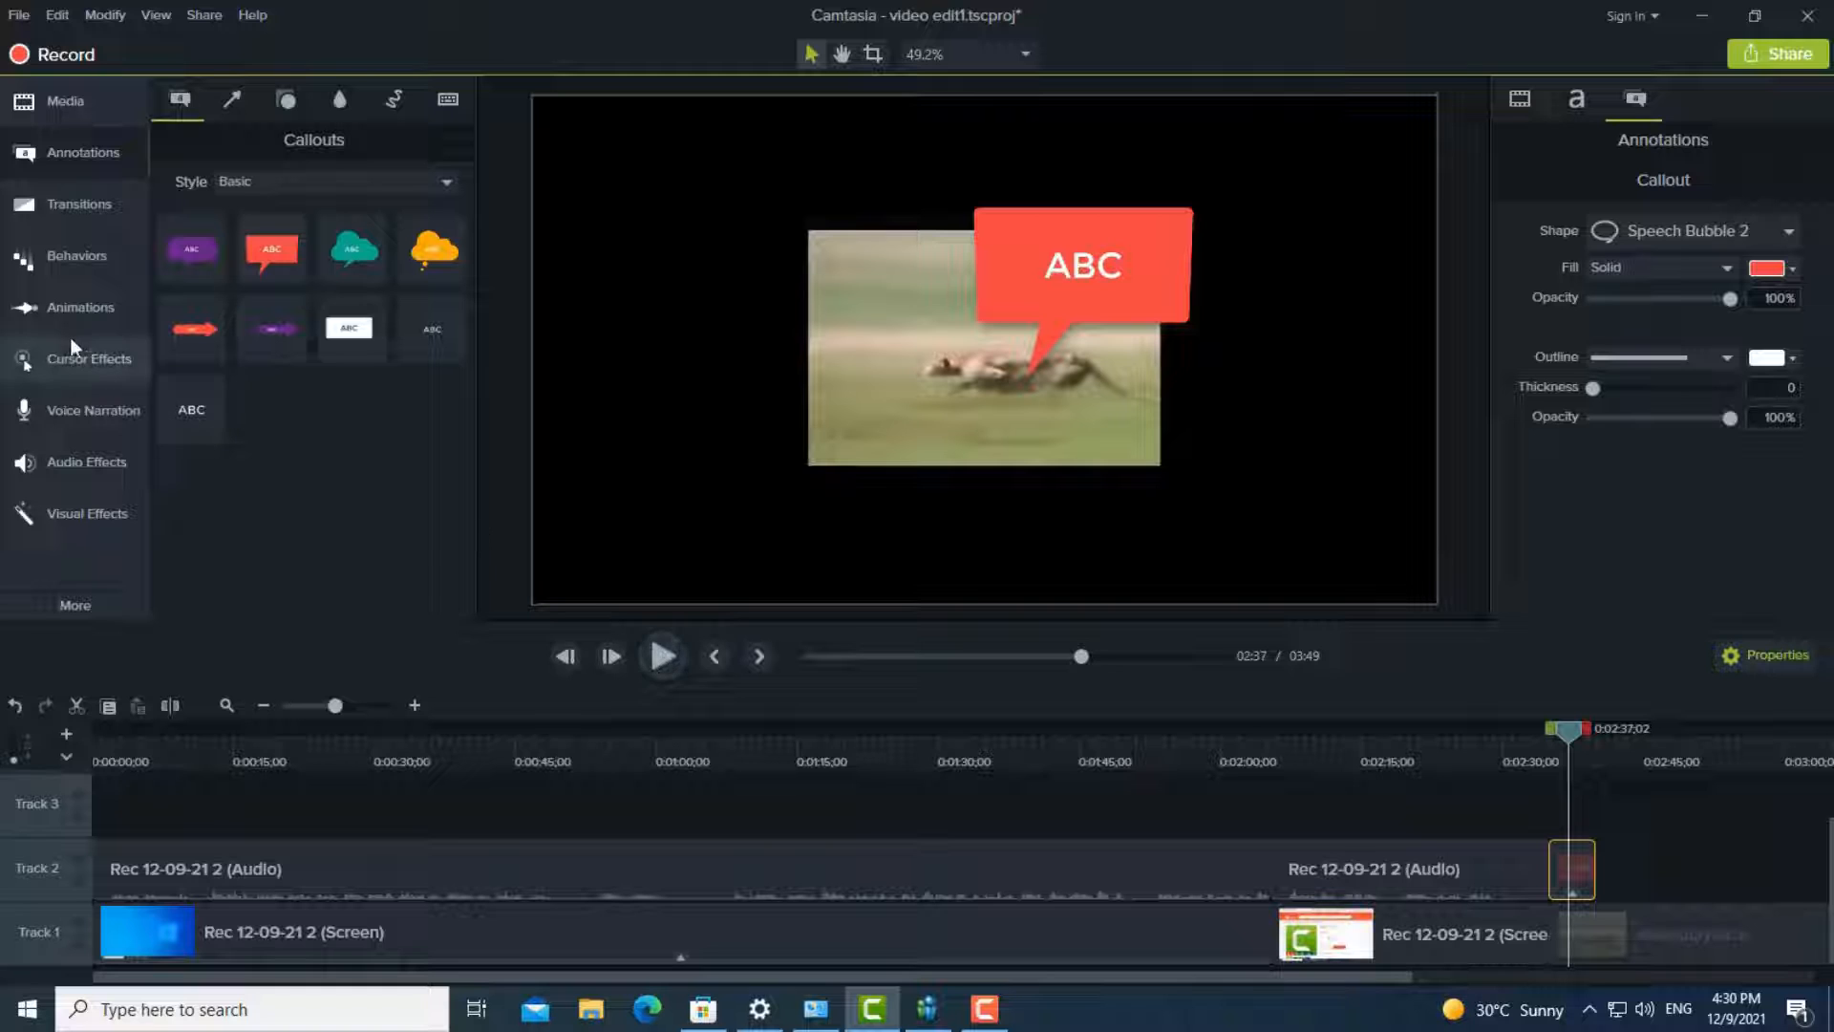
- Apply the Fold transition to the start of the first screen recording clip on Track 1 and preview the project from the beginning
{"action": "left_click", "coordinate": [95, 205]}
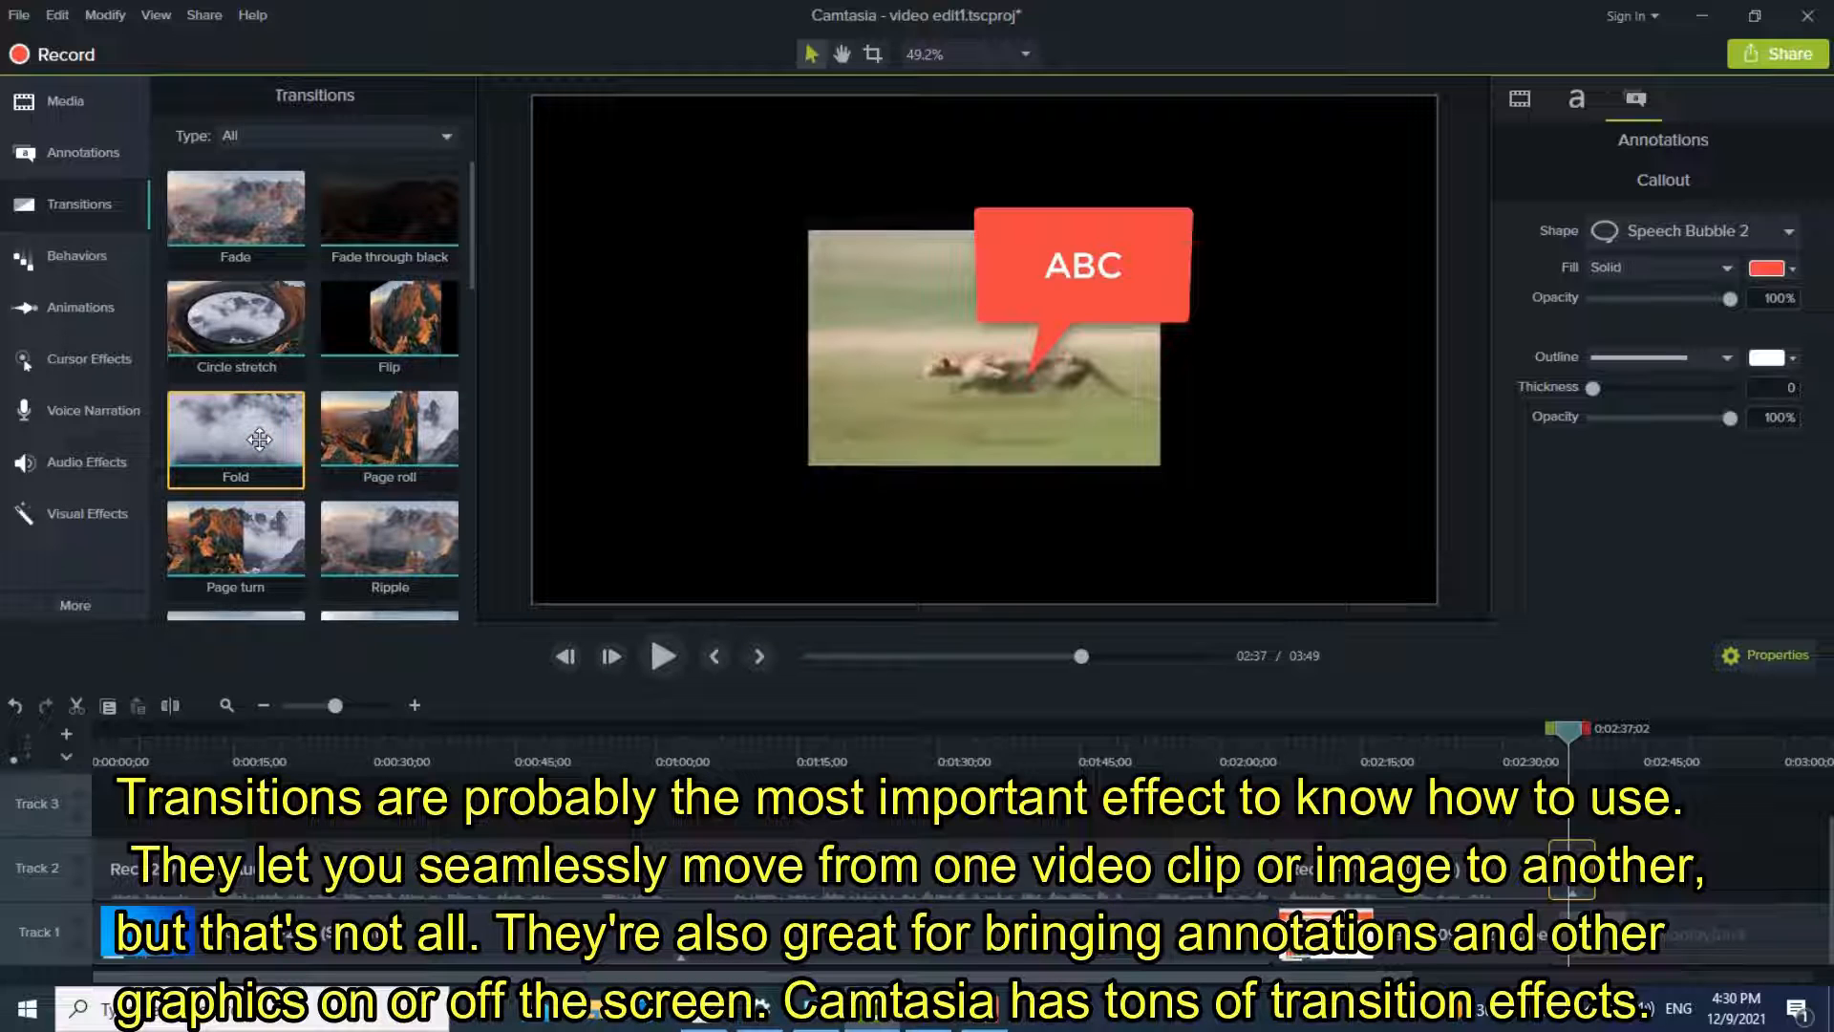
{"action": "left_click_drag", "start_coordinate": [270, 431], "coordinate": [112, 930]}
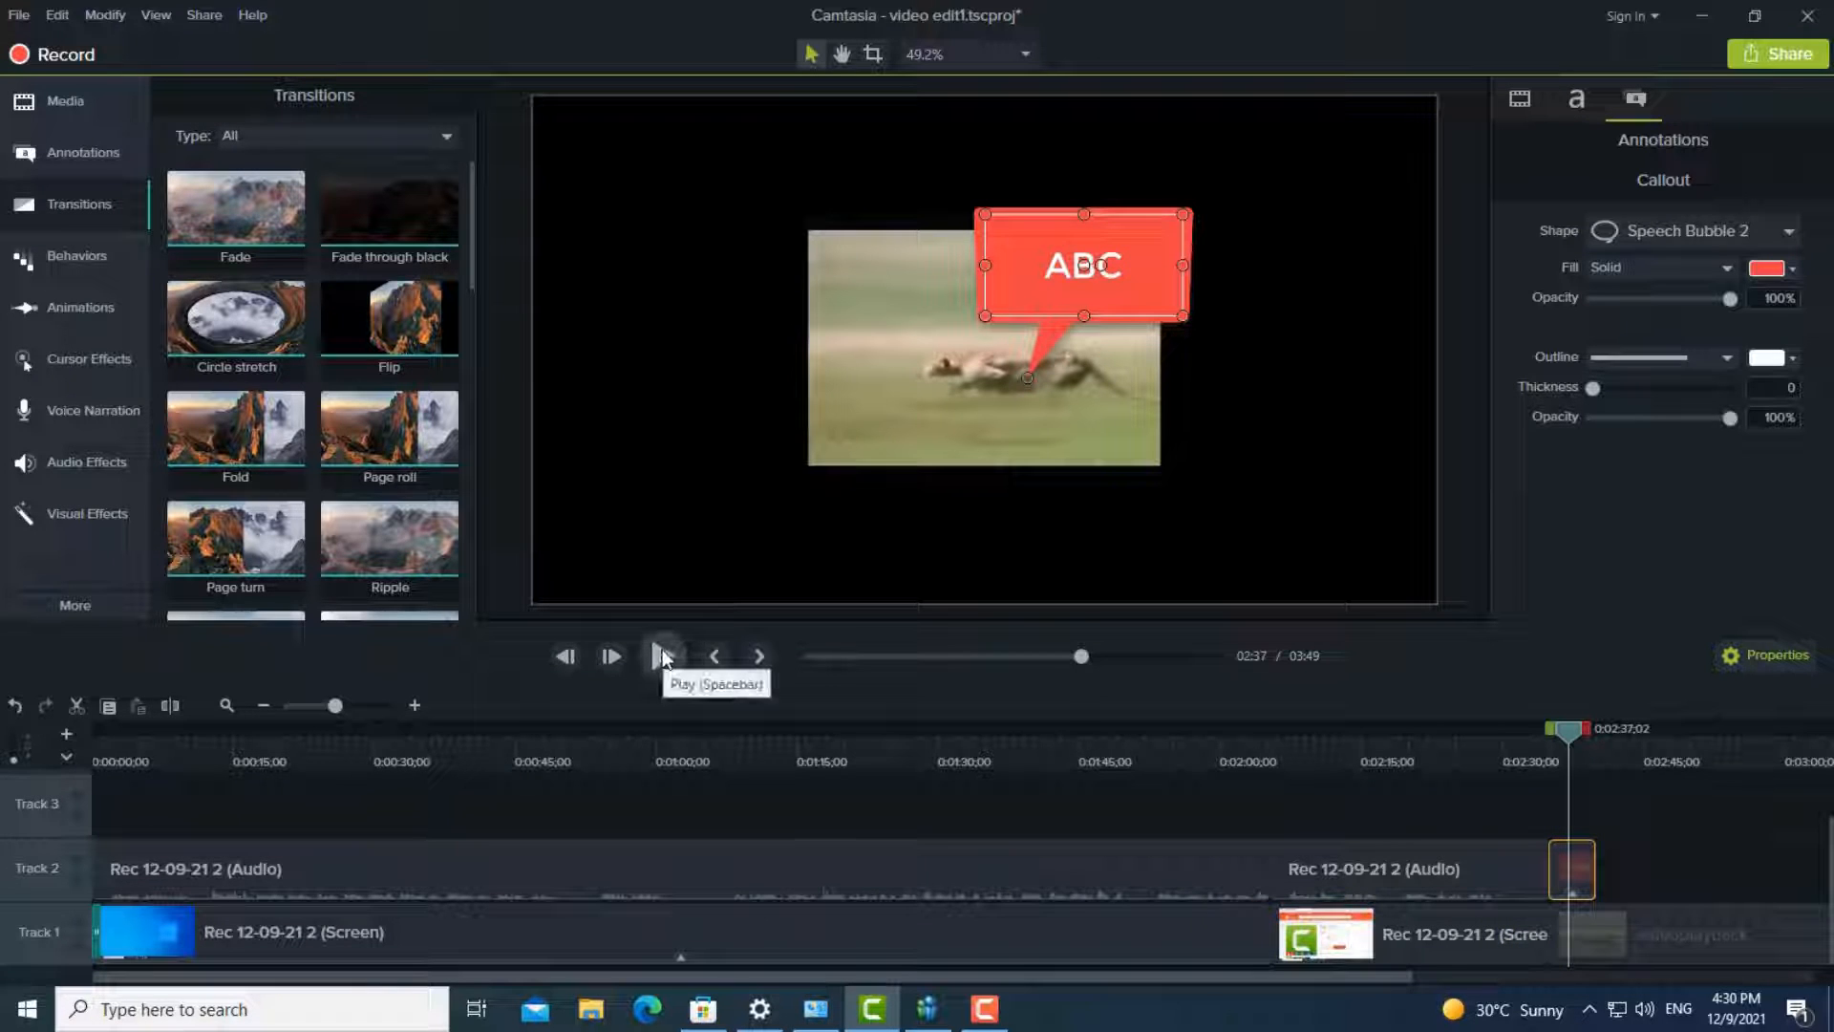
{"action": "left_click", "coordinate": [810, 655]}
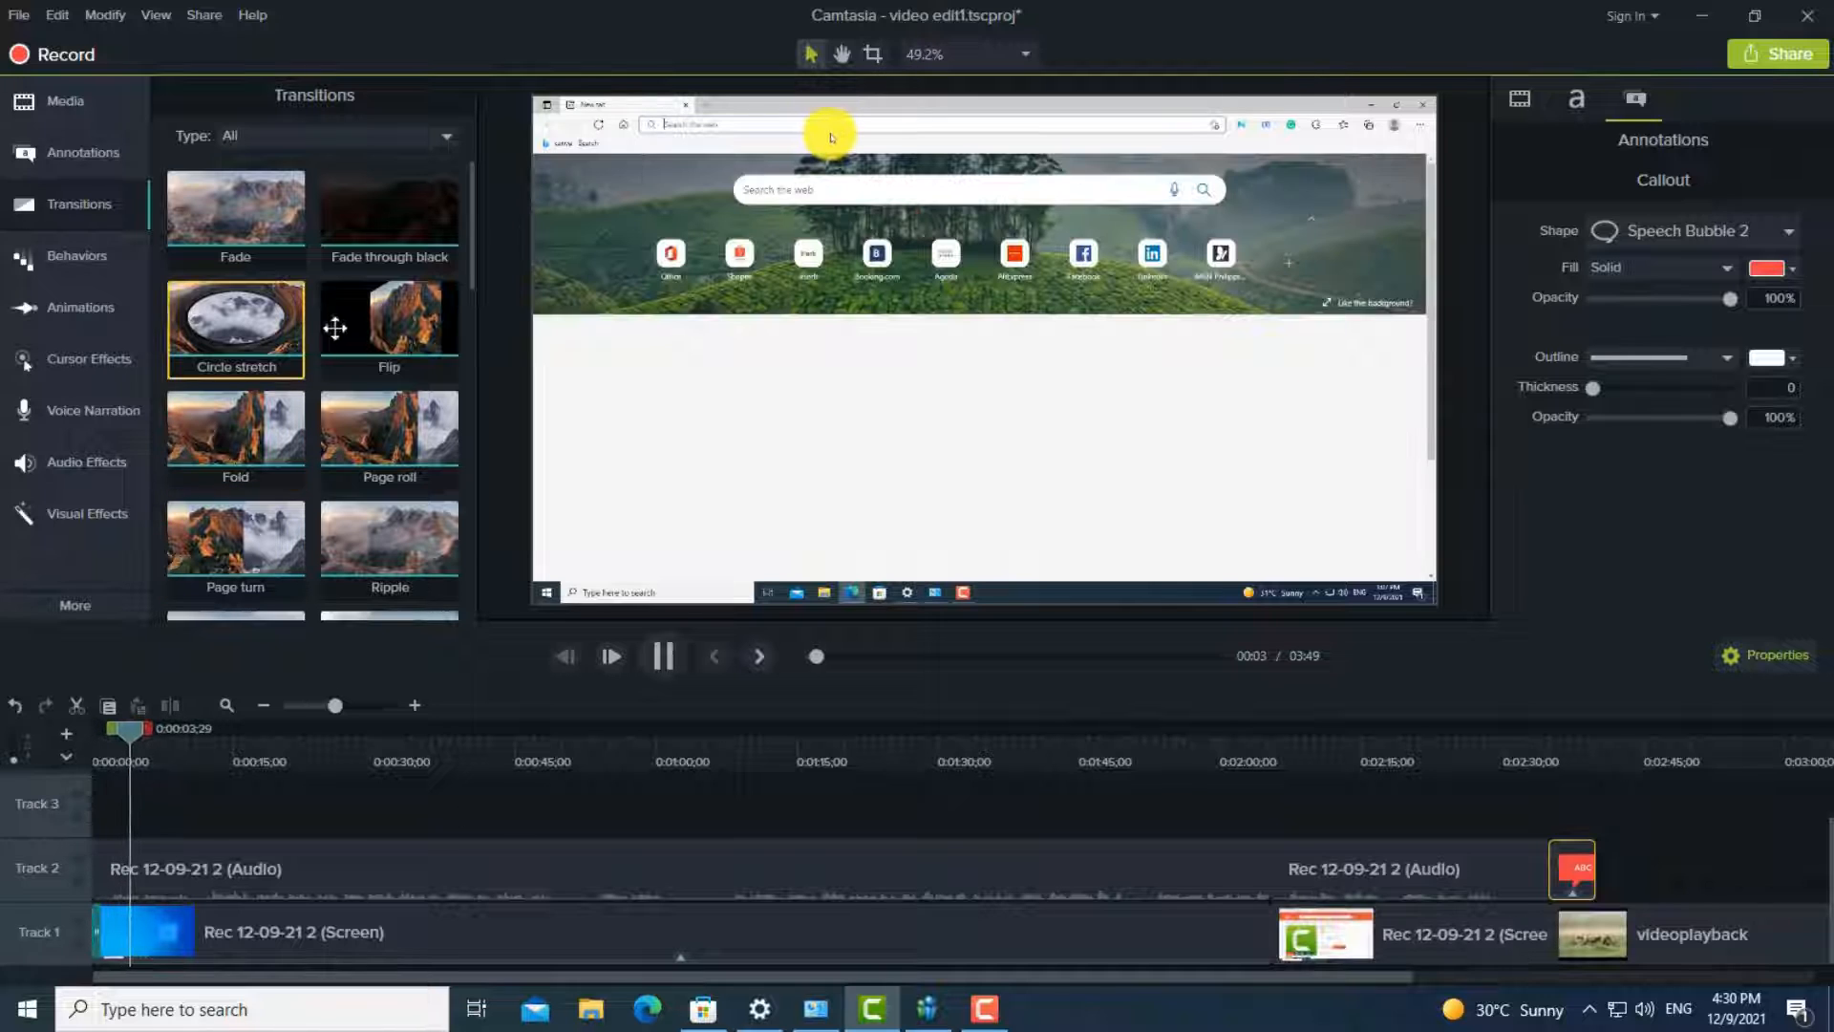
- Stop playback and group the first screen recording clip on Track 1 with its audio clip on Track 2
{"action": "left_click", "coordinate": [410, 917]}
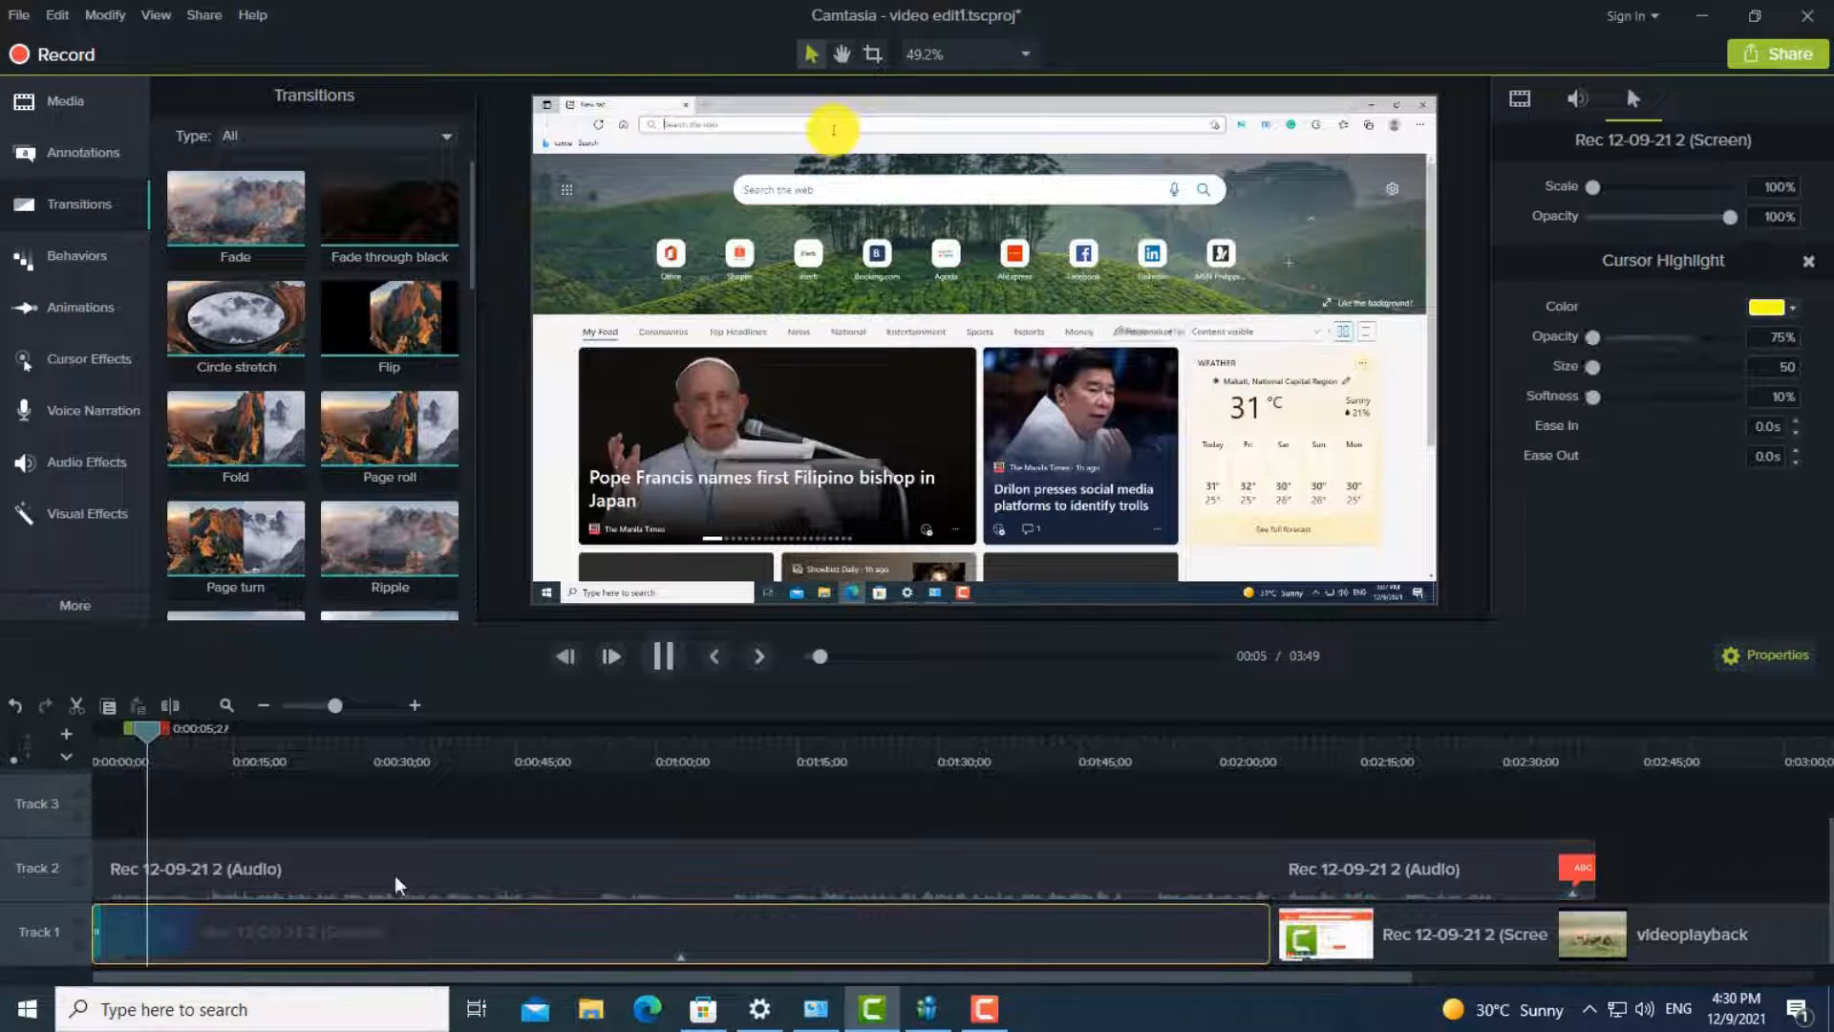
{"action": "left_click", "coordinate": [663, 657]}
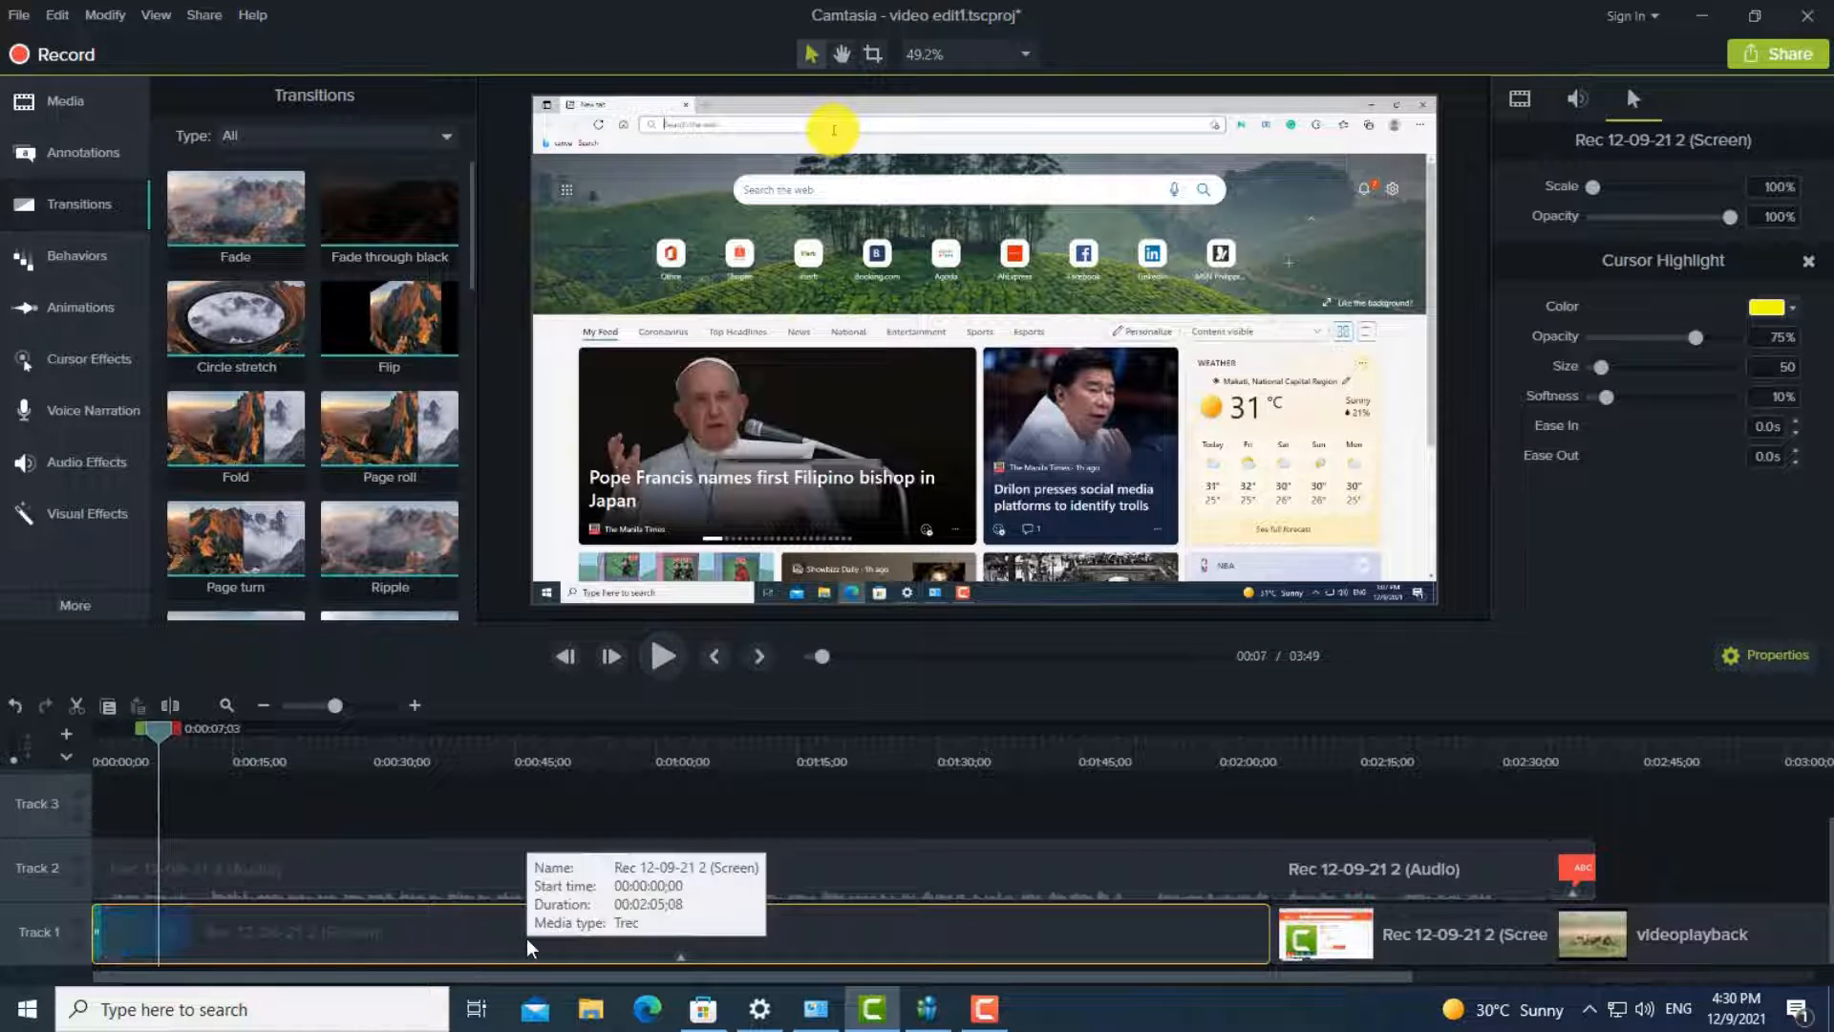
{"action": "right_click", "coordinate": [486, 920]}
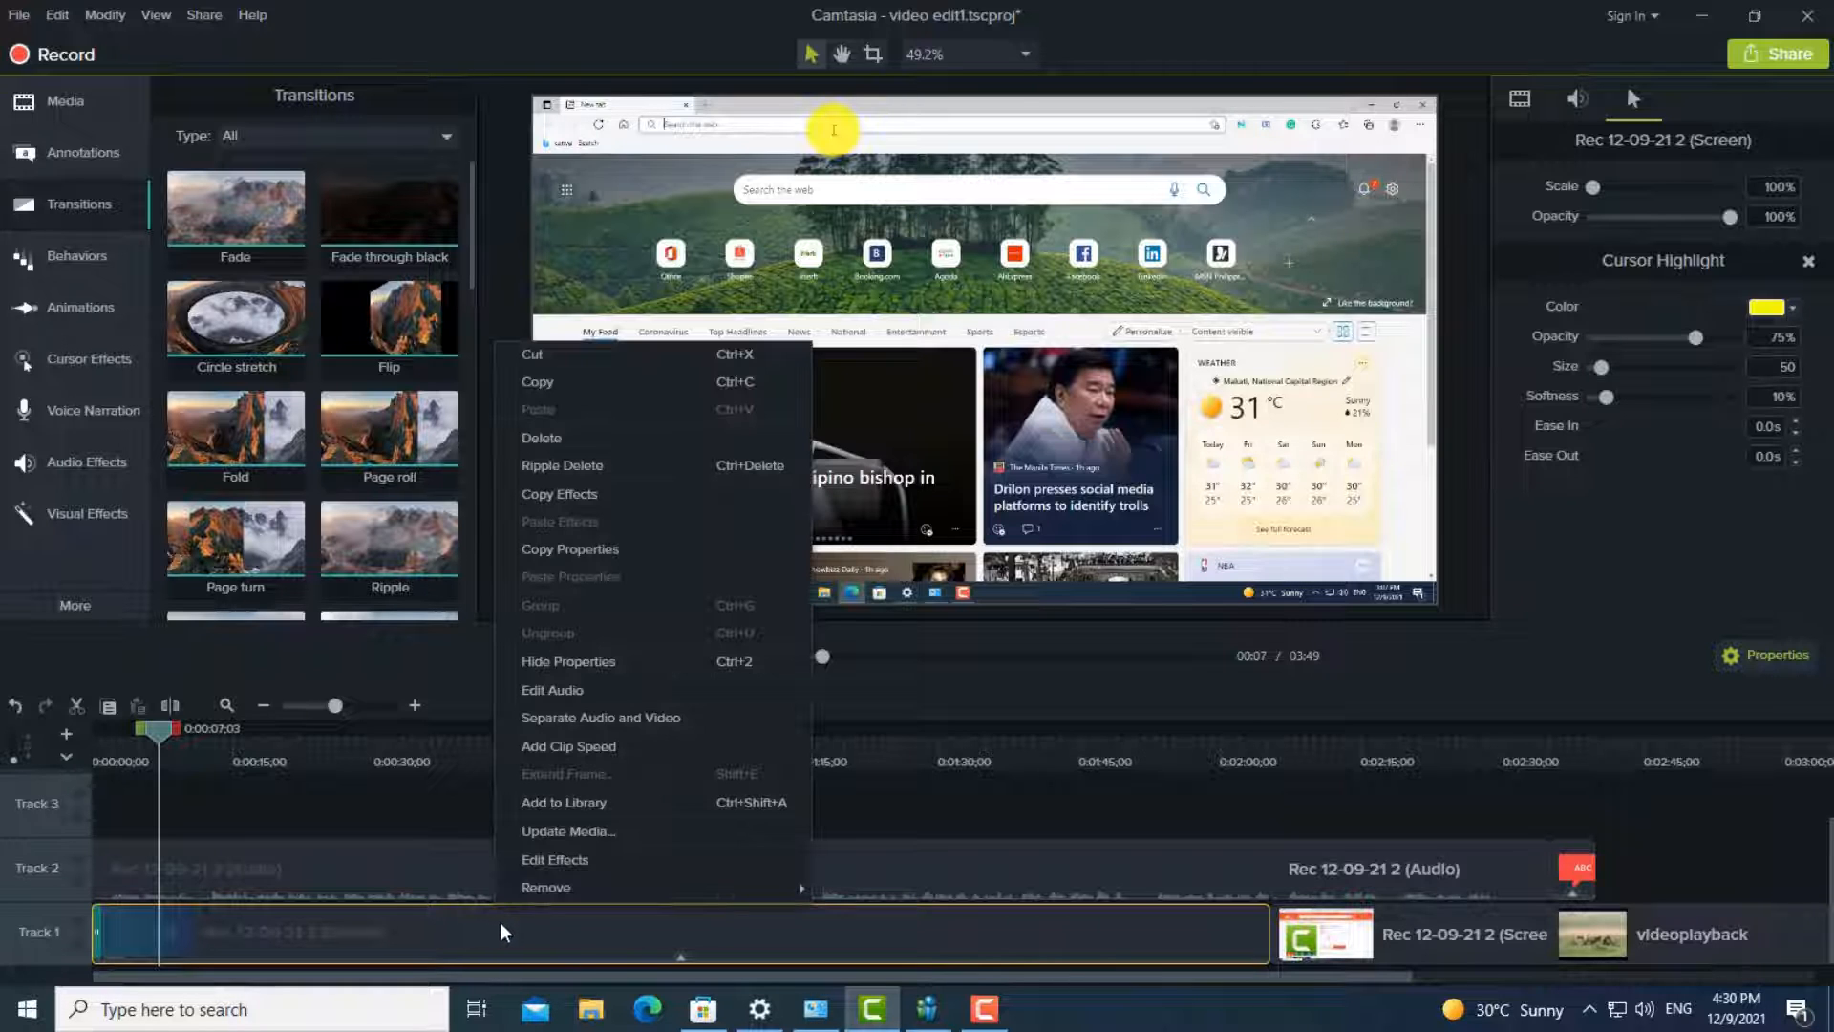
{"action": "left_click", "coordinate": [1010, 885], "text": "ctrl"}
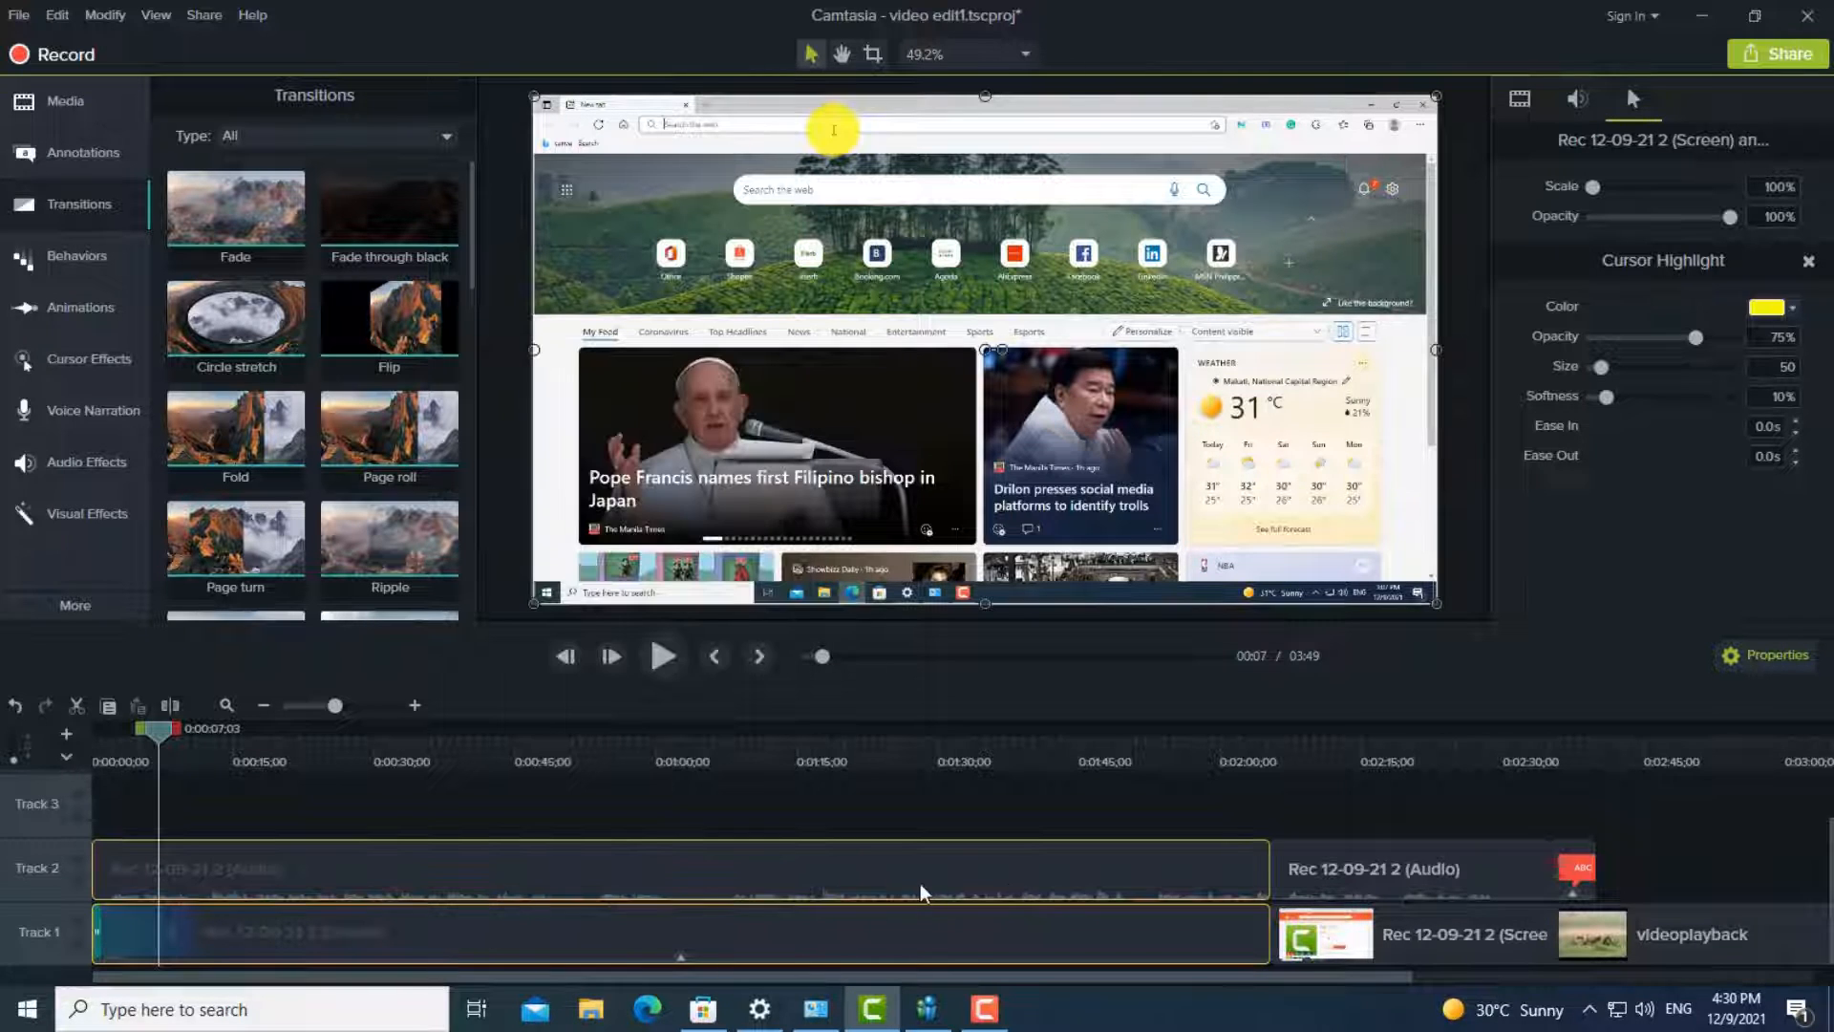
{"action": "left_click", "coordinate": [564, 885]}
{"action": "left_click", "coordinate": [548, 932], "text": "ctrl"}
{"action": "right_click", "coordinate": [546, 875]}
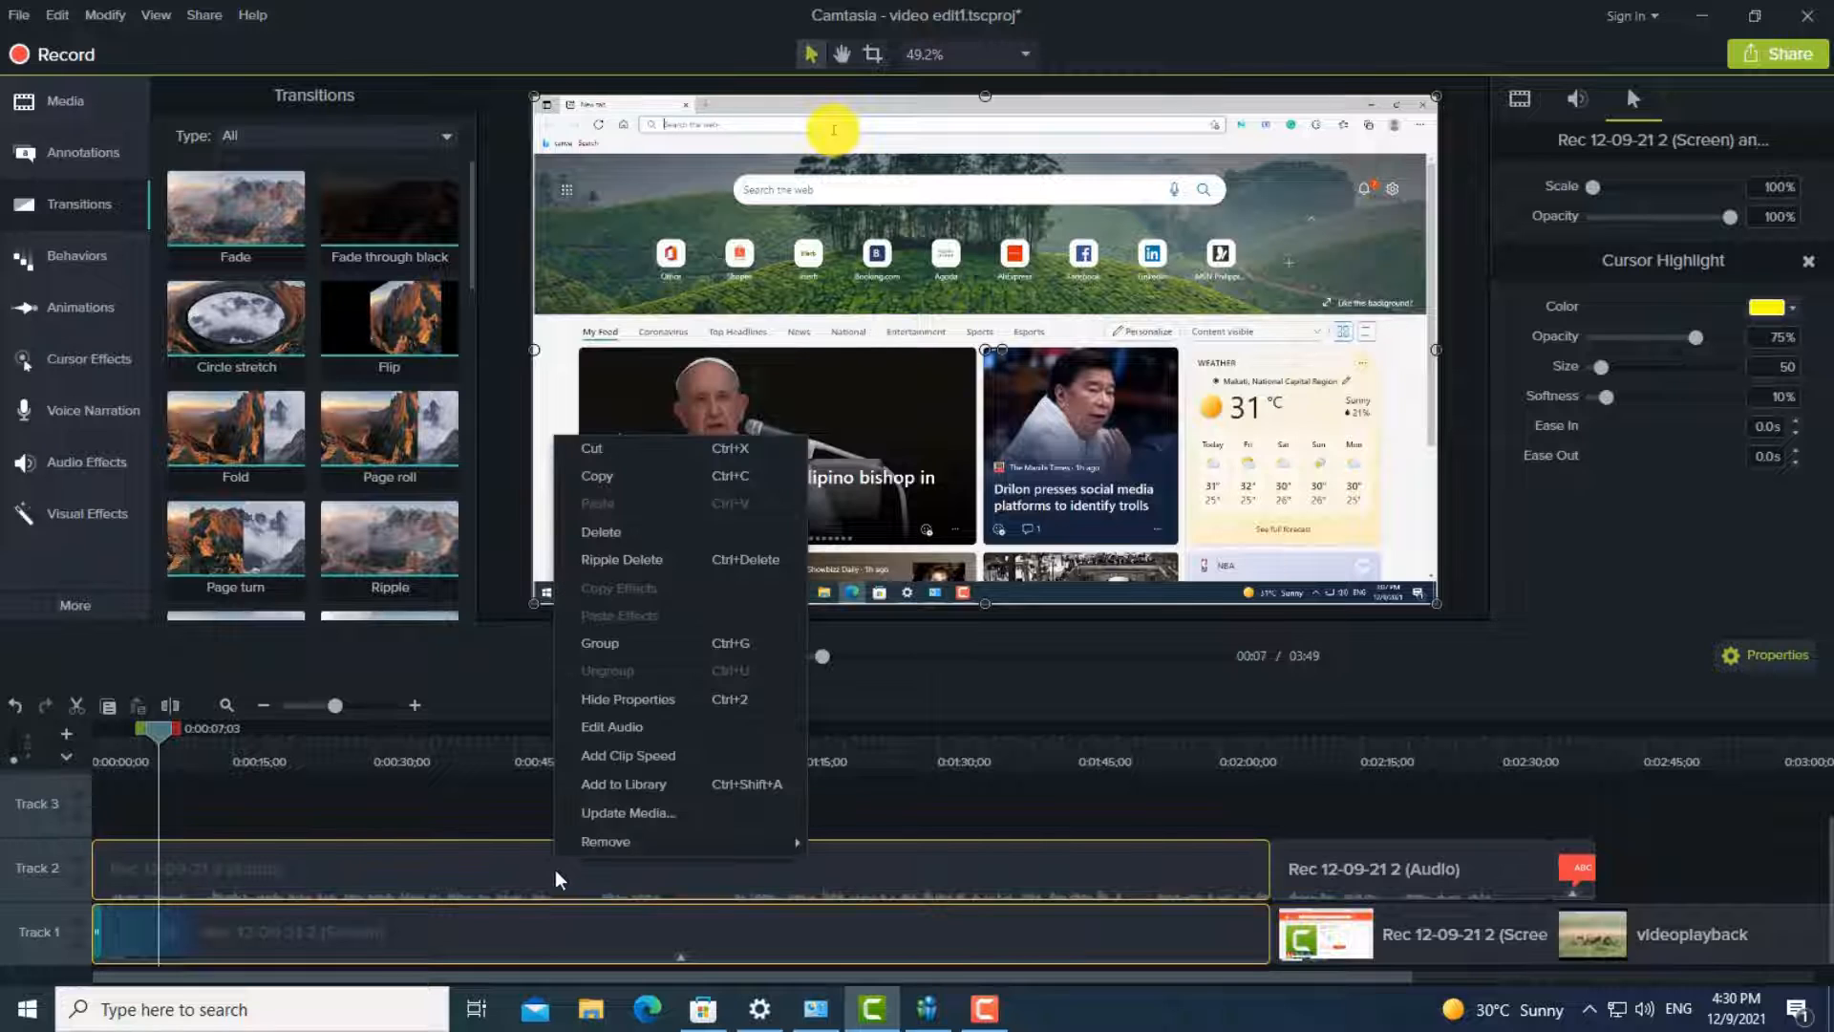
{"action": "left_click", "coordinate": [634, 654]}
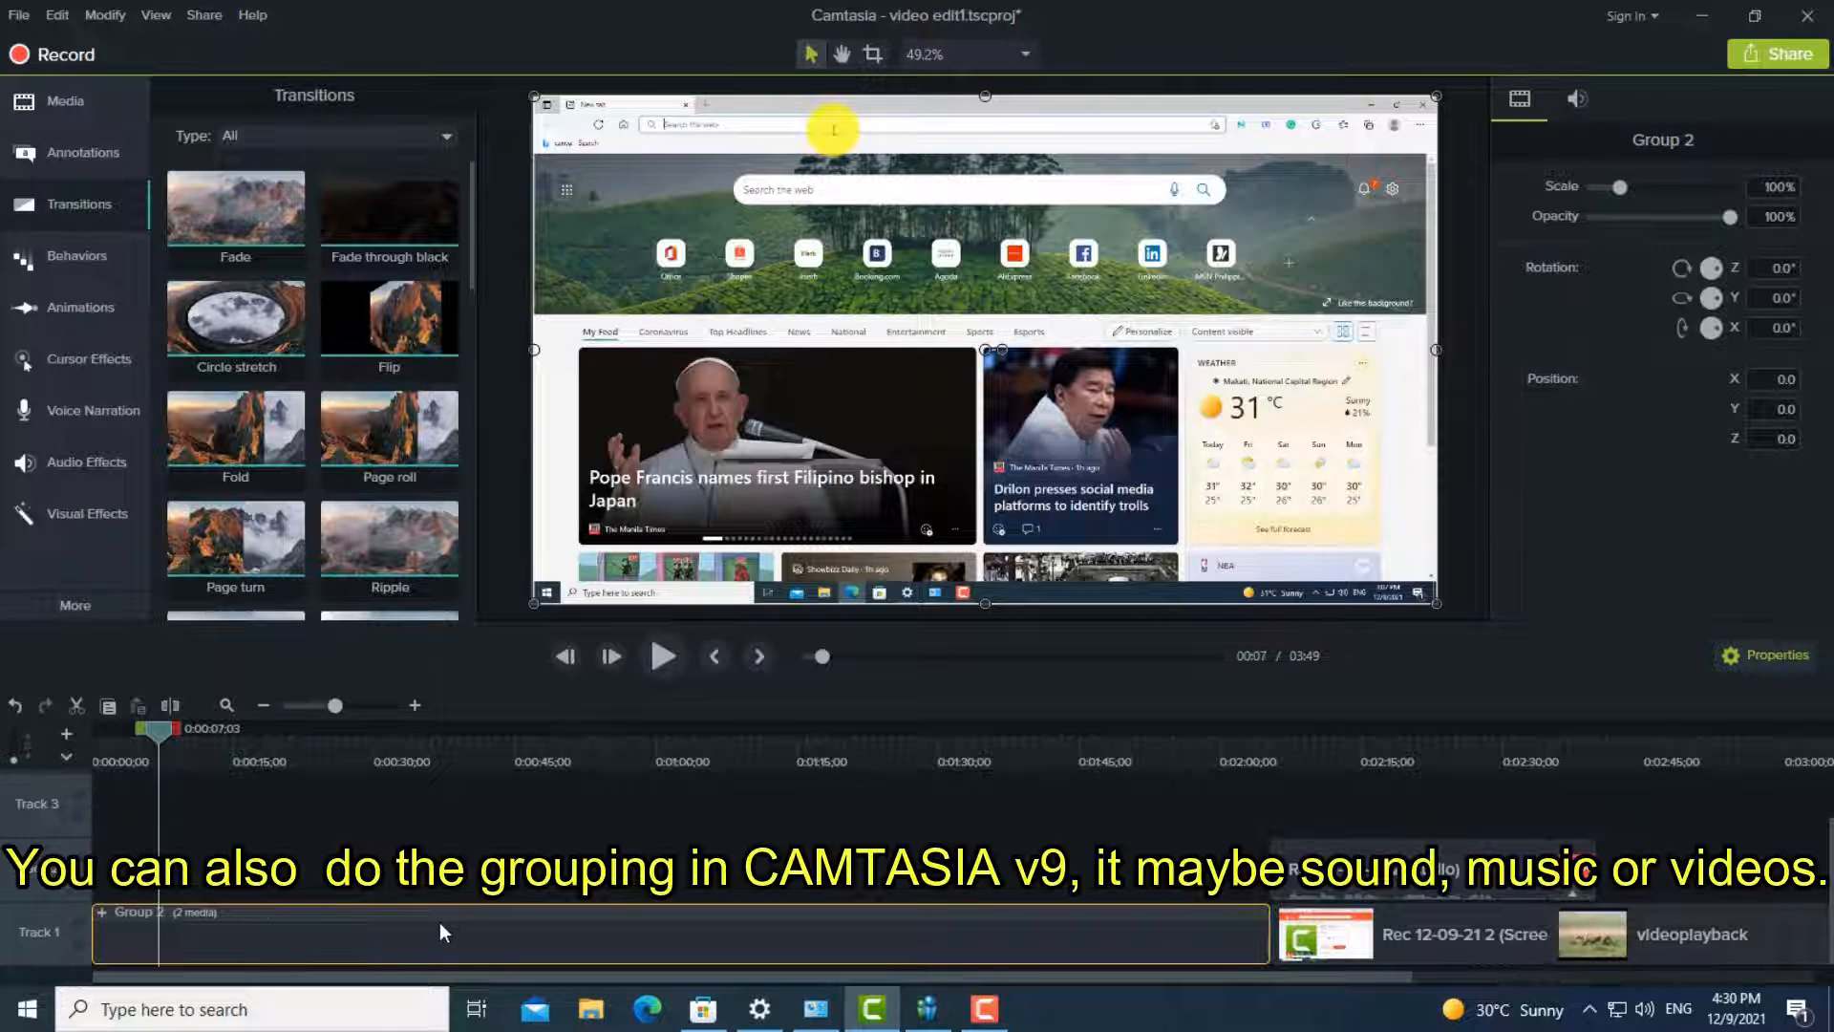
- Play the grouped clip briefly and ungroup it into its separate screen and audio clips
{"action": "left_click", "coordinate": [667, 658]}
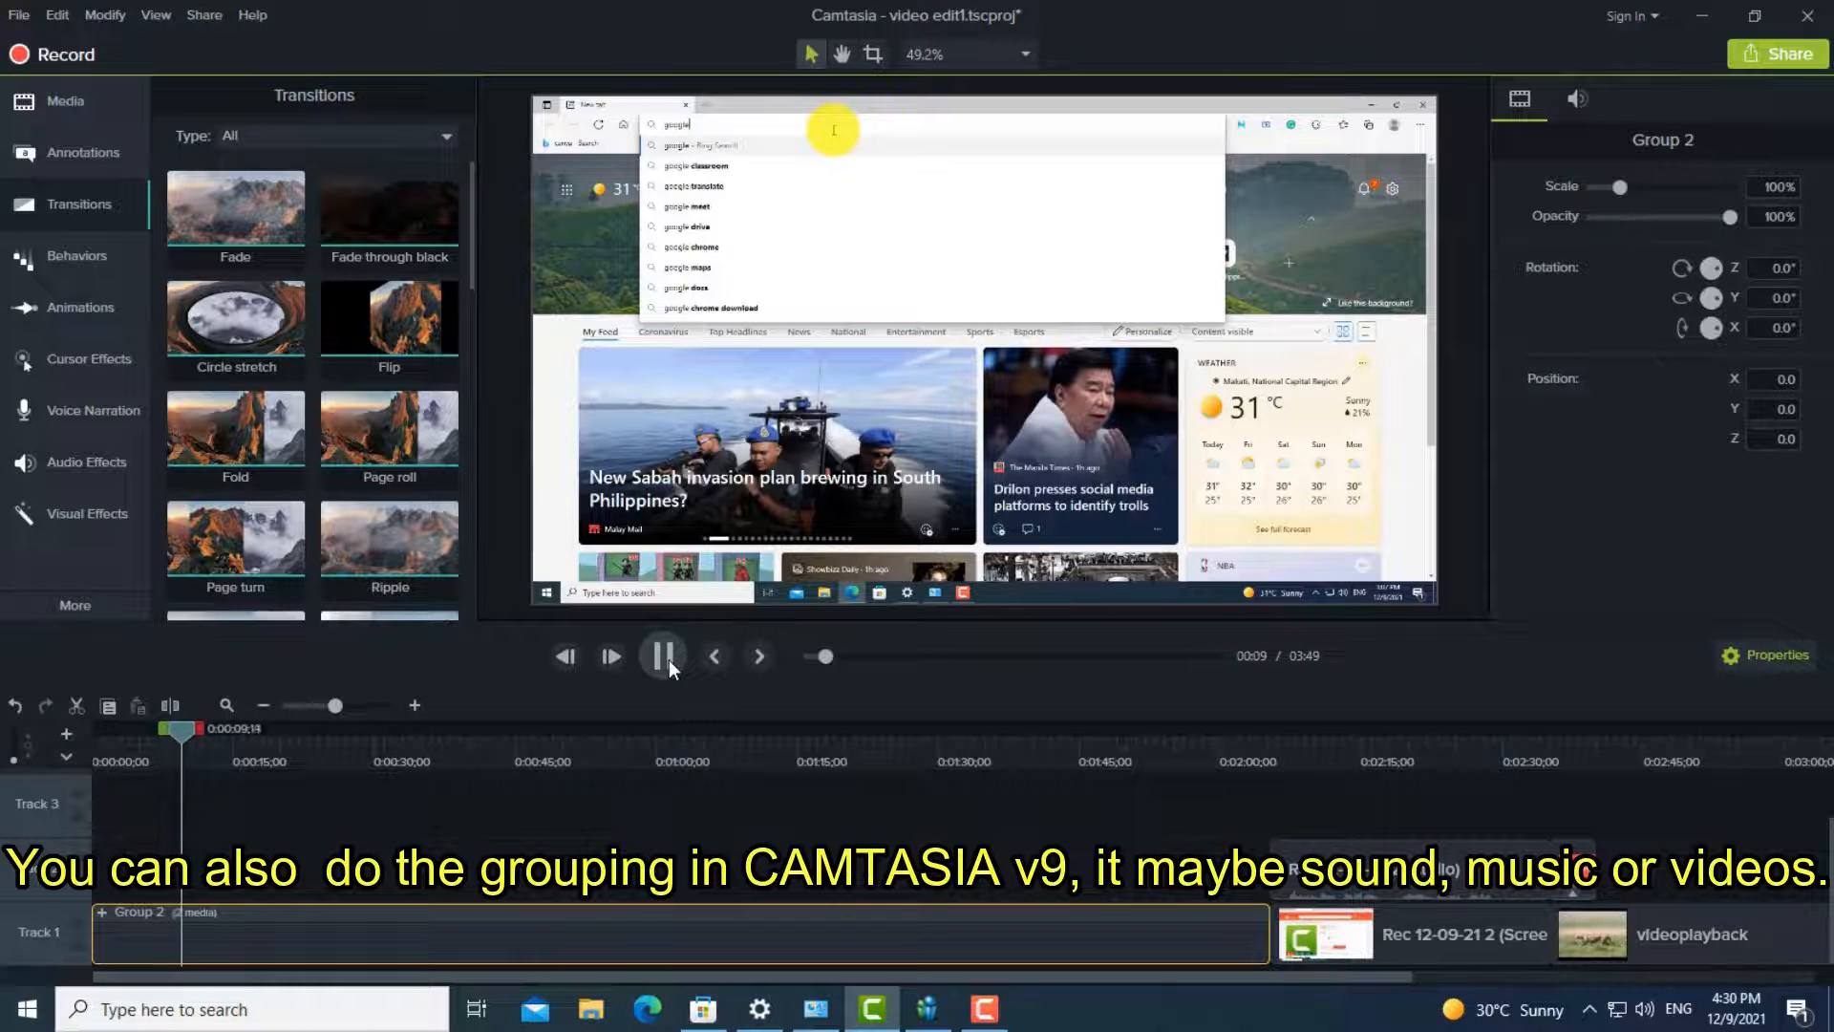
{"action": "left_click", "coordinate": [668, 659]}
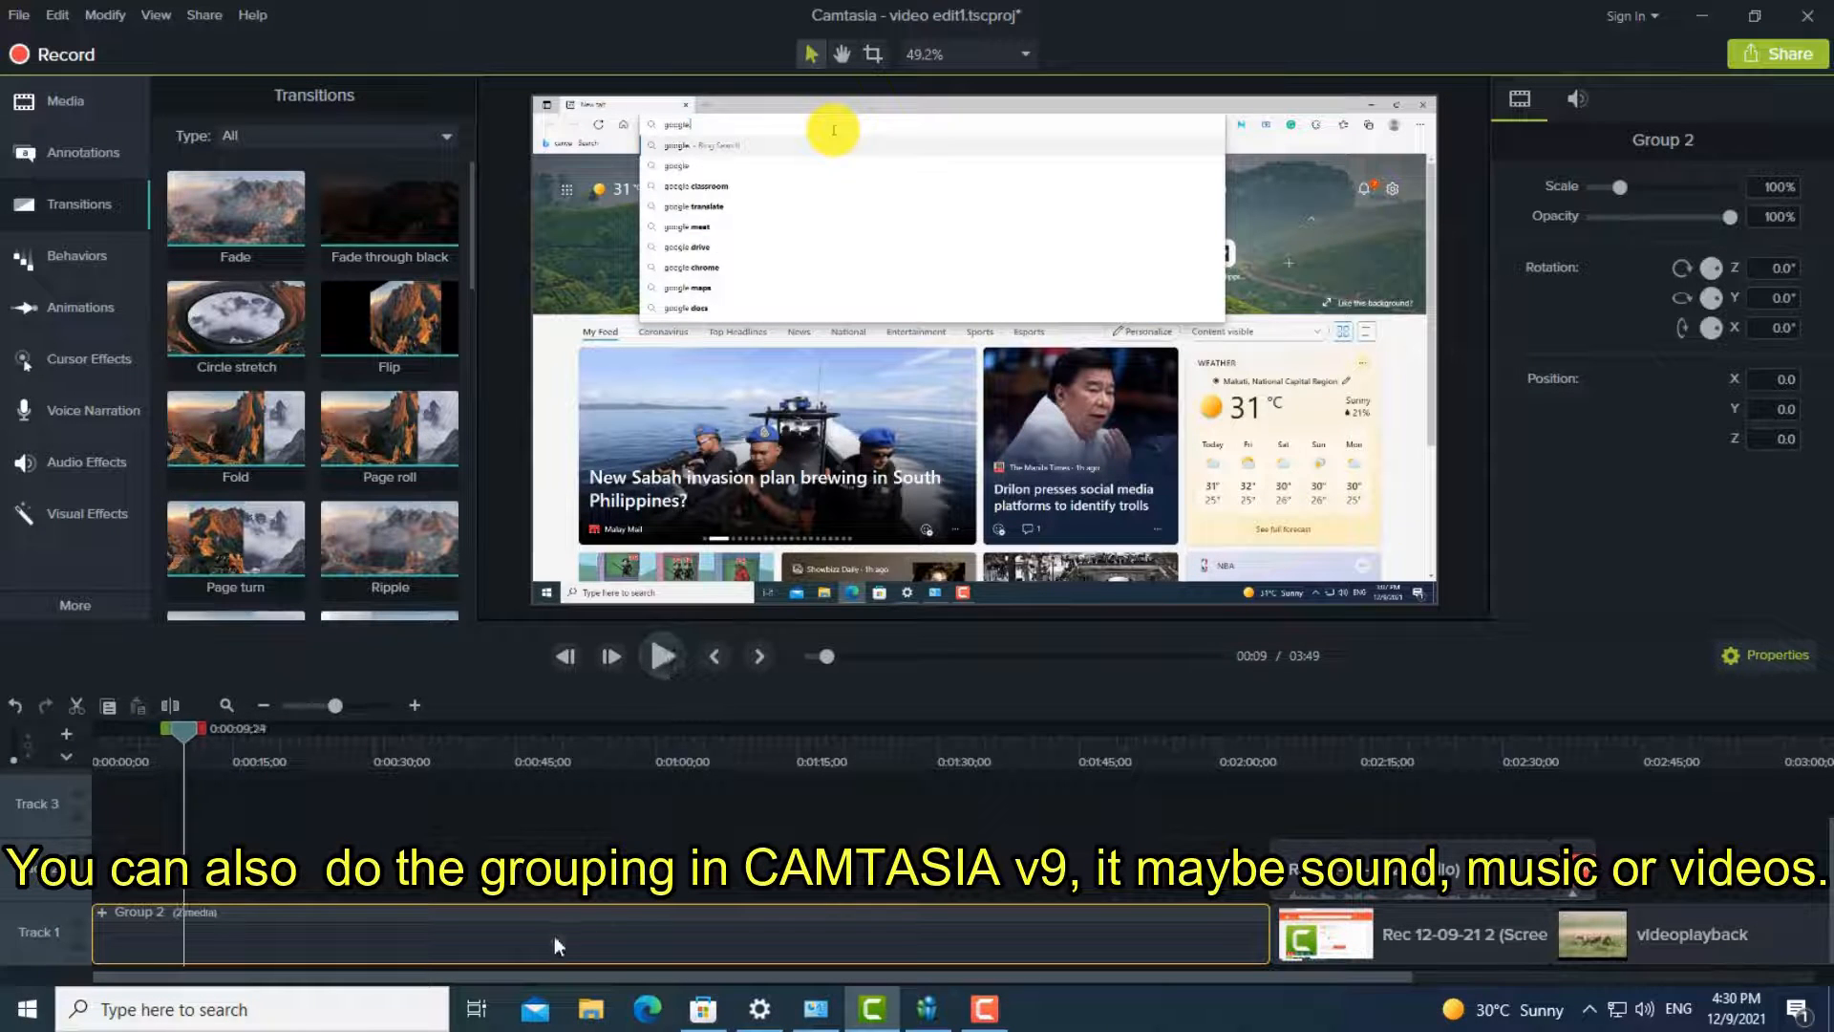
{"action": "right_click", "coordinate": [490, 929]}
{"action": "left_click", "coordinate": [587, 783]}
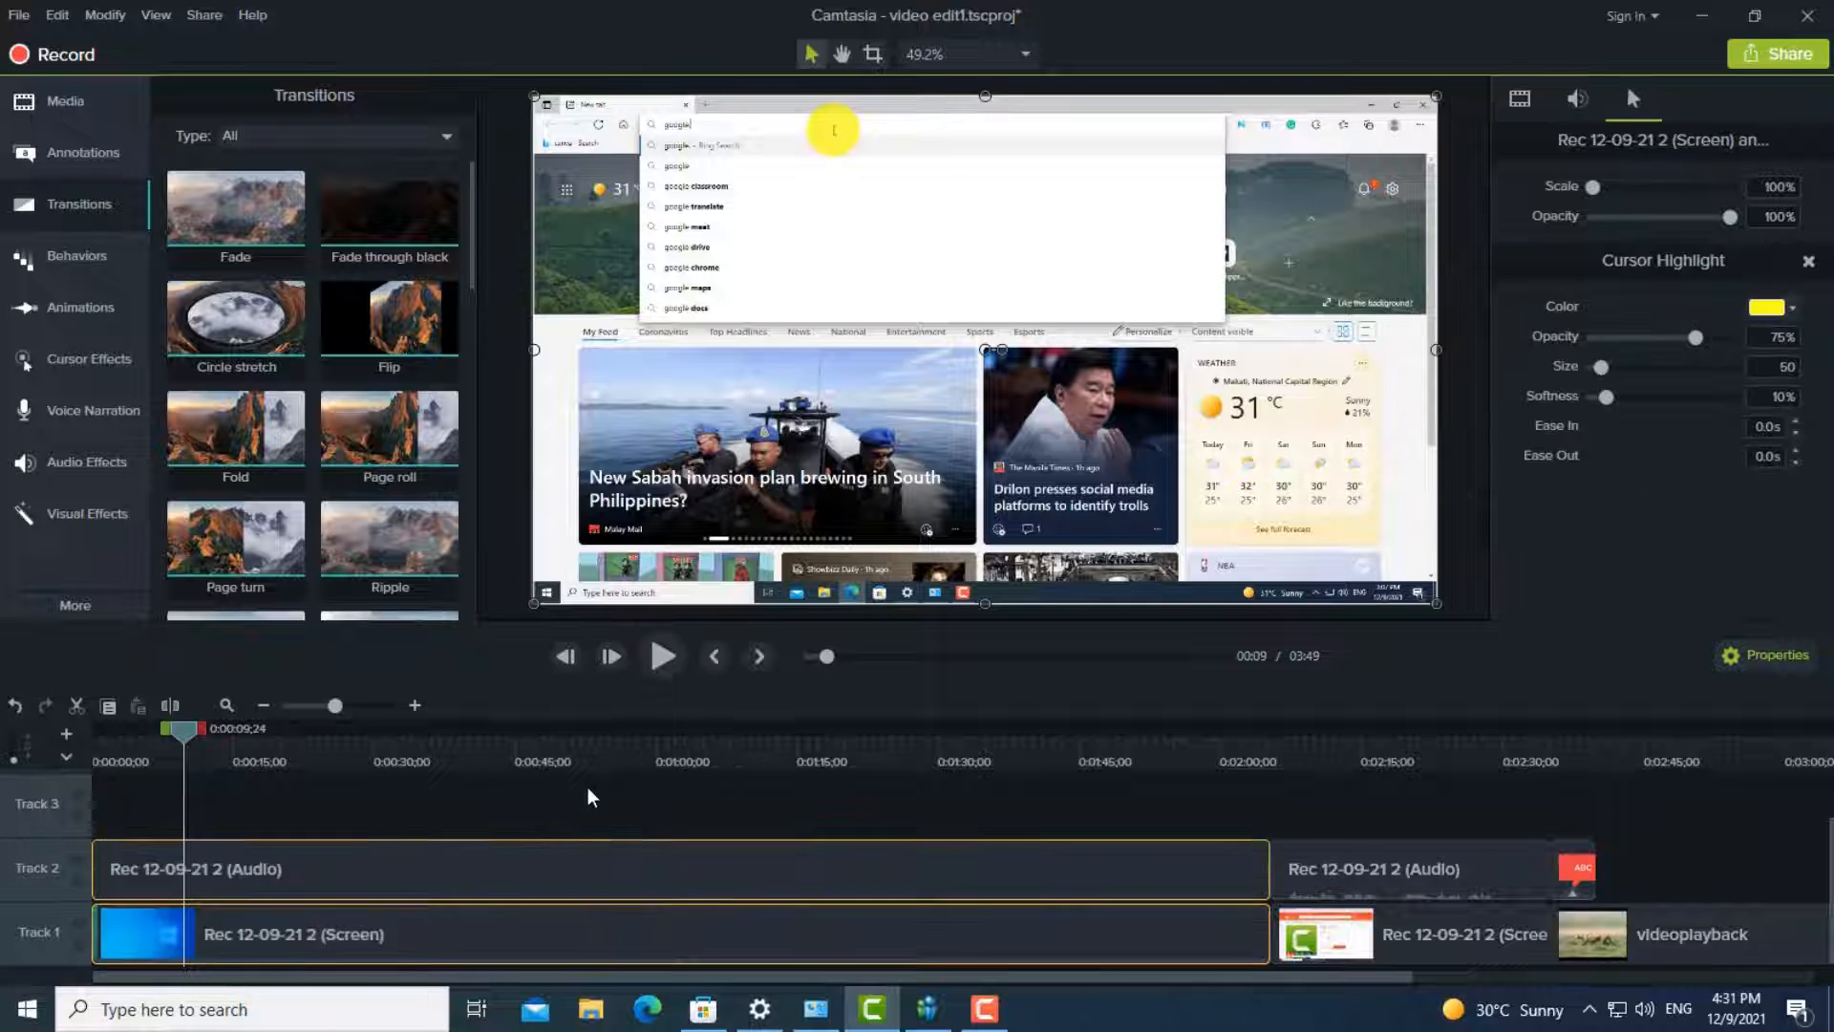
- Enable audio editing for the first recording clips, raise the volume level of the first Track 2 audio clip, and play it briefly
{"action": "right_click", "coordinate": [504, 918]}
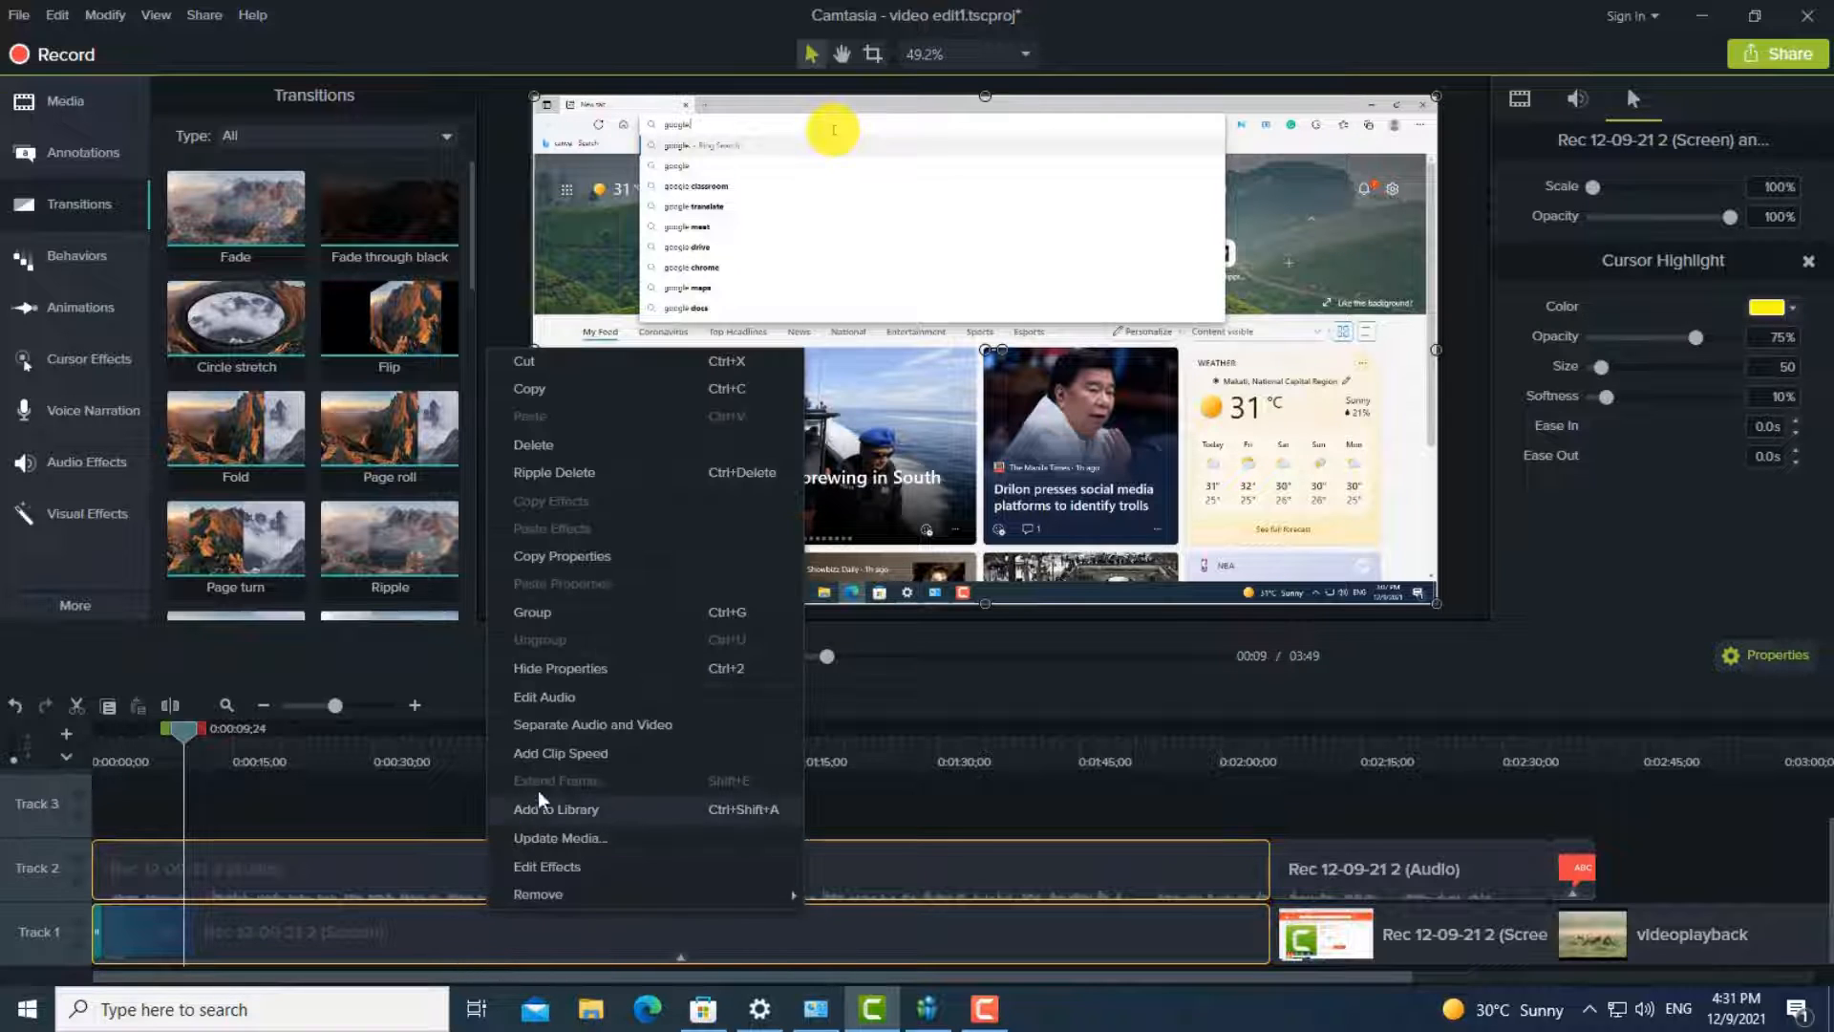
{"action": "left_click", "coordinate": [530, 691]}
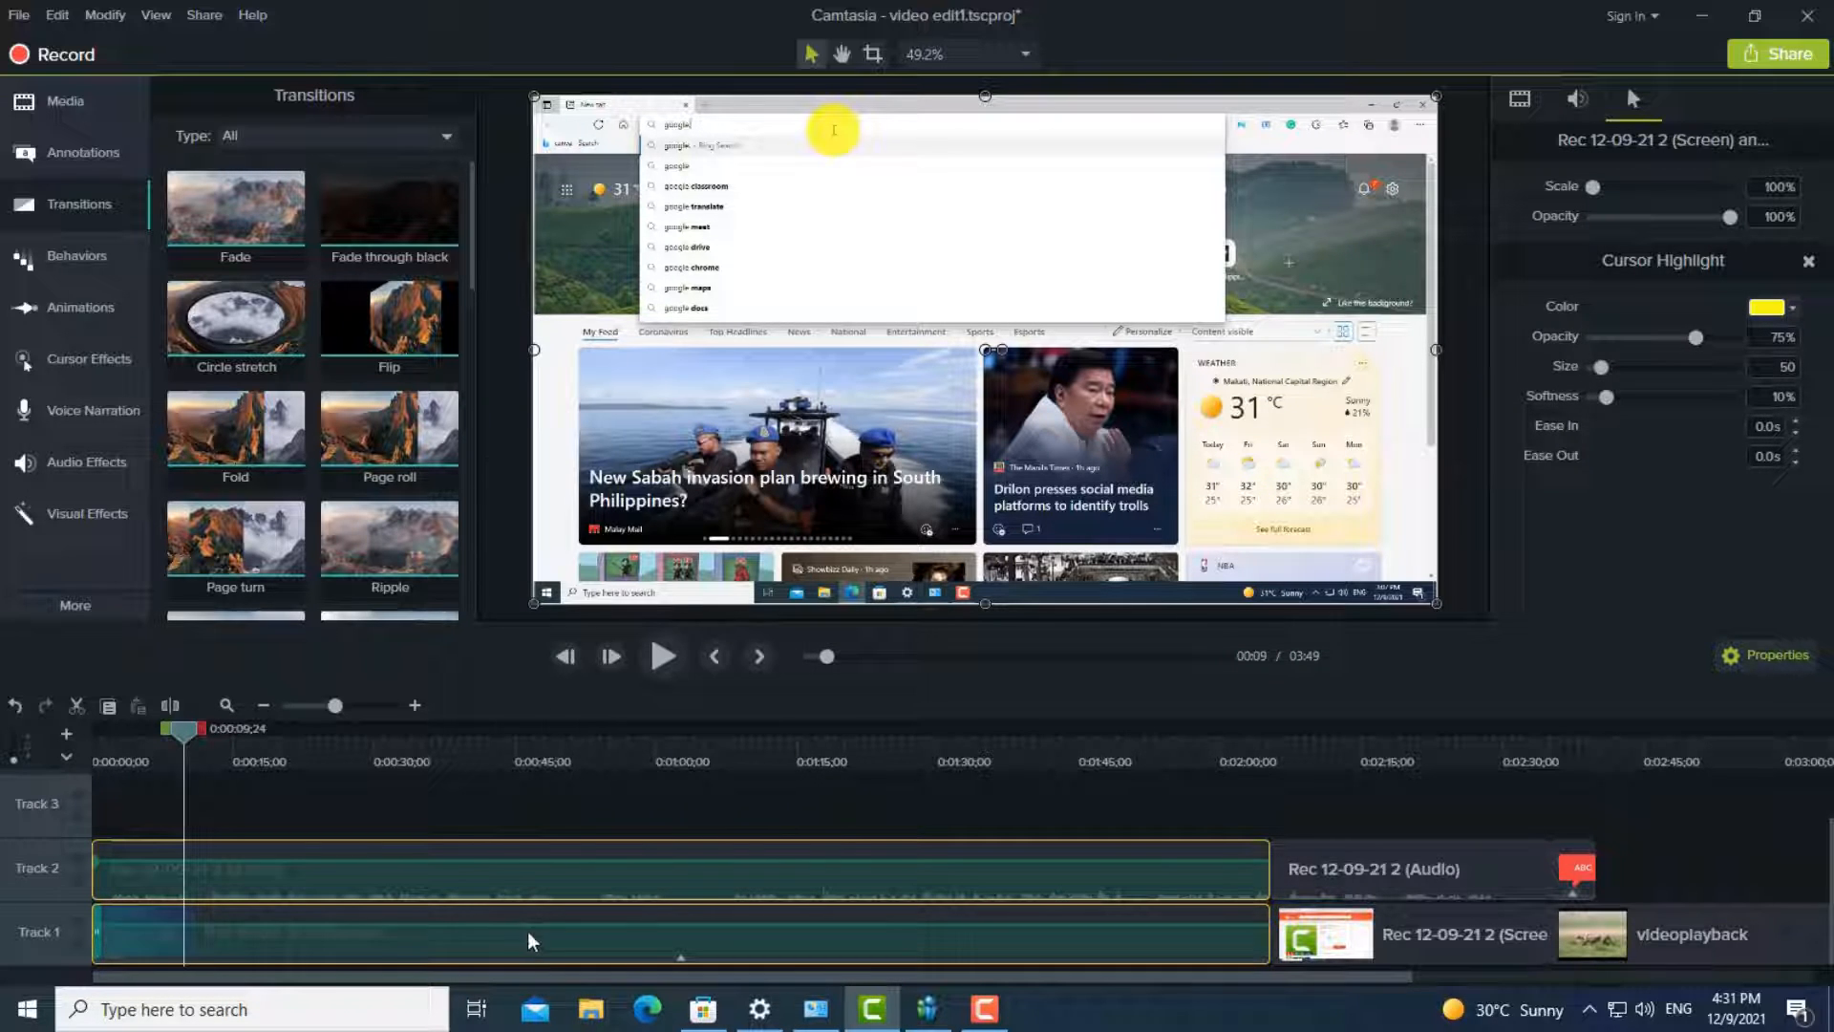
{"action": "left_click", "coordinate": [467, 873]}
{"action": "mouse_move", "coordinate": [446, 861]}
{"action": "left_mouse_down"}
{"action": "mouse_move", "coordinate": [450, 845]}
{"action": "mouse_move", "coordinate": [450, 866]}
{"action": "left_mouse_up"}
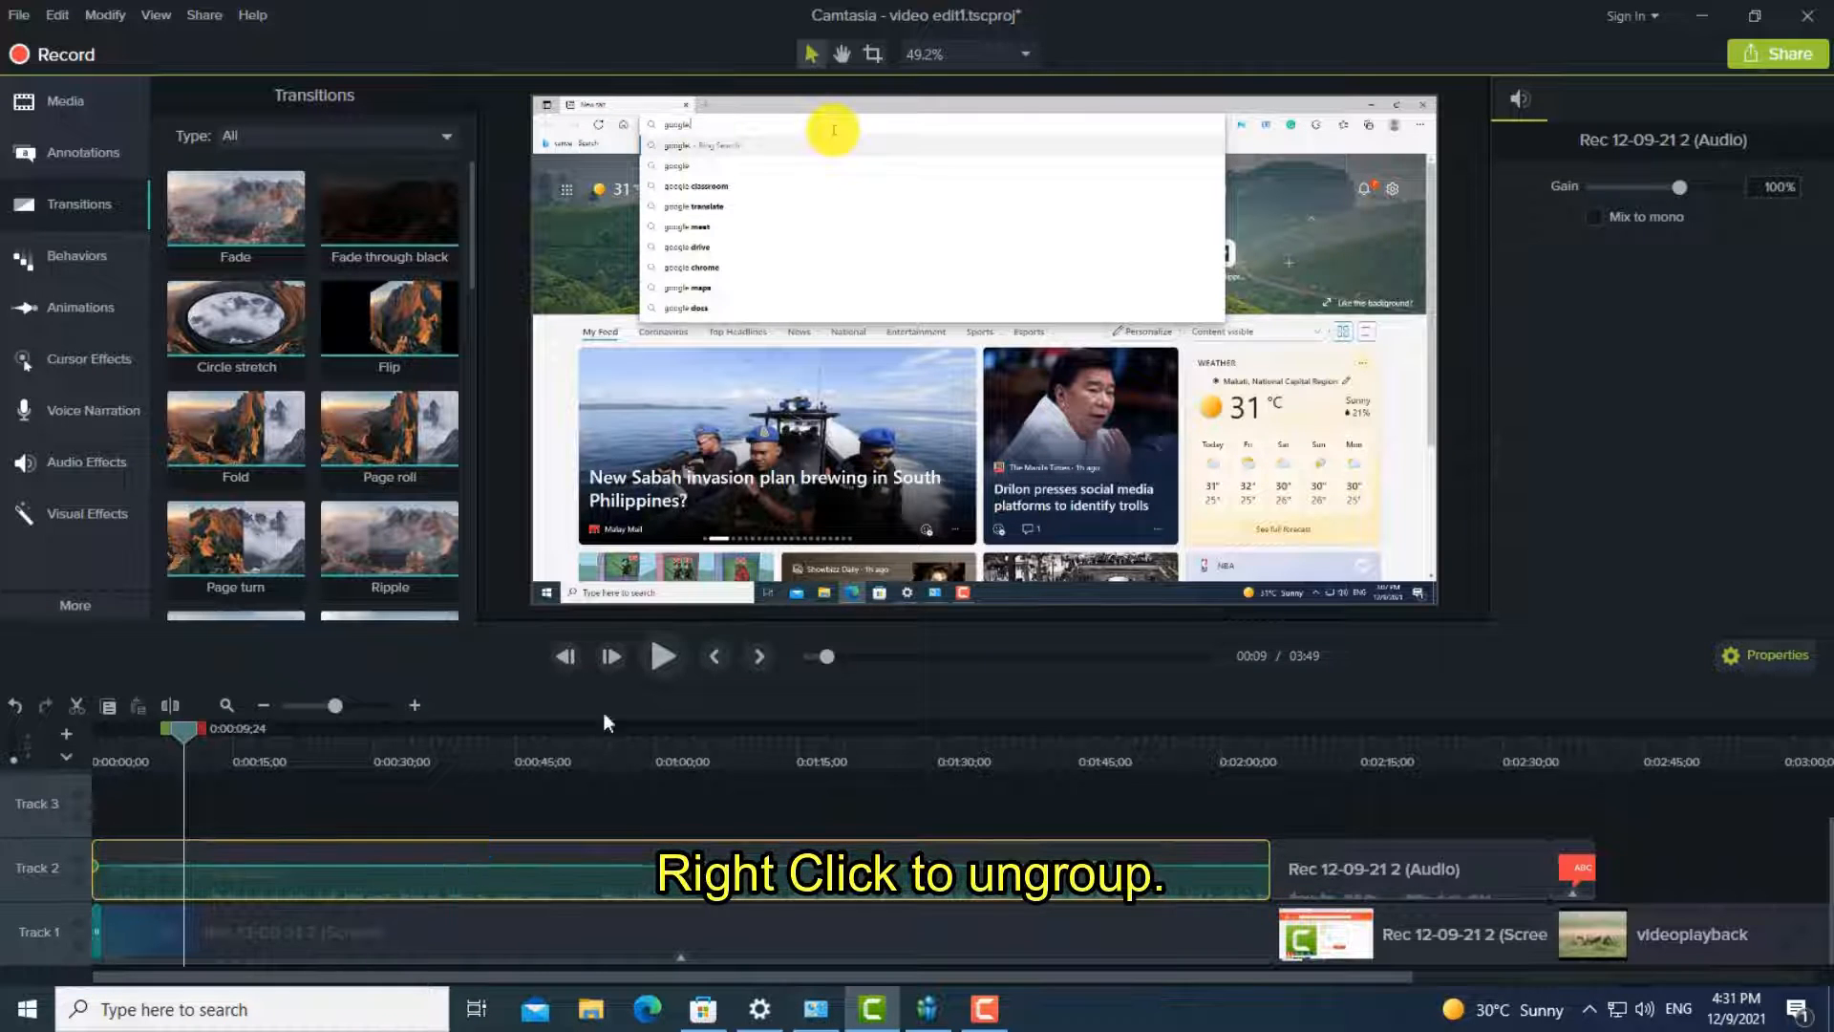
{"action": "key", "text": "space"}
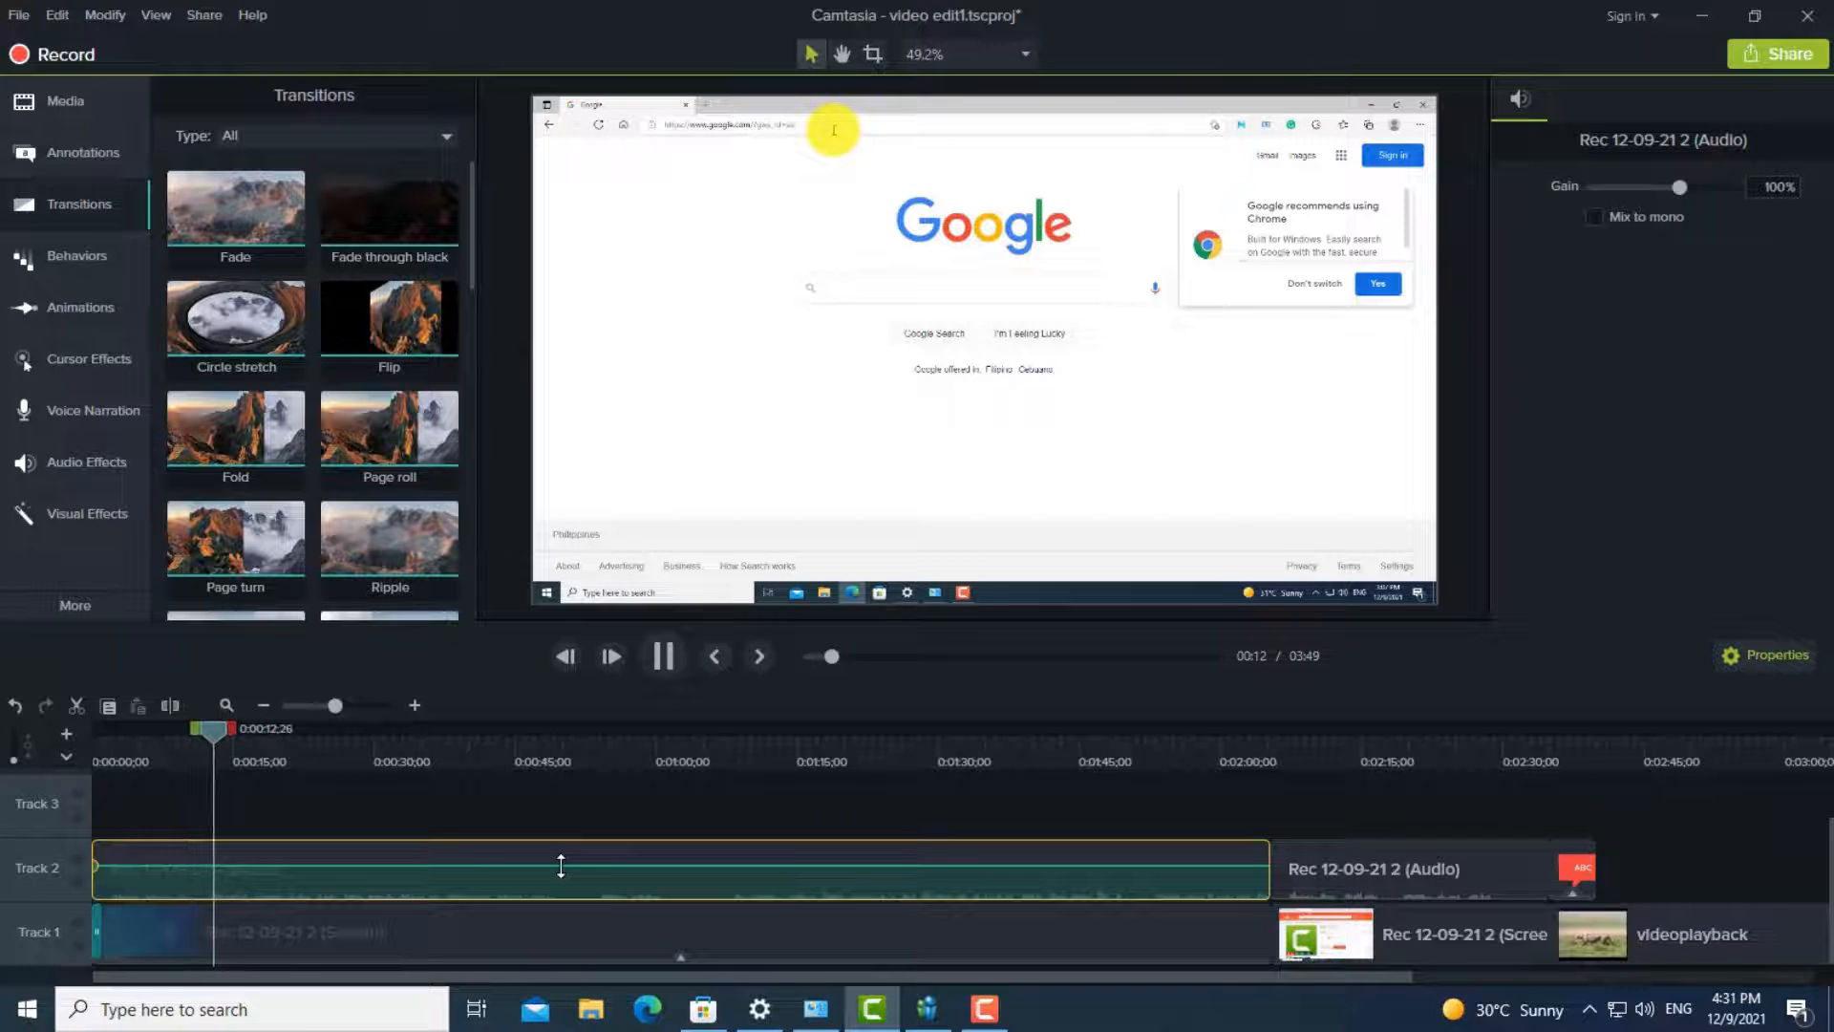
{"action": "left_click_drag", "start_coordinate": [565, 853], "coordinate": [573, 844]}
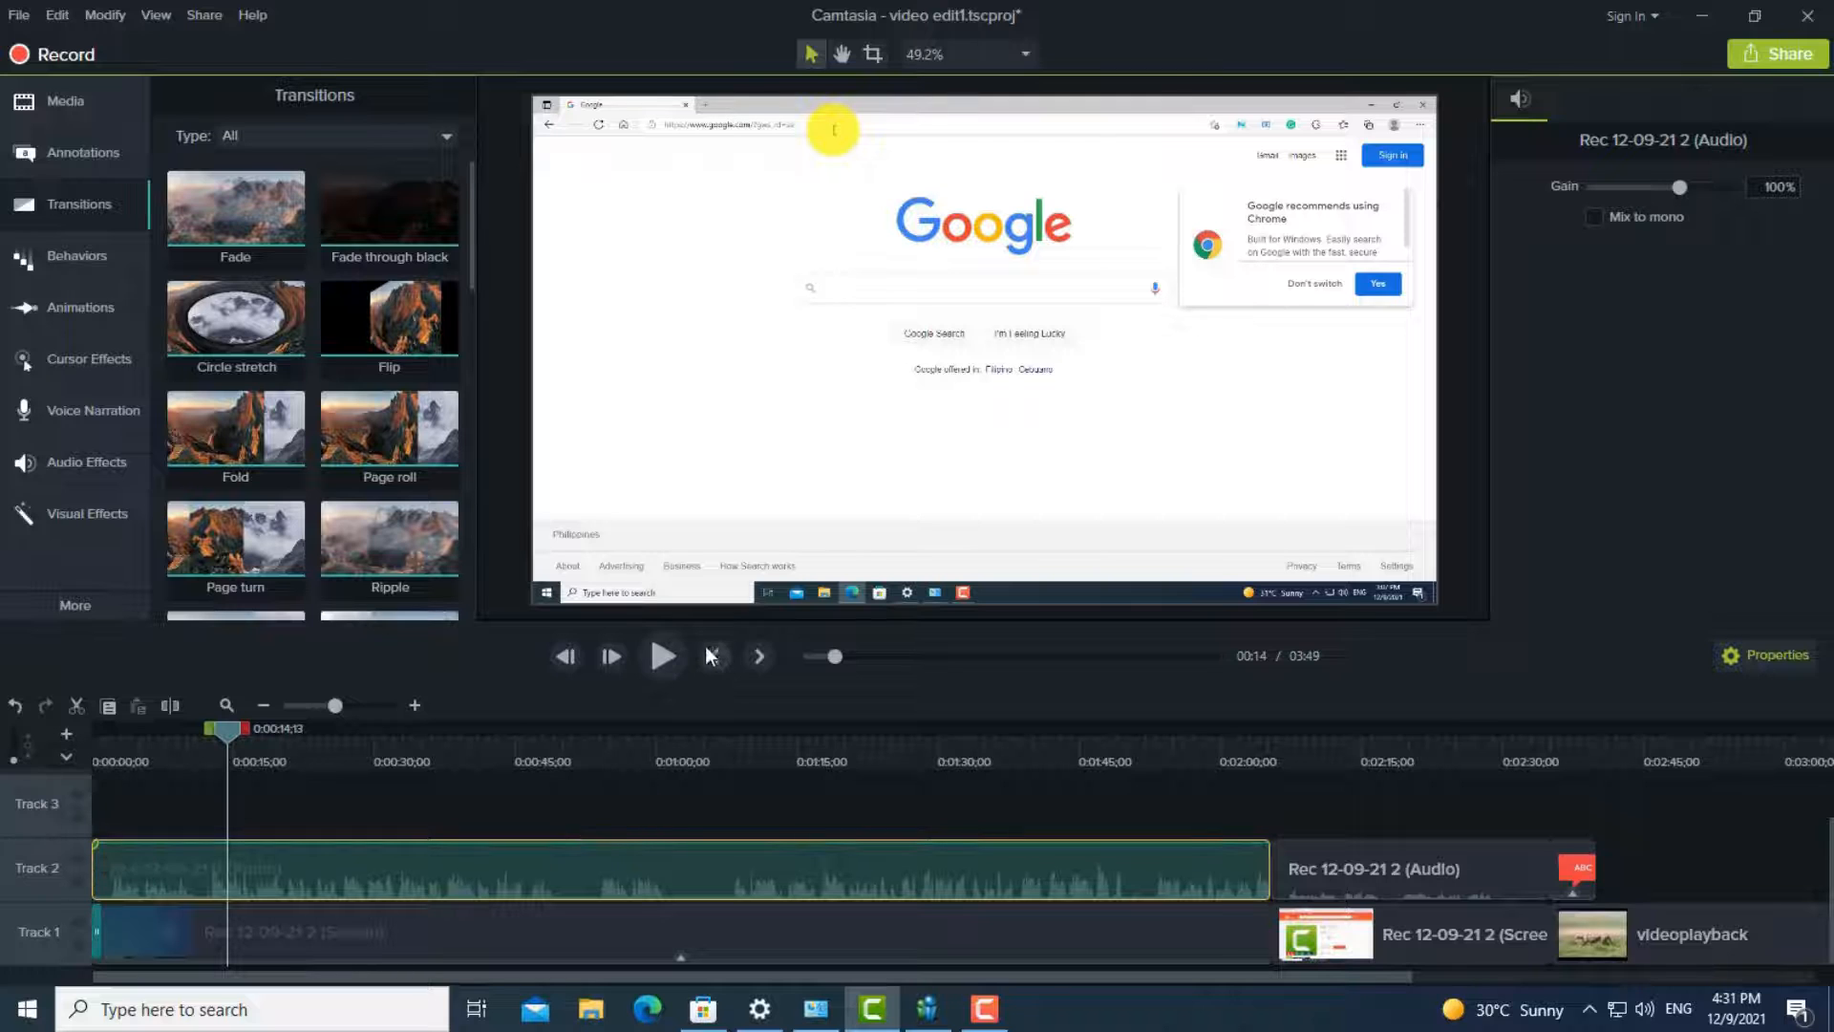
{"action": "left_click", "coordinate": [662, 657]}
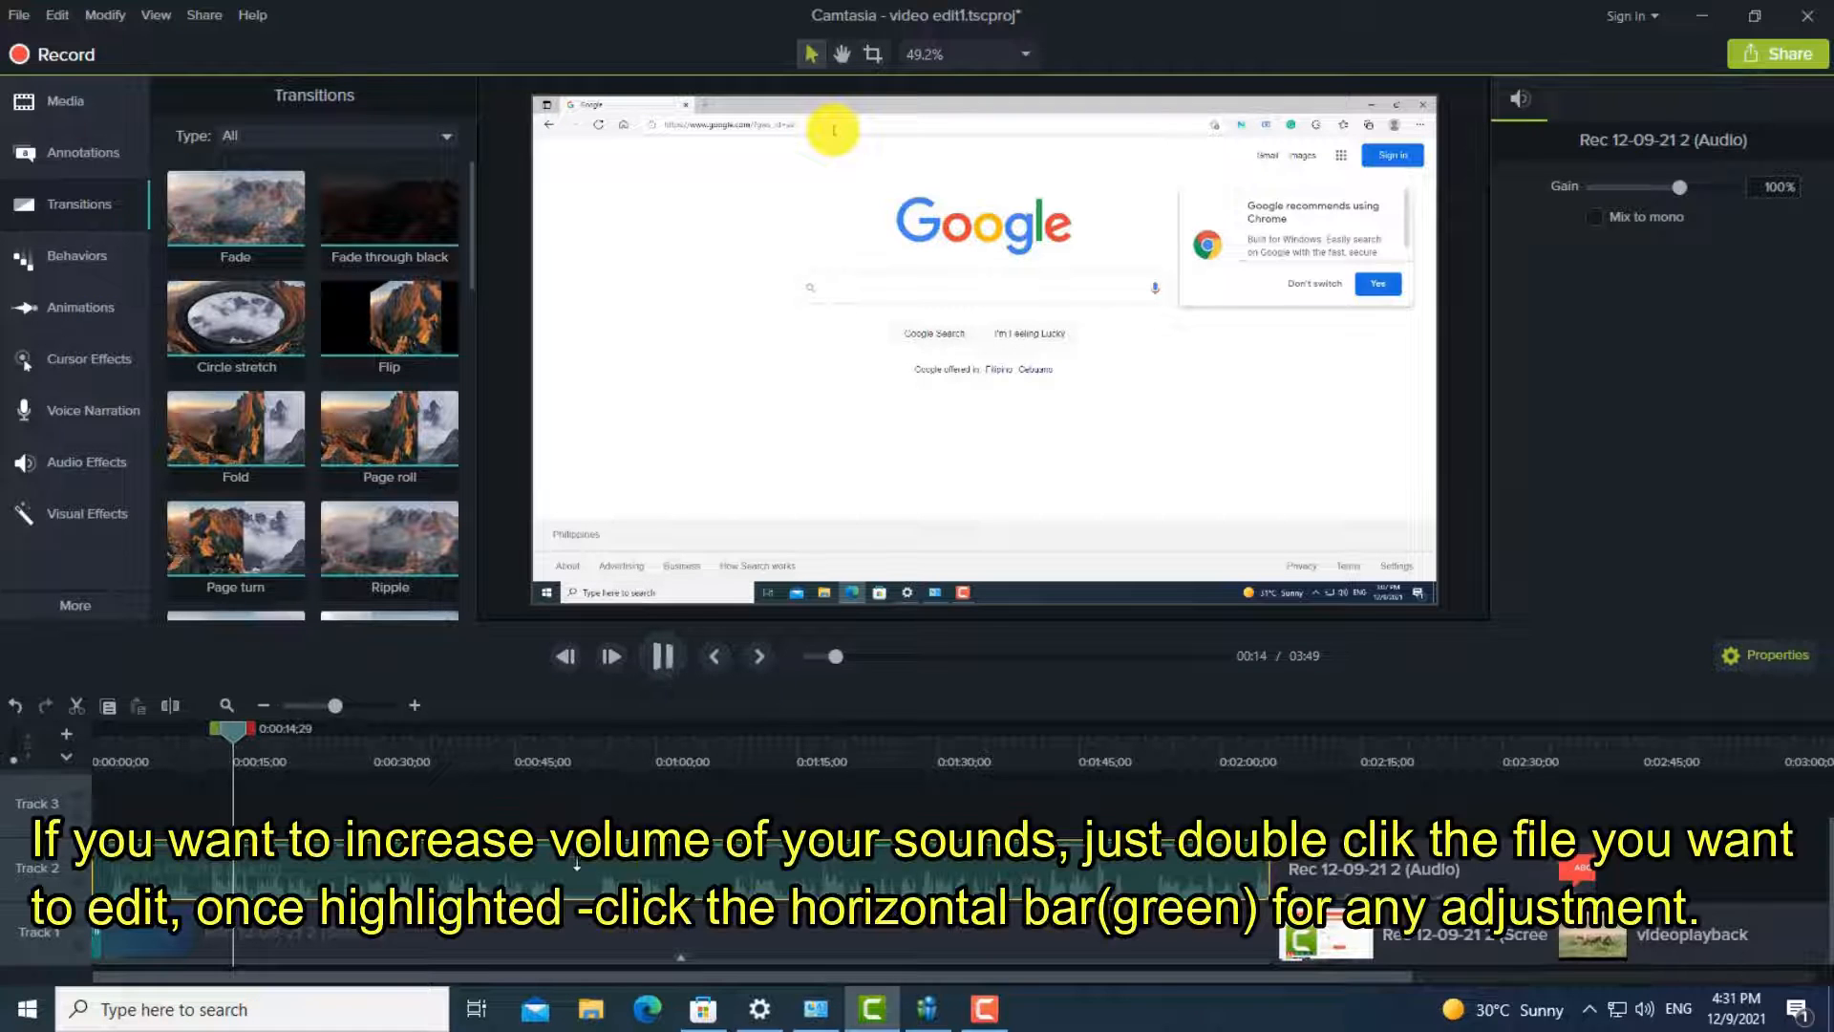
{"action": "left_click", "coordinate": [662, 656]}
- Apply the Pulsating behavior to the first screen recording clip on Track 1 and start a preview
{"action": "left_click", "coordinate": [81, 256]}
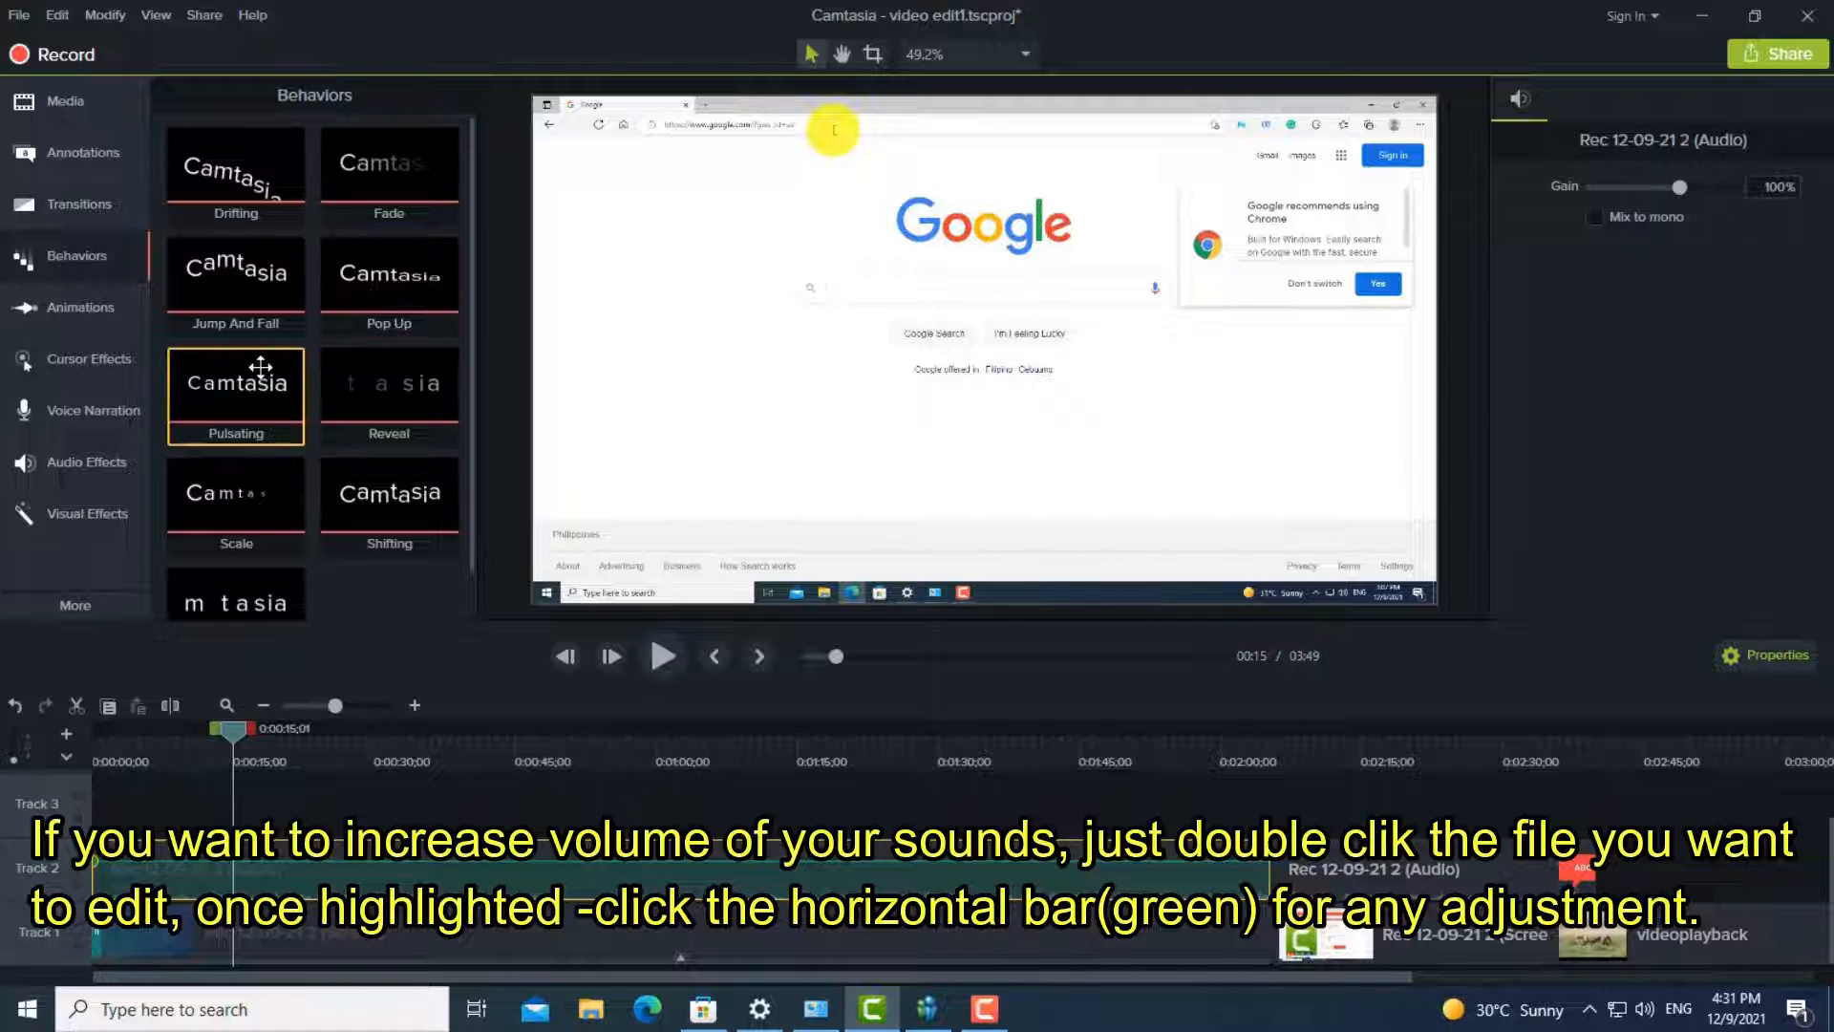
{"action": "left_click_drag", "start_coordinate": [264, 379], "coordinate": [315, 910]}
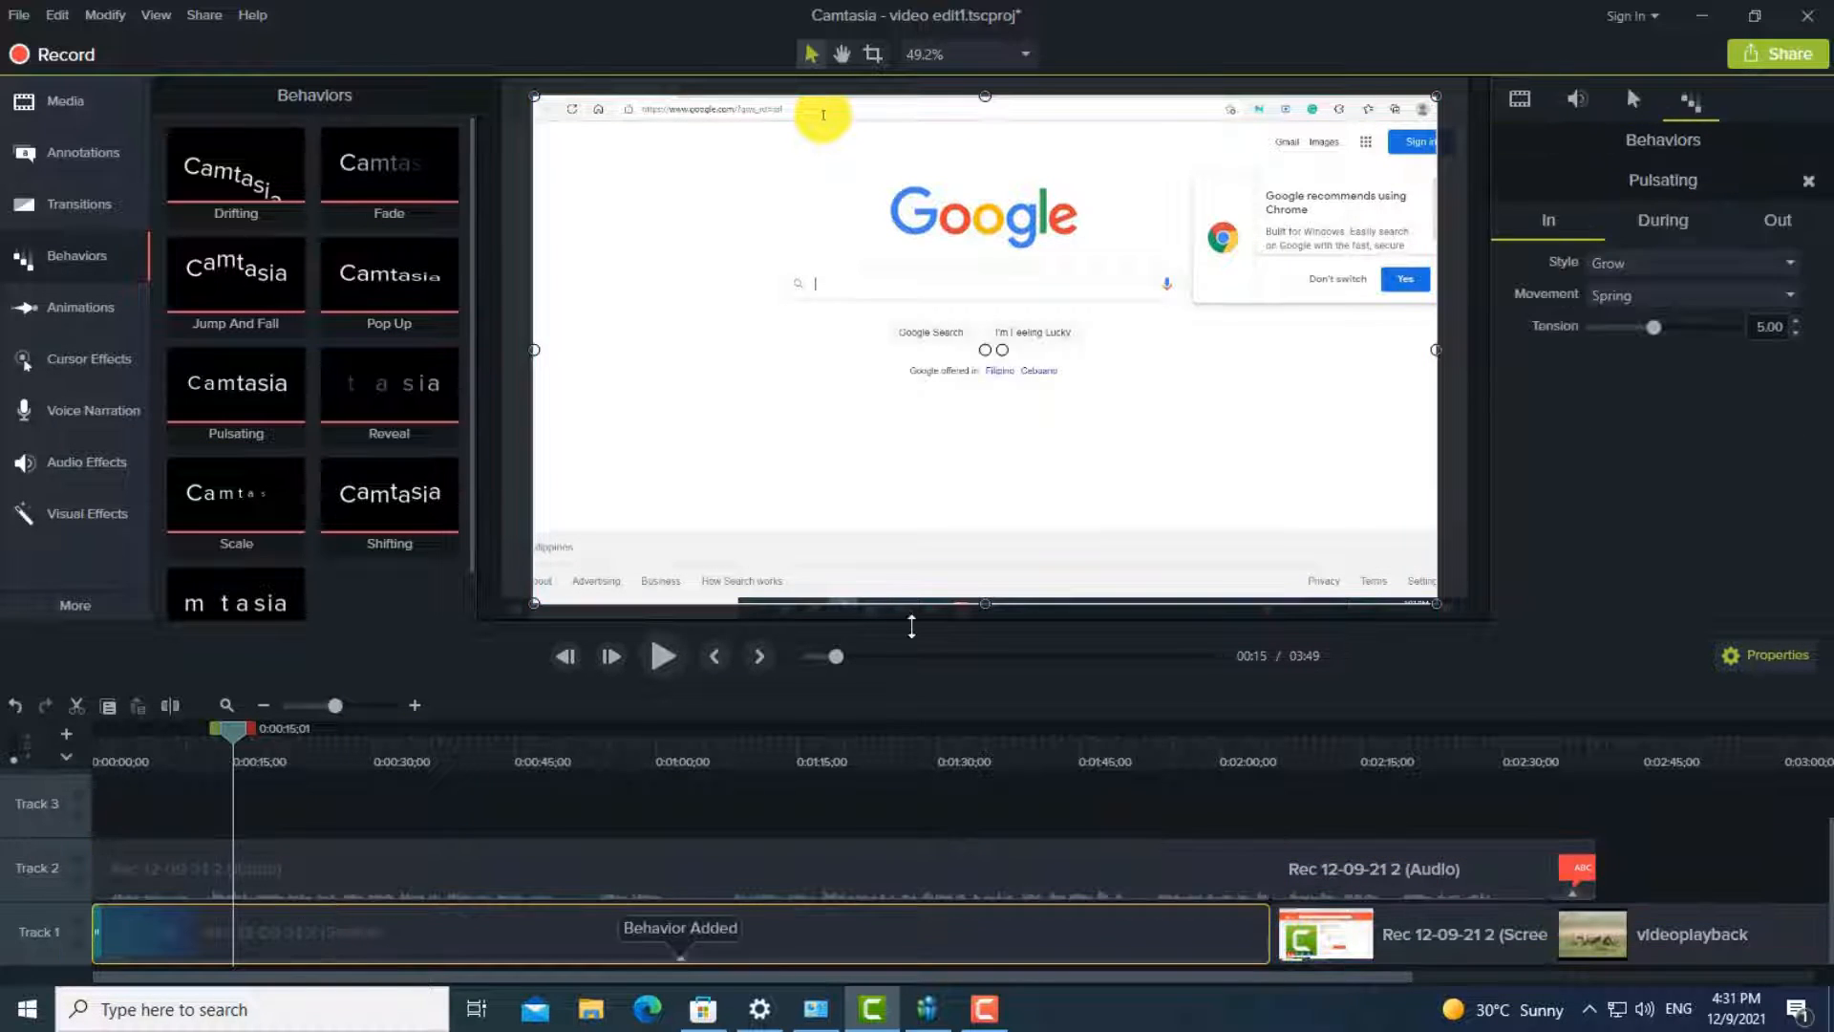
{"action": "left_click", "coordinate": [662, 657]}
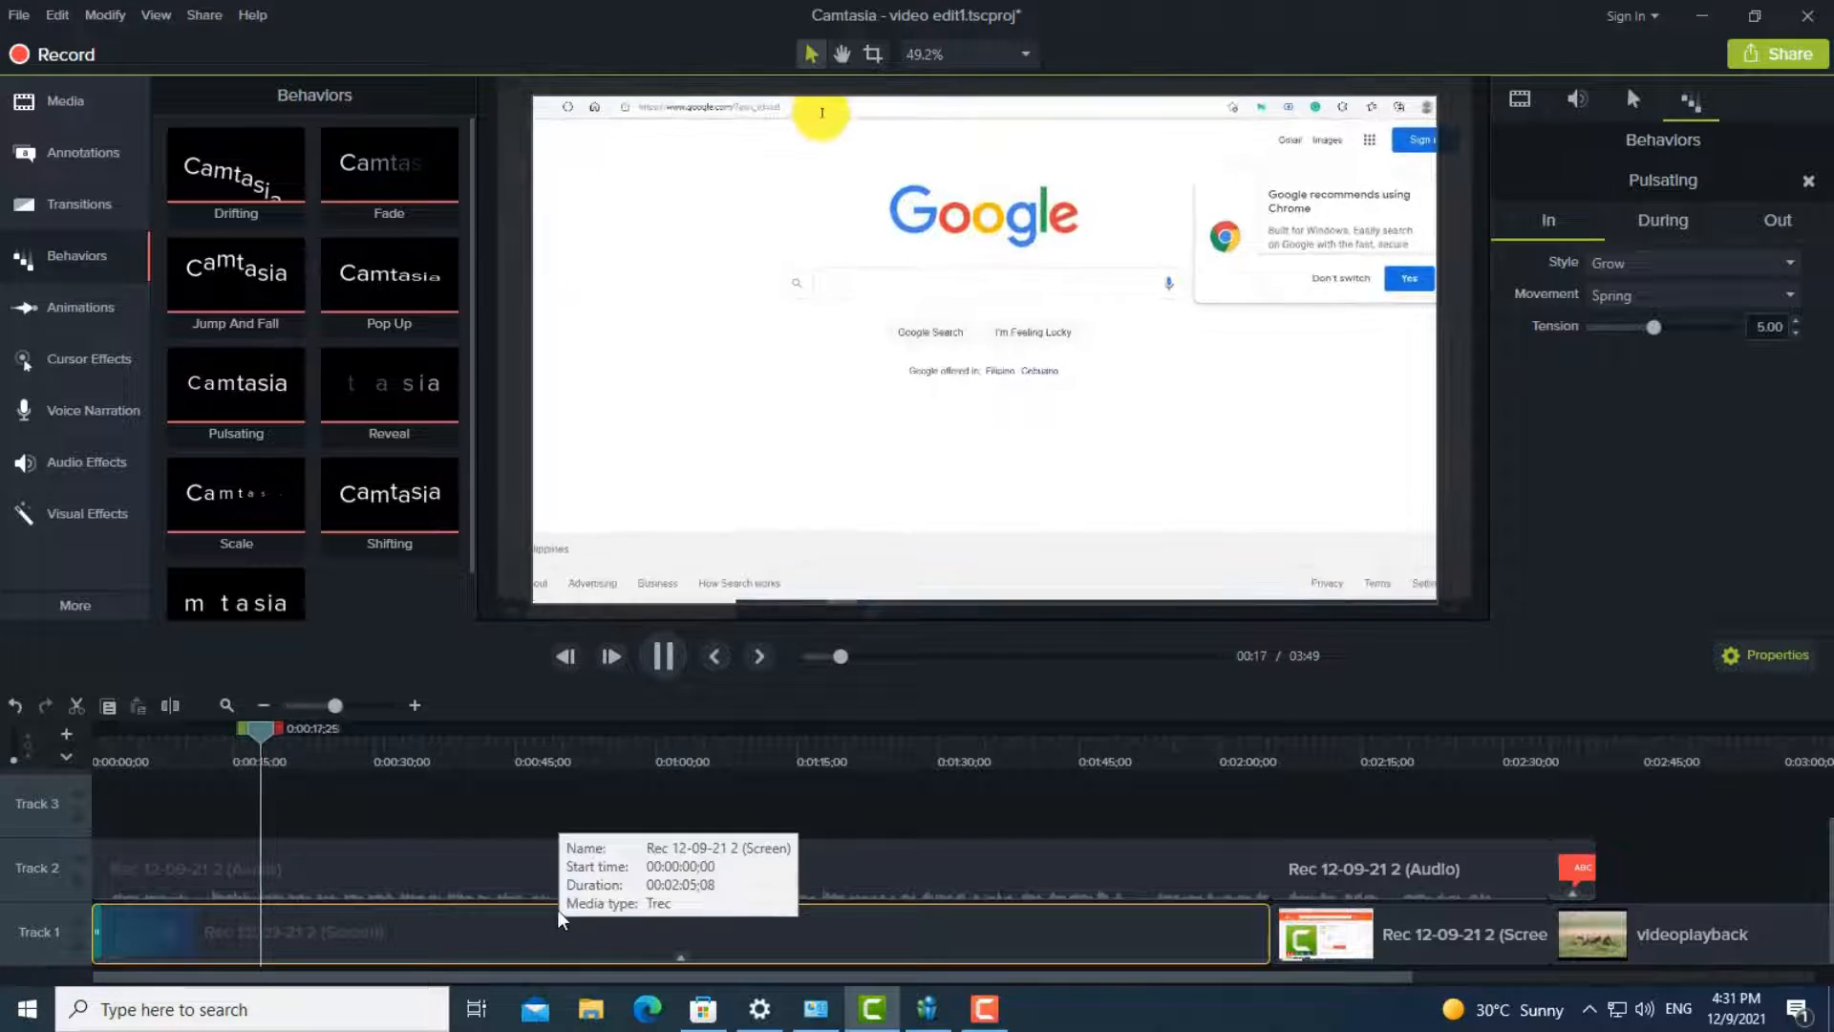
- Place the playhead at about 2:37 and add a Zoom-n-Pan animation there that enlarges the videoplayback clip to 155%
{"action": "left_click", "coordinate": [79, 220]}
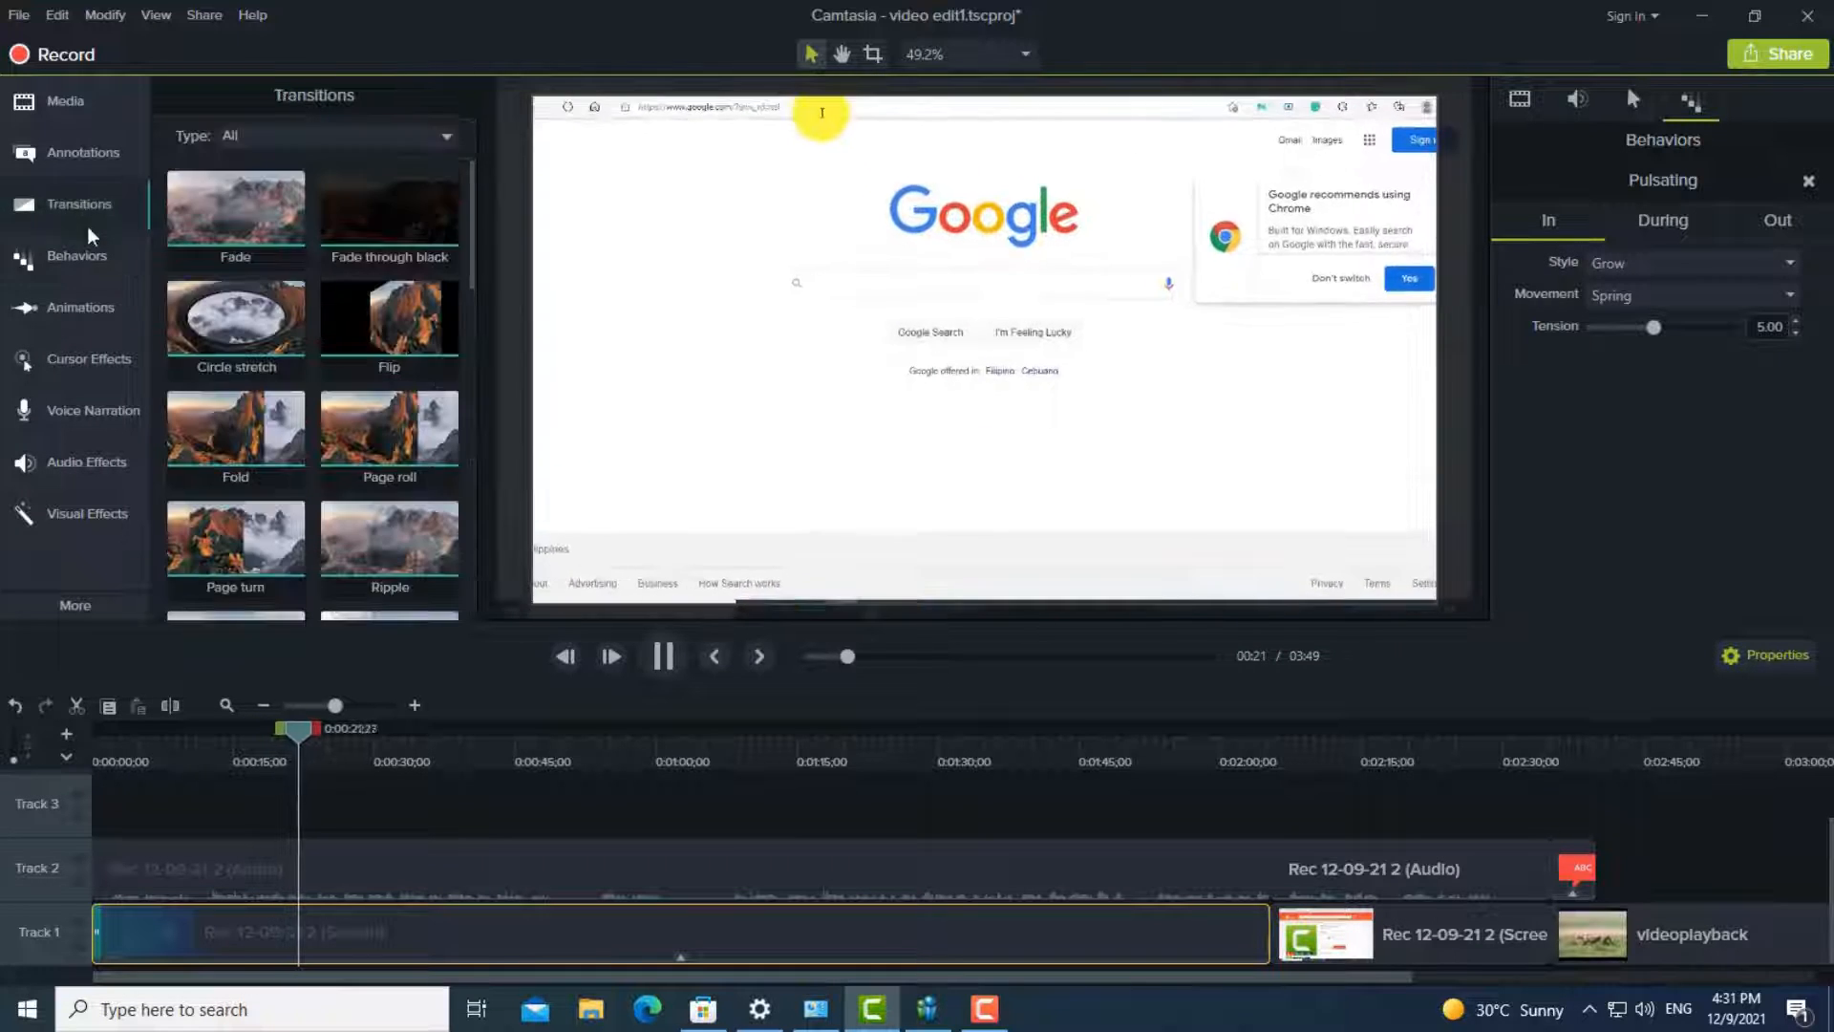
{"action": "left_click", "coordinate": [92, 256]}
{"action": "left_click", "coordinate": [81, 306]}
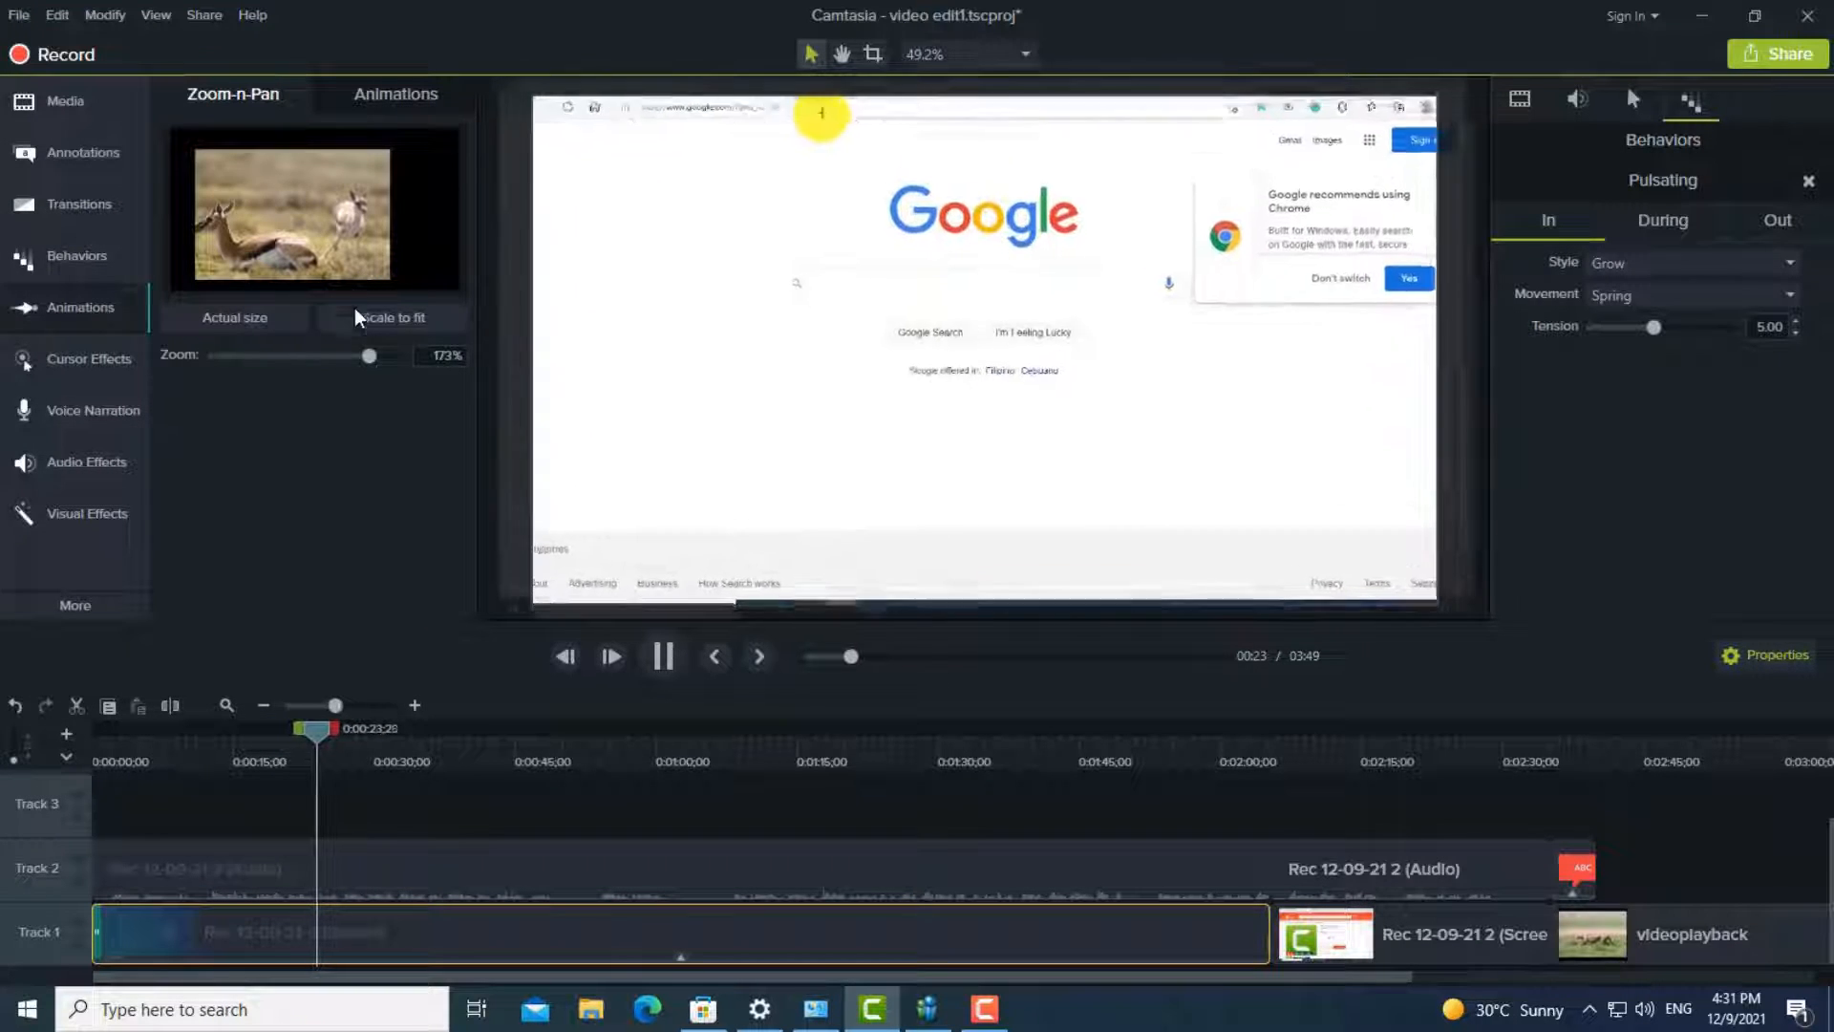
{"action": "left_click", "coordinate": [235, 317]}
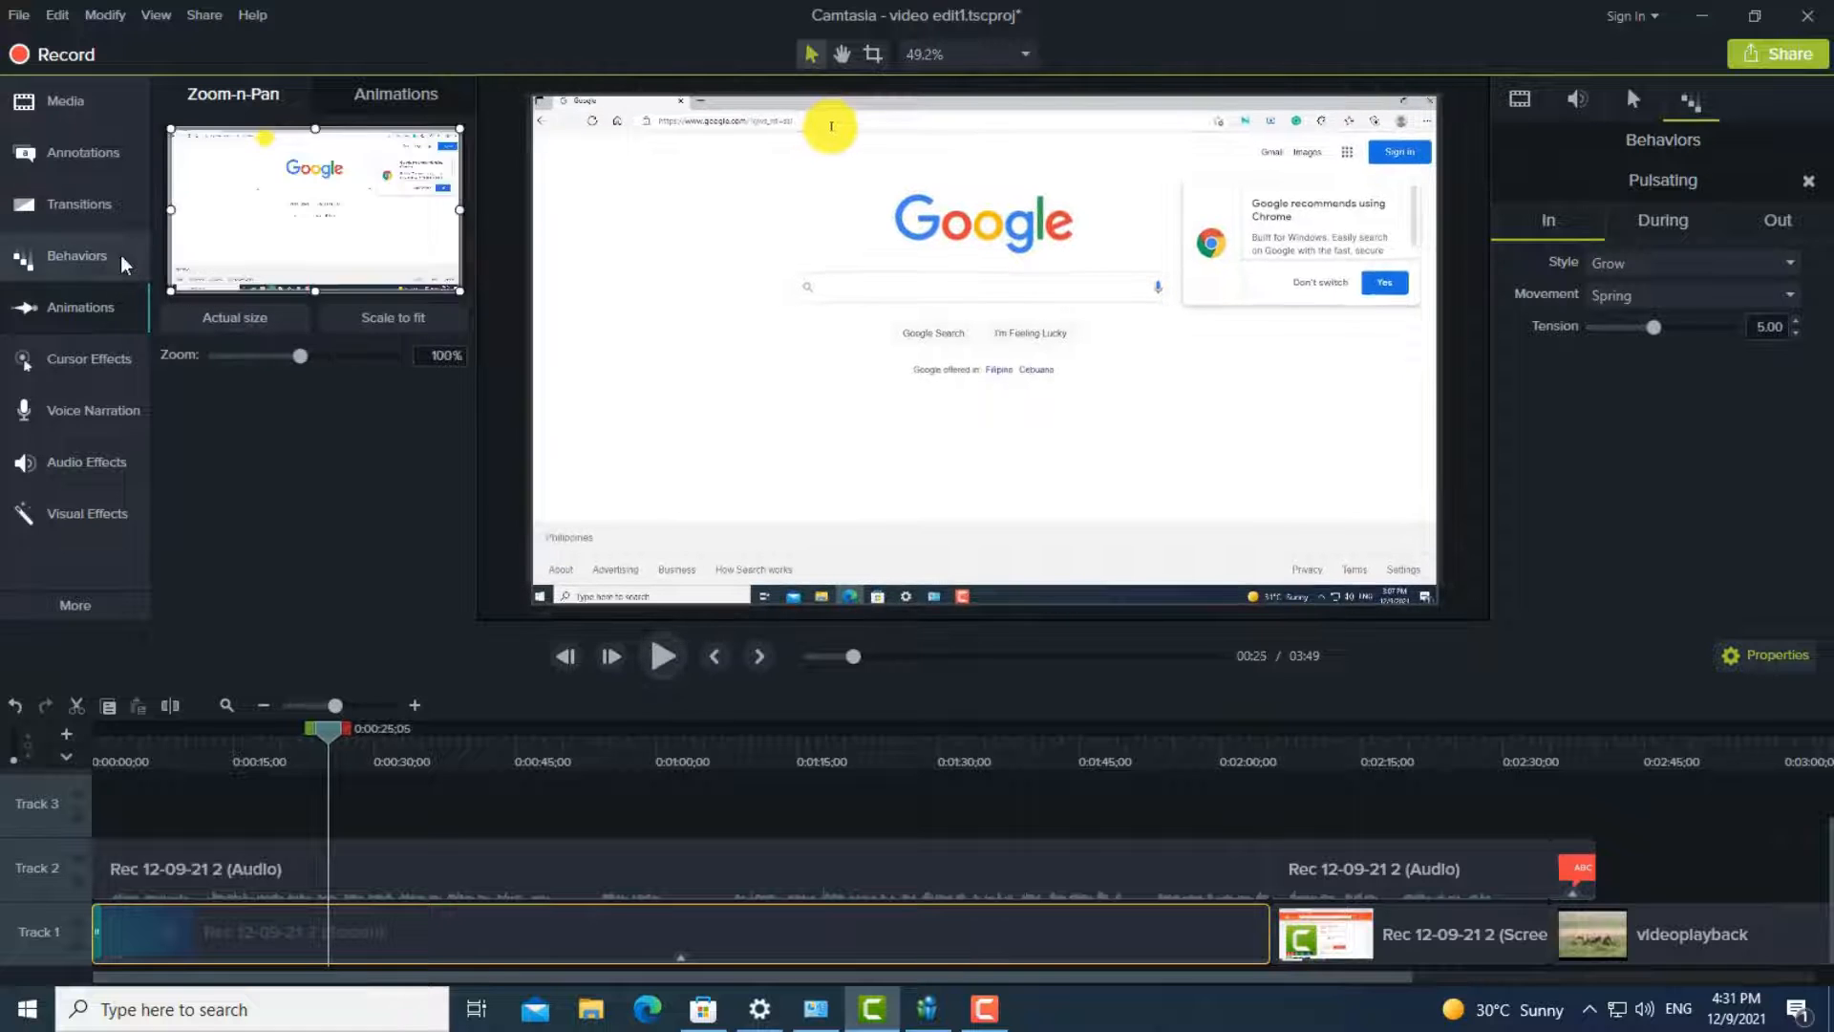
{"action": "left_click", "coordinate": [1125, 922]}
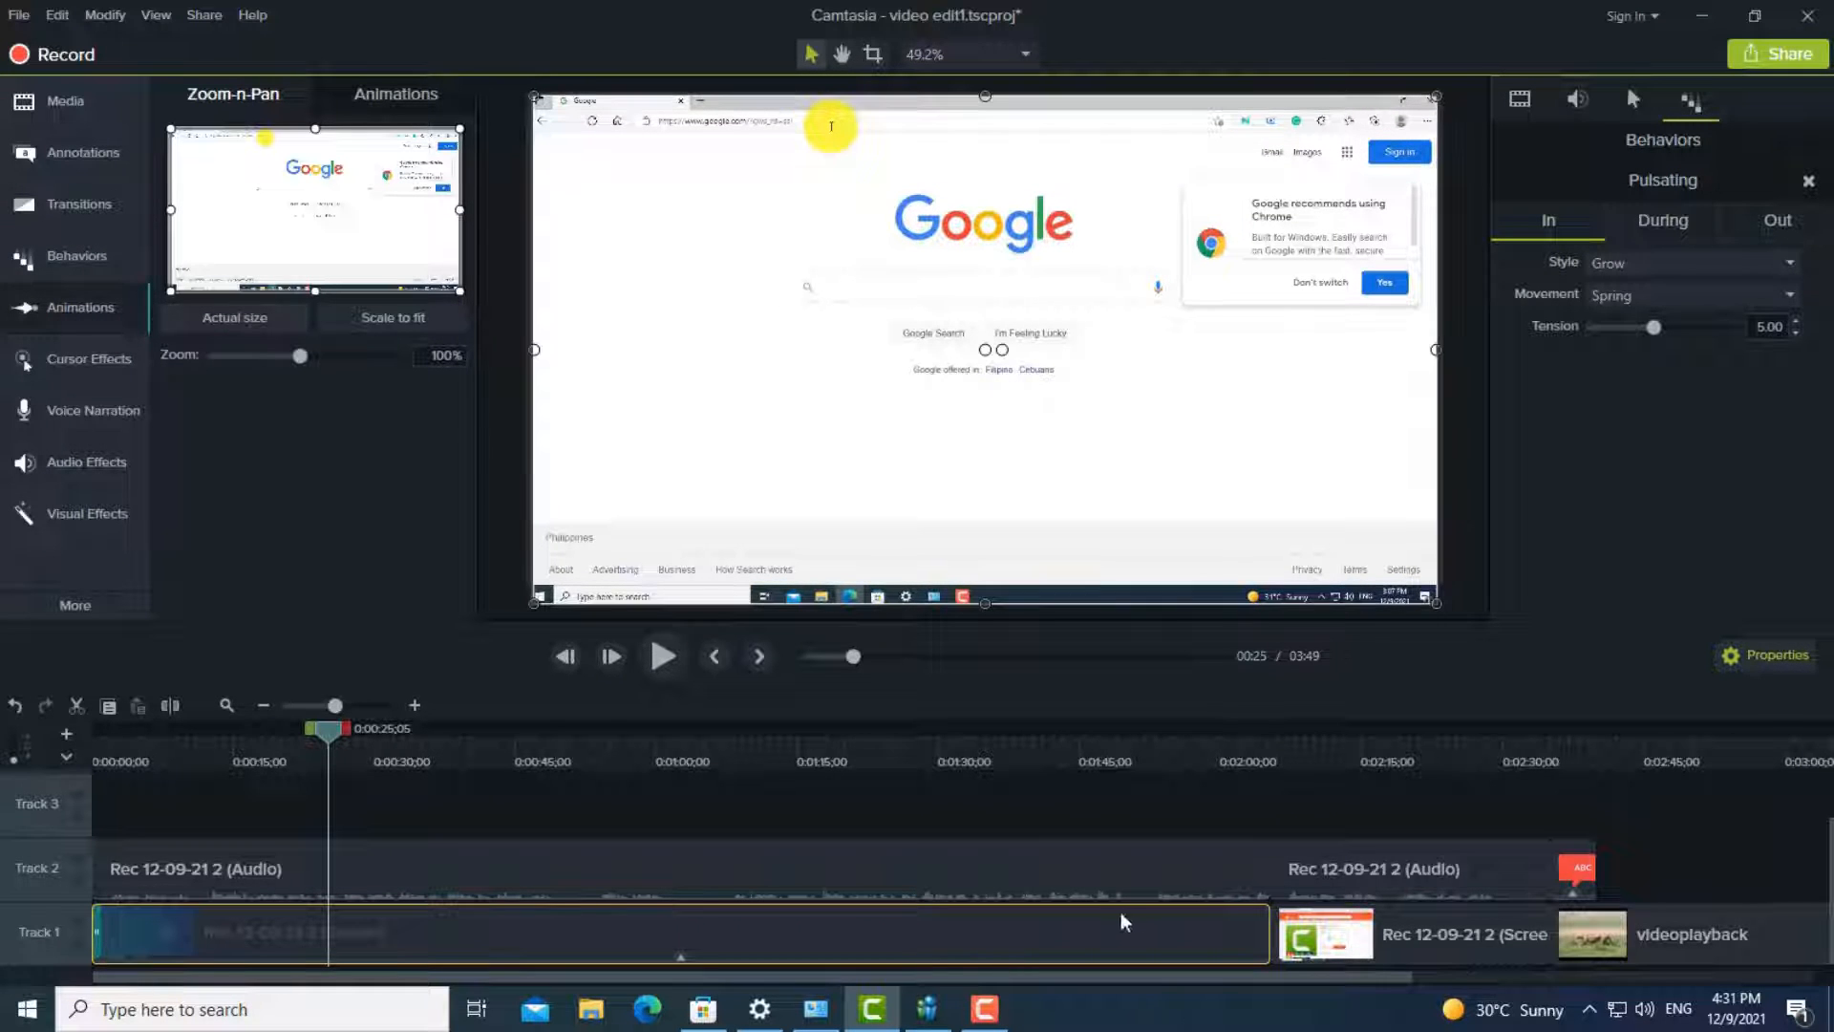
{"action": "left_click_drag", "start_coordinate": [328, 731], "coordinate": [1578, 820]}
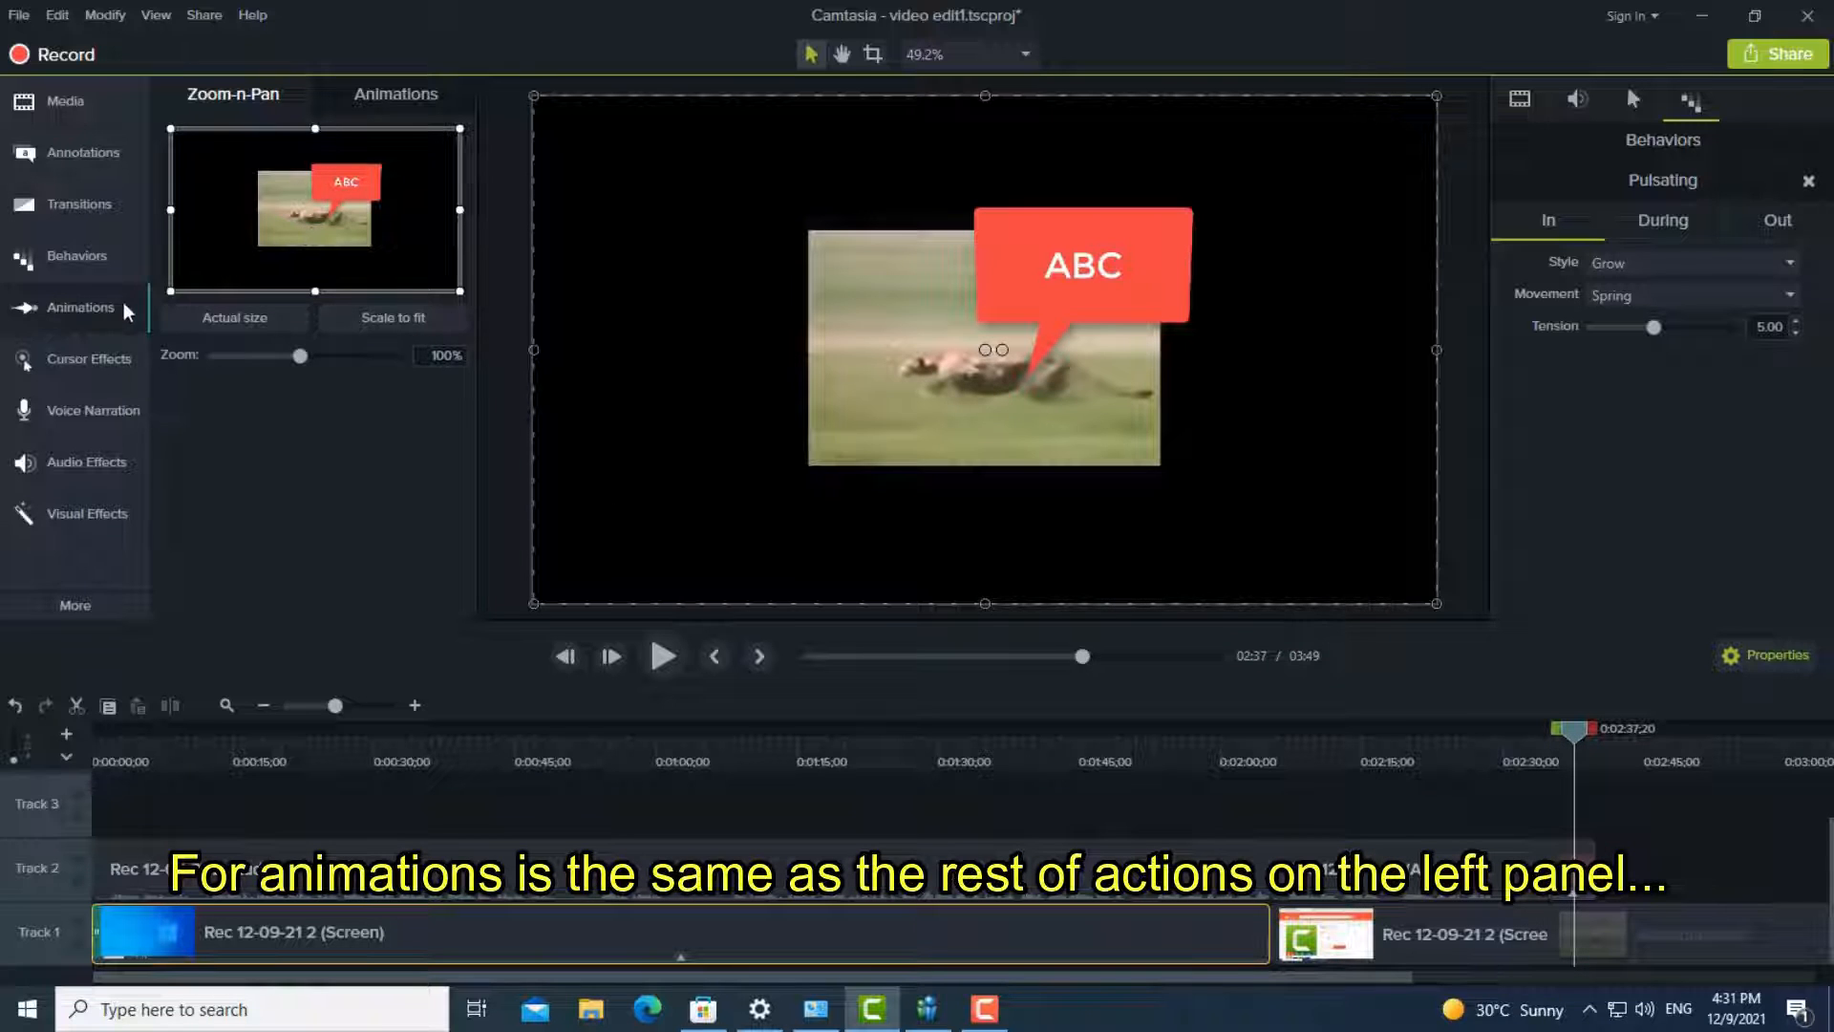
{"action": "left_click", "coordinate": [107, 312]}
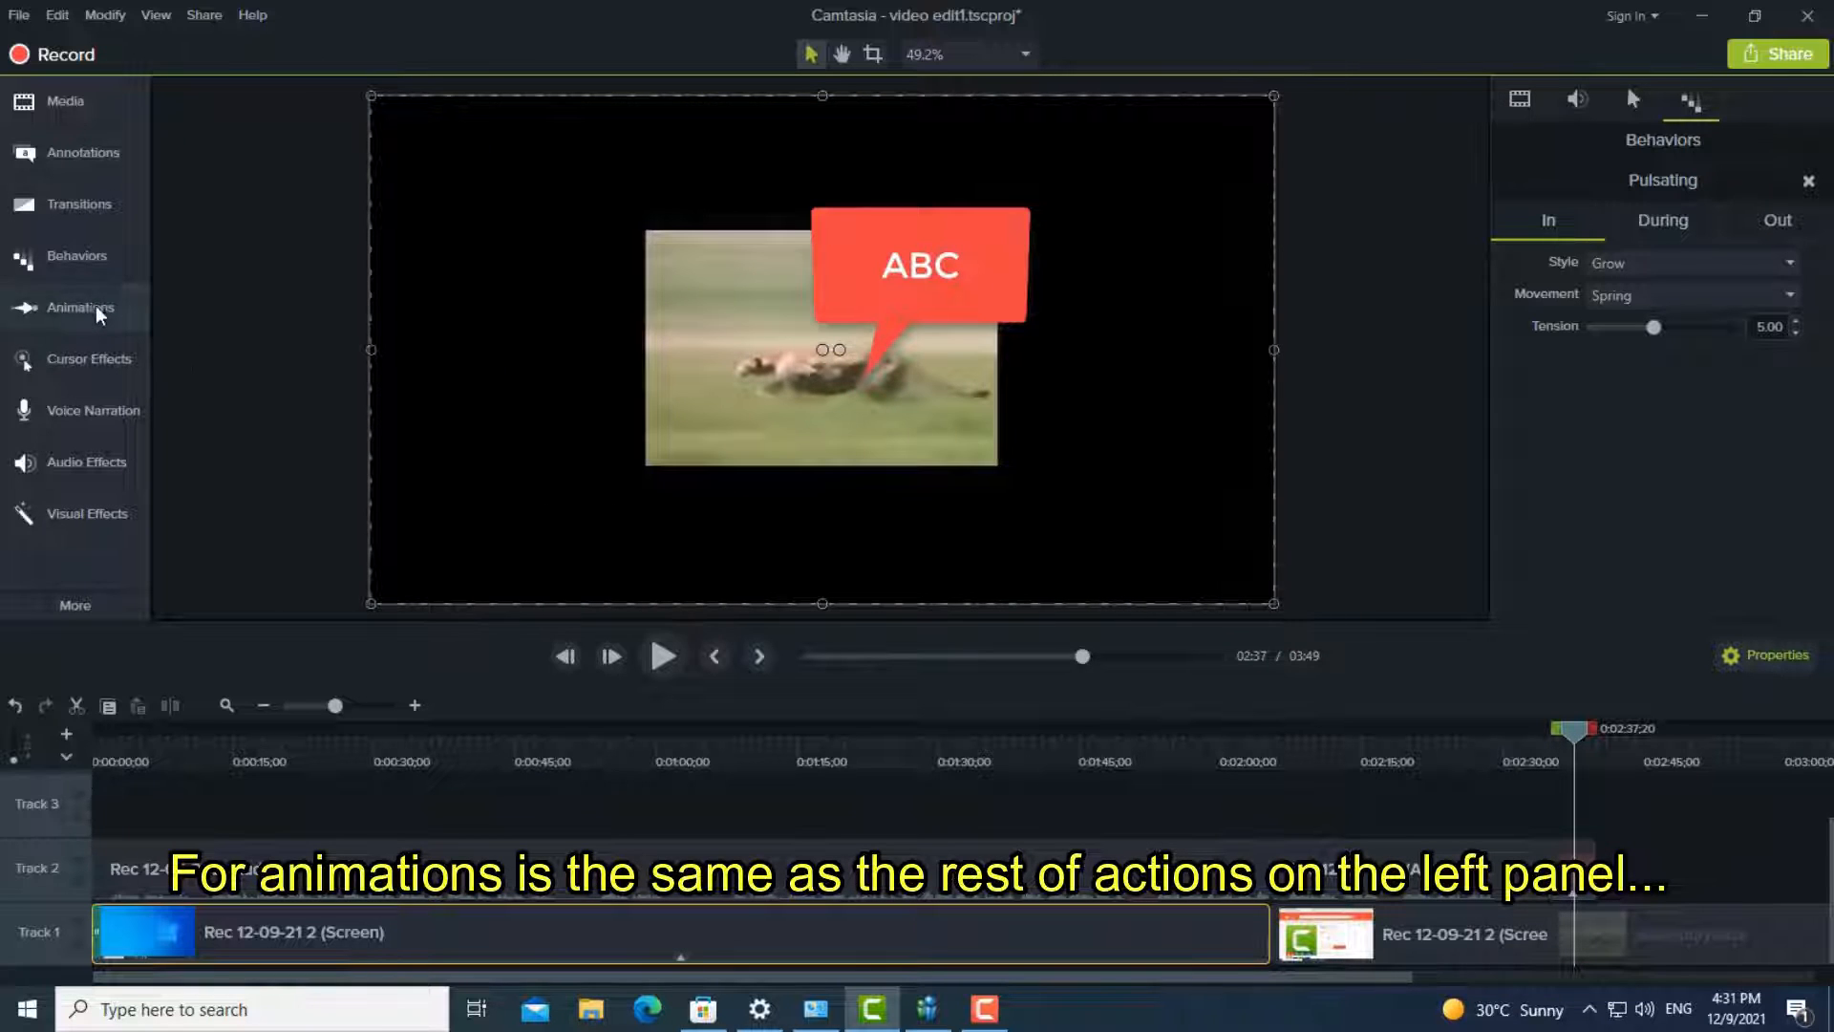
{"action": "left_click", "coordinate": [93, 311]}
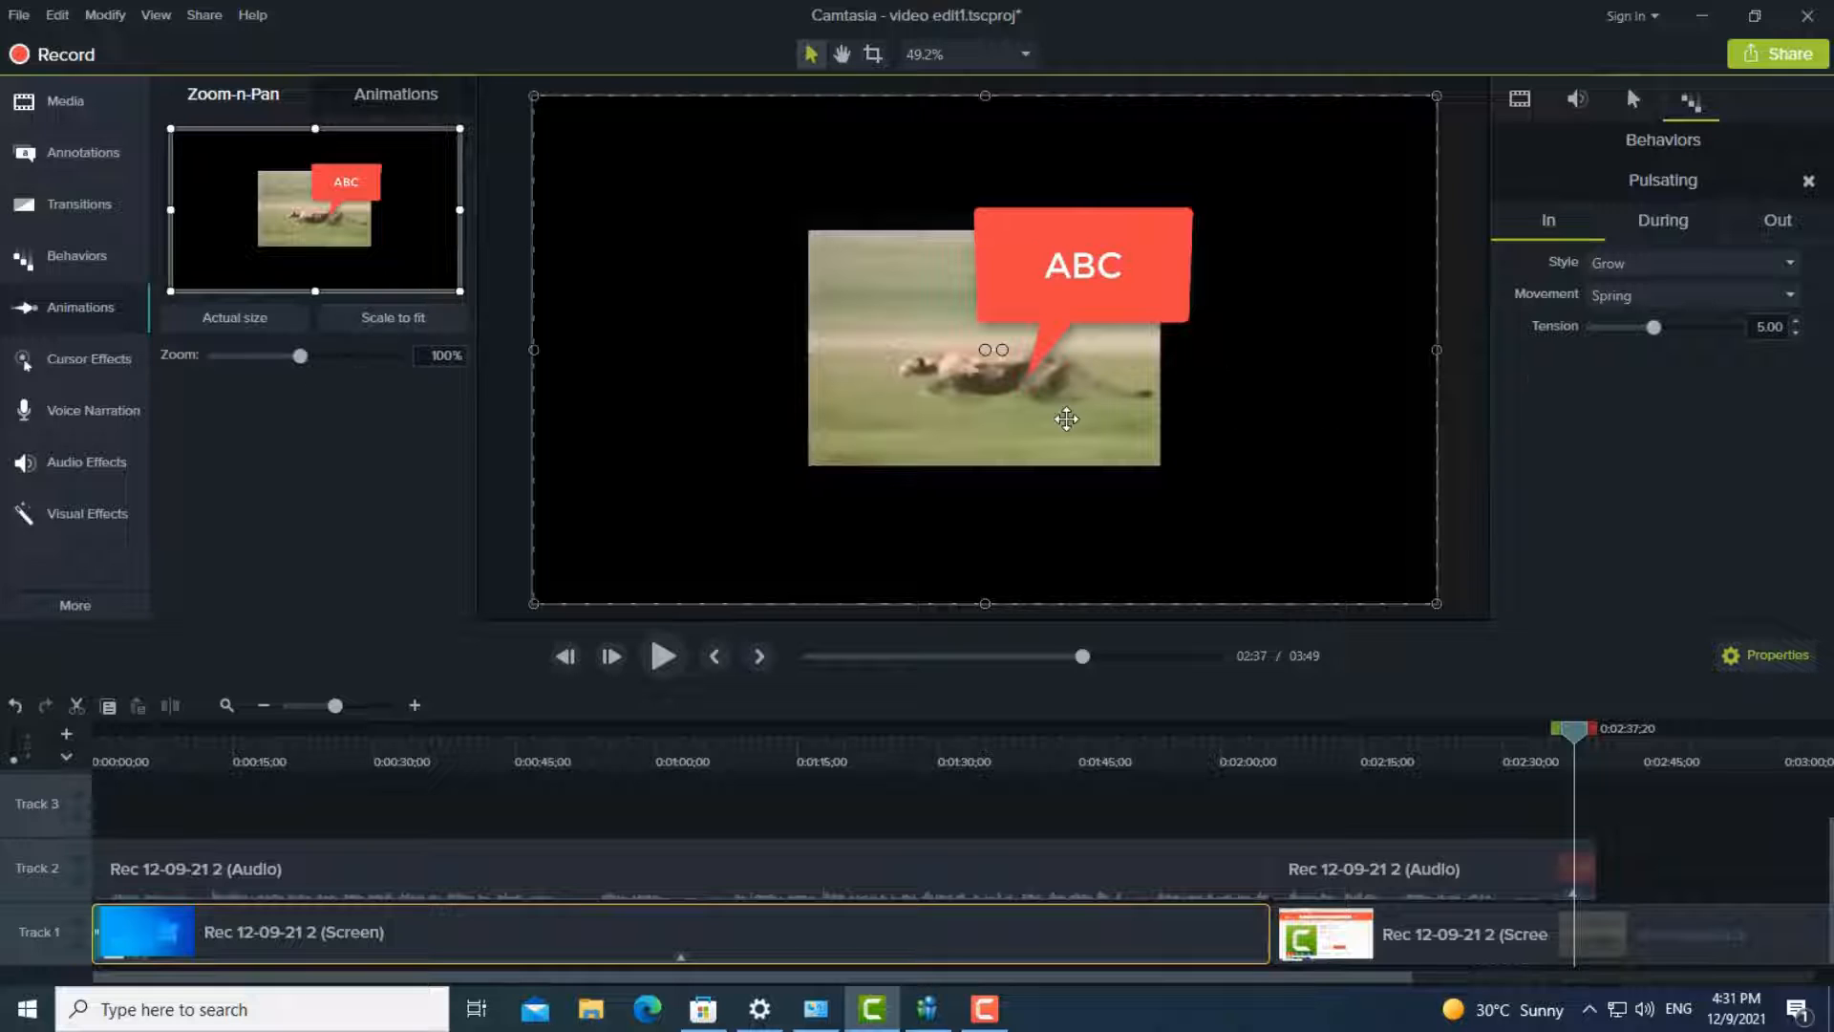
{"action": "left_click", "coordinate": [1065, 415]}
{"action": "left_click_drag", "start_coordinate": [297, 360], "coordinate": [351, 364]}
- Add a second Zoom-n-Pan animation at about 2:39 with the zoom set to 115%, and preview the animations from the start of videoplayback
{"action": "left_click_drag", "start_coordinate": [1582, 746], "coordinate": [1544, 743]}
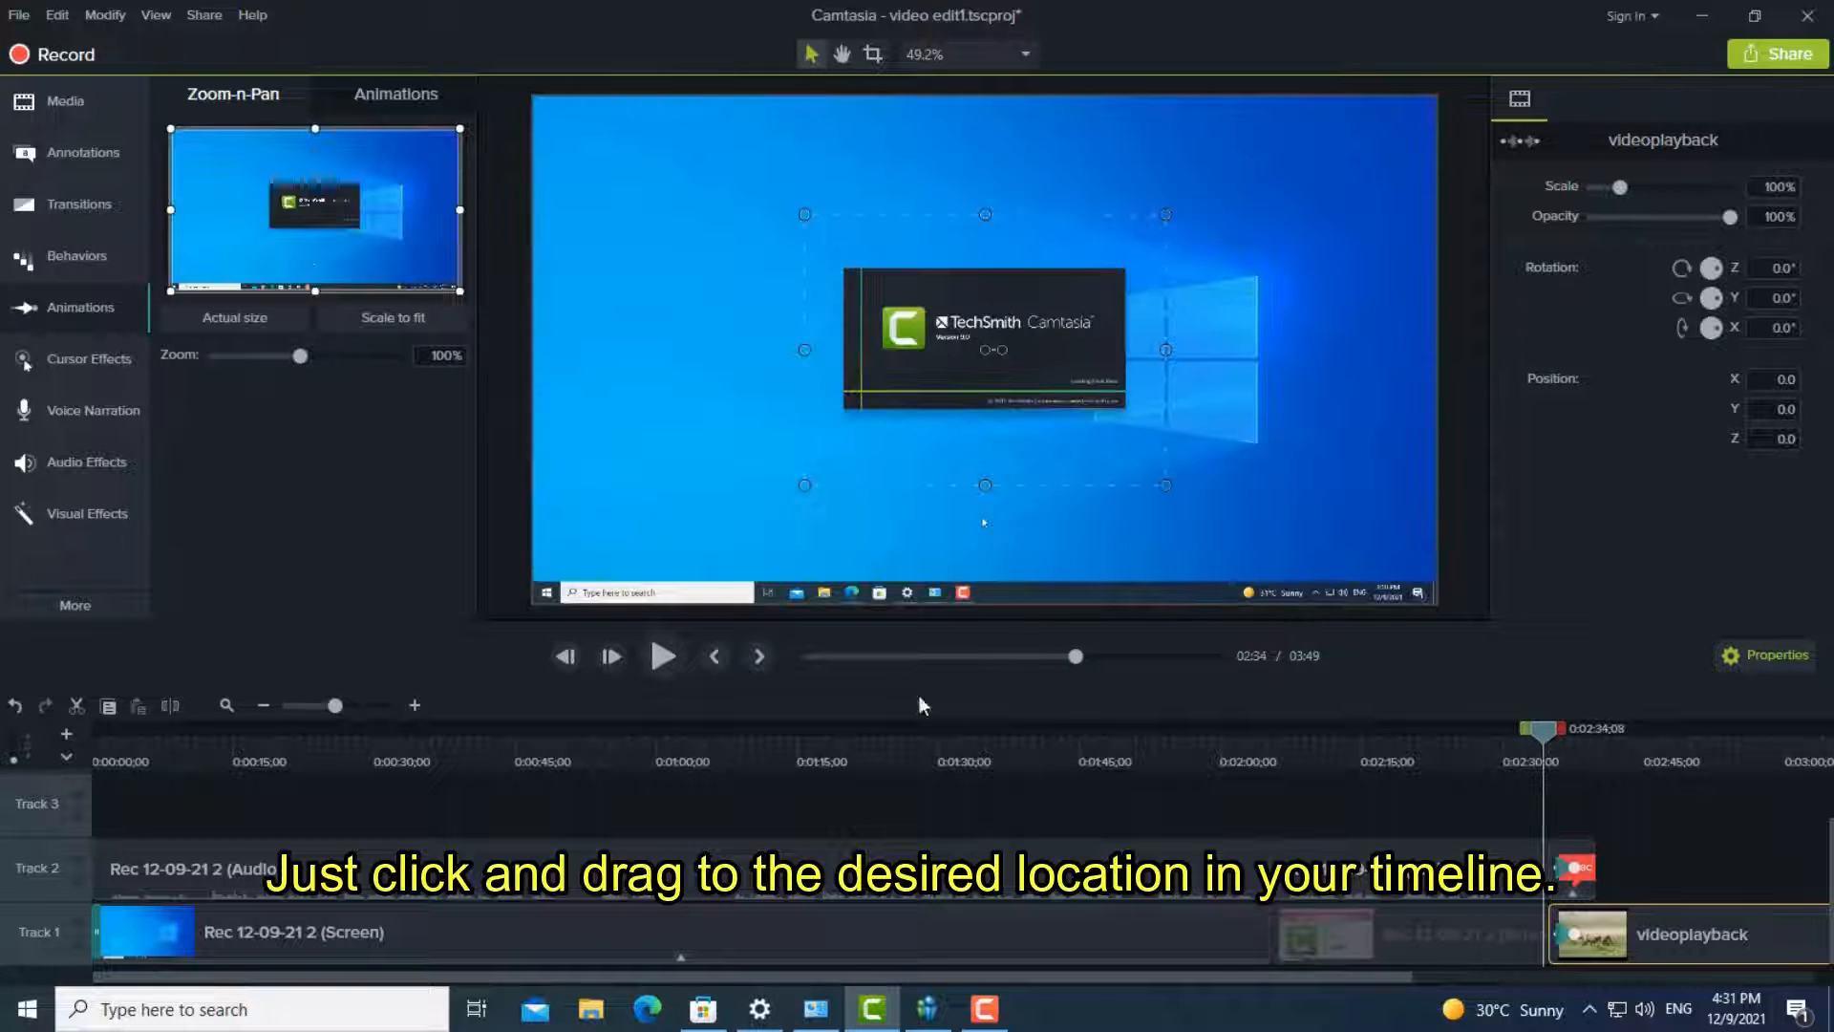
{"action": "left_click", "coordinate": [644, 657]}
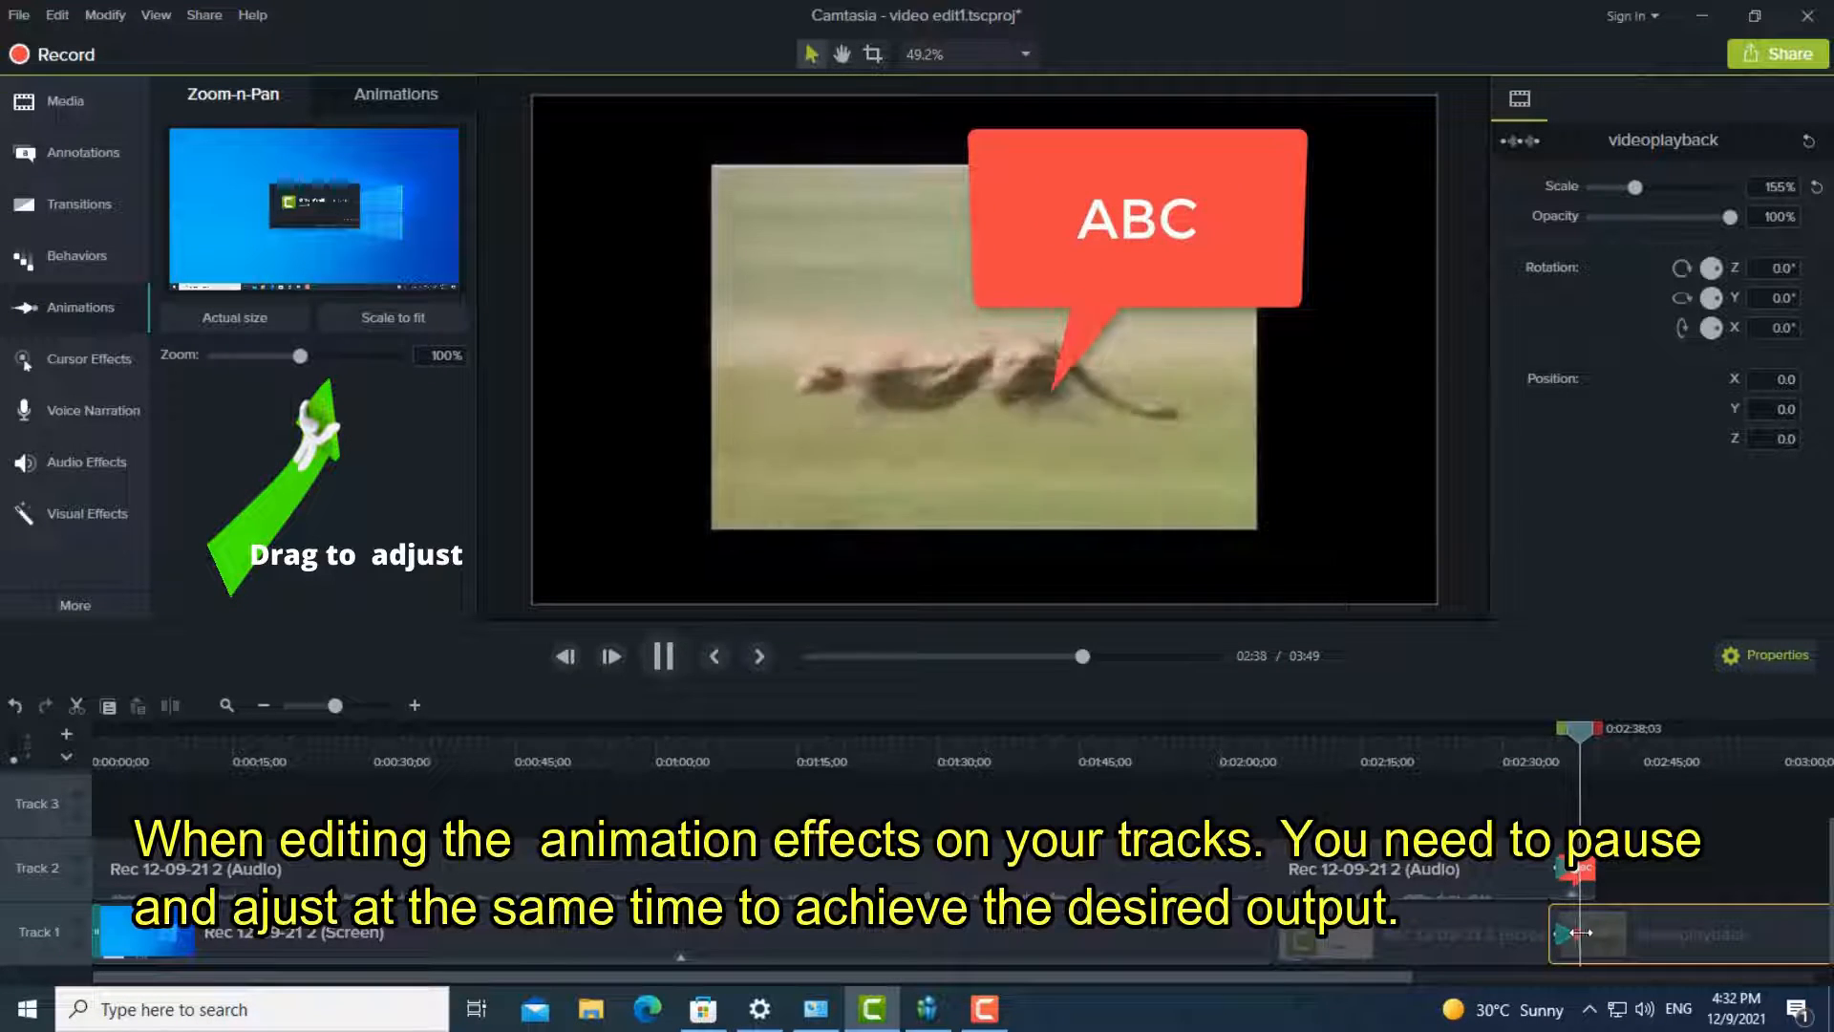
{"action": "left_click", "coordinate": [665, 658]}
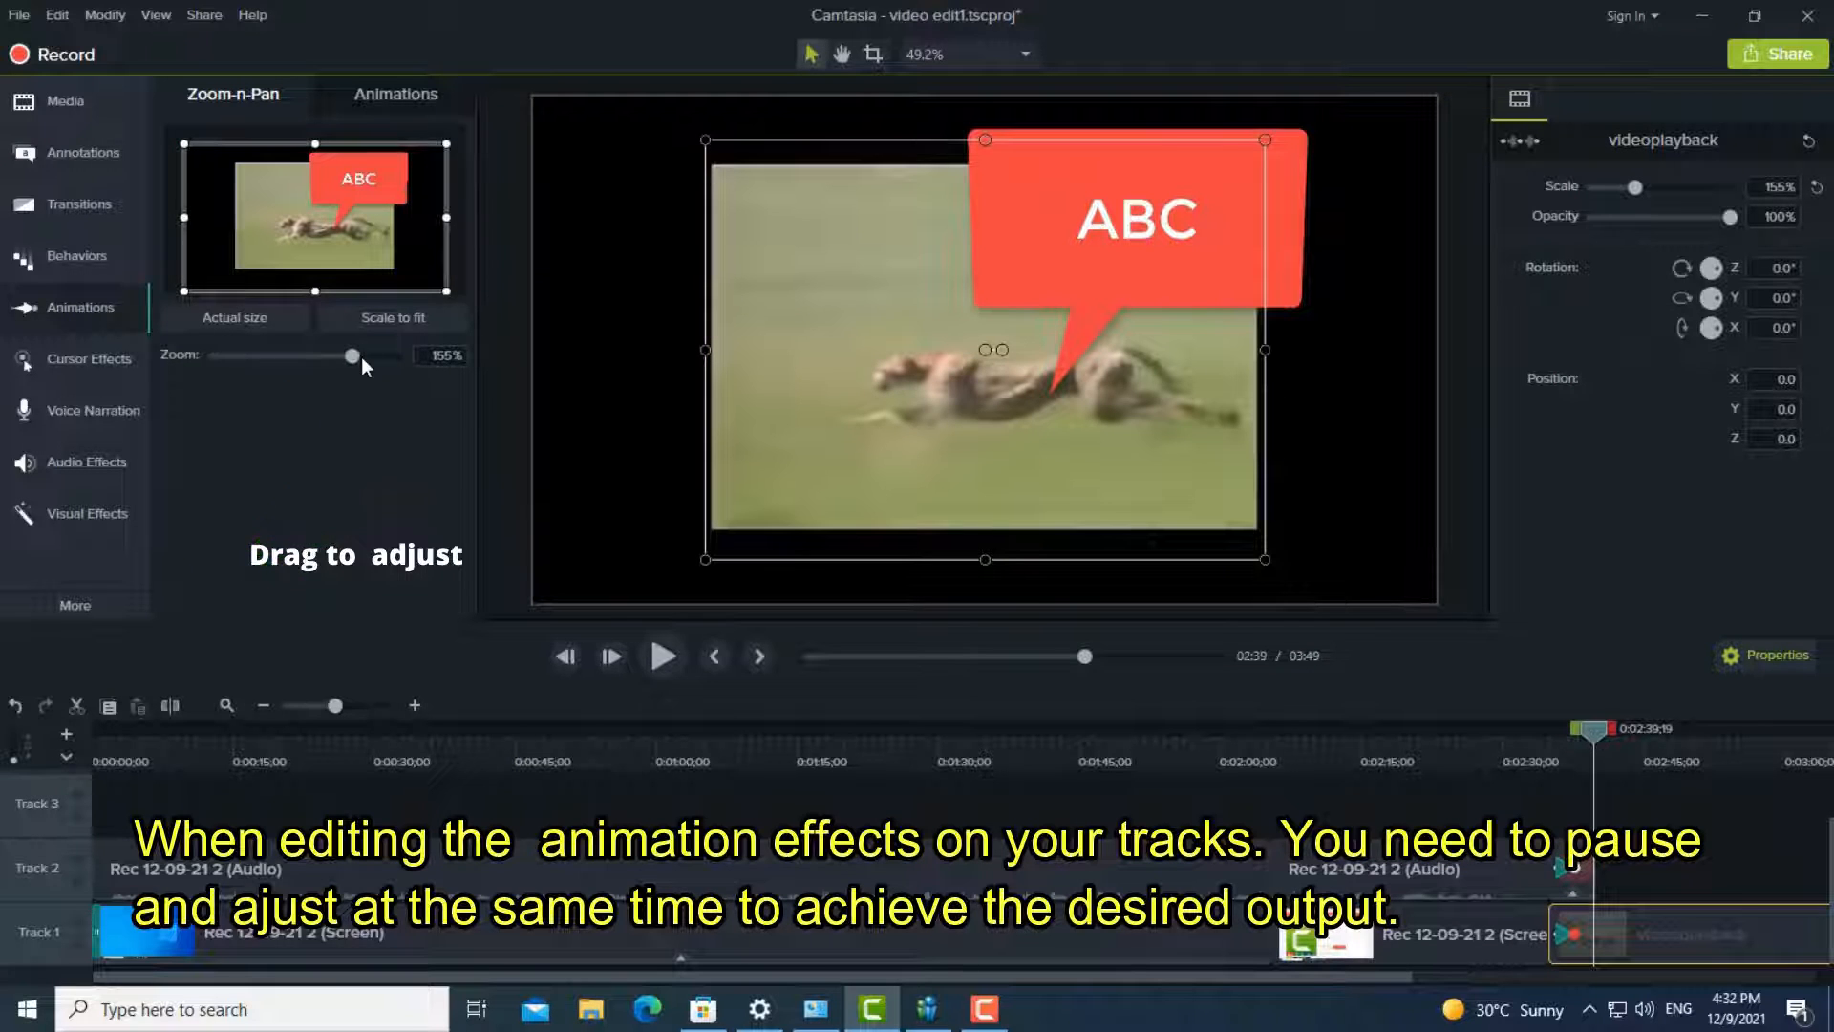
{"action": "left_click_drag", "start_coordinate": [349, 358], "coordinate": [314, 358]}
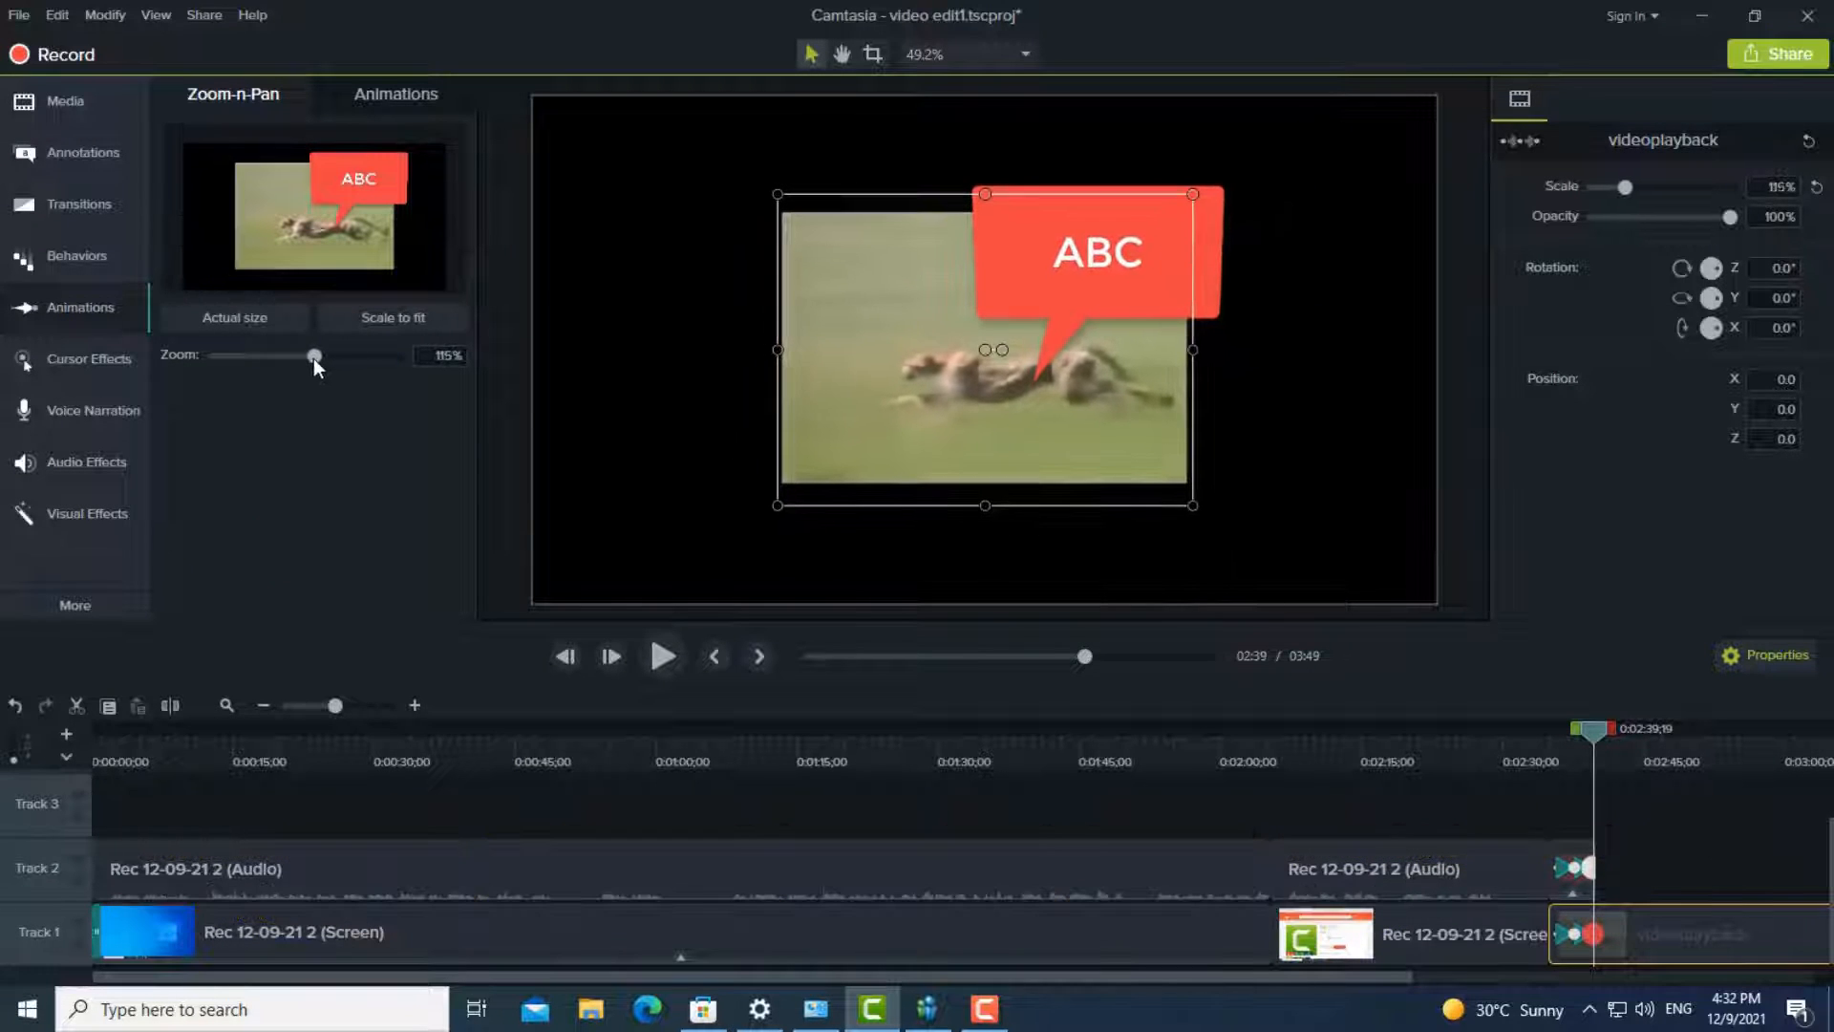
{"action": "left_click", "coordinate": [662, 664]}
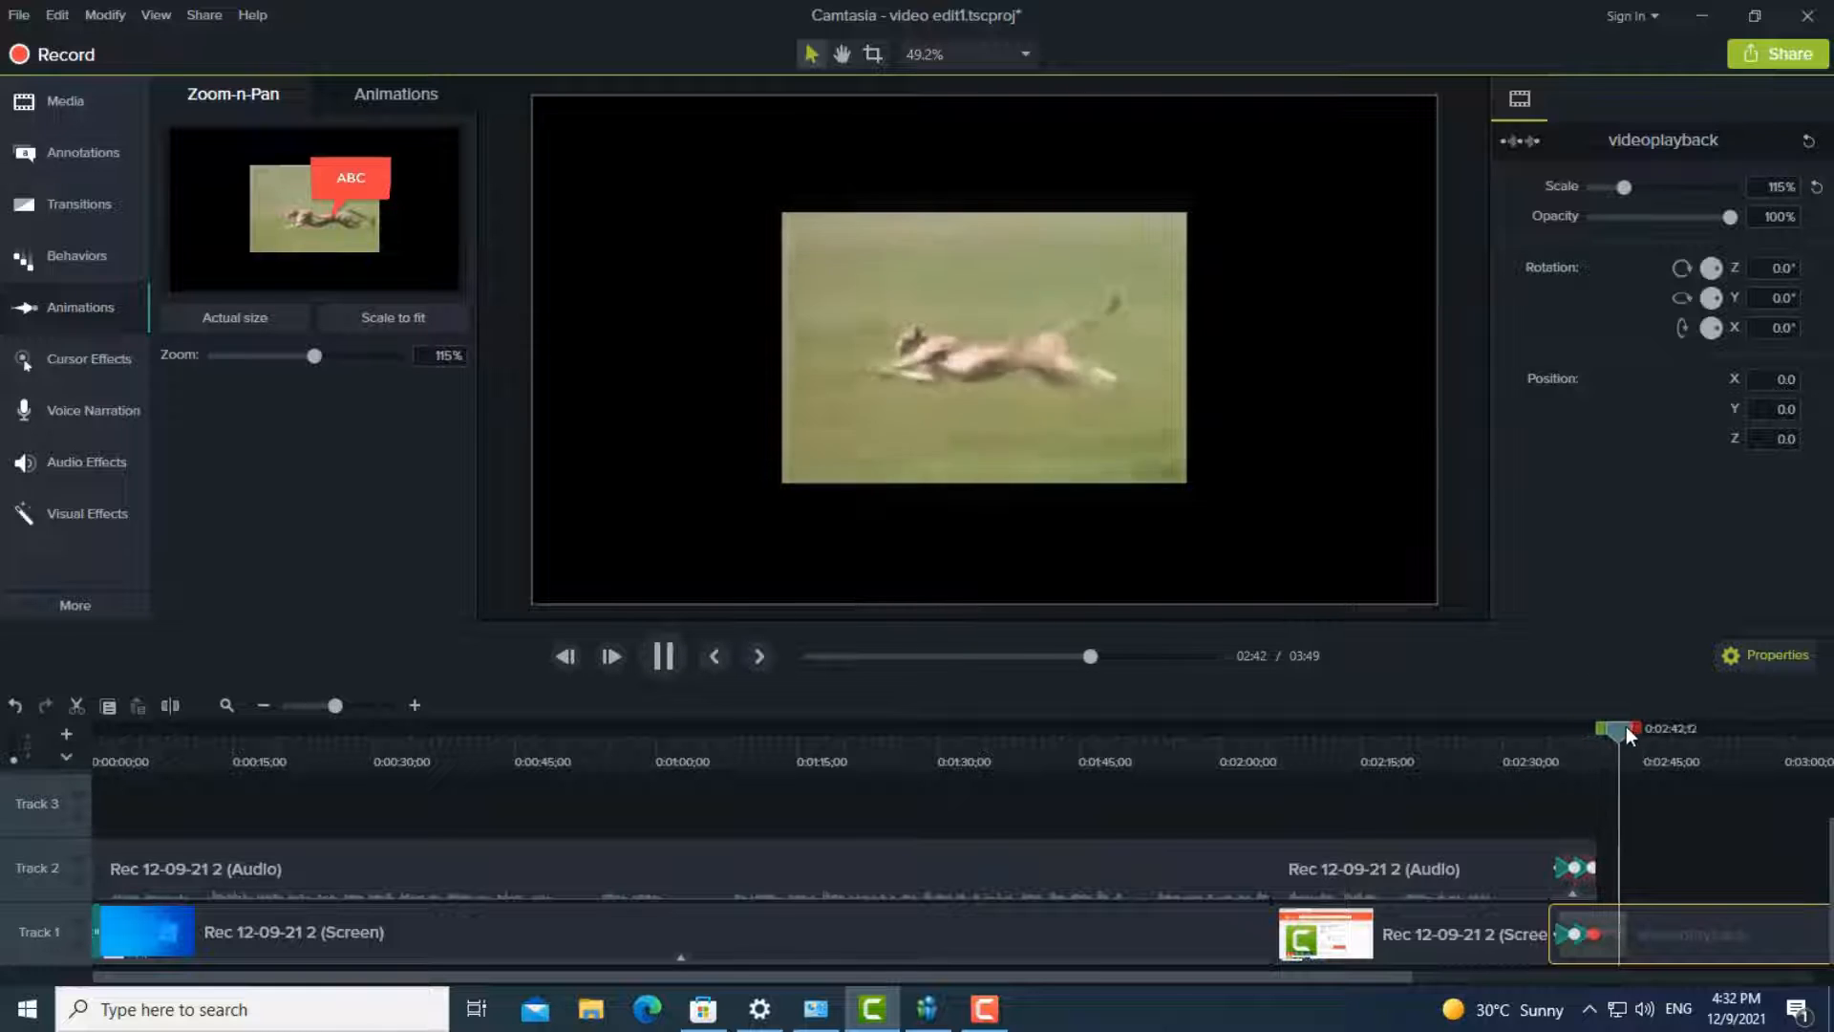
{"action": "left_click_drag", "start_coordinate": [1626, 726], "coordinate": [1558, 743]}
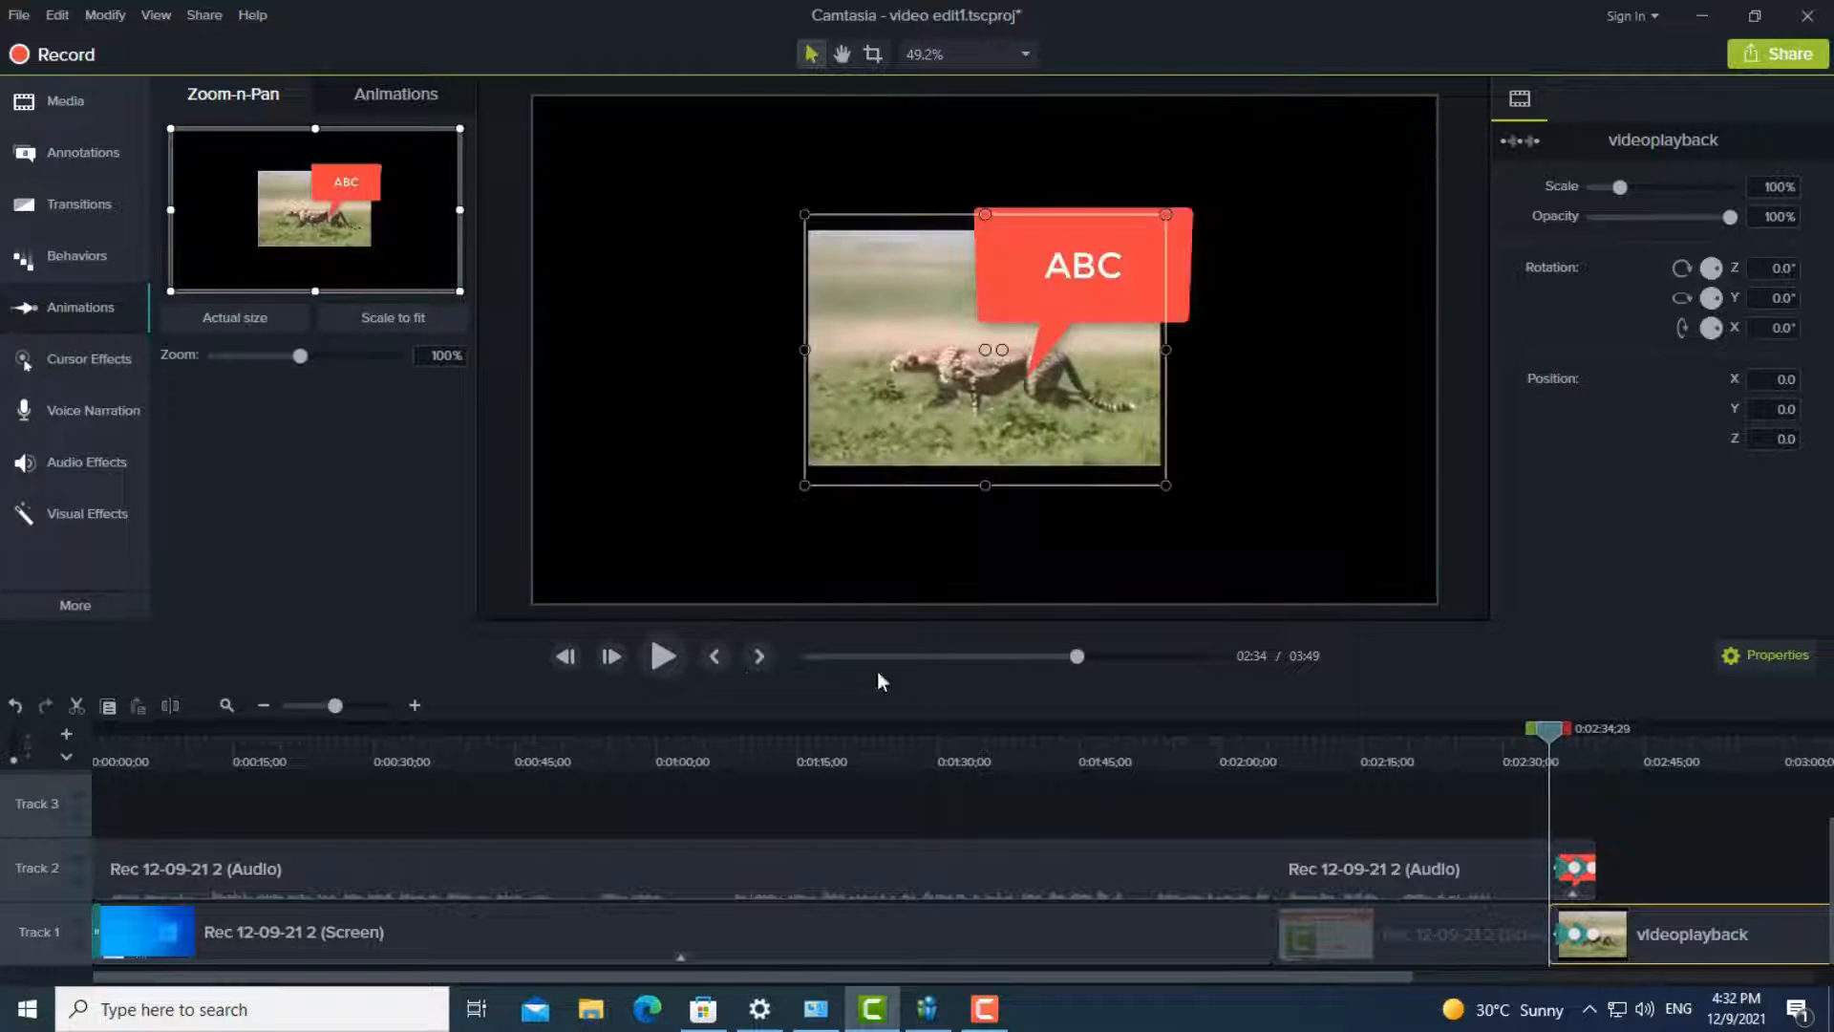
{"action": "left_click", "coordinate": [674, 657]}
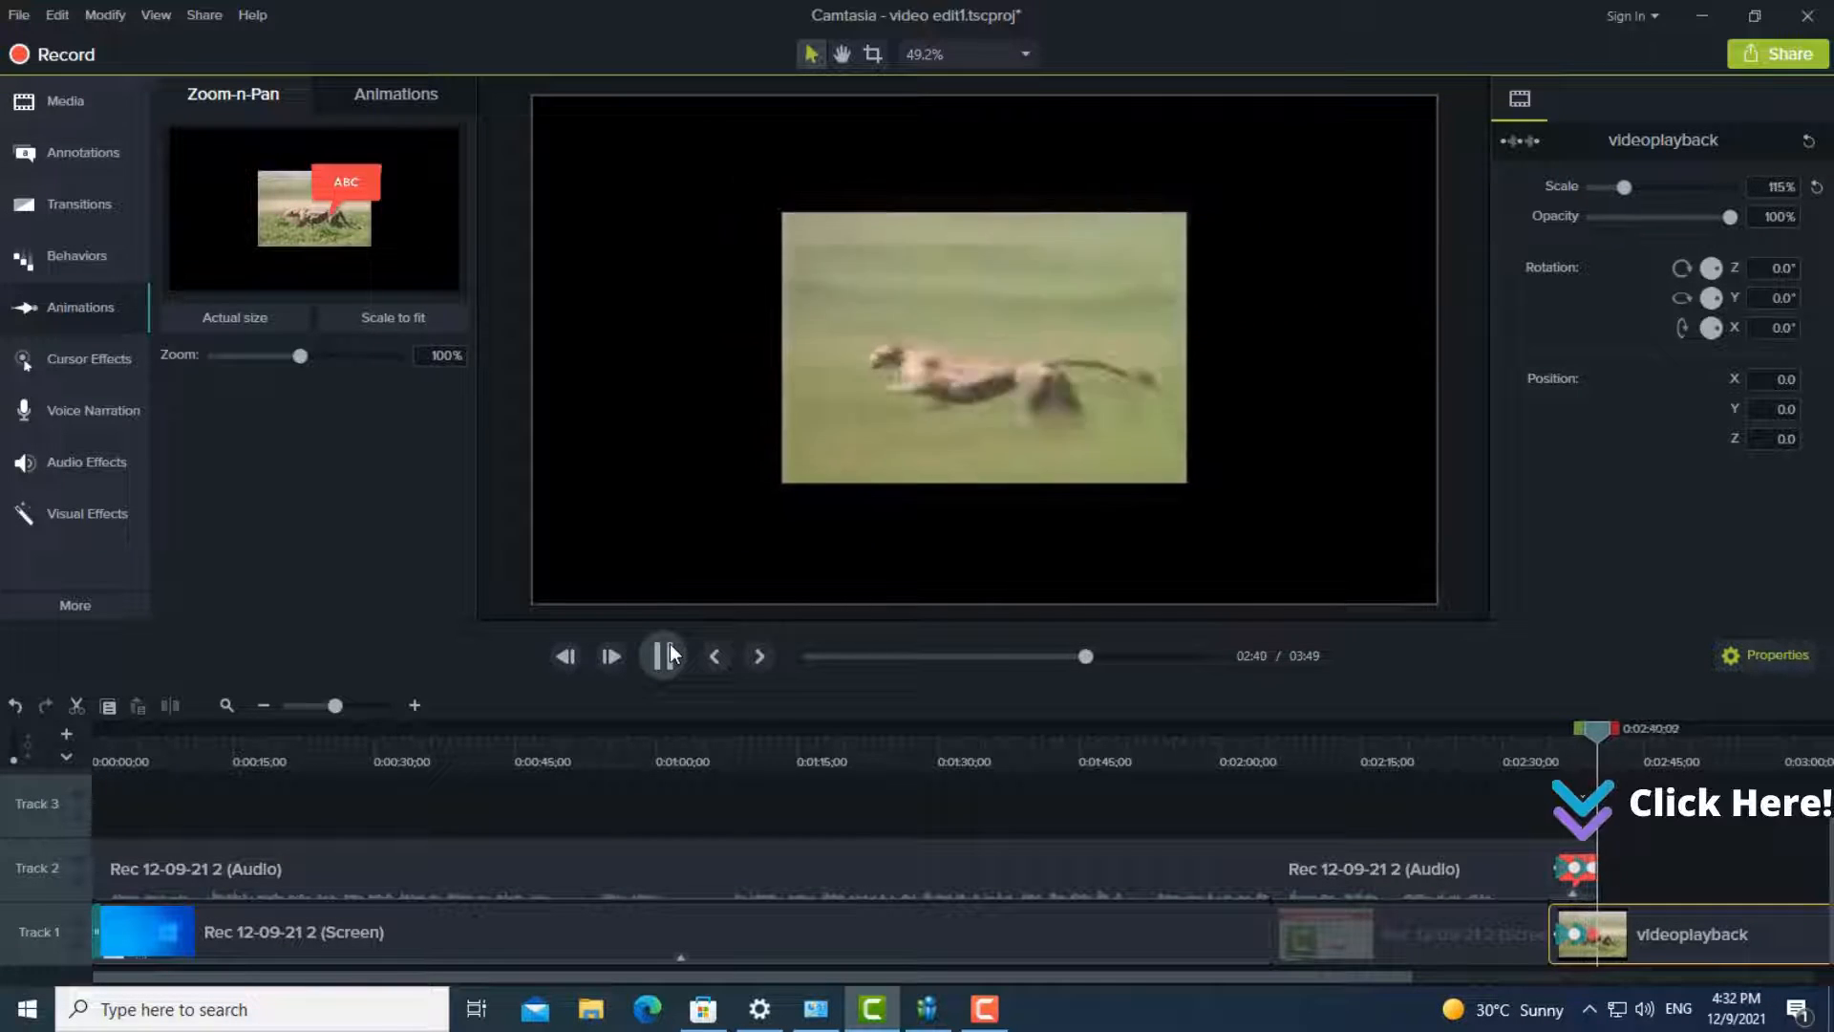
{"action": "left_click", "coordinate": [668, 645]}
- Extend the second zoom animation on the videoplayback clip to about 2:53 and preview it from the start of the clip
{"action": "left_click_drag", "start_coordinate": [1624, 934], "coordinate": [1724, 935]}
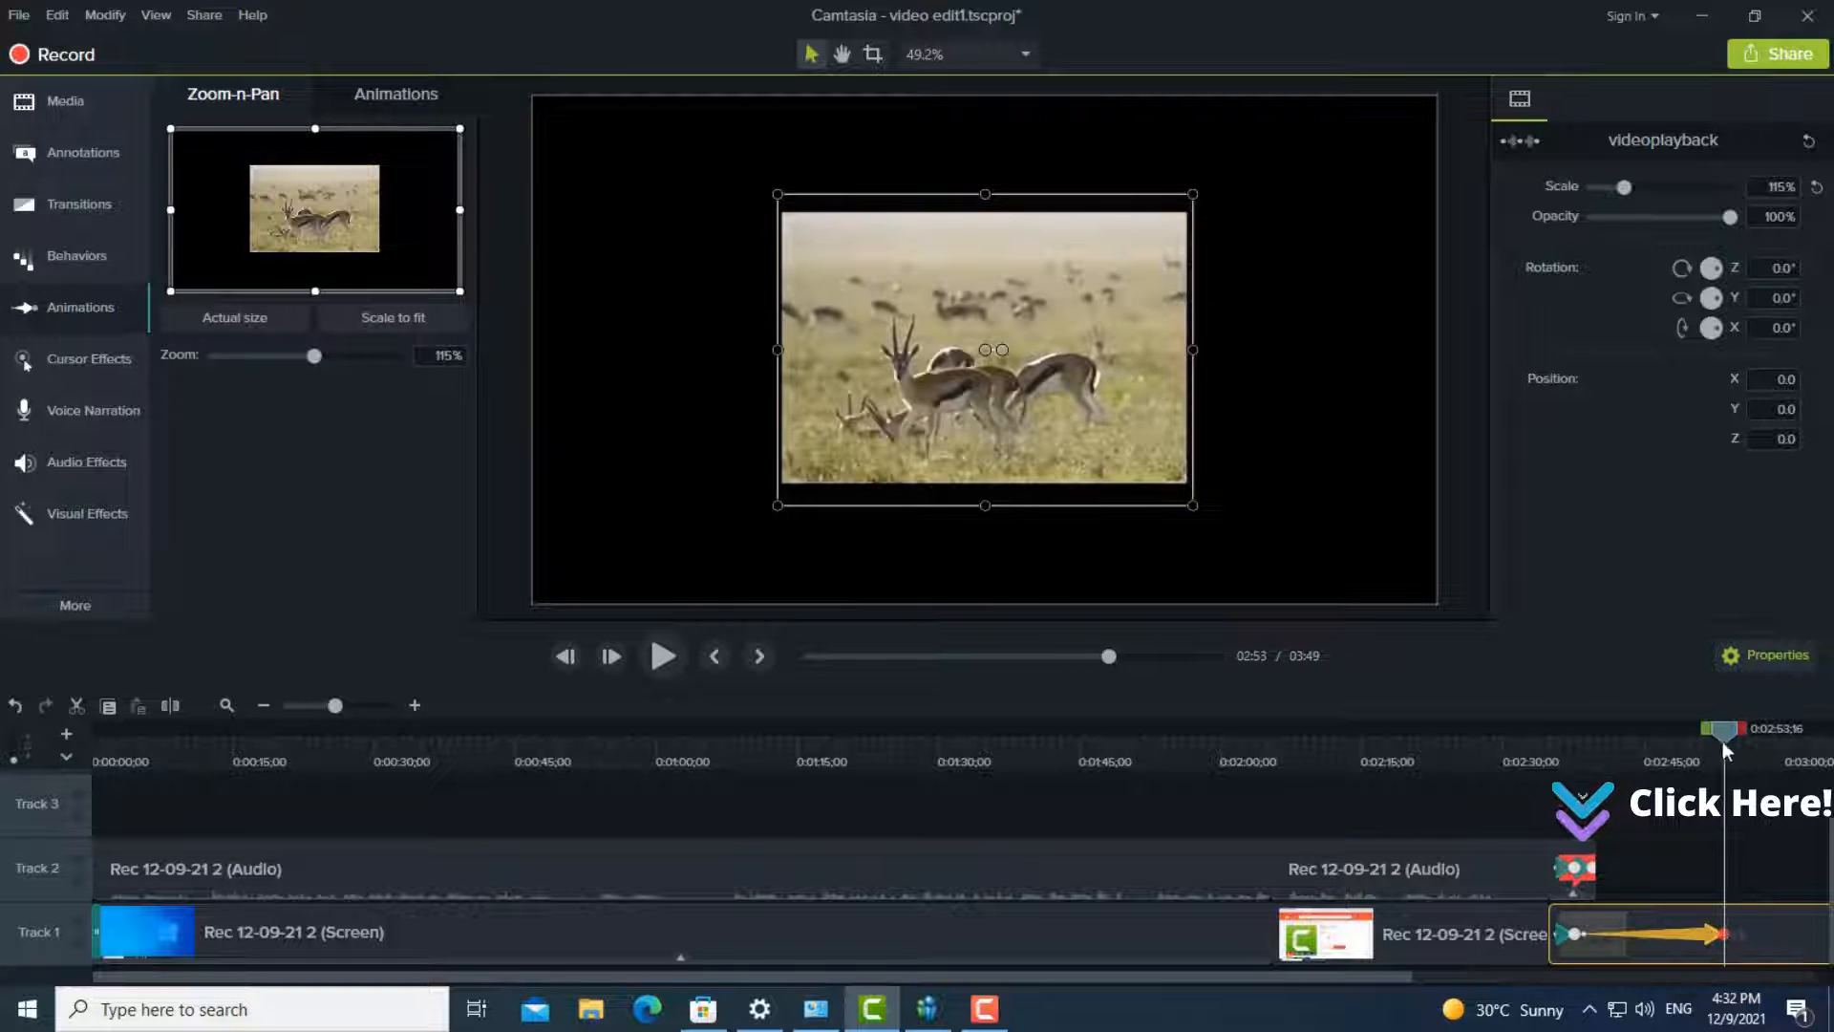
{"action": "left_click", "coordinate": [1573, 781]}
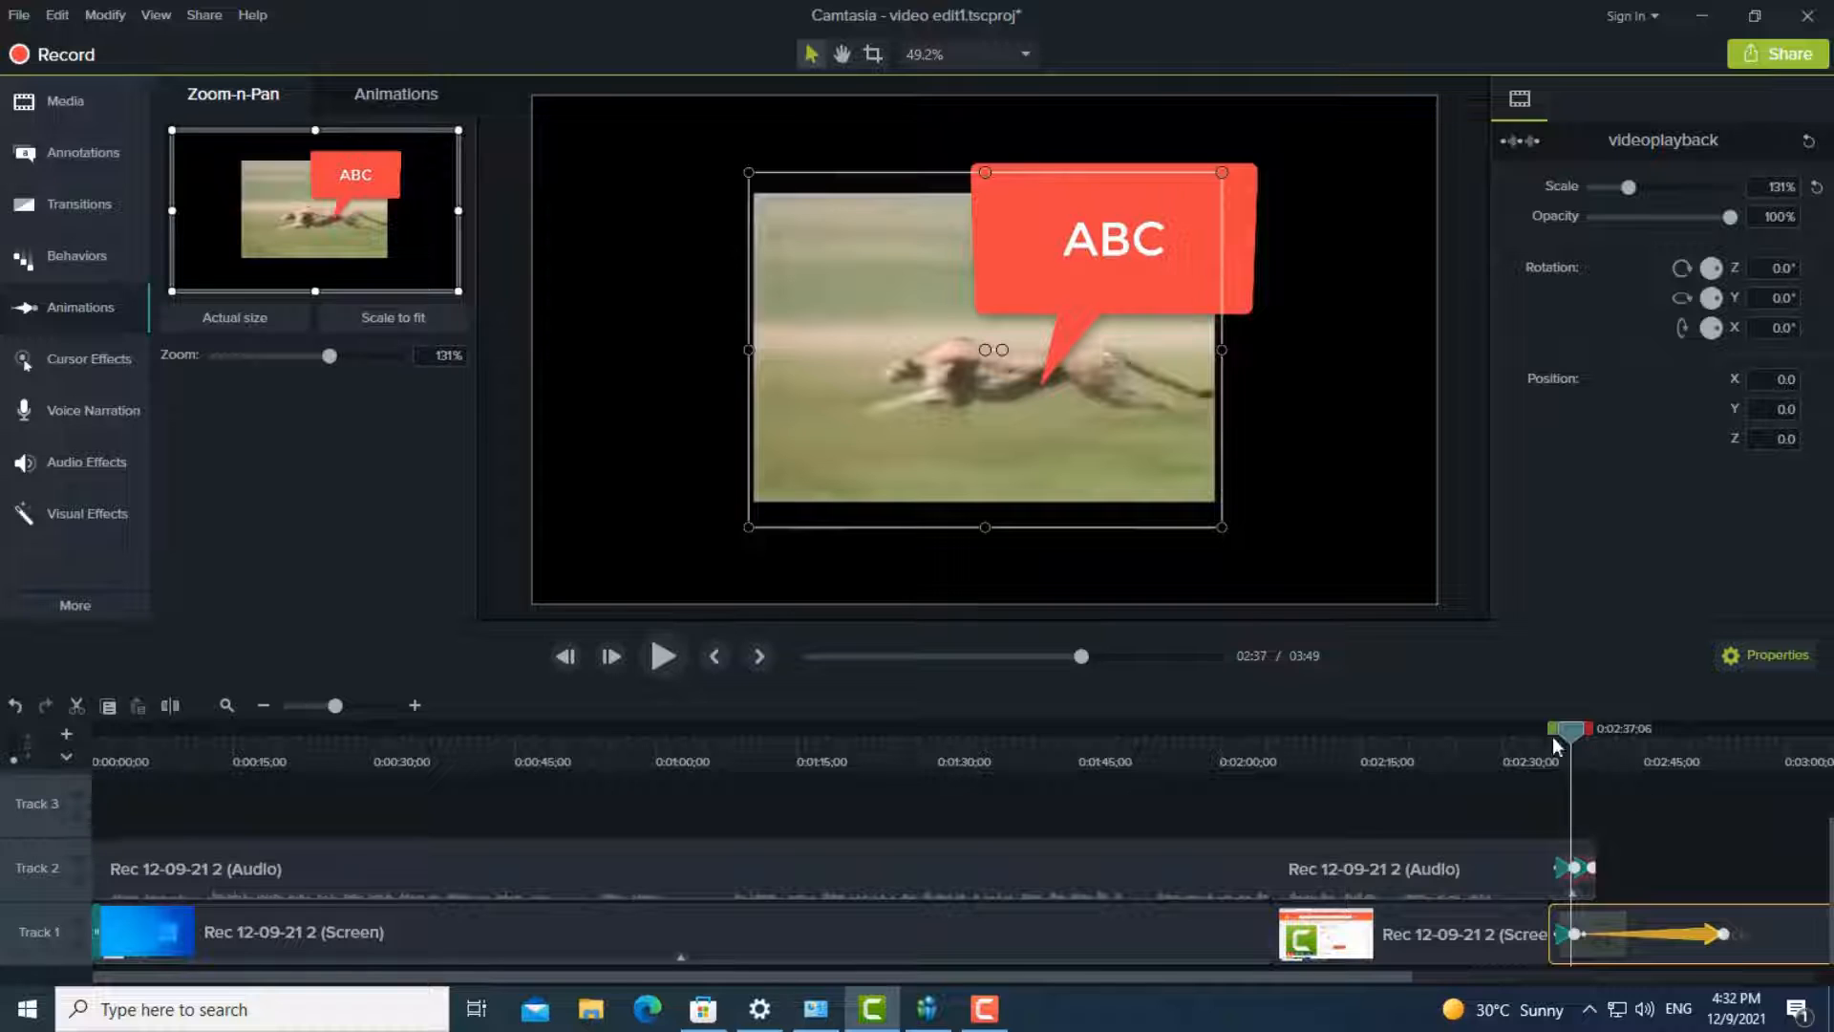
{"action": "left_click_drag", "start_coordinate": [1571, 742], "coordinate": [1550, 747]}
{"action": "left_click", "coordinate": [662, 657]}
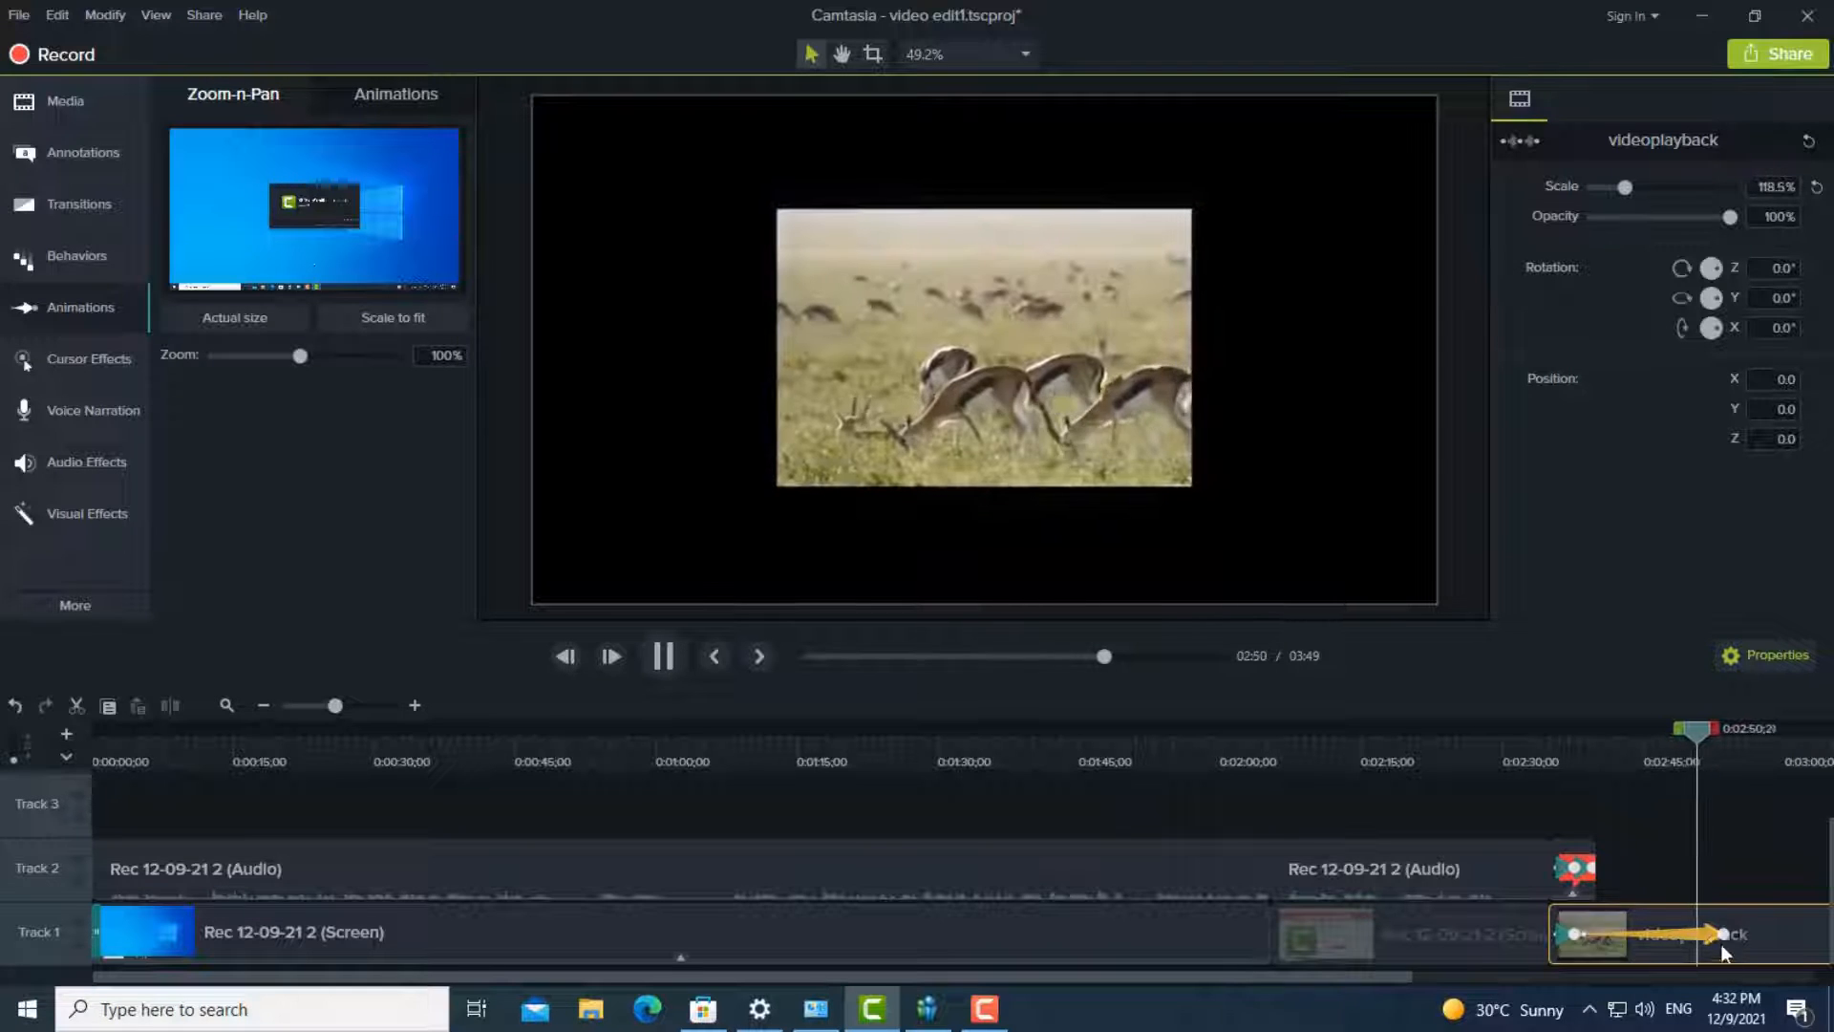
- Stop the preview, and apply the Cursor Highlight and Cursor Spotlight effects to the first screen recording clip on Track 1
{"action": "left_click", "coordinate": [666, 656]}
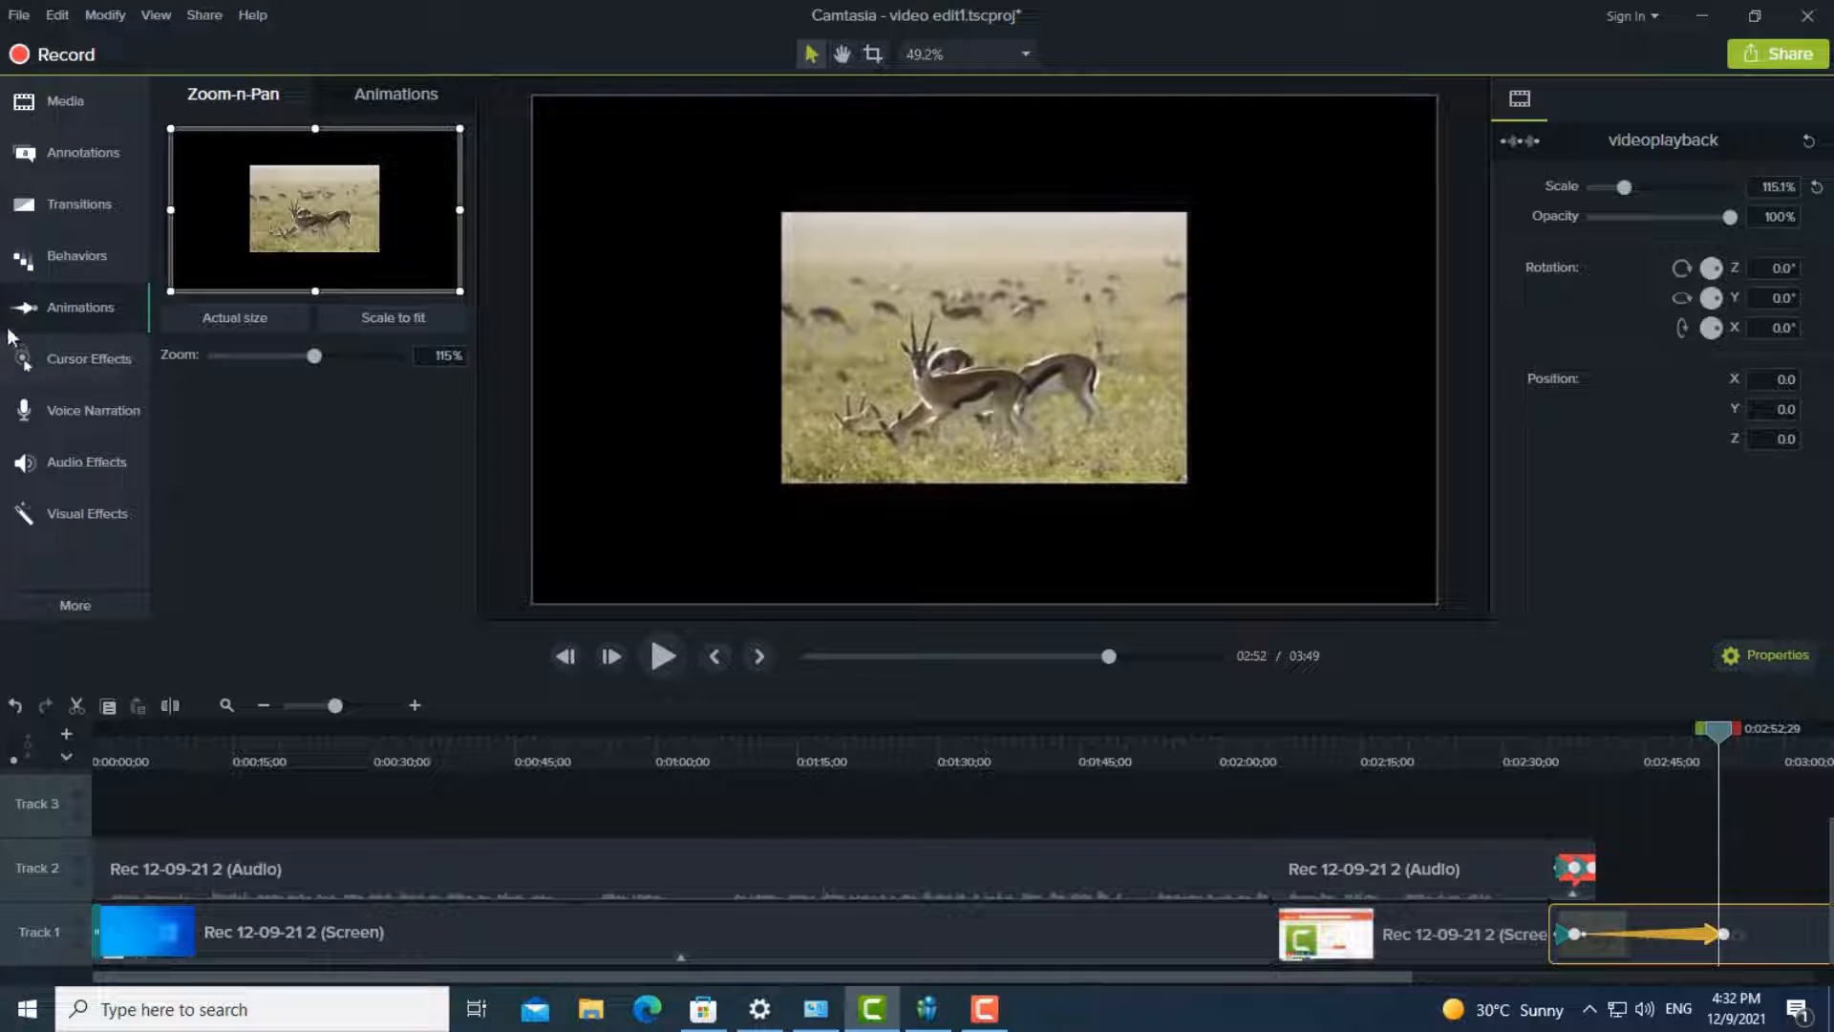
{"action": "left_click", "coordinate": [27, 366]}
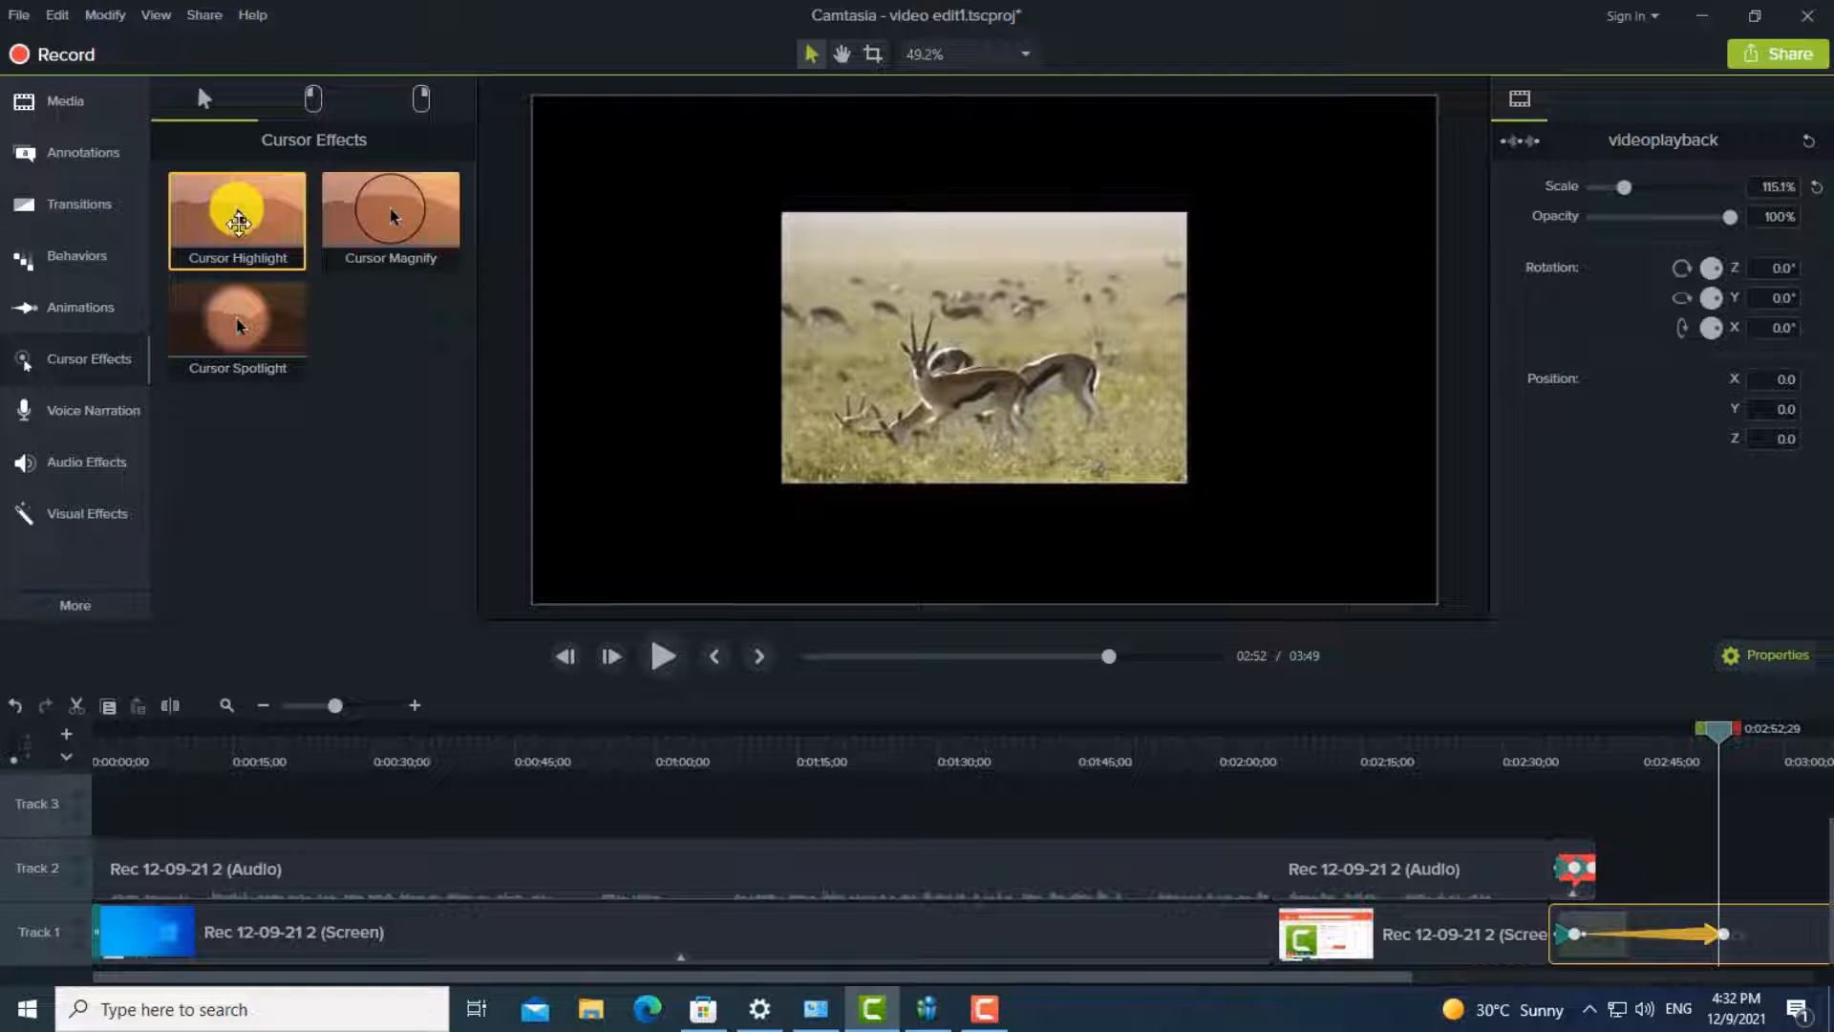
{"action": "left_click_drag", "start_coordinate": [238, 212], "coordinate": [265, 251]}
{"action": "left_click_drag", "start_coordinate": [230, 328], "coordinate": [115, 941]}
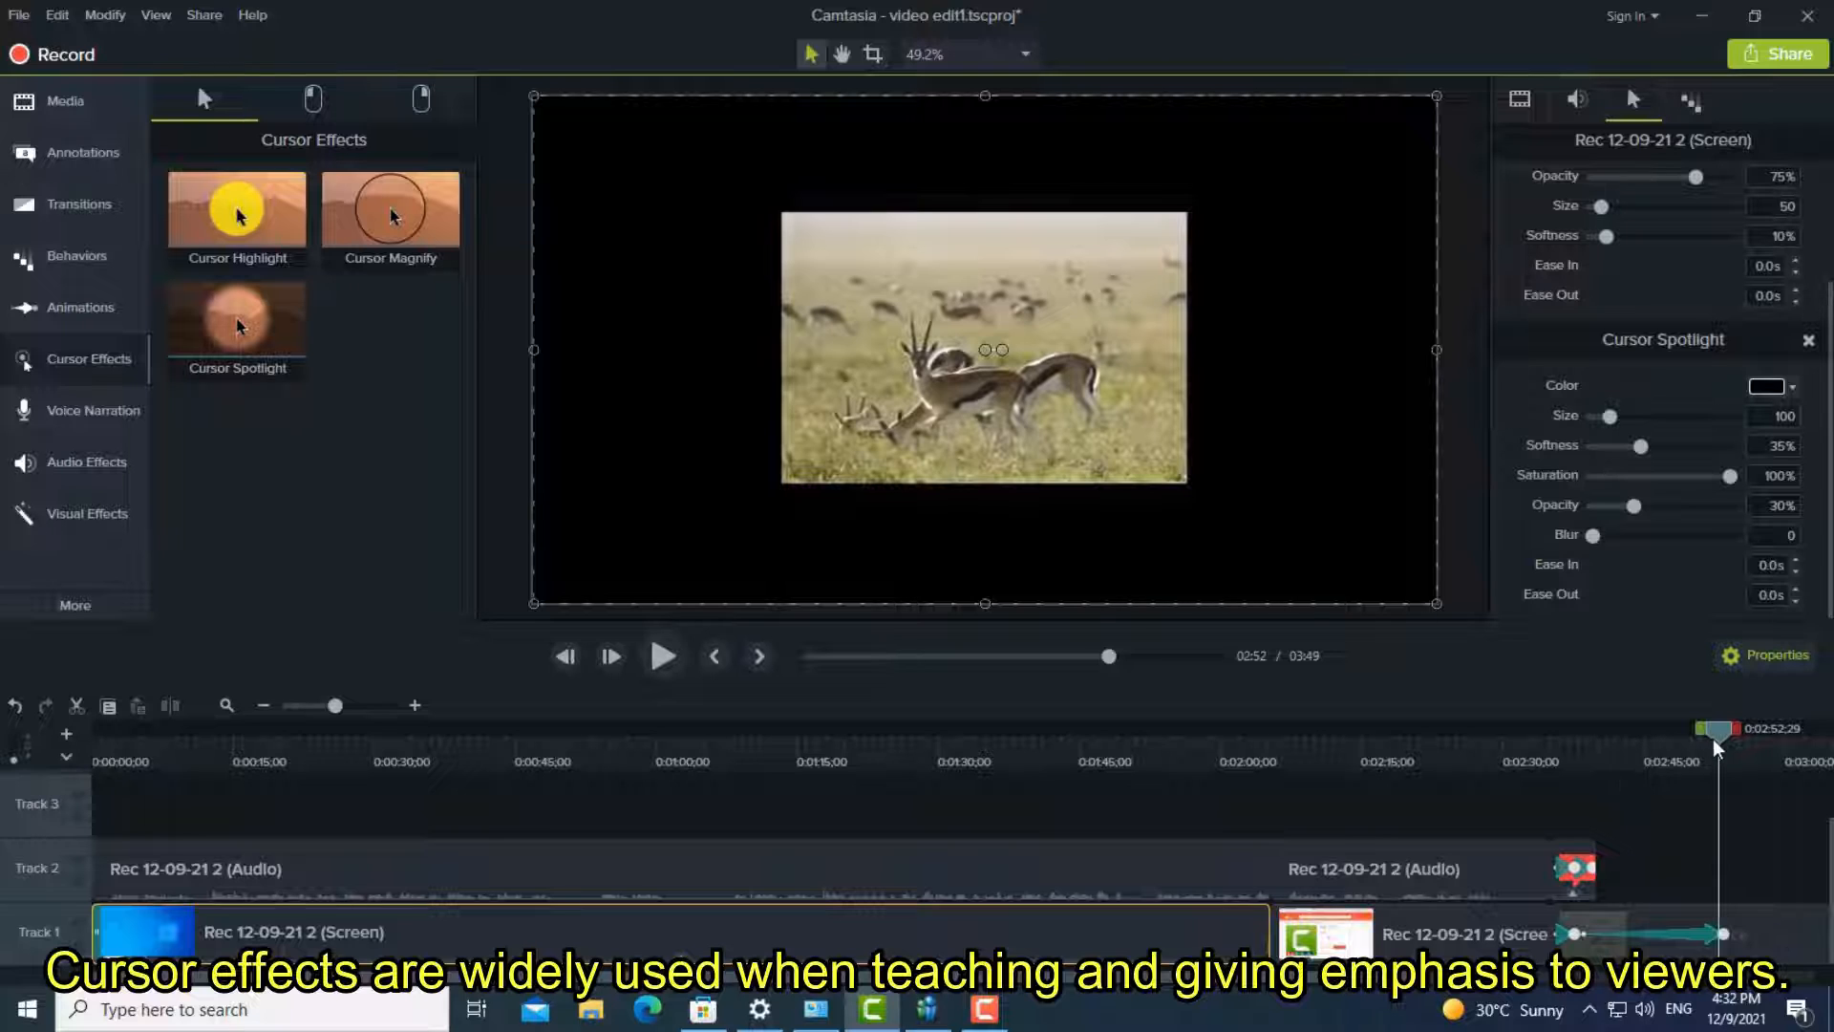
- Preview the cursor effects from the start of the timeline, reapply Cursor Highlight to the first screen recording, and replay it from the start
{"action": "left_click_drag", "start_coordinate": [1719, 748], "coordinate": [27, 867]}
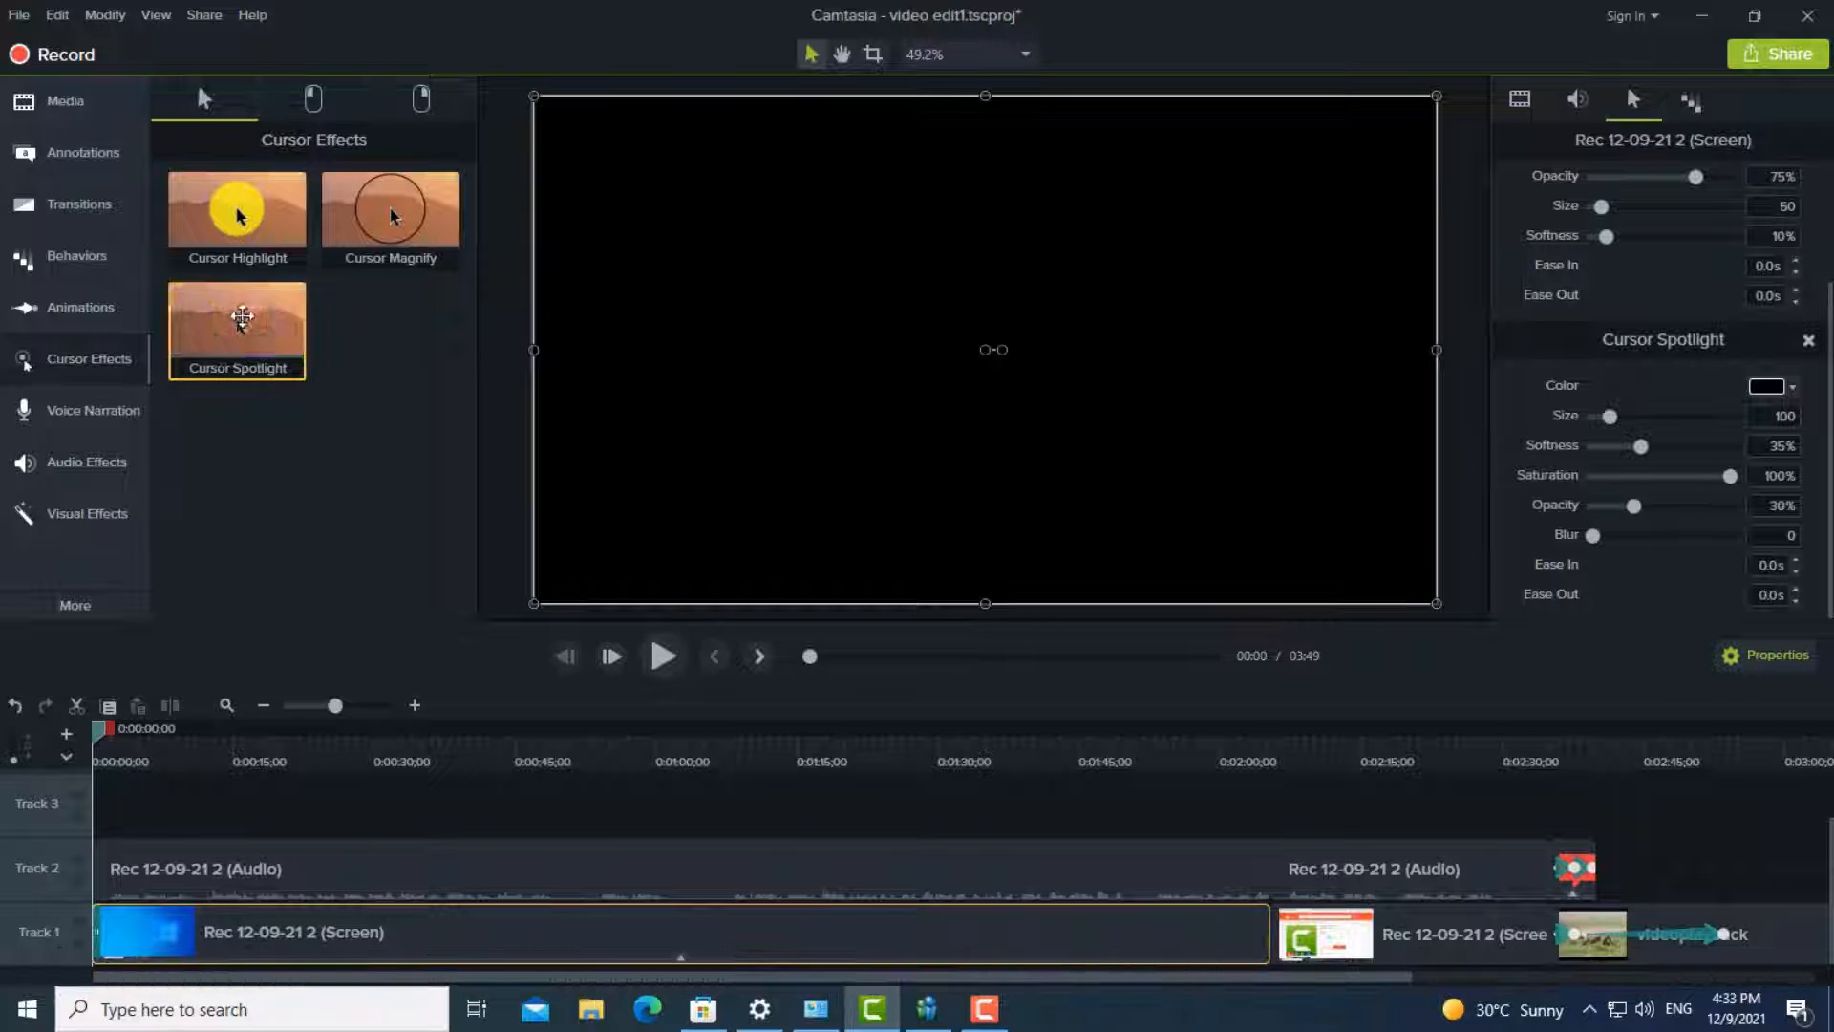
{"action": "left_click", "coordinate": [663, 655]}
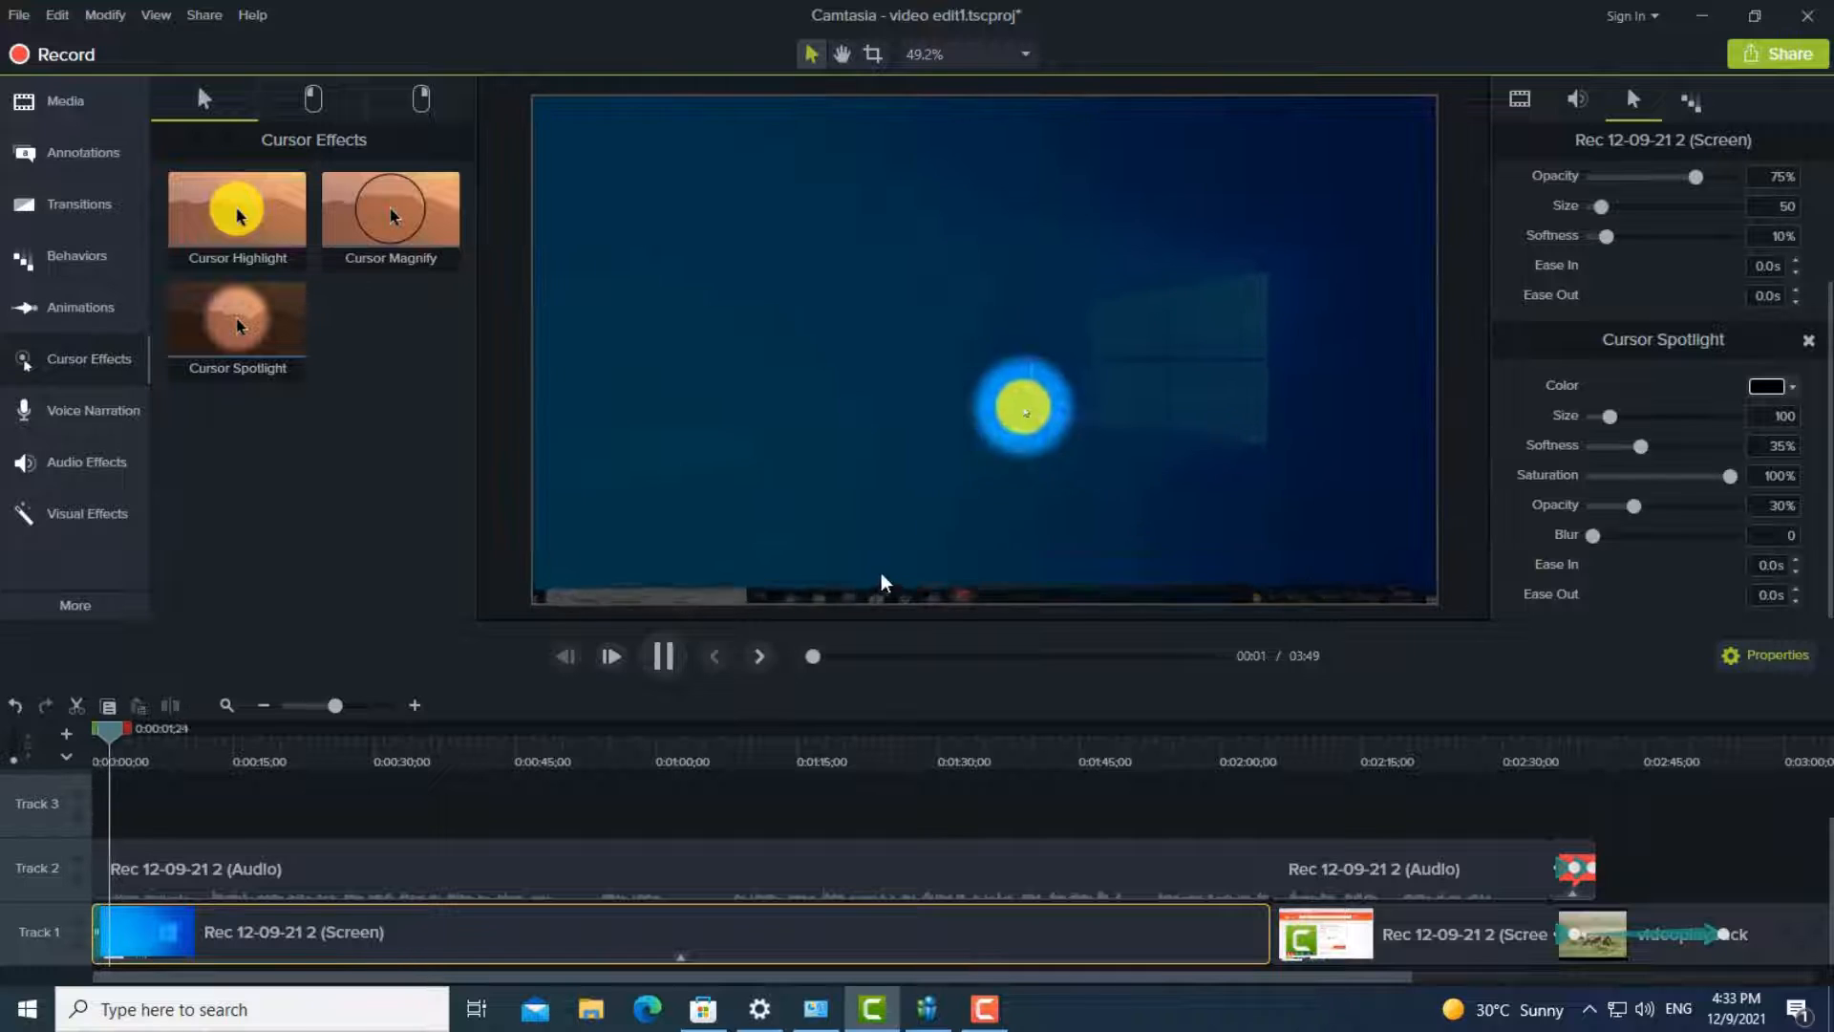
{"action": "left_click", "coordinate": [662, 657]}
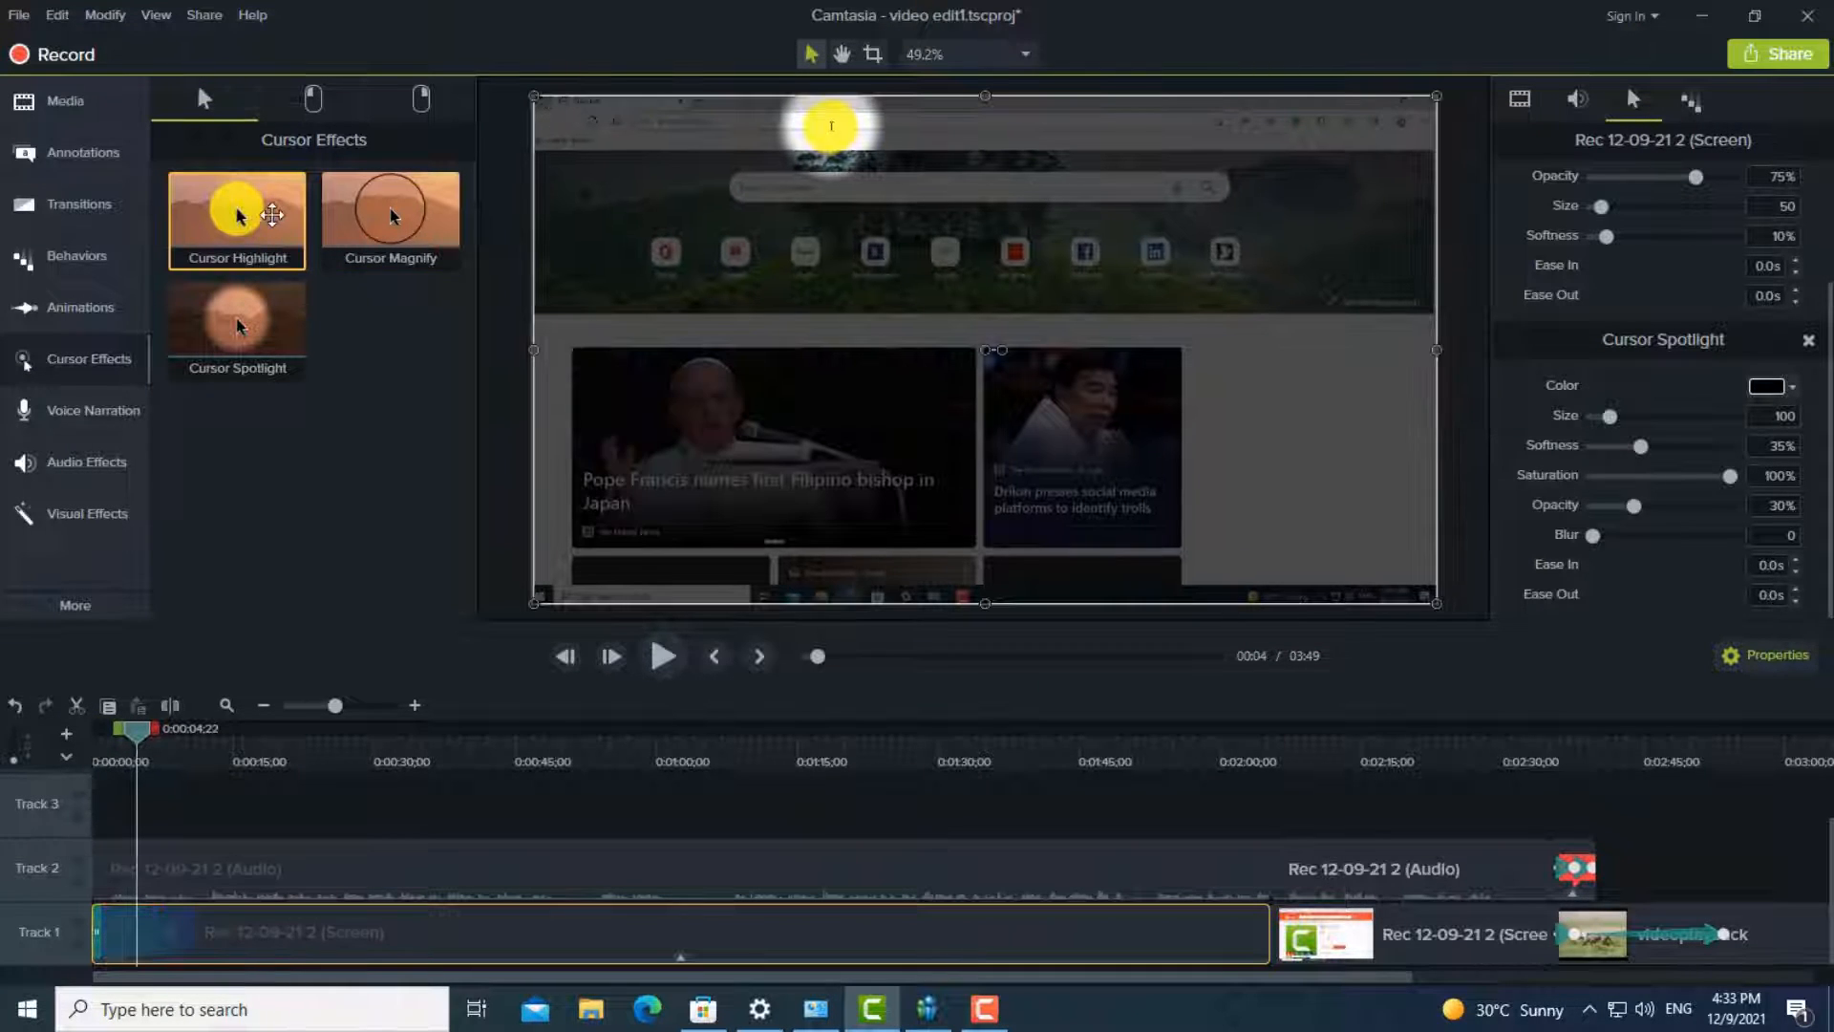
{"action": "left_click_drag", "start_coordinate": [237, 212], "coordinate": [148, 867]}
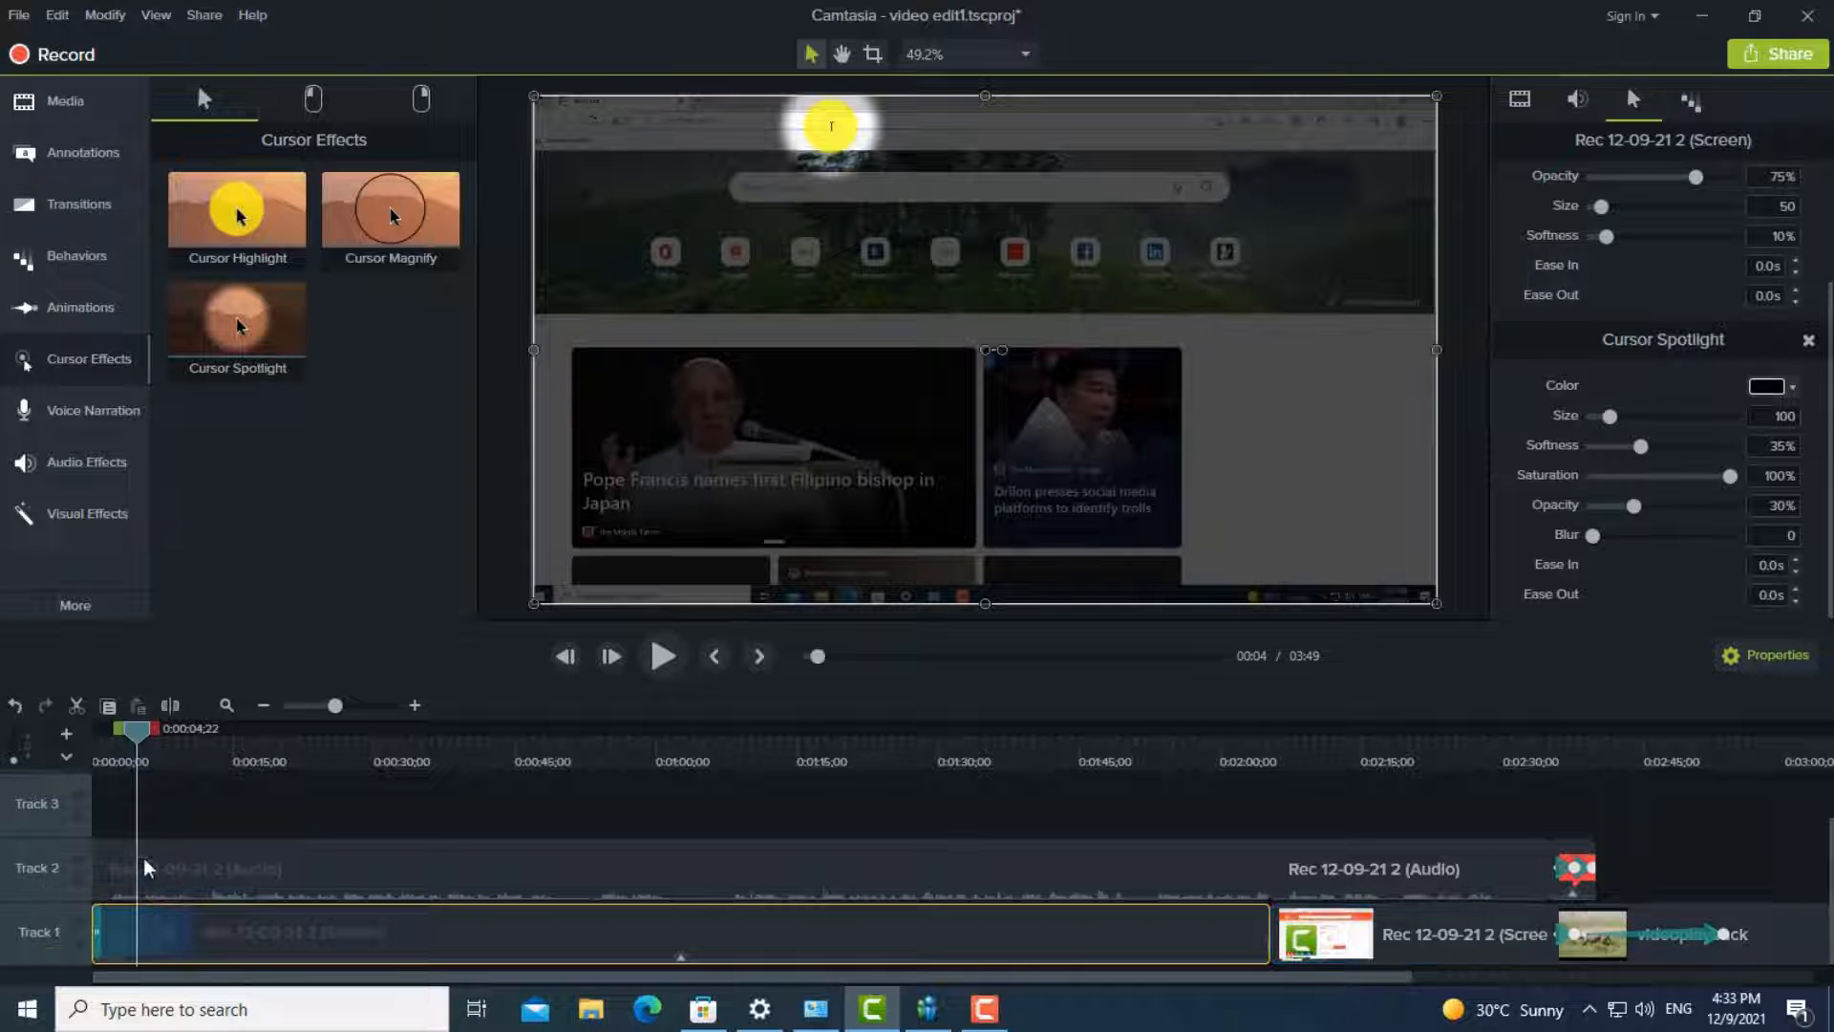
{"action": "left_click_drag", "start_coordinate": [142, 745], "coordinate": [98, 736]}
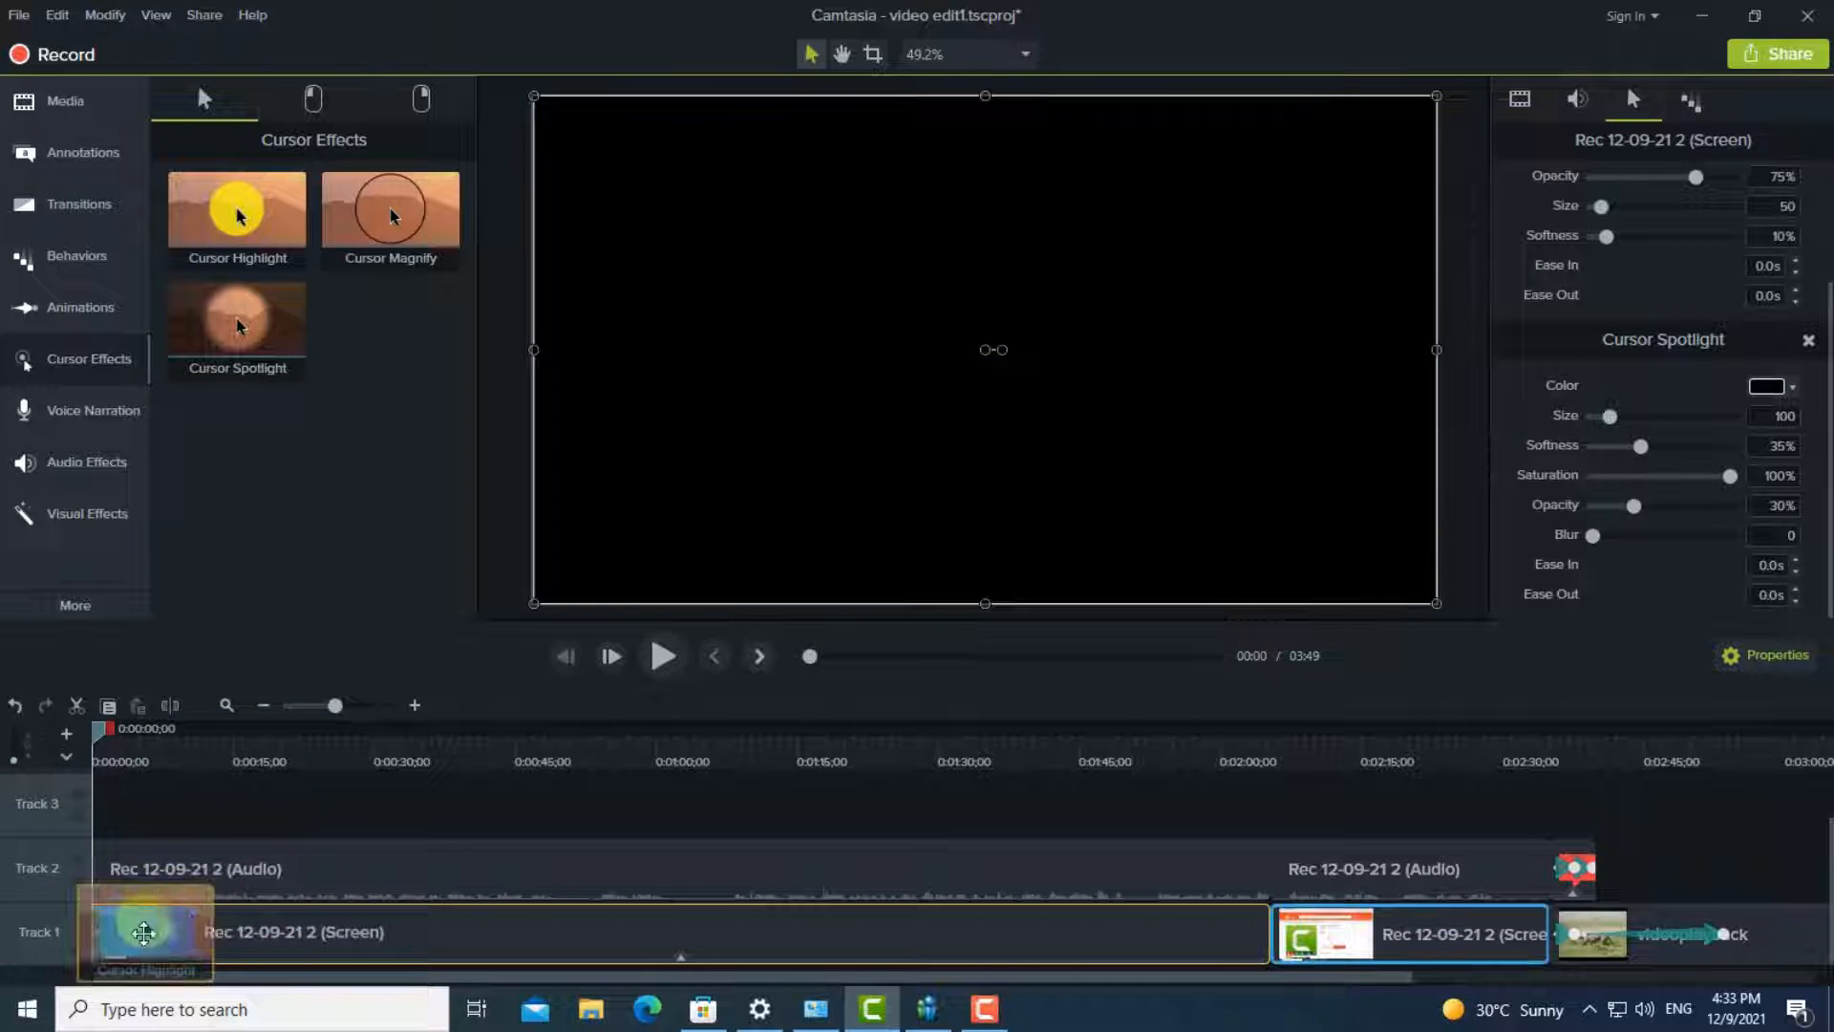
{"action": "left_click", "coordinate": [663, 657]}
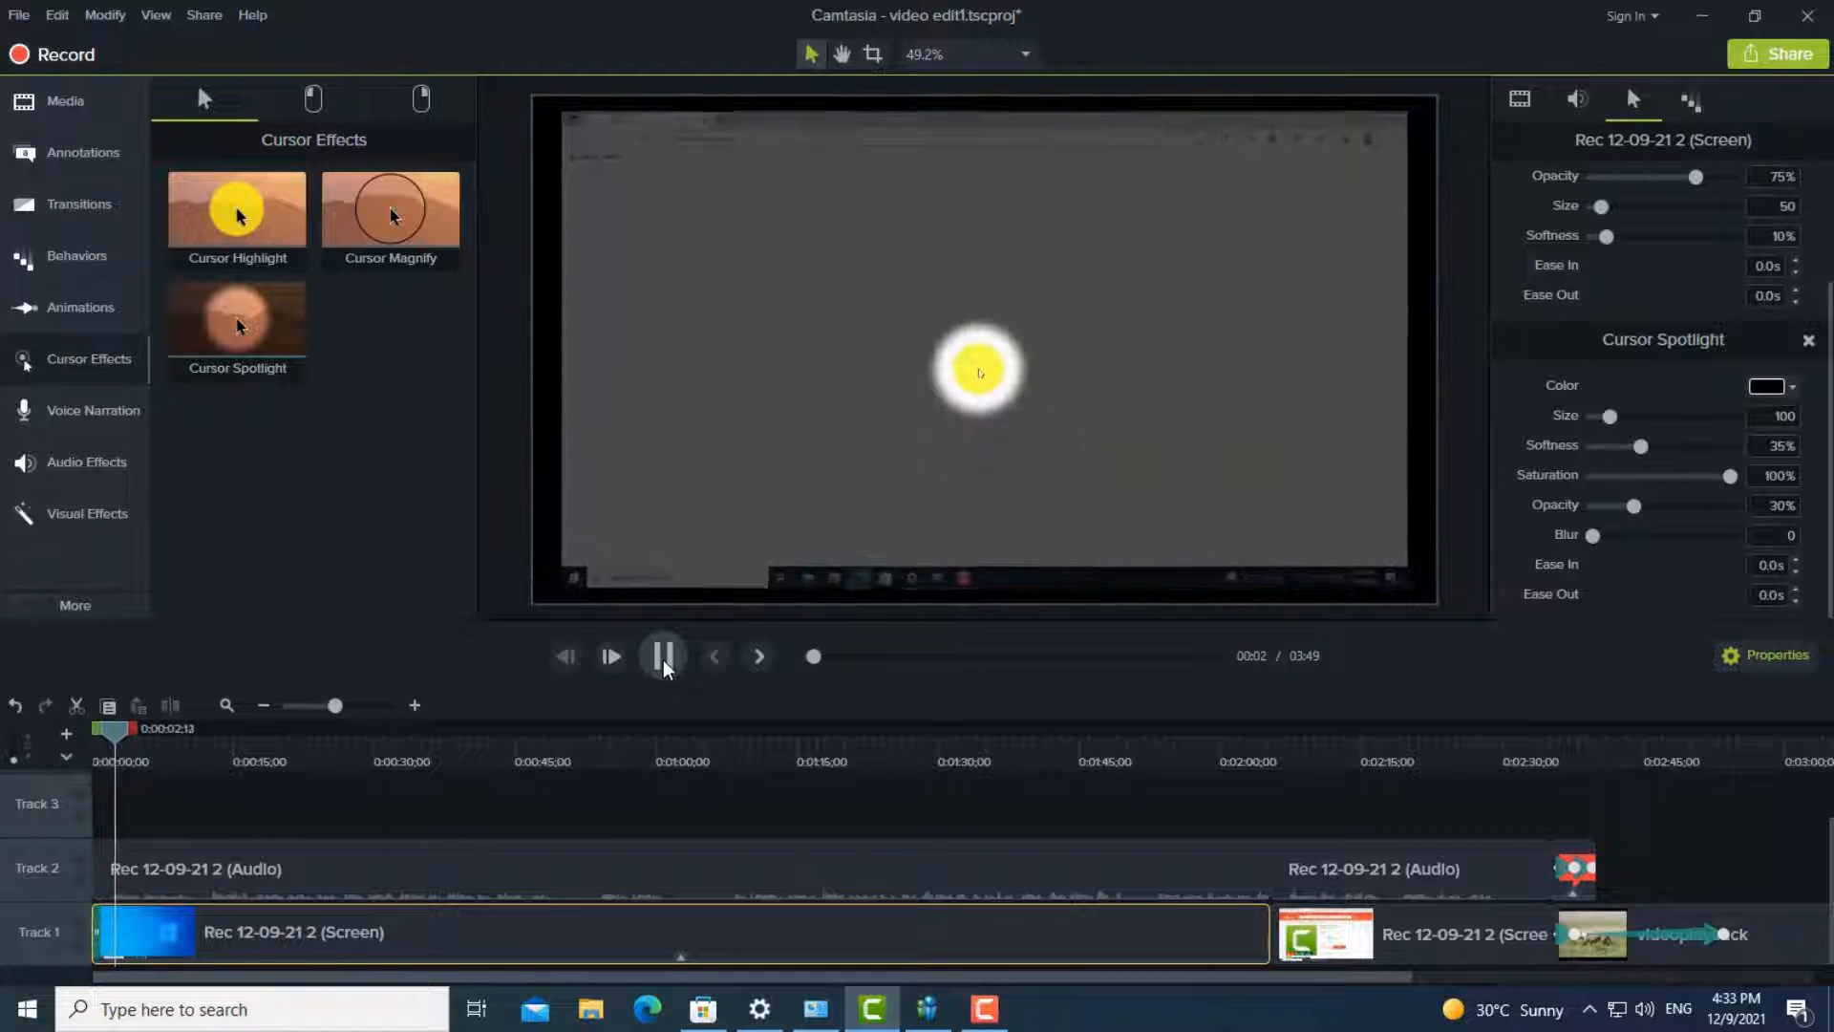
{"action": "left_click", "coordinate": [663, 657]}
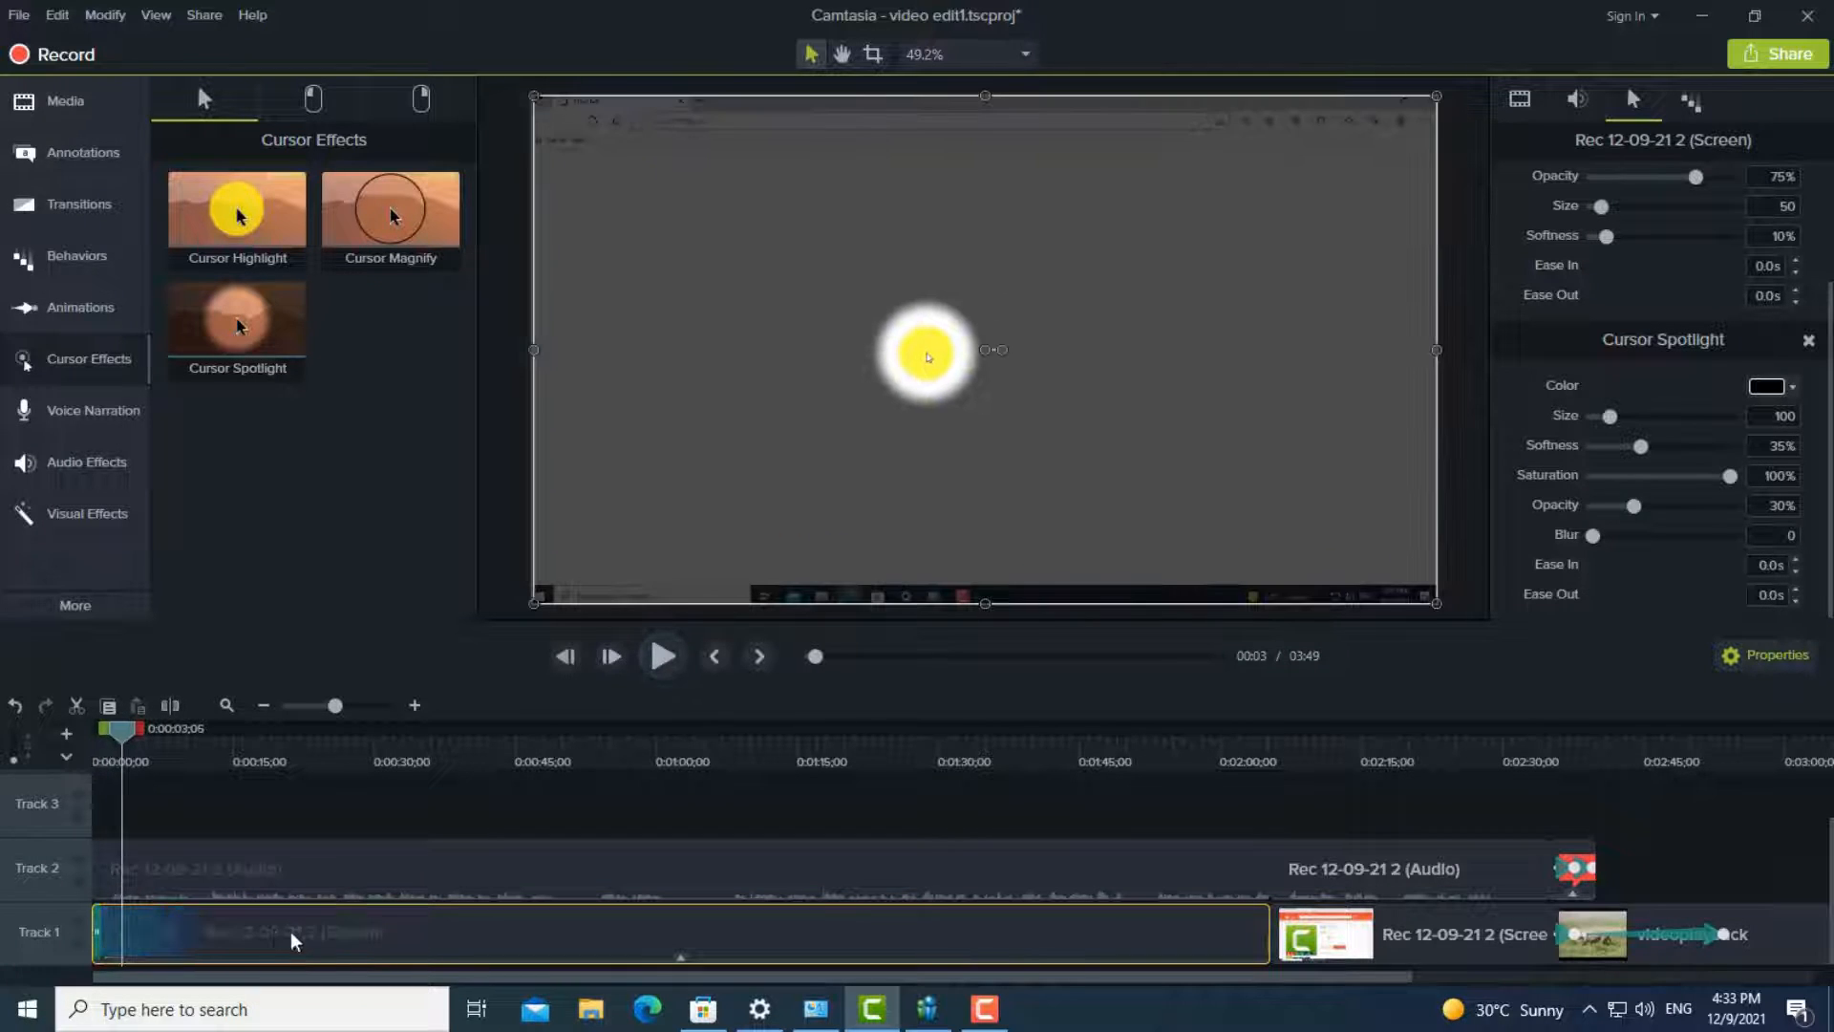
- Open the effects of the first screen recording clip for editing and delete its Cursor Spotlight effect
{"action": "right_click", "coordinate": [231, 940]}
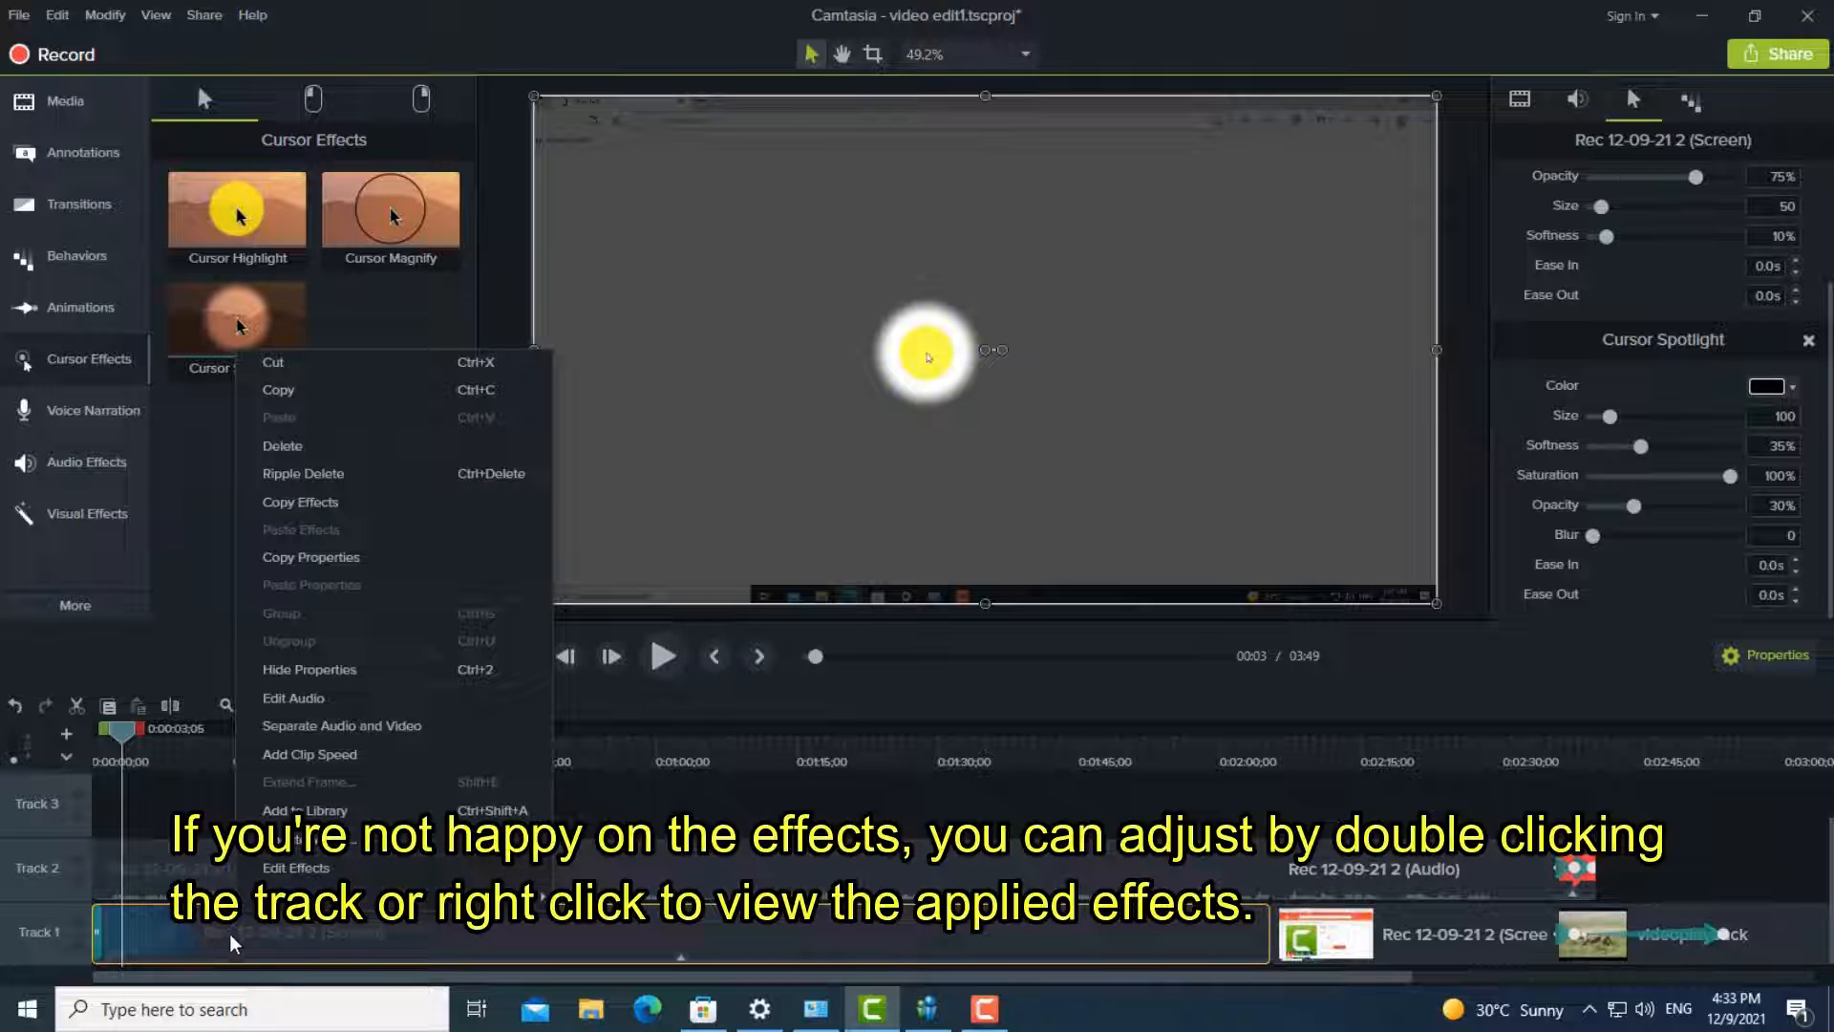
{"action": "left_click", "coordinate": [331, 869]}
{"action": "left_click", "coordinate": [191, 931]}
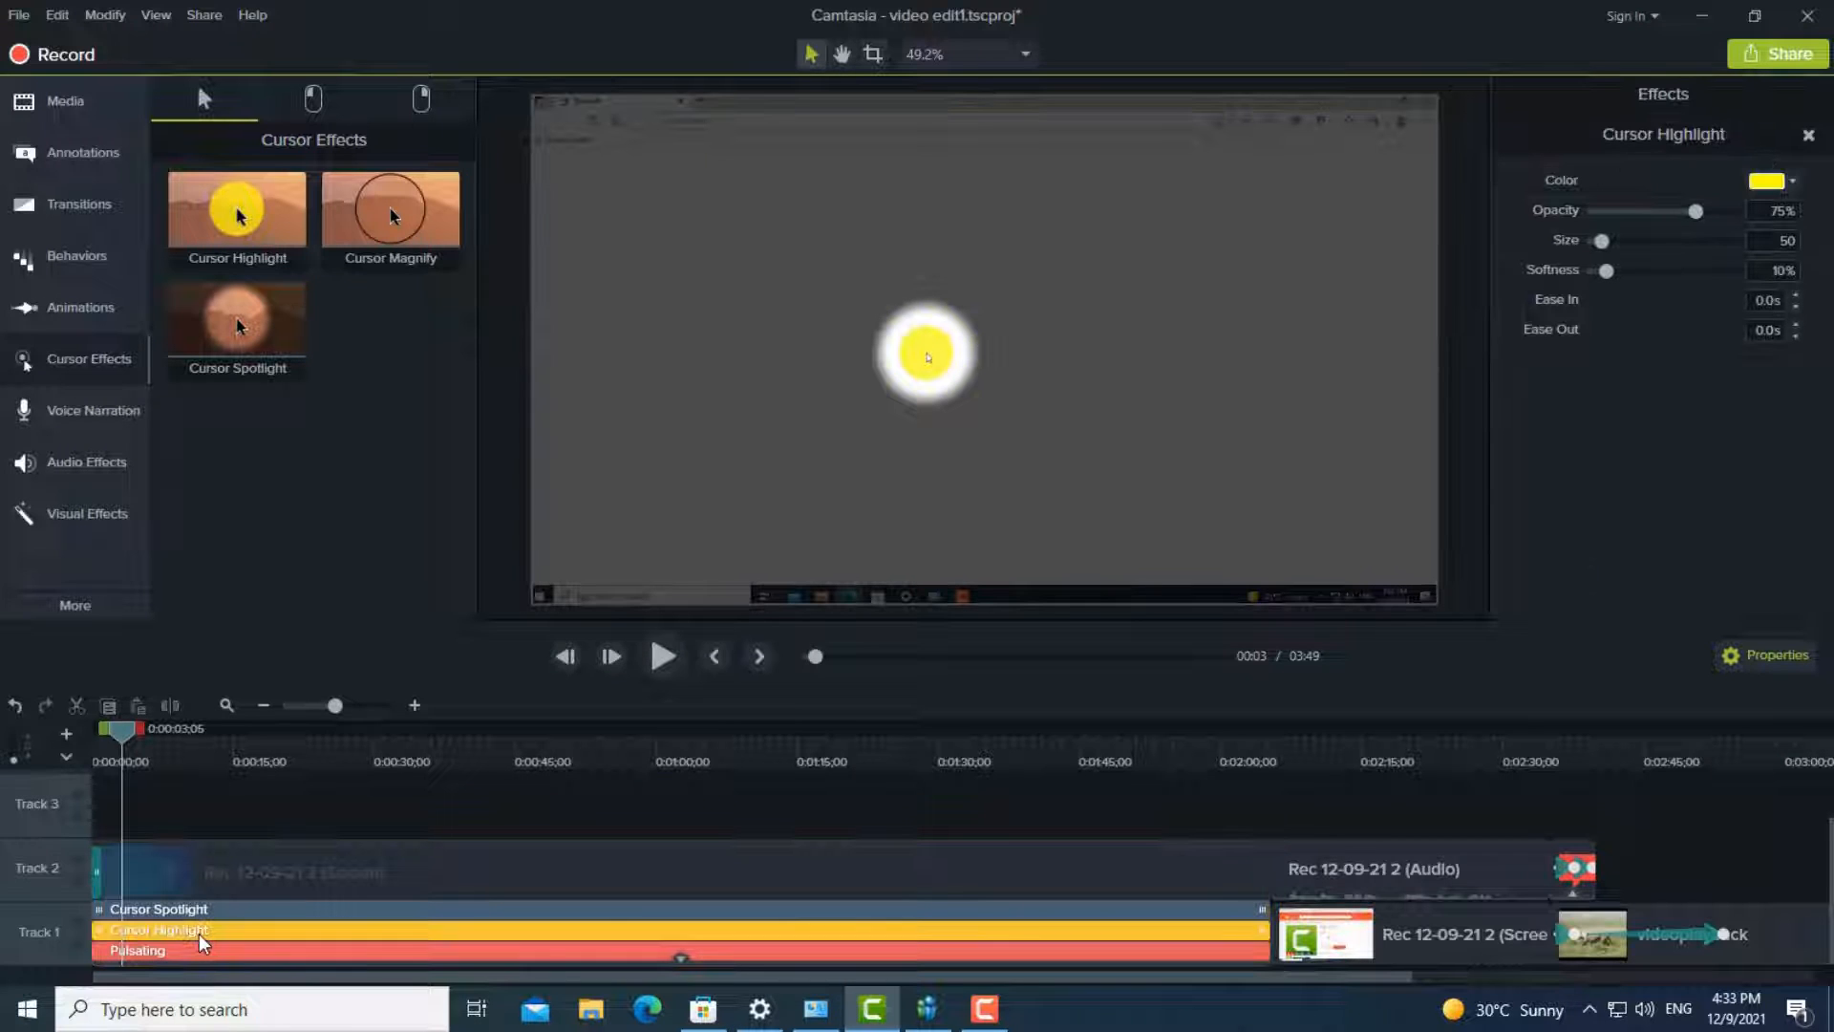
{"action": "right_click", "coordinate": [202, 931]}
{"action": "left_click", "coordinate": [153, 910]}
{"action": "right_click", "coordinate": [152, 910]}
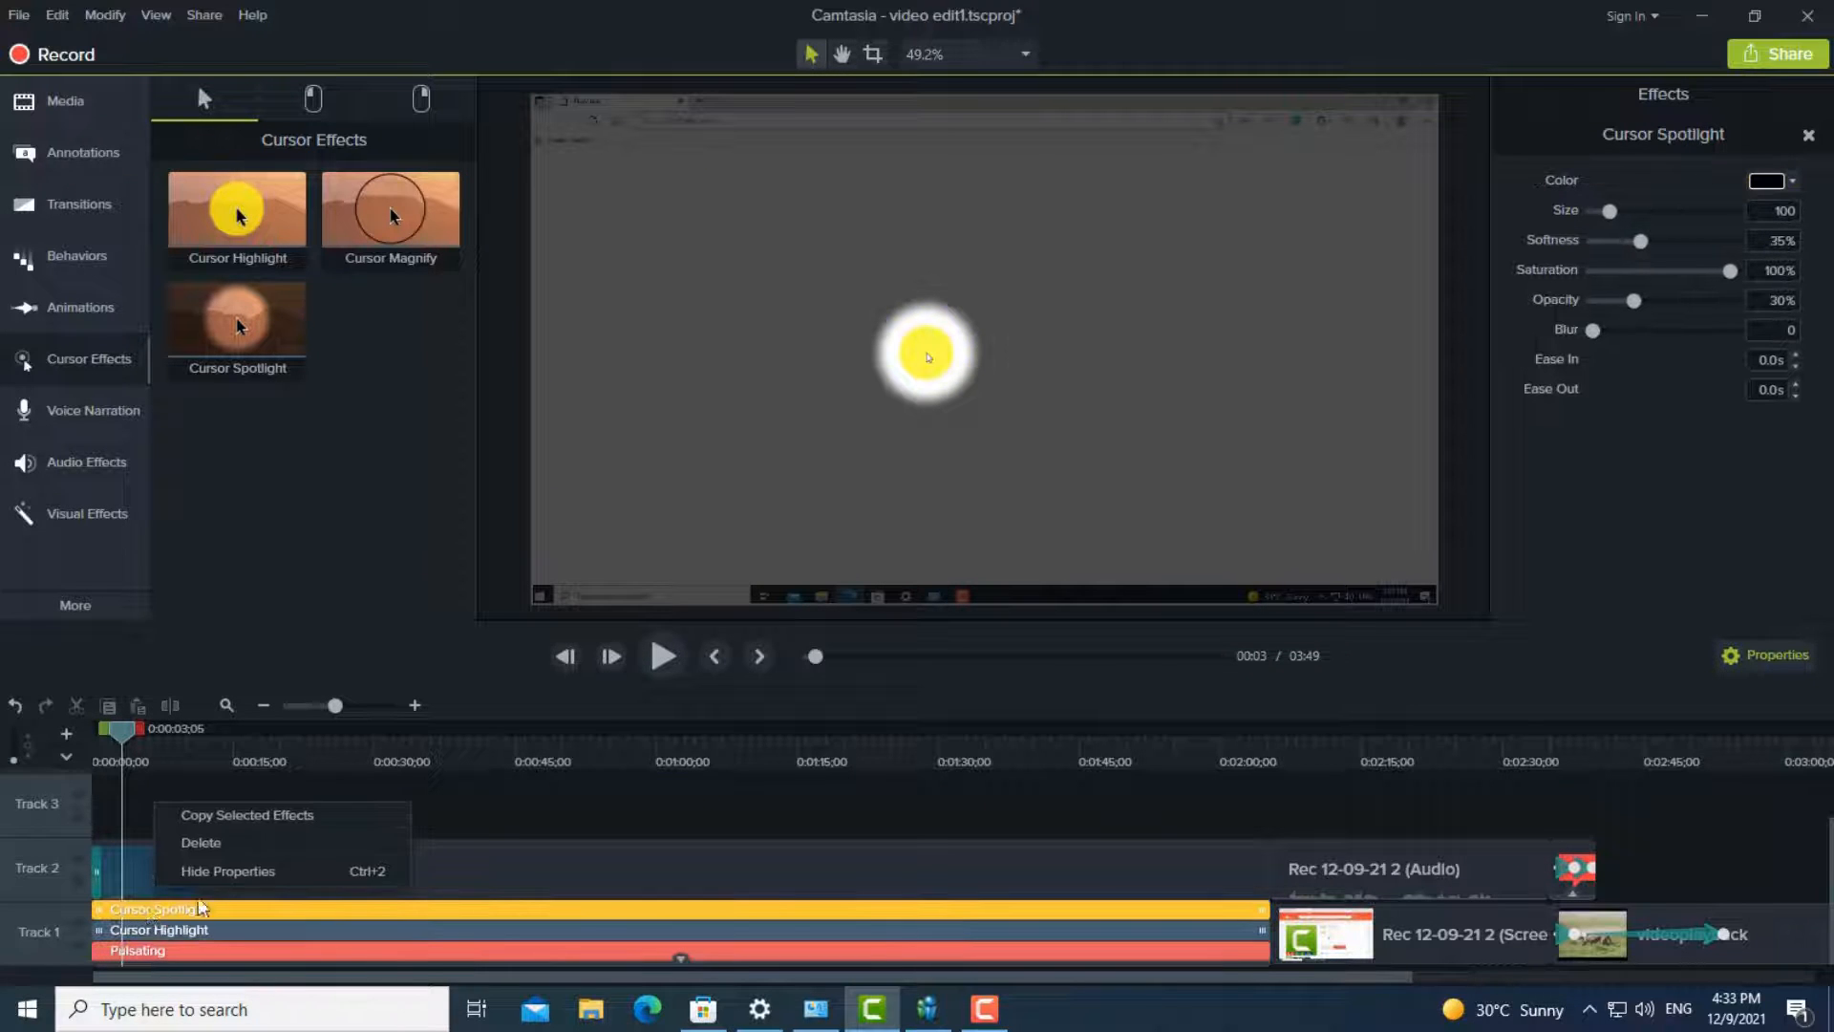
{"action": "left_click", "coordinate": [229, 844]}
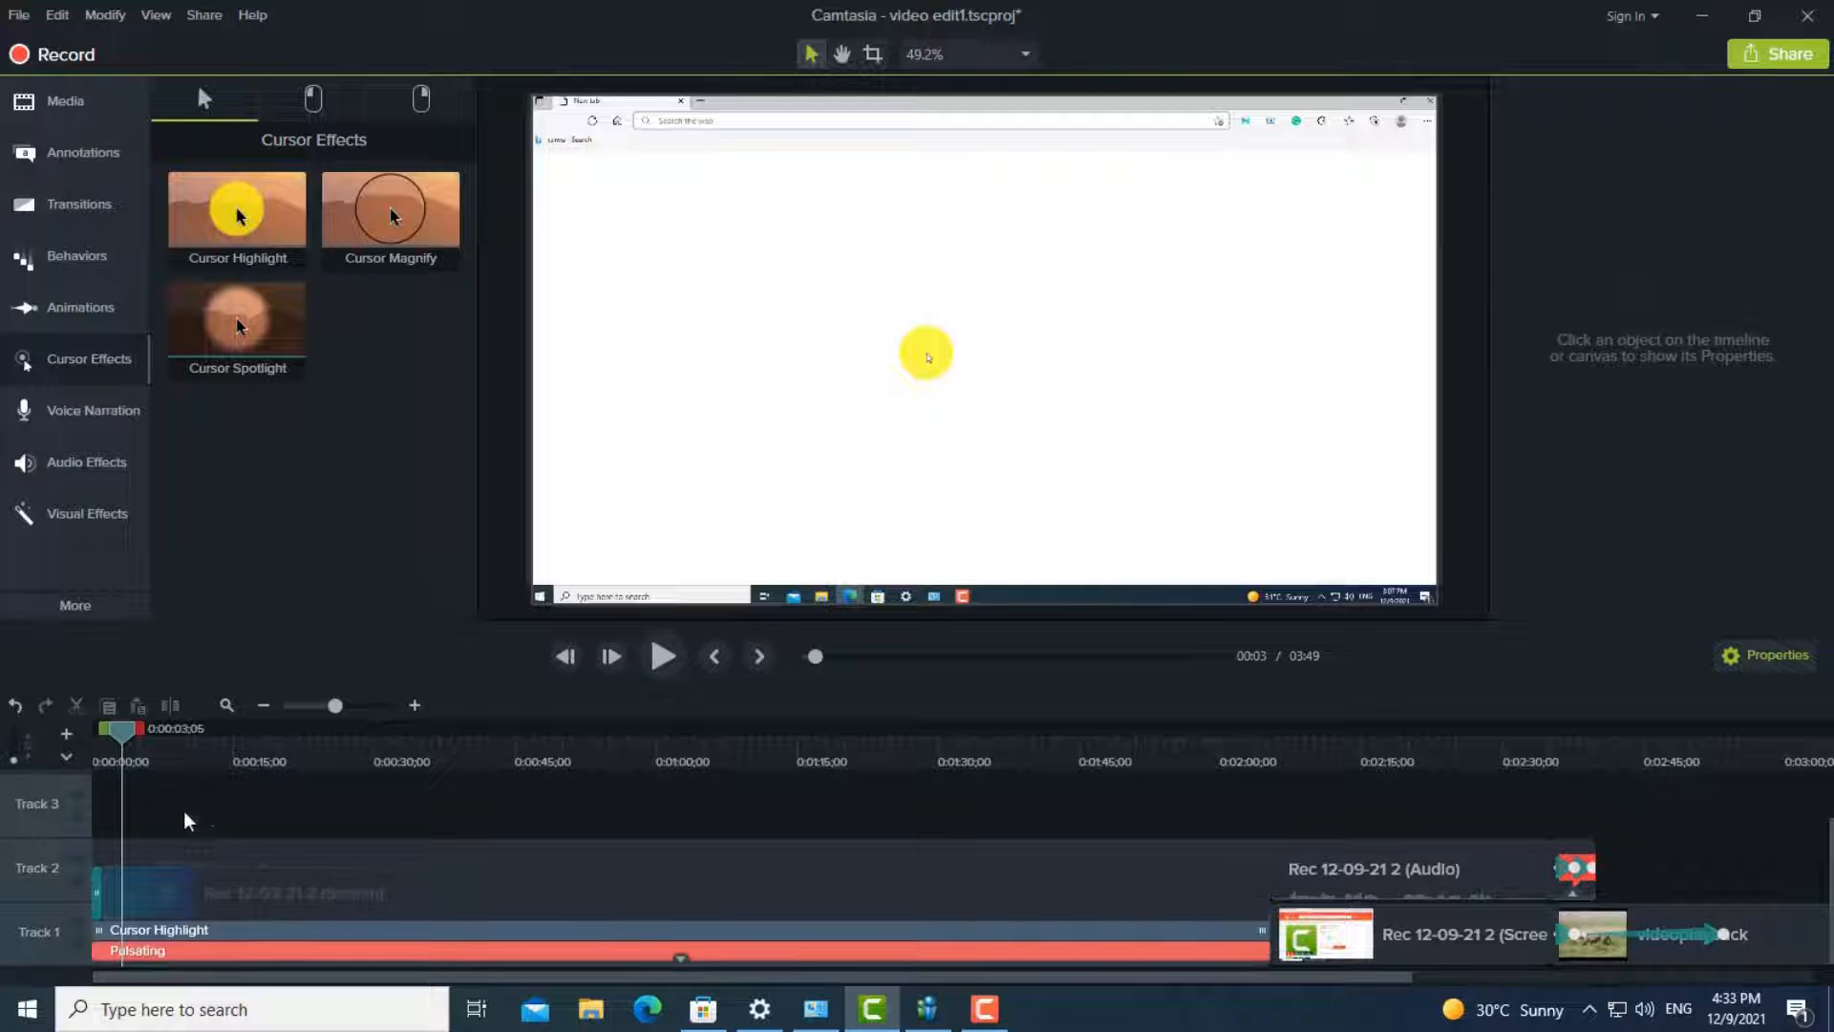
- Preview the clip with the remaining effects and examine the Cursor Highlight and Pulsating properties
{"action": "left_click", "coordinate": [664, 655]}
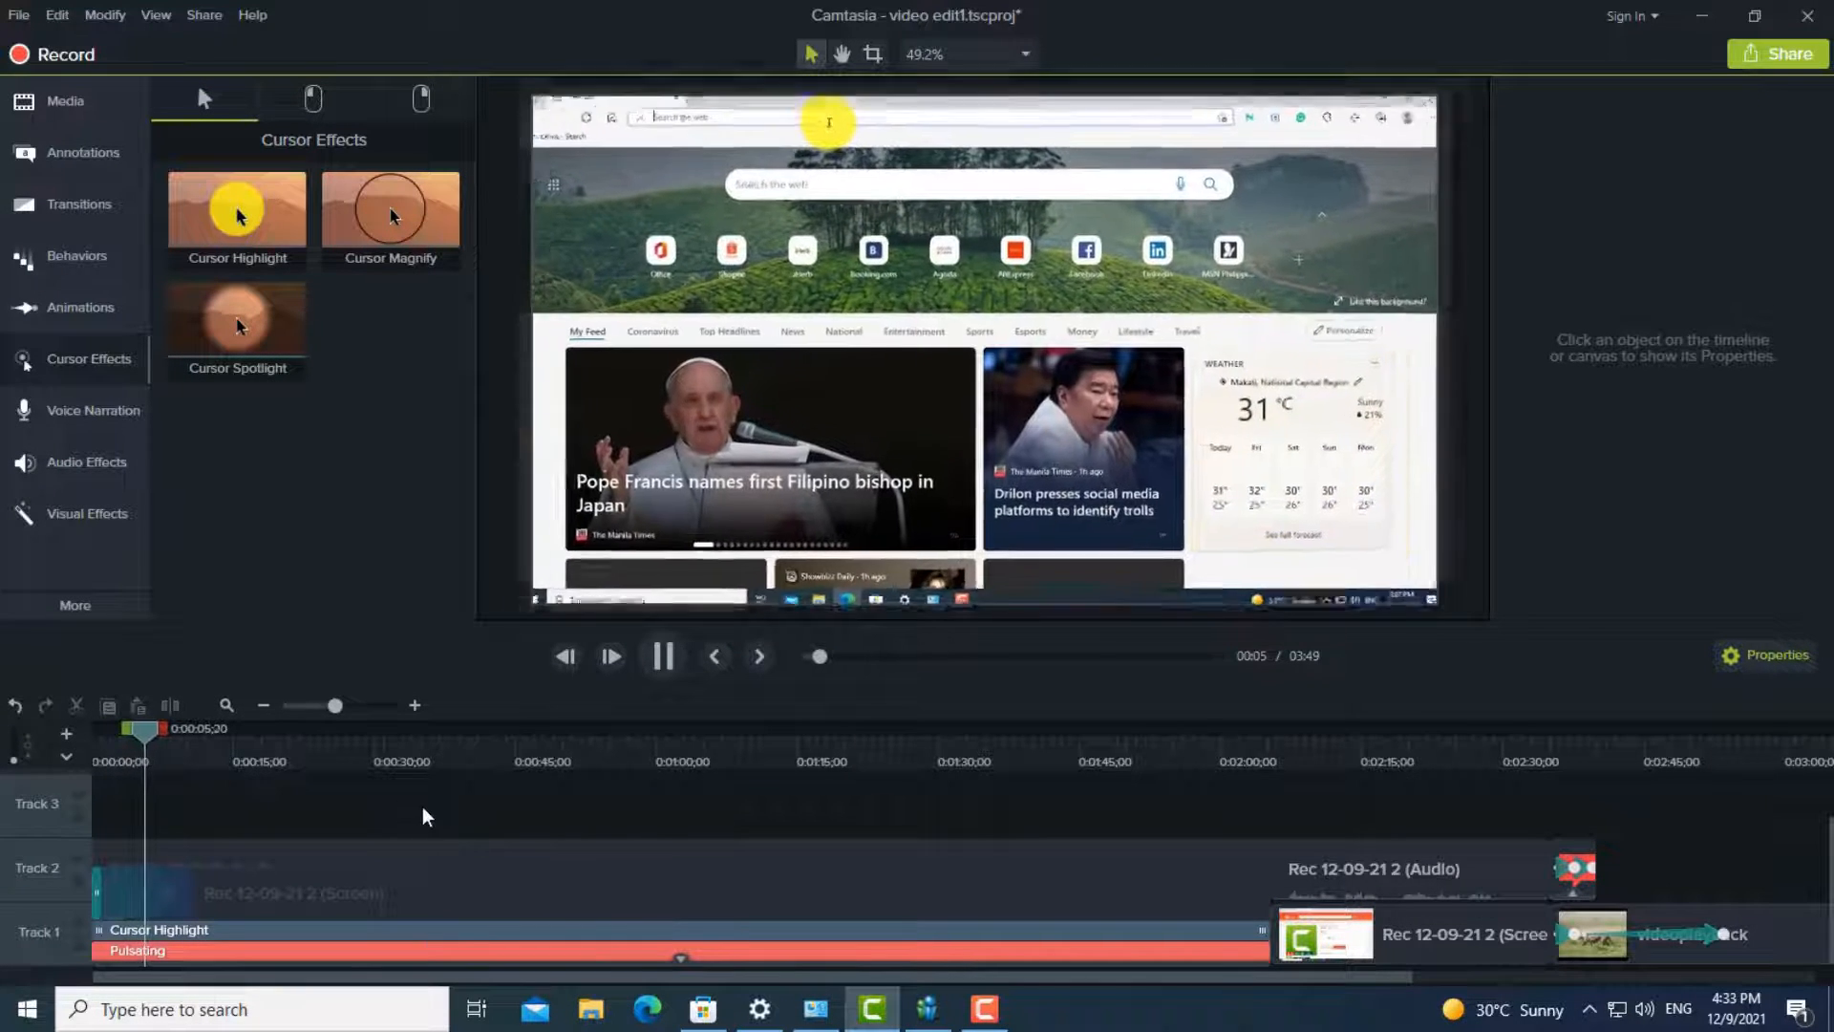
{"action": "right_click", "coordinate": [206, 951]}
{"action": "left_click", "coordinate": [199, 931]}
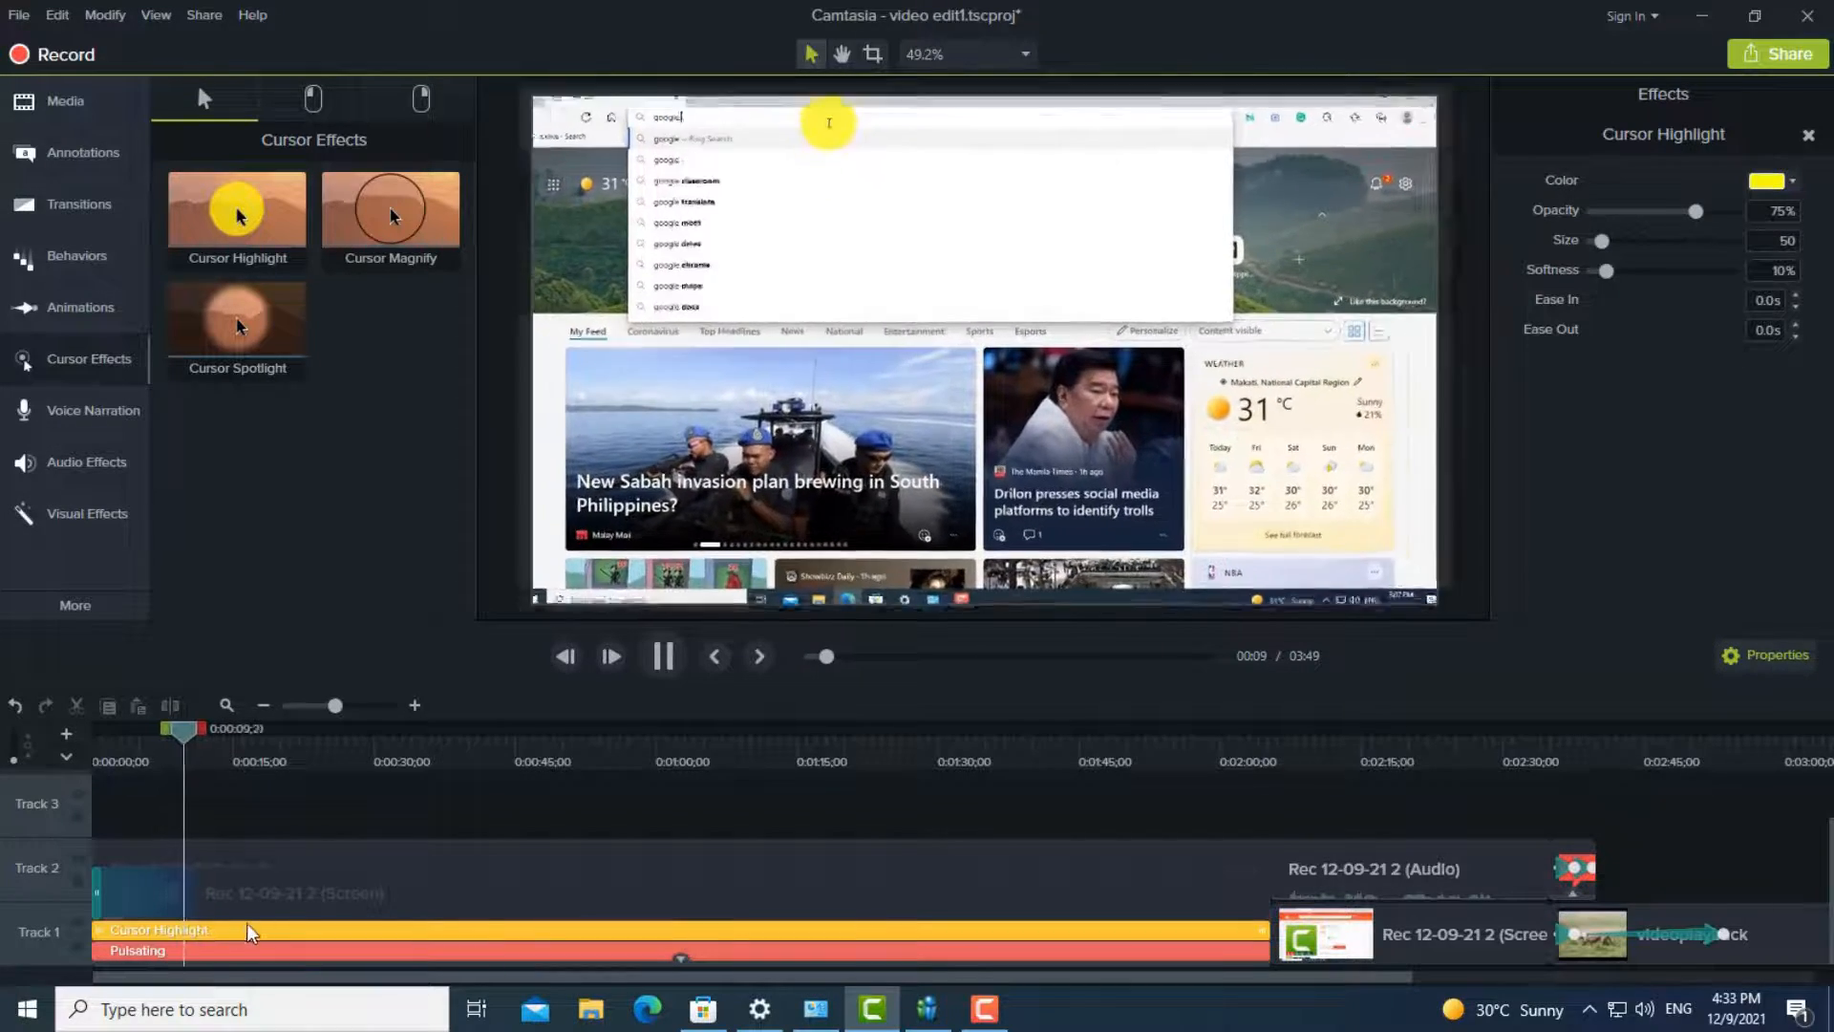
{"action": "left_click", "coordinate": [436, 952]}
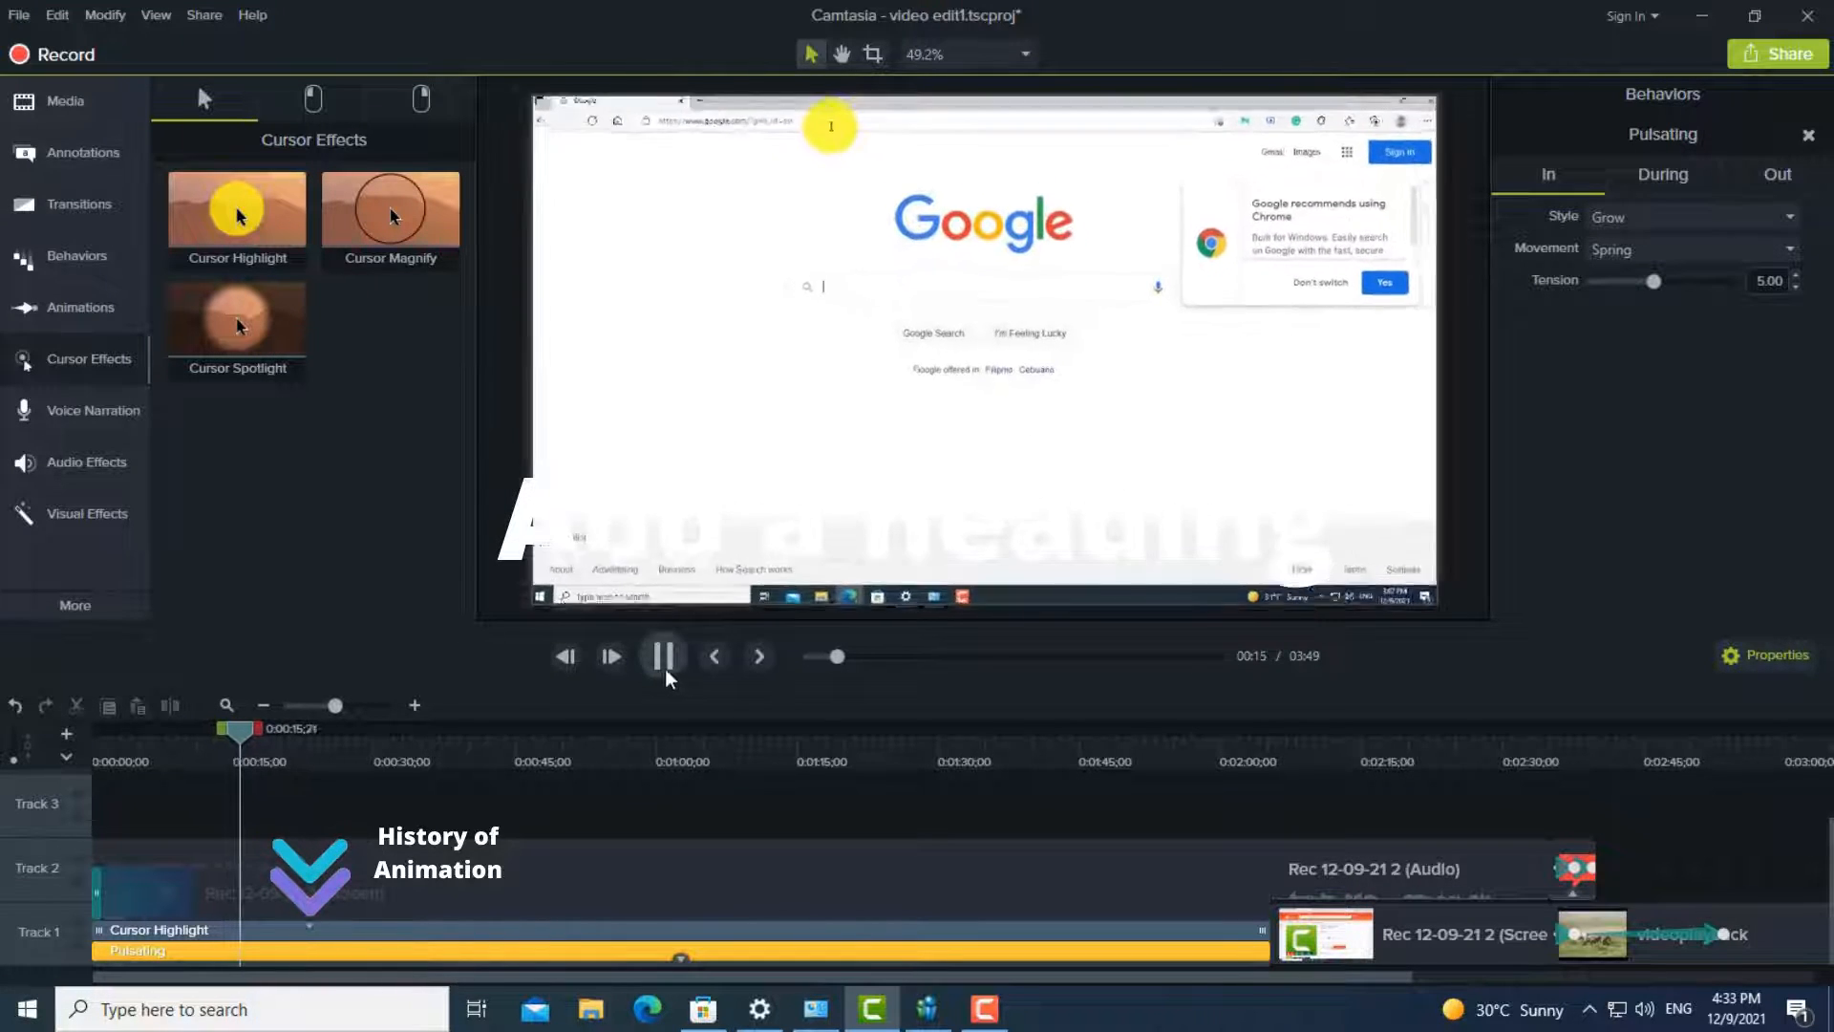
- Record a voice narration of about 8 seconds from the timeline start with the timeline muted, and save it as "test voice"
{"action": "left_click", "coordinate": [77, 409]}
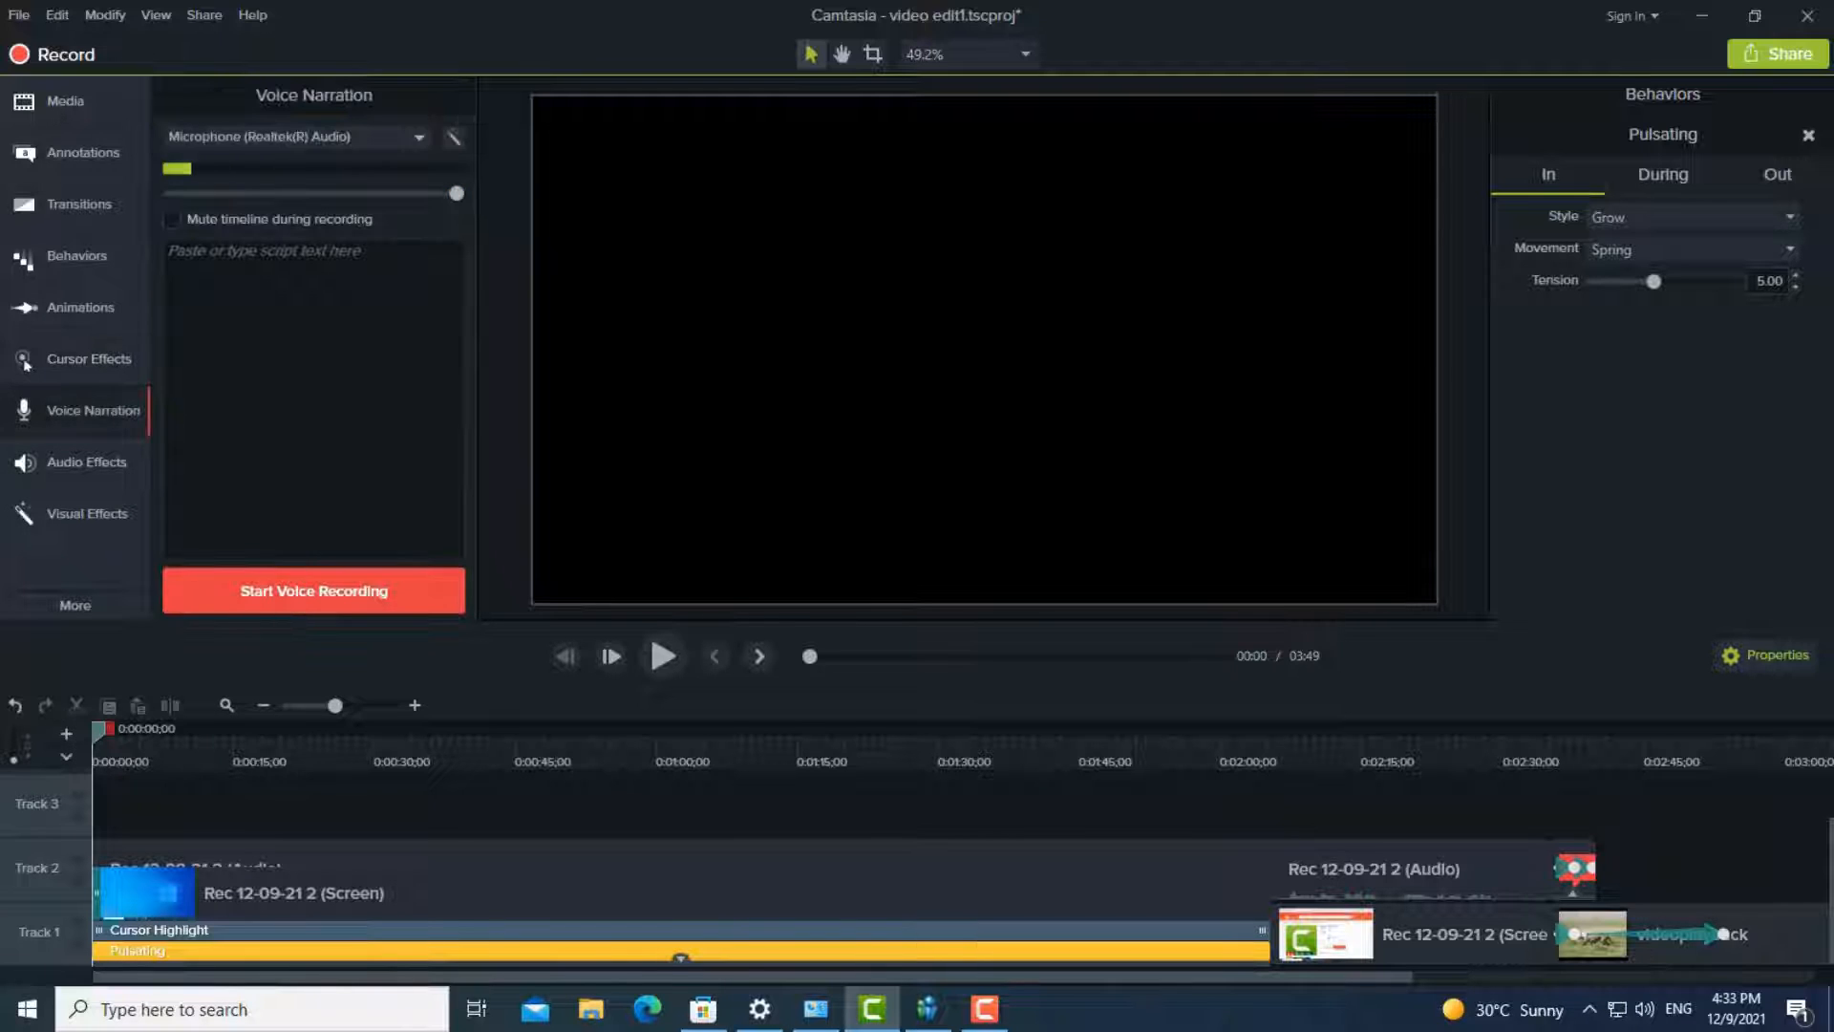
{"action": "left_click", "coordinate": [173, 220]}
{"action": "left_click", "coordinate": [173, 221]}
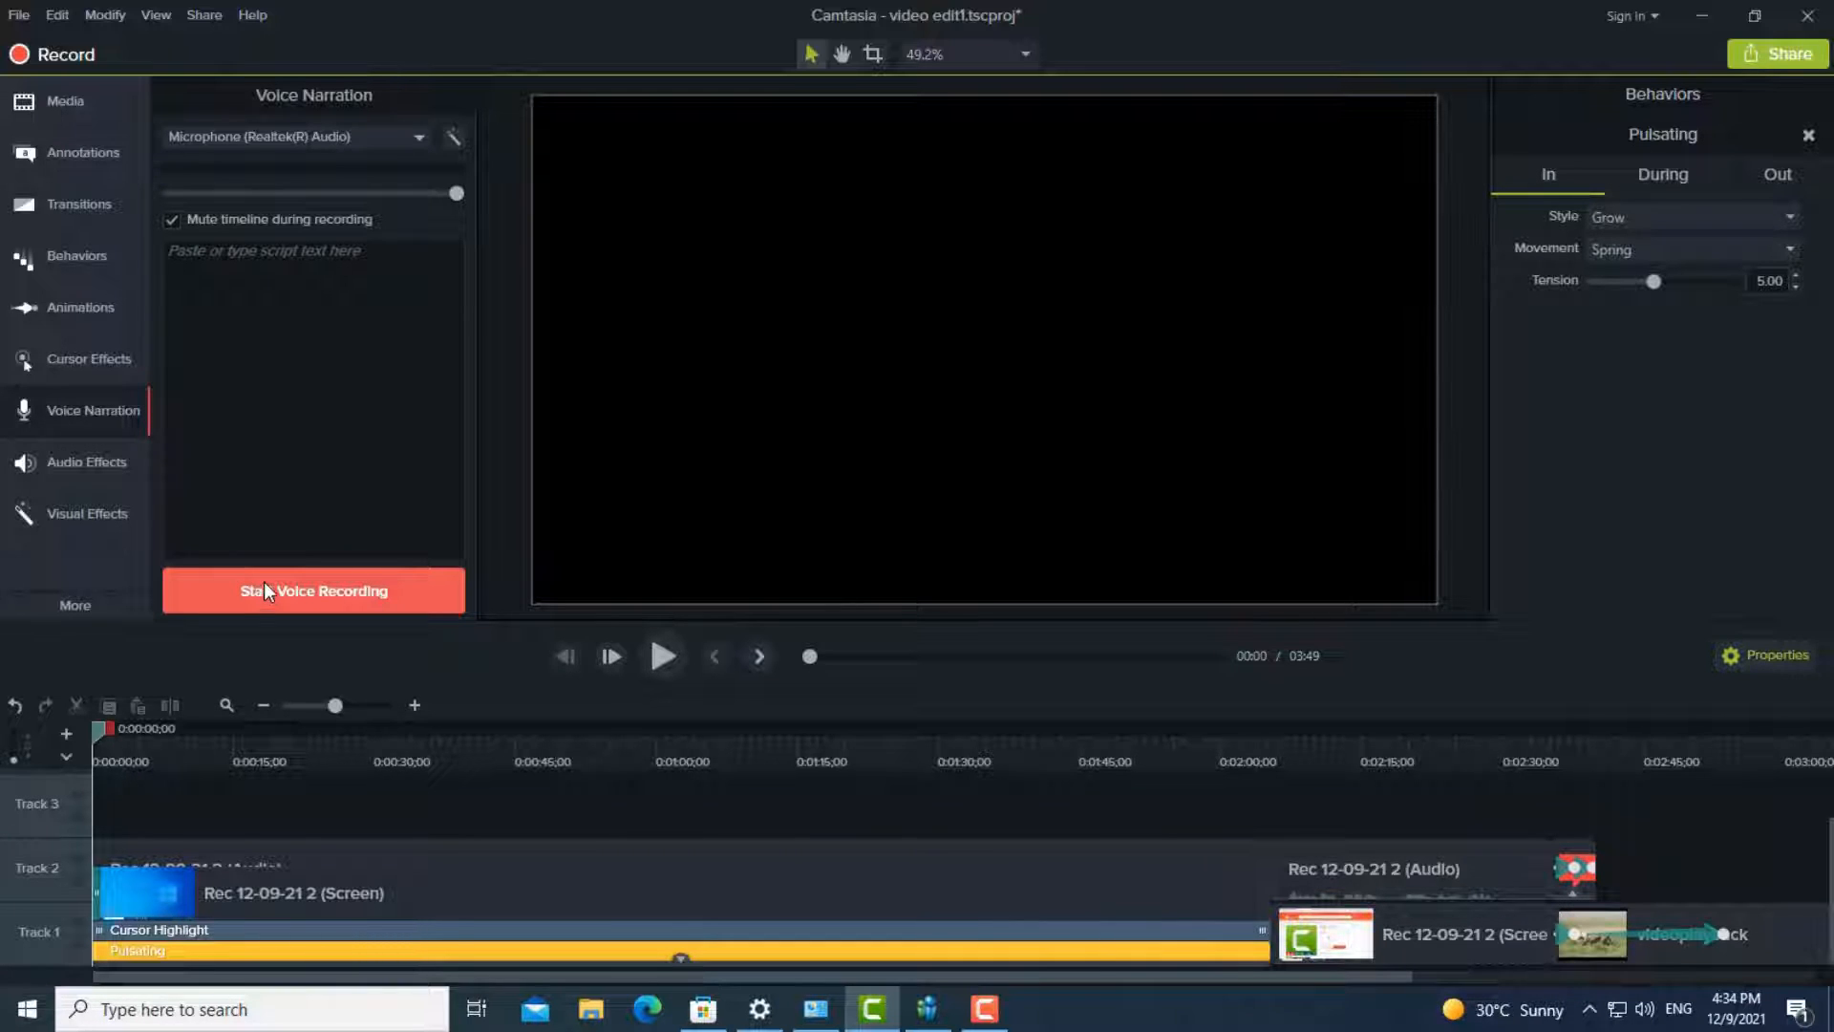
{"action": "left_click", "coordinate": [249, 594]}
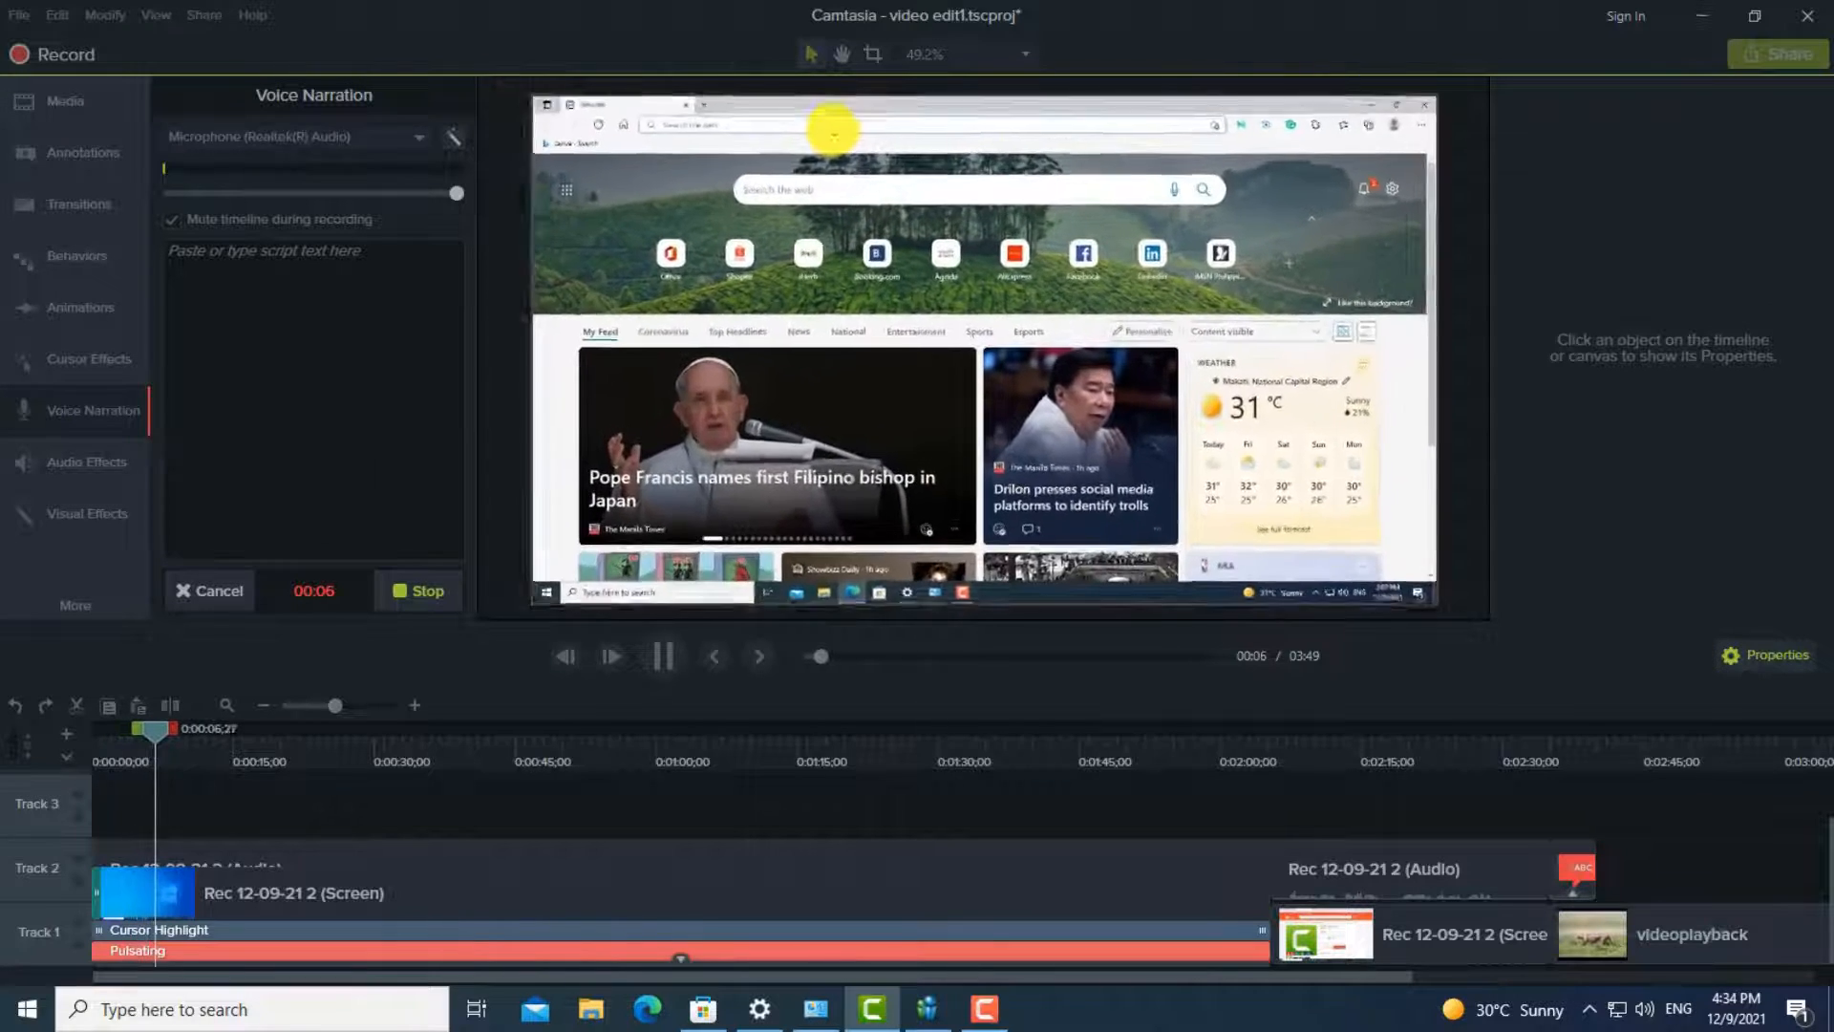
{"action": "left_click", "coordinate": [426, 591]}
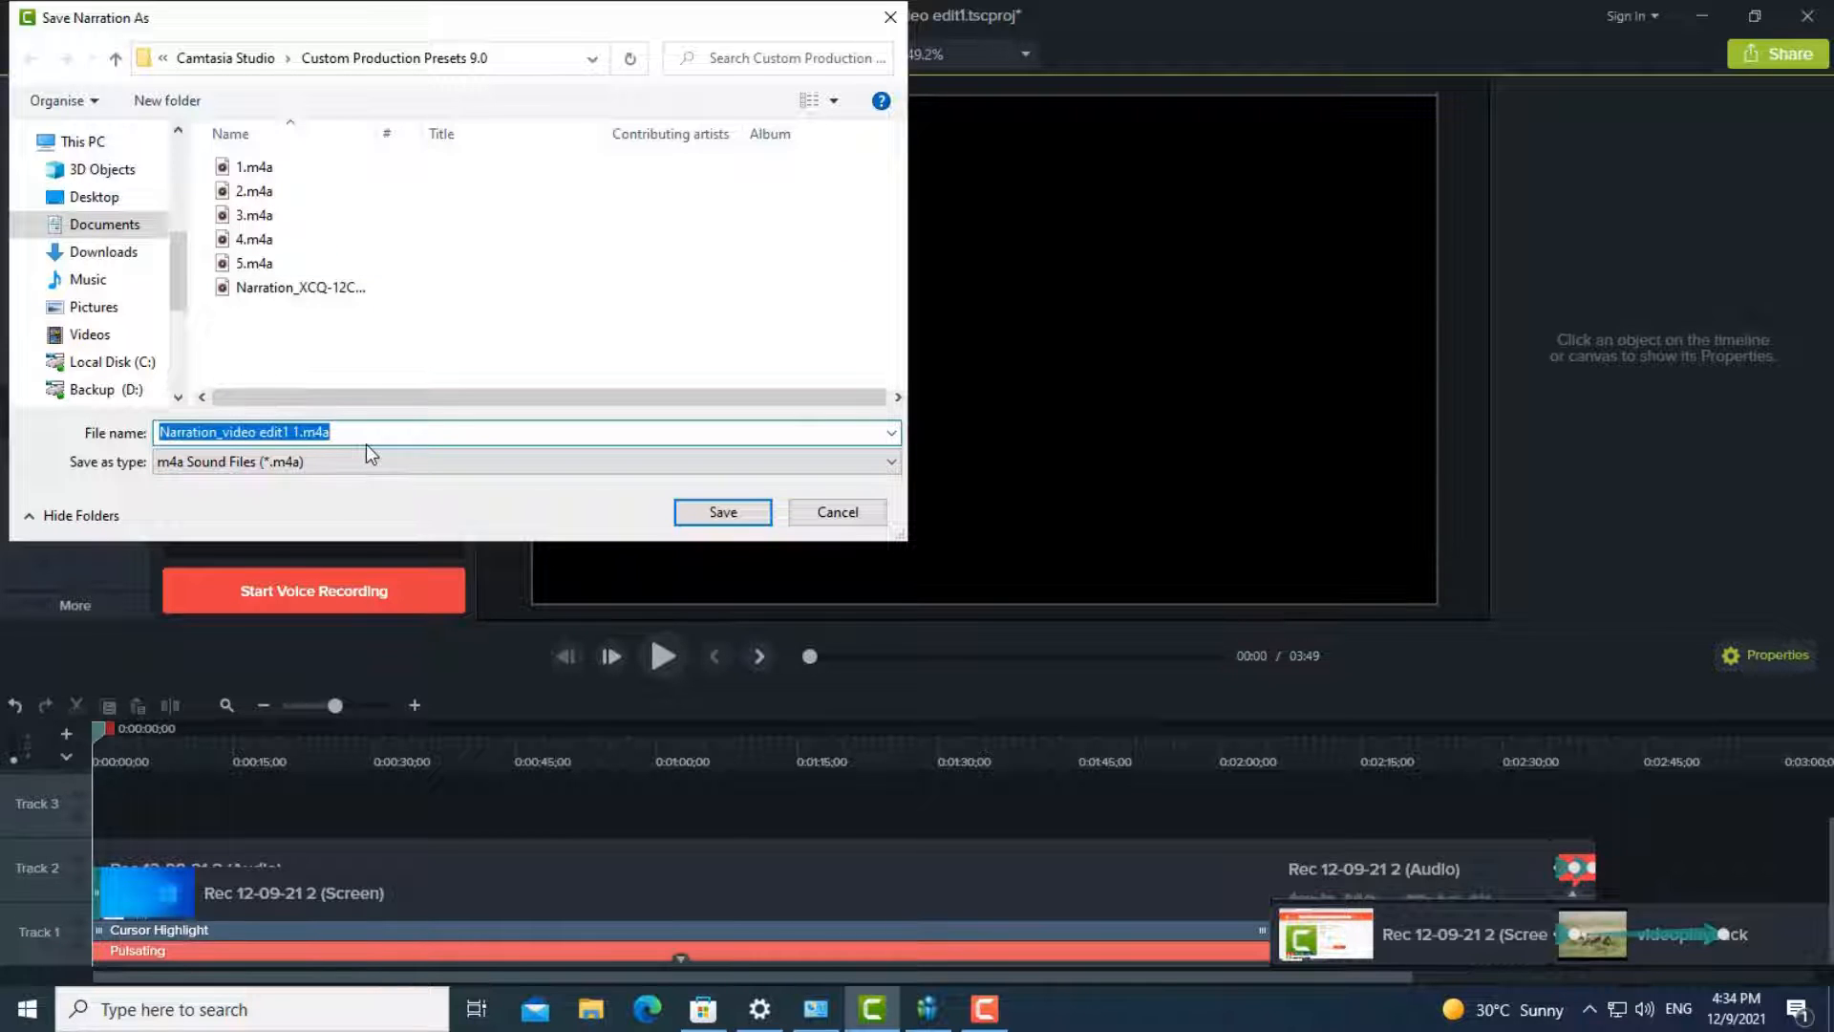
{"action": "type", "text": "test voice"}
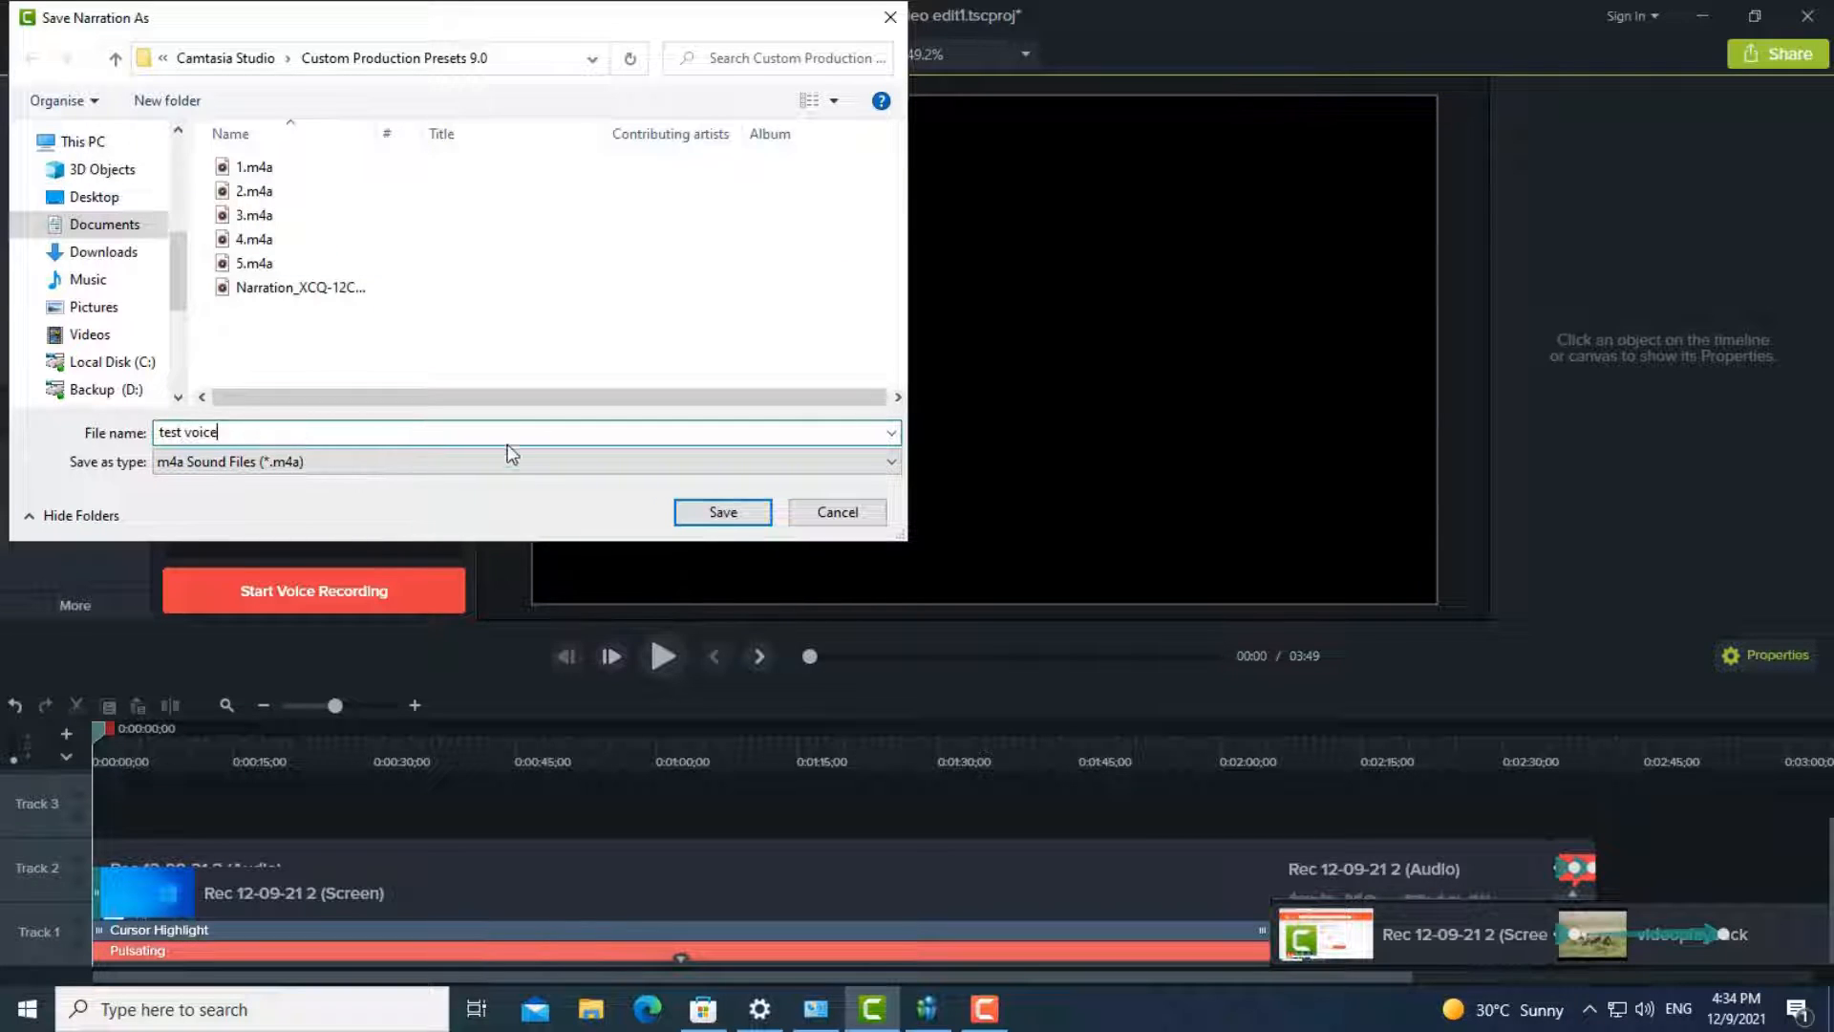
{"action": "left_click", "coordinate": [718, 512]}
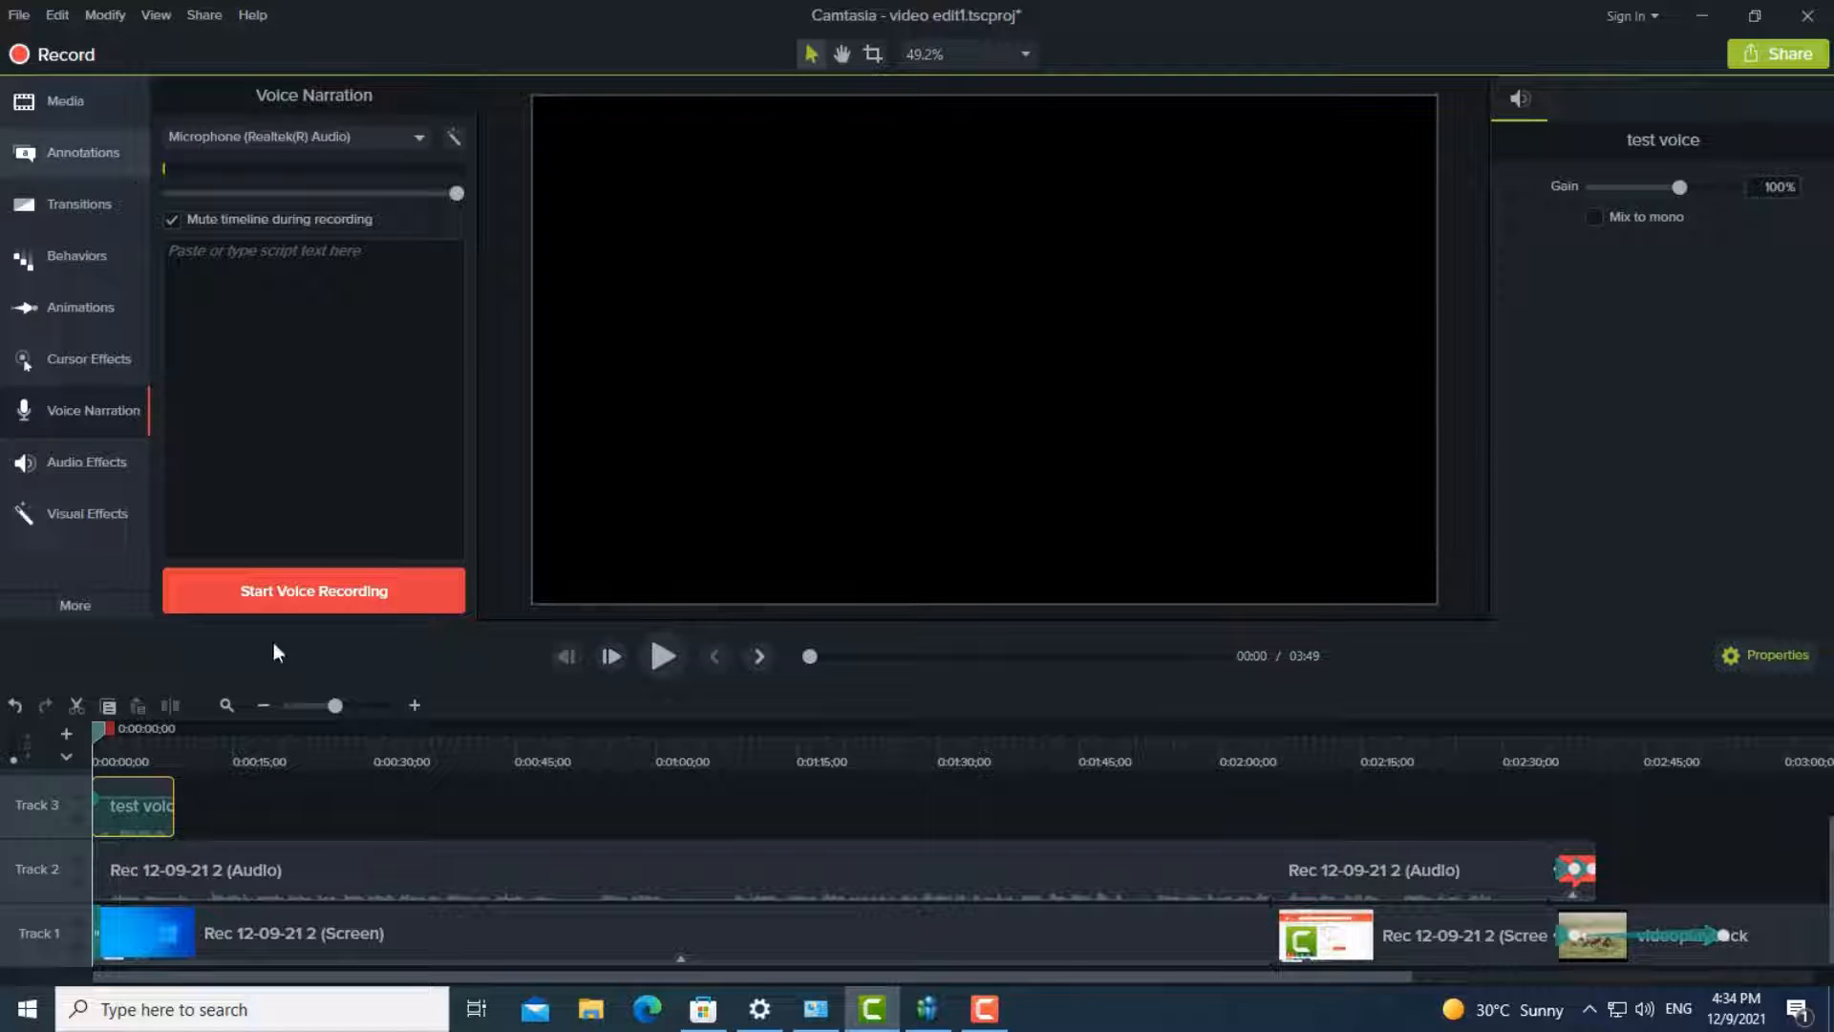
- Play back the test voice narration, and trim the start of the first audio clip on Track 2 to about 0:09
{"action": "left_click", "coordinate": [661, 656]}
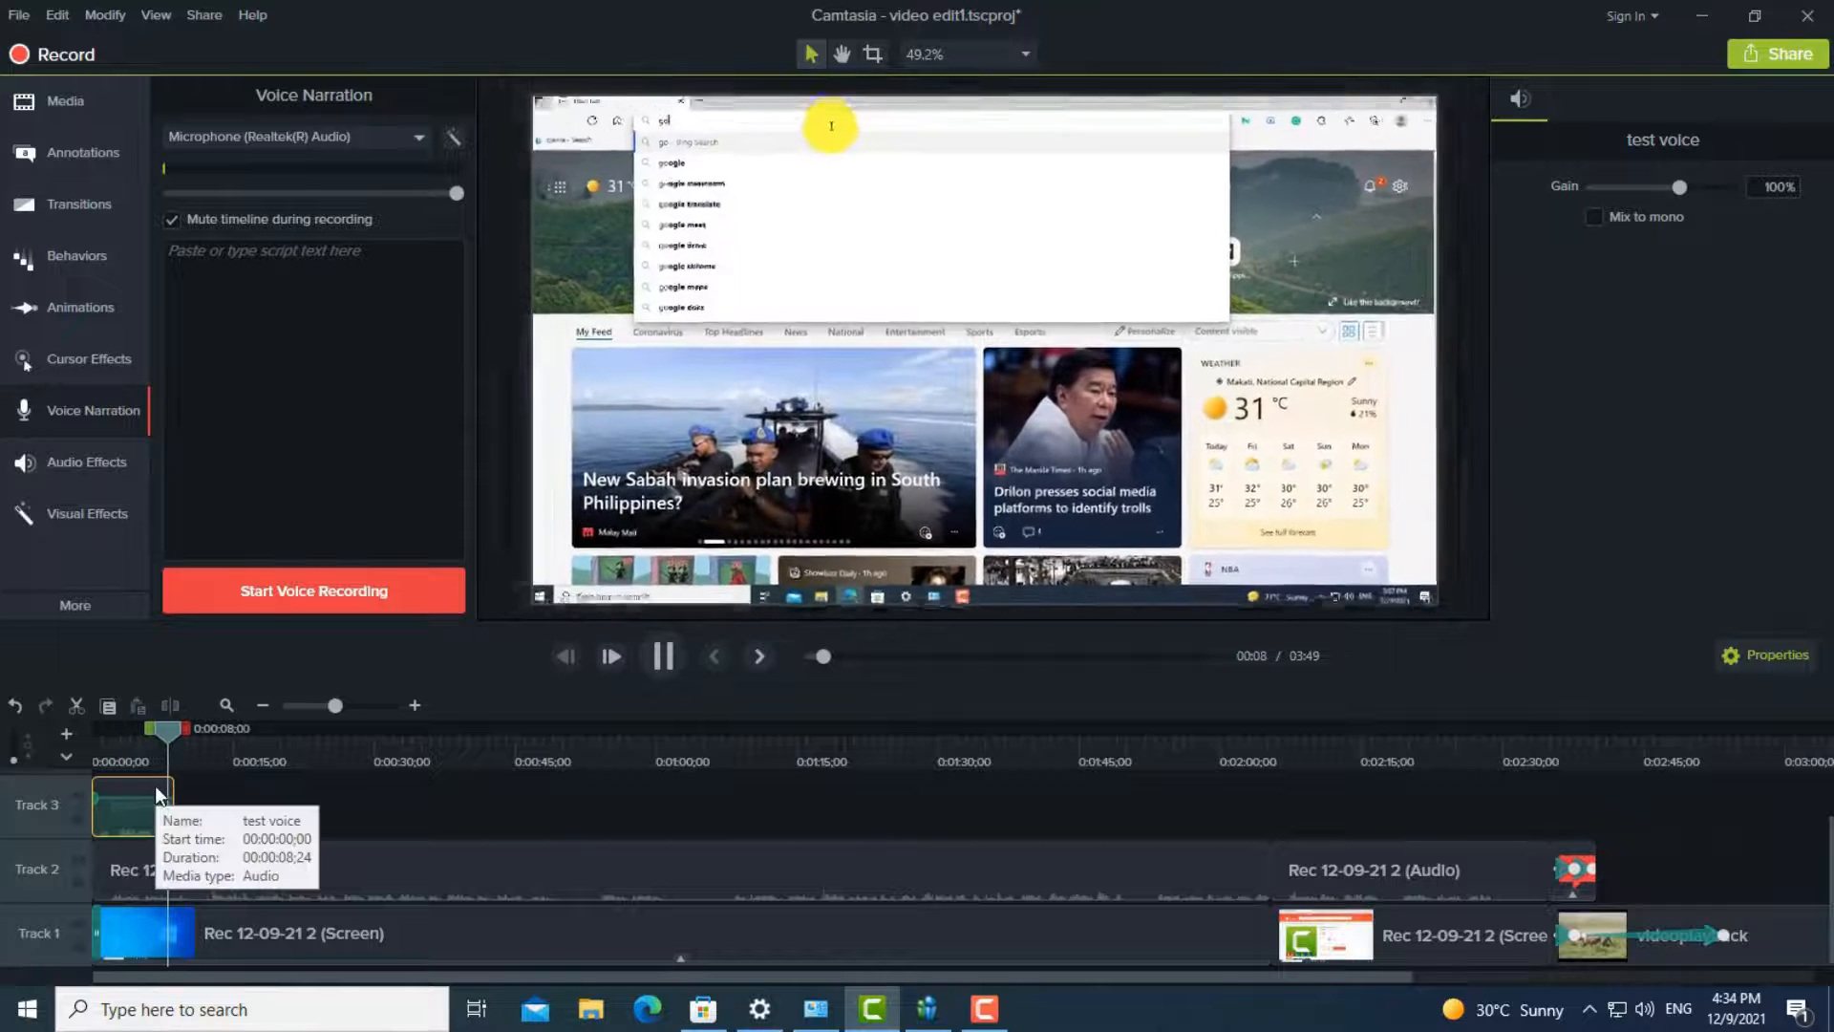
{"action": "left_click", "coordinate": [664, 657]}
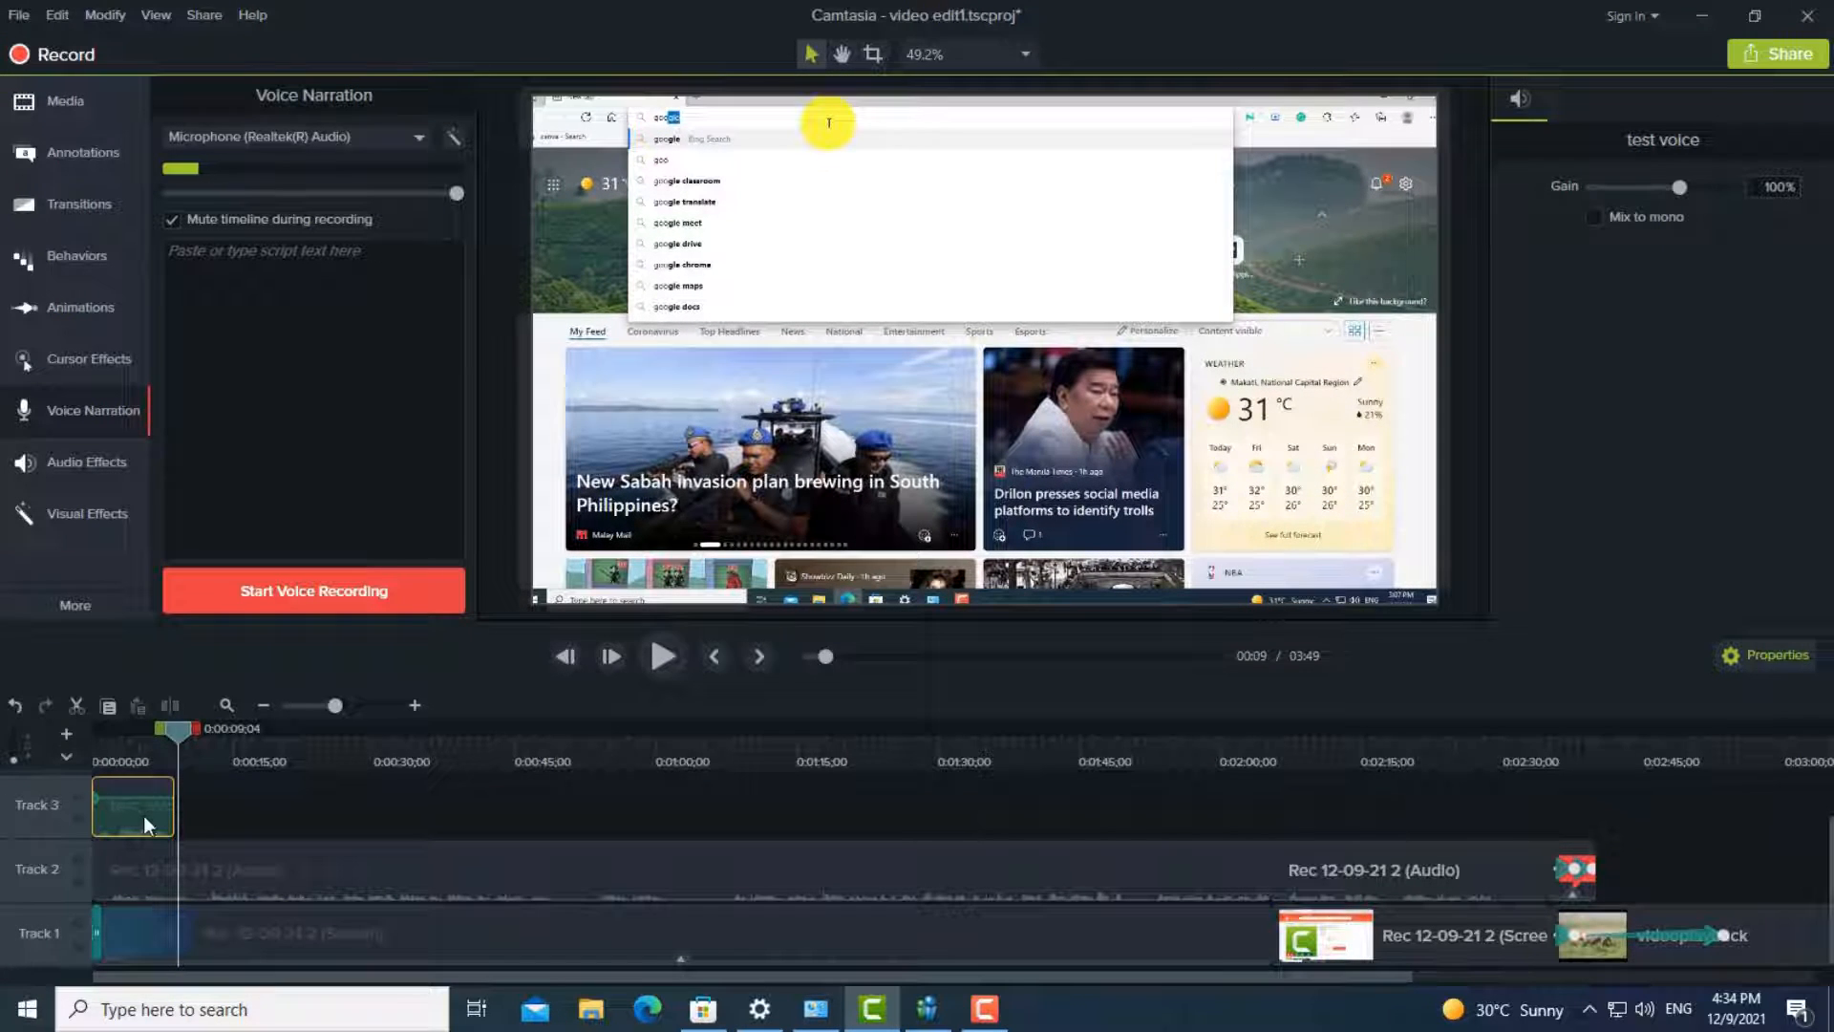
{"action": "mouse_move", "coordinate": [147, 812]}
{"action": "left_mouse_down"}
{"action": "mouse_move", "coordinate": [229, 818]}
{"action": "mouse_move", "coordinate": [120, 829]}
{"action": "left_mouse_up"}
{"action": "left_click", "coordinate": [105, 926]}
{"action": "left_click", "coordinate": [147, 886]}
{"action": "left_click", "coordinate": [153, 856]}
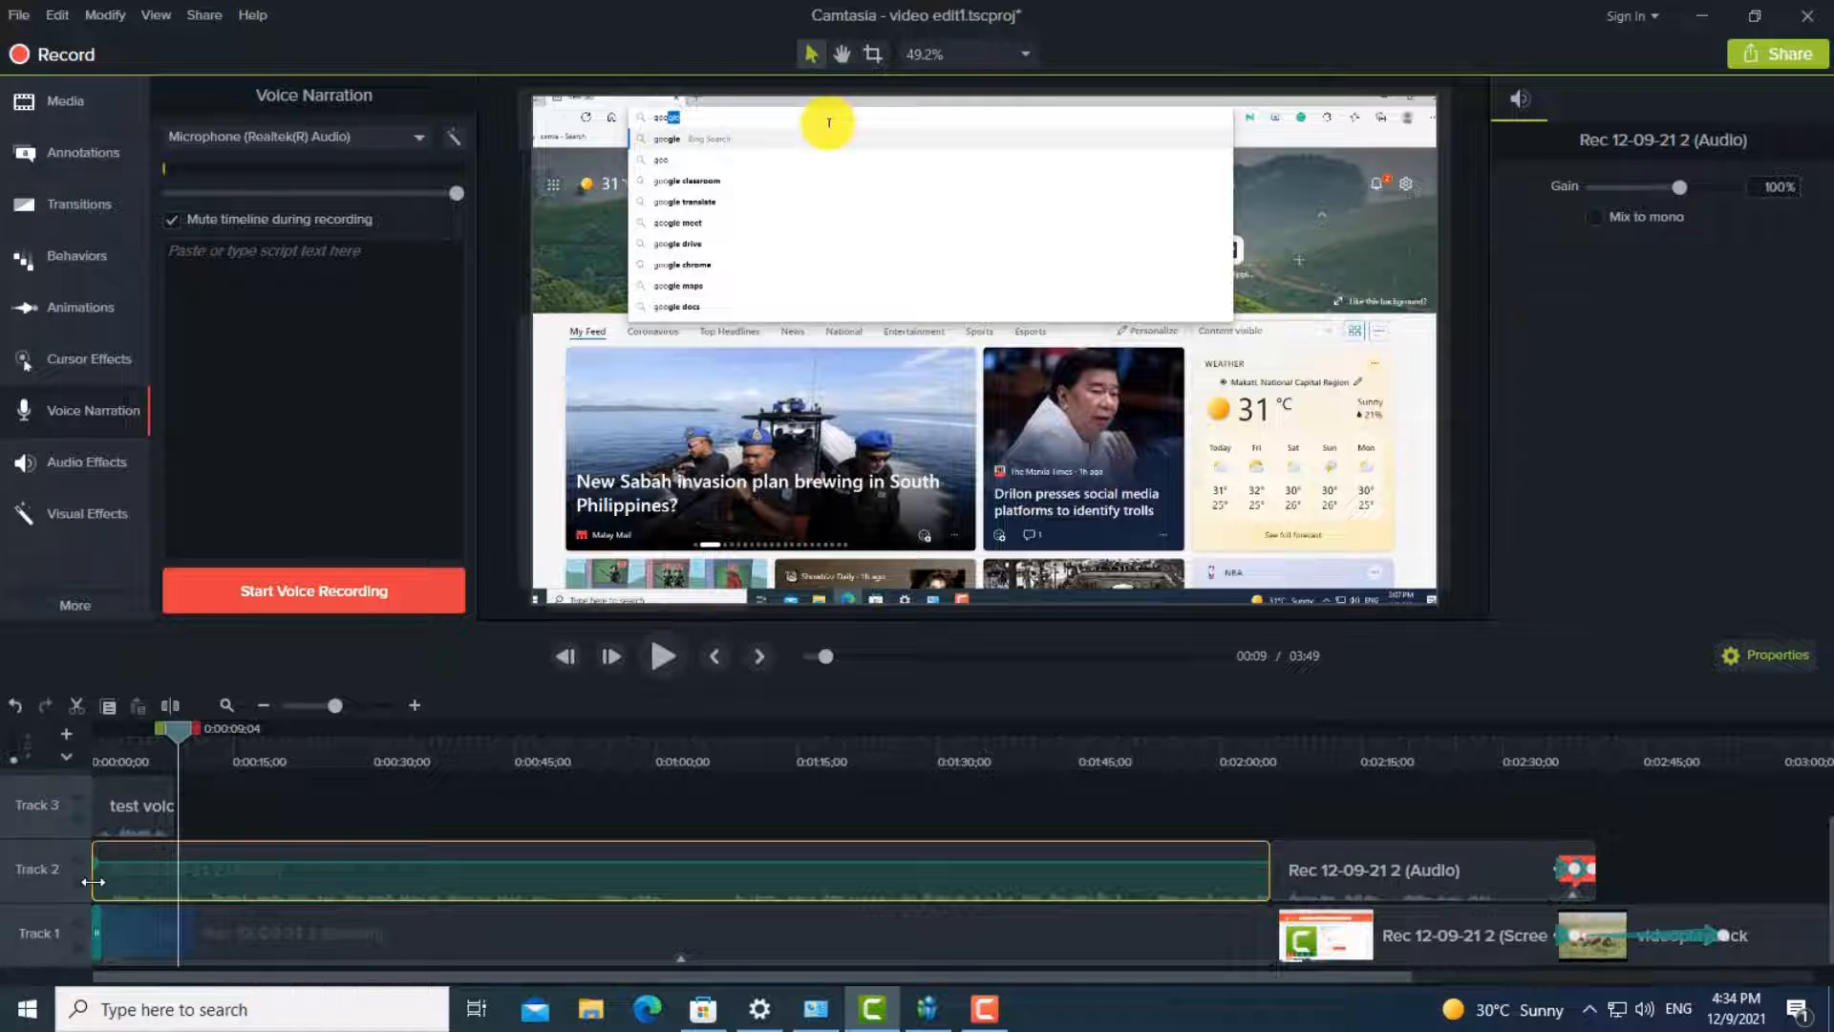
{"action": "left_click_drag", "start_coordinate": [93, 881], "coordinate": [182, 880]}
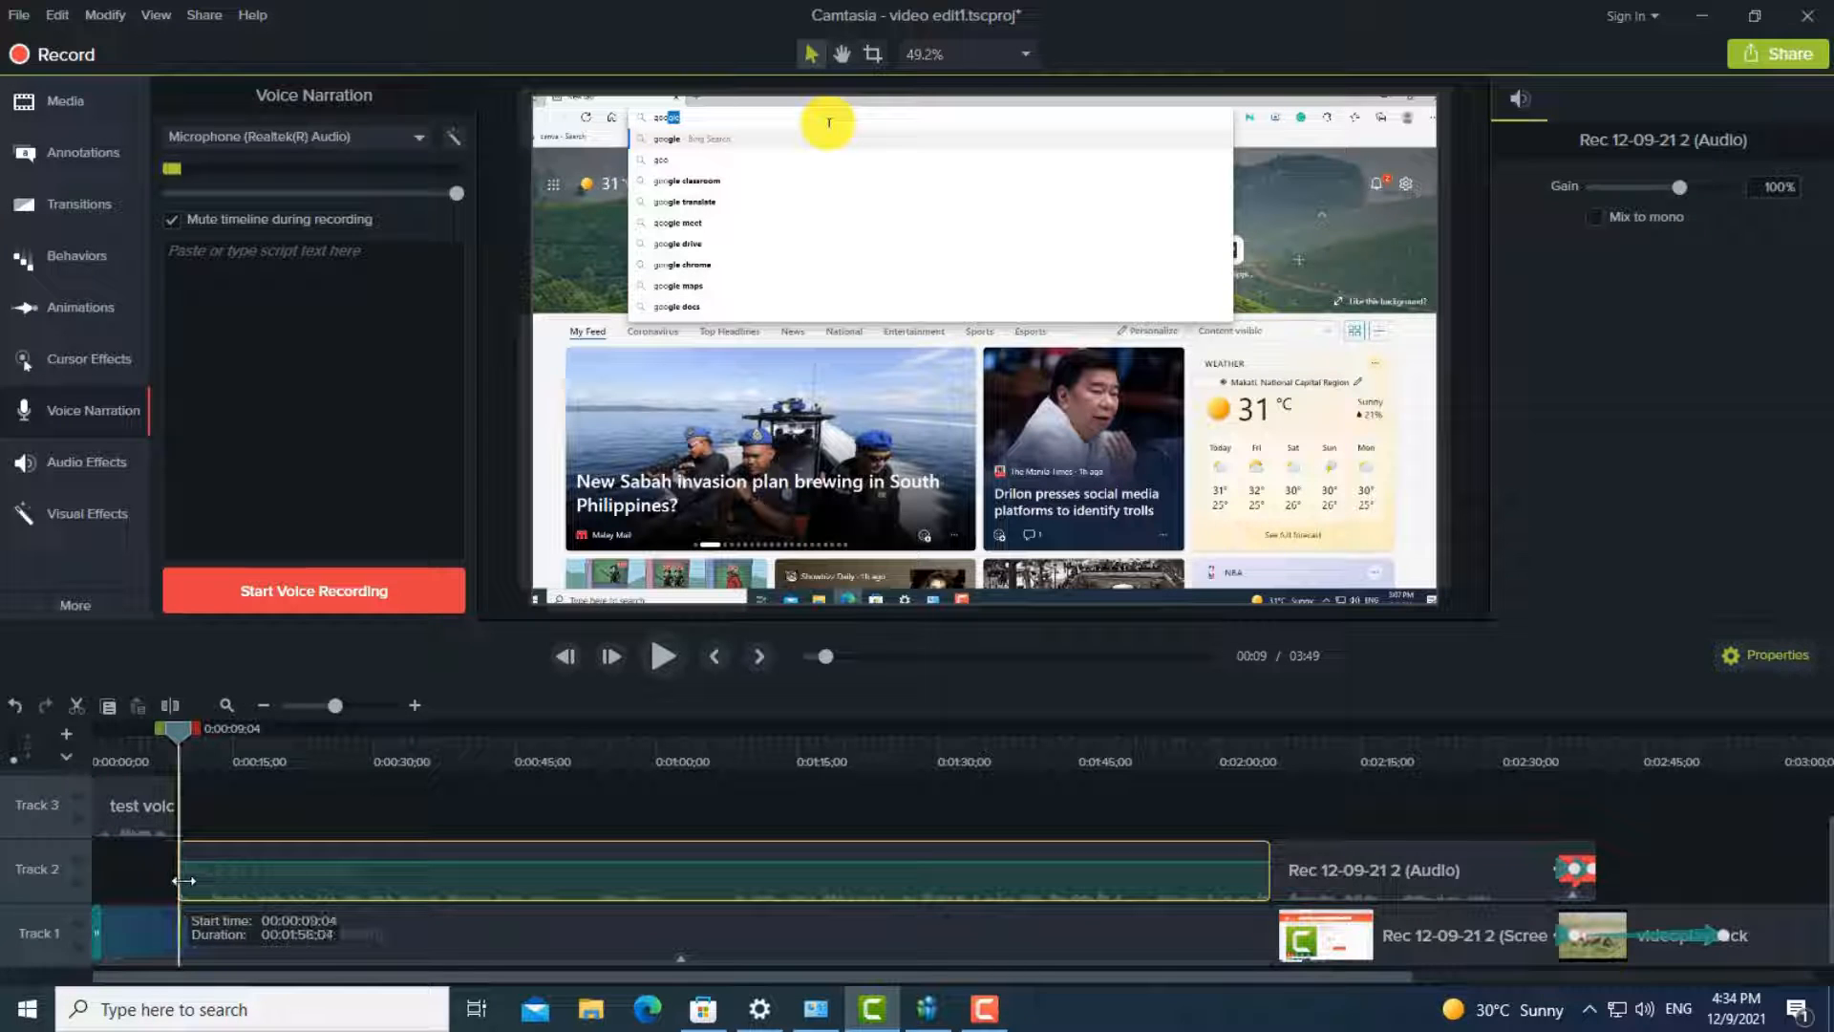
- Preview the narration and trimmed audio from the start of the timeline, then return the playhead to about 0:02
{"action": "left_click_drag", "start_coordinate": [162, 732], "coordinate": [84, 741]}
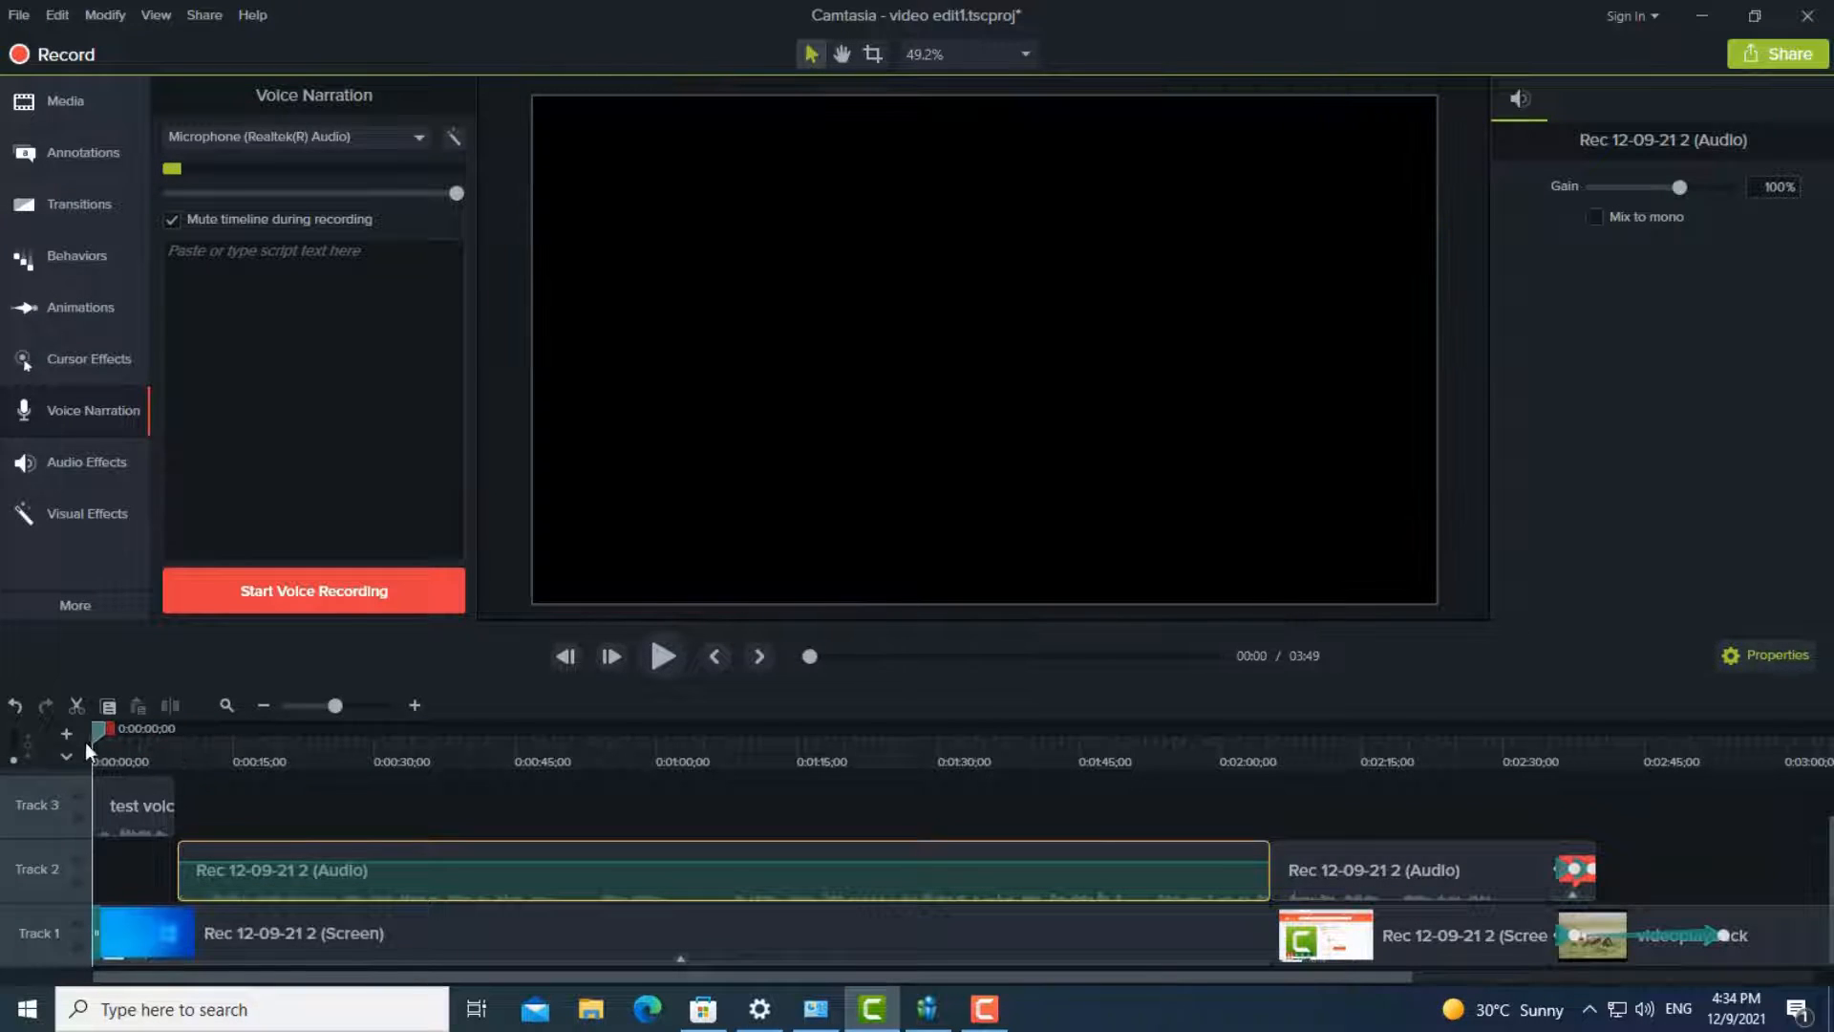
{"action": "left_click", "coordinate": [664, 656]}
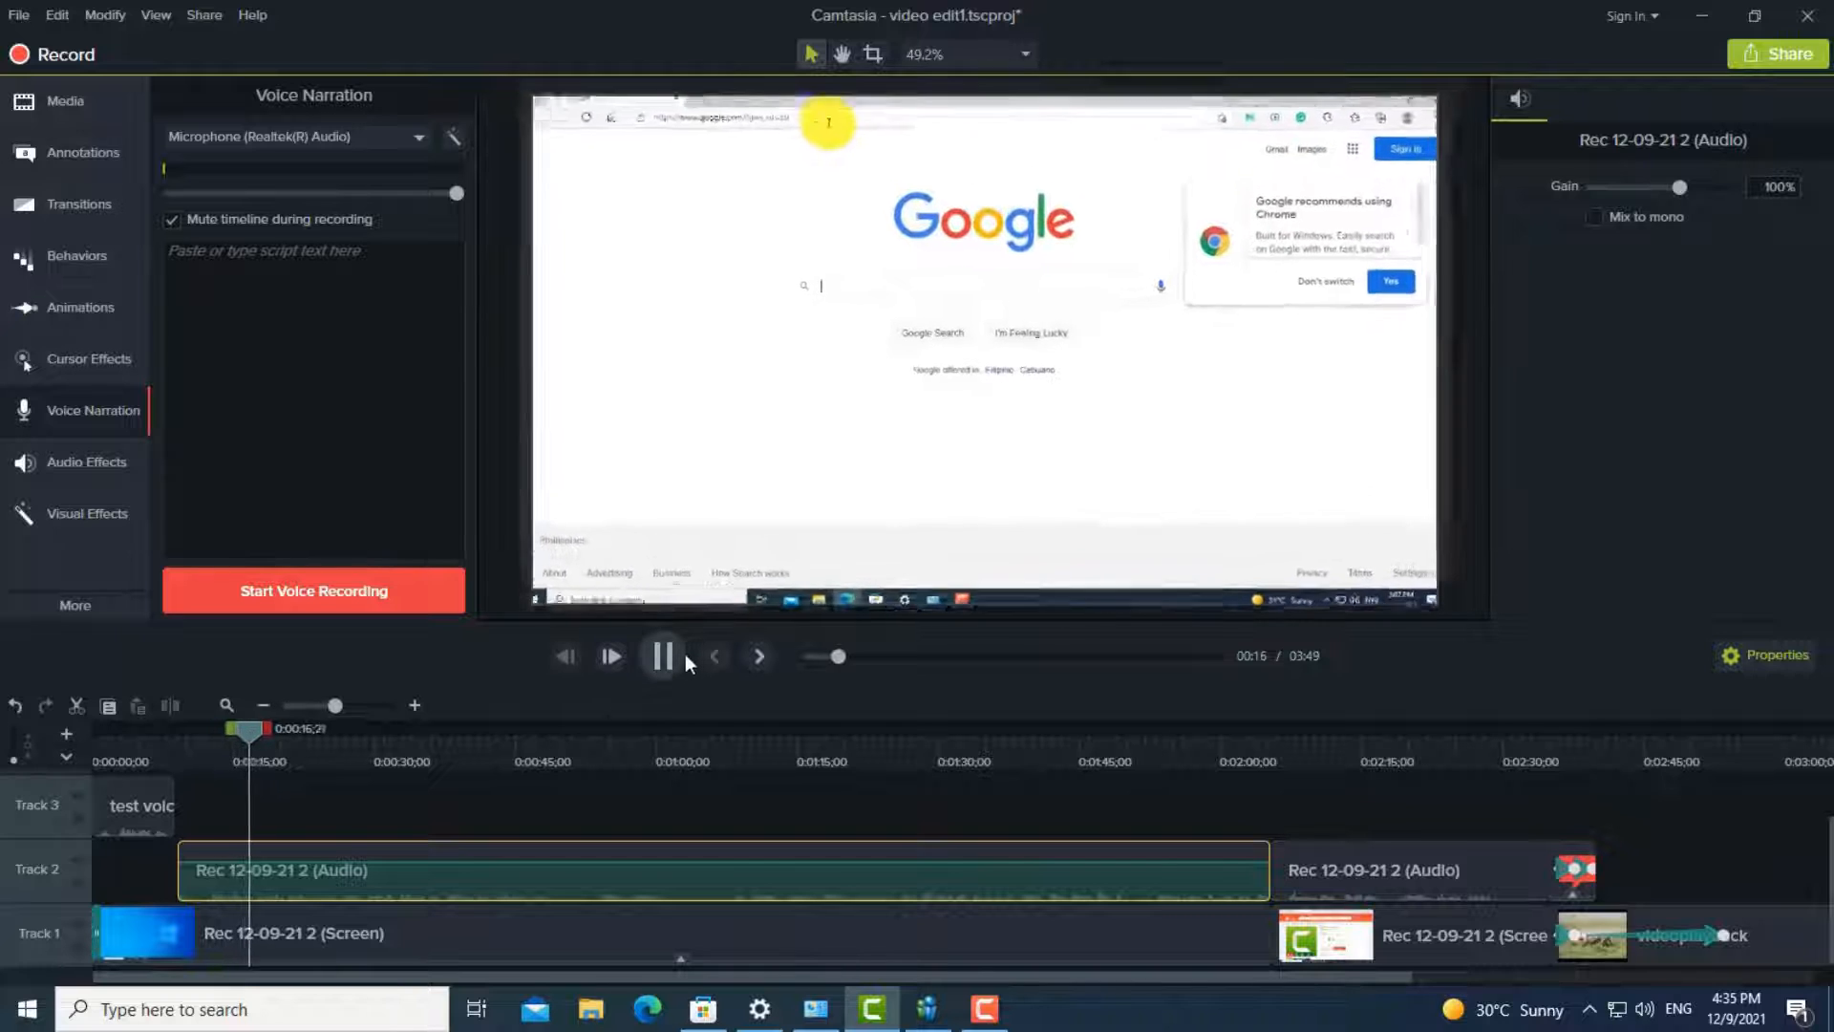
{"action": "left_click", "coordinate": [680, 656]}
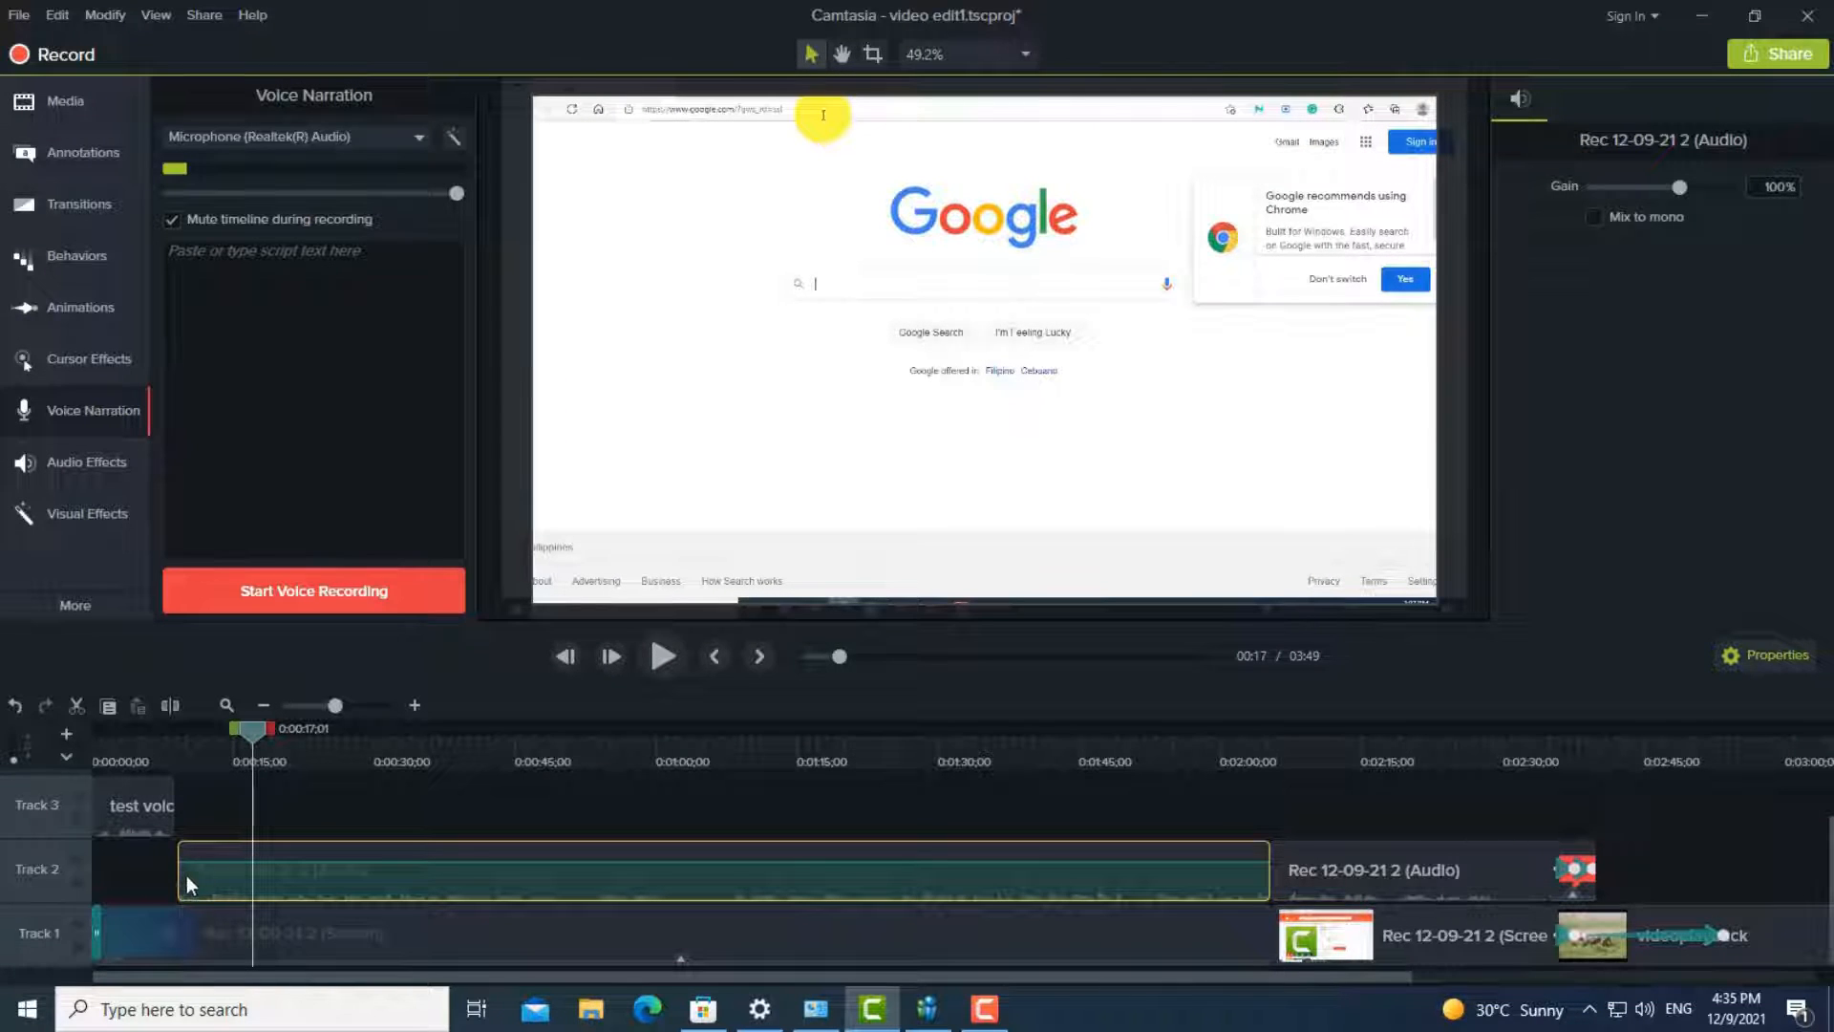
{"action": "left_click_drag", "start_coordinate": [256, 737], "coordinate": [118, 741]}
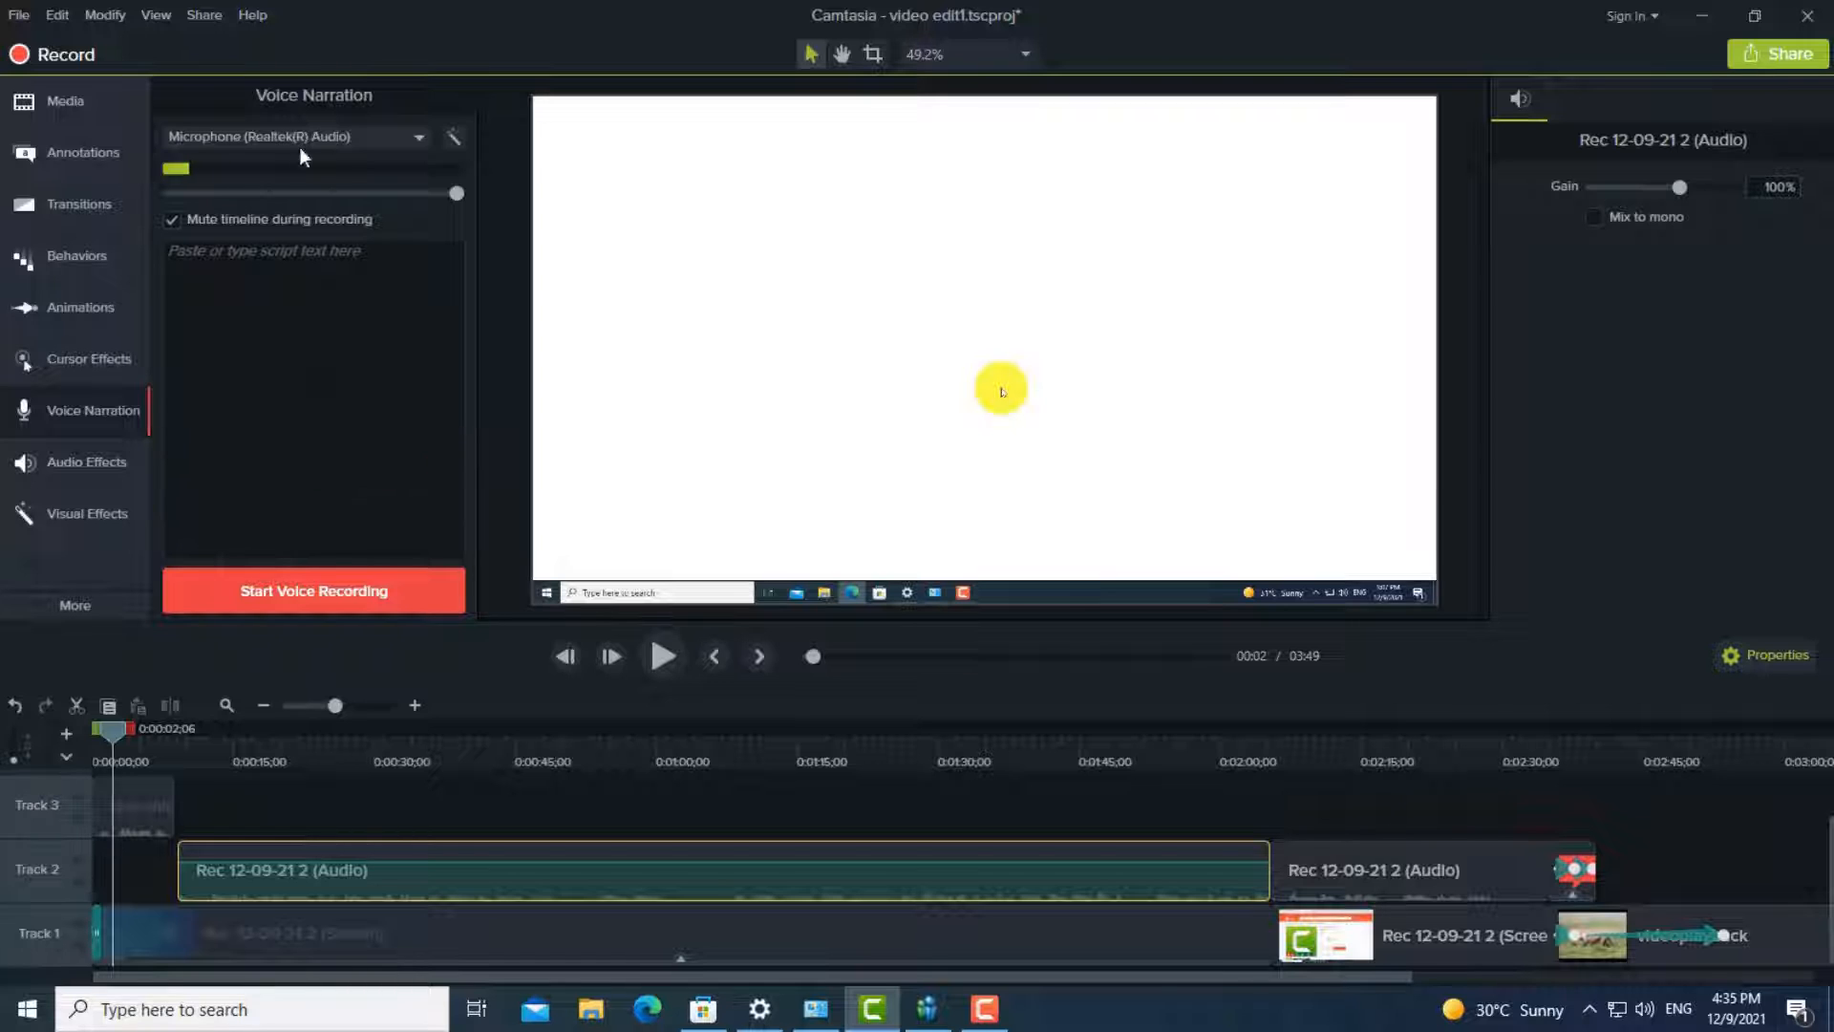
- Apply the Fade In audio effect to the test voice clip on Track 3 and preview it from the timeline start
{"action": "left_click", "coordinate": [79, 467]}
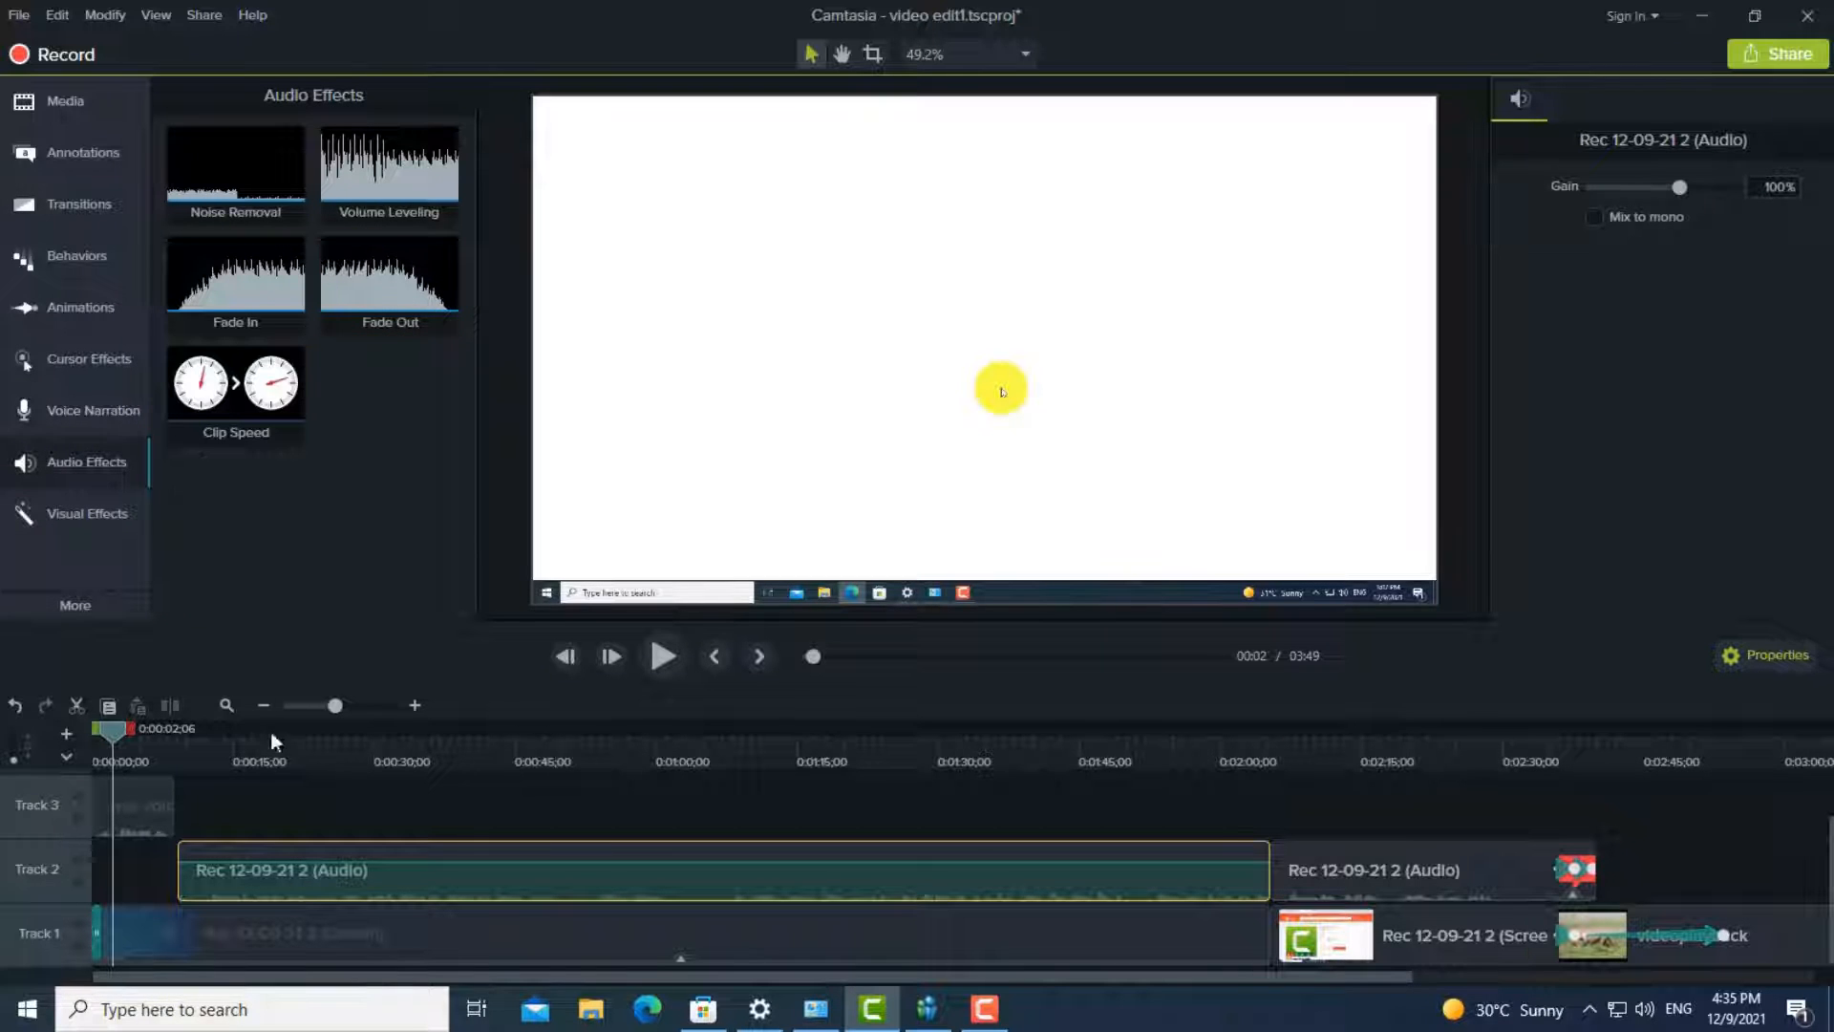
{"action": "left_click_drag", "start_coordinate": [115, 728], "coordinate": [94, 728]}
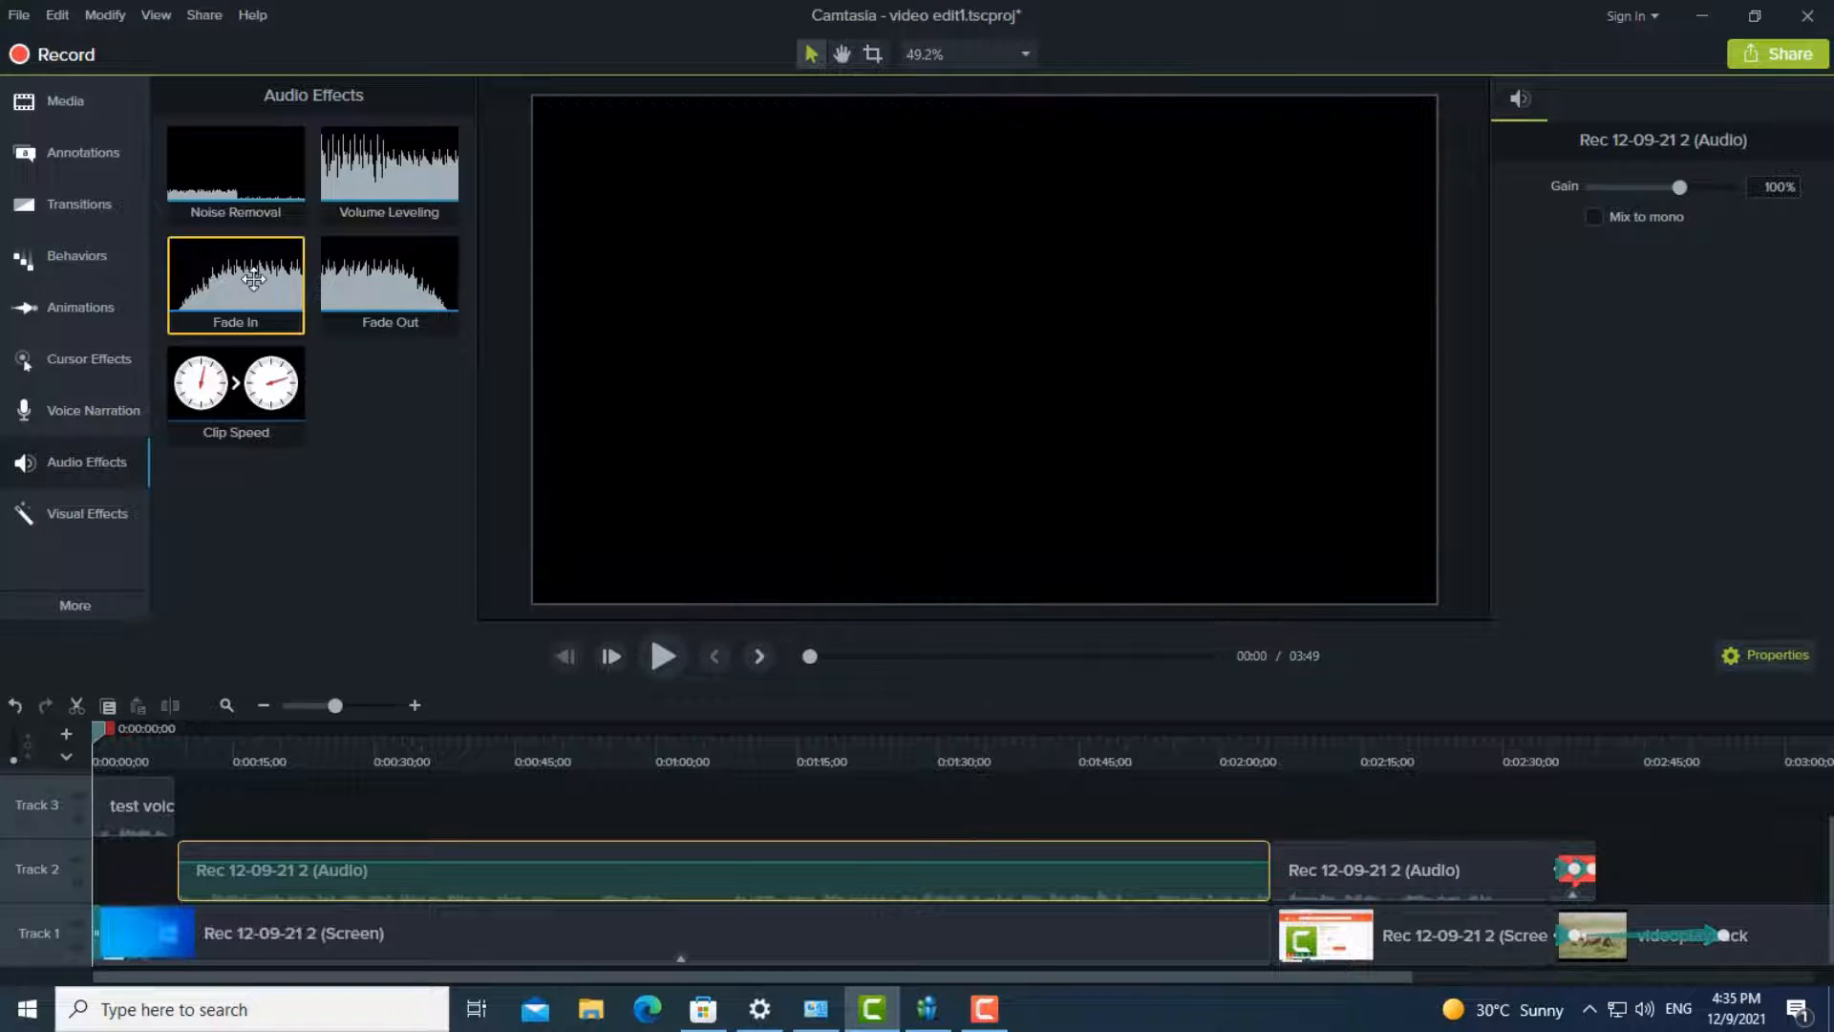
{"action": "left_click_drag", "start_coordinate": [253, 279], "coordinate": [134, 789]}
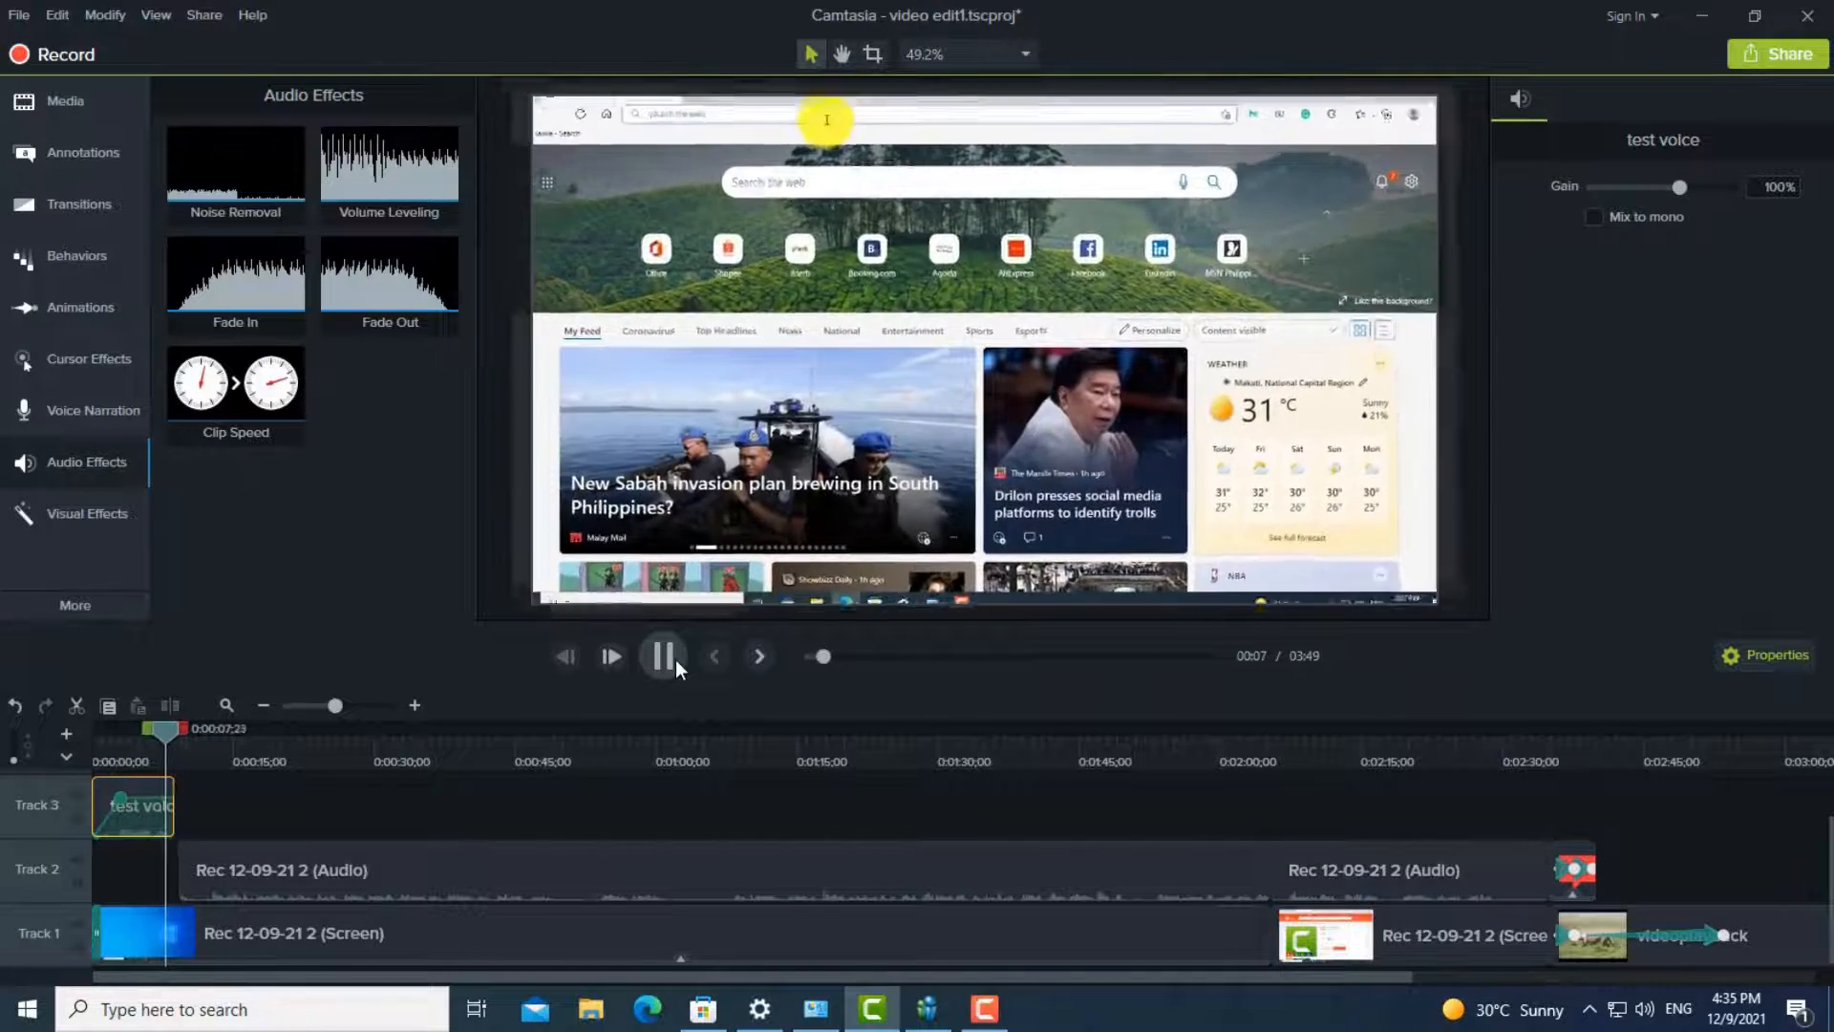
{"action": "left_click", "coordinate": [674, 659]}
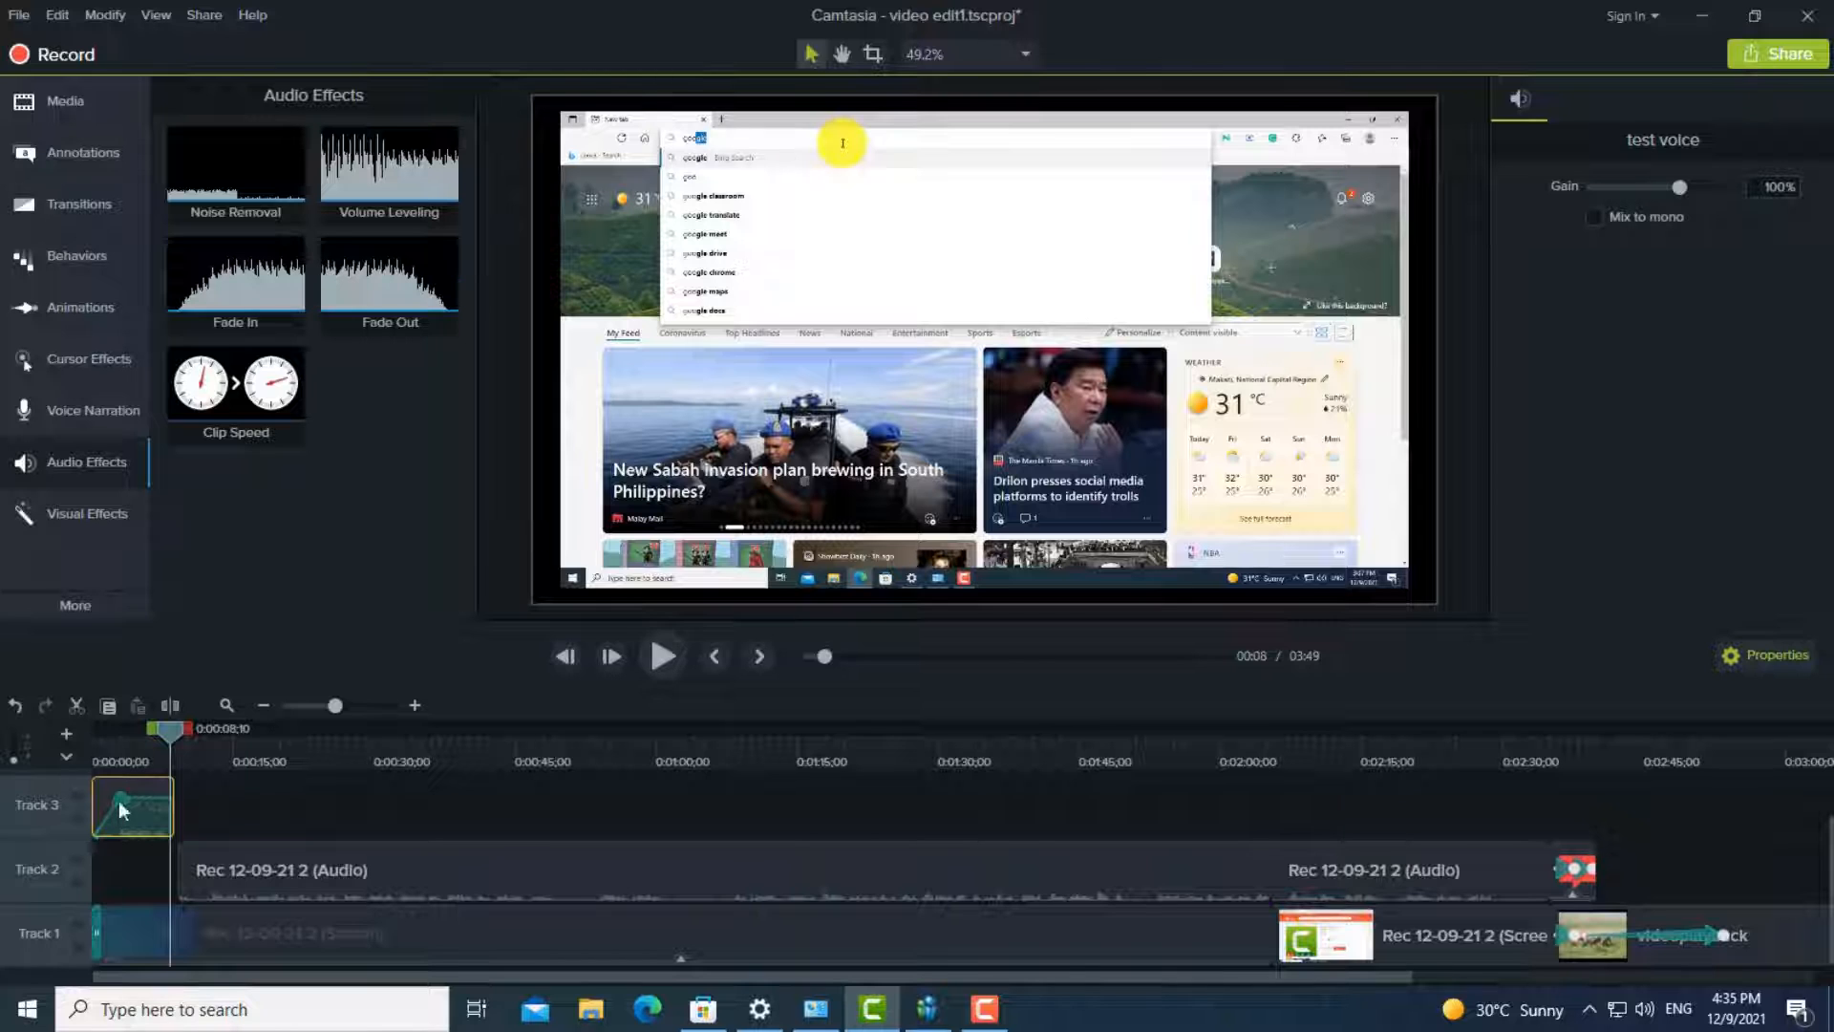
- Move the fade-in point of the test voice clip close to the clip's end and preview it from about 0:01
{"action": "left_click_drag", "start_coordinate": [120, 810], "coordinate": [169, 840]}
{"action": "left_click_drag", "start_coordinate": [170, 734], "coordinate": [123, 743]}
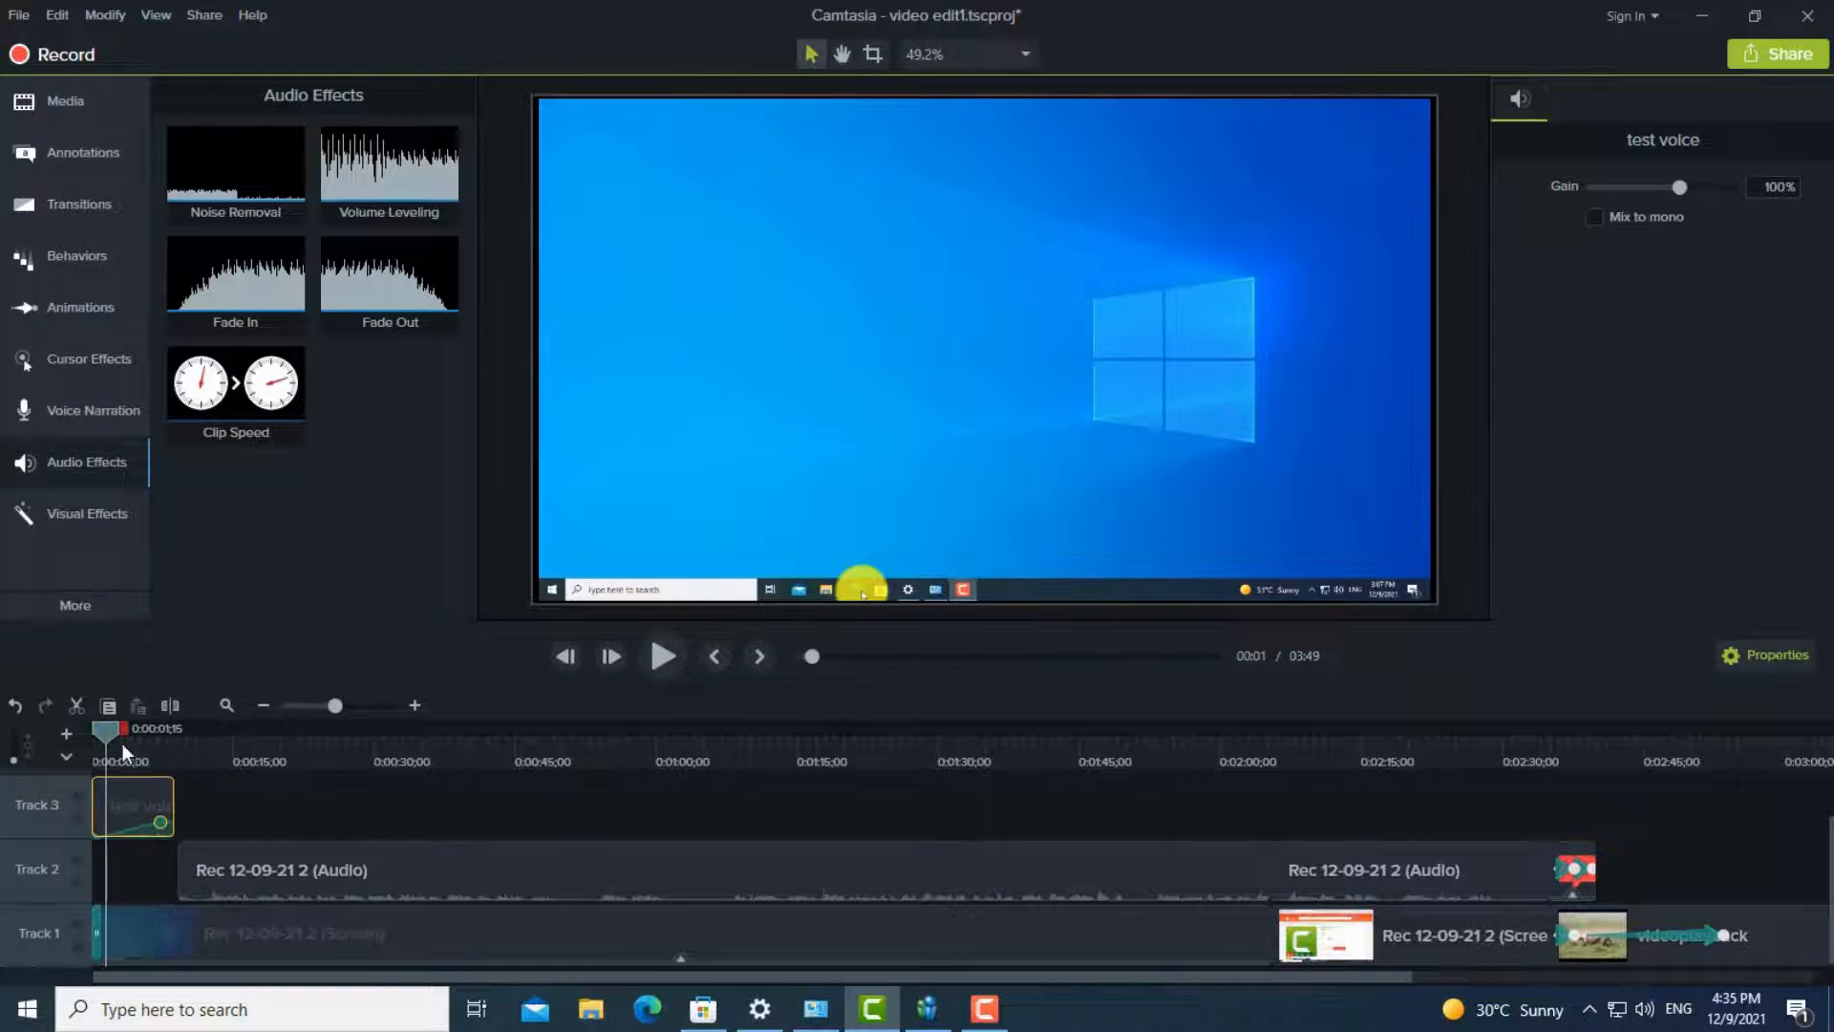
{"action": "left_click", "coordinate": [657, 655]}
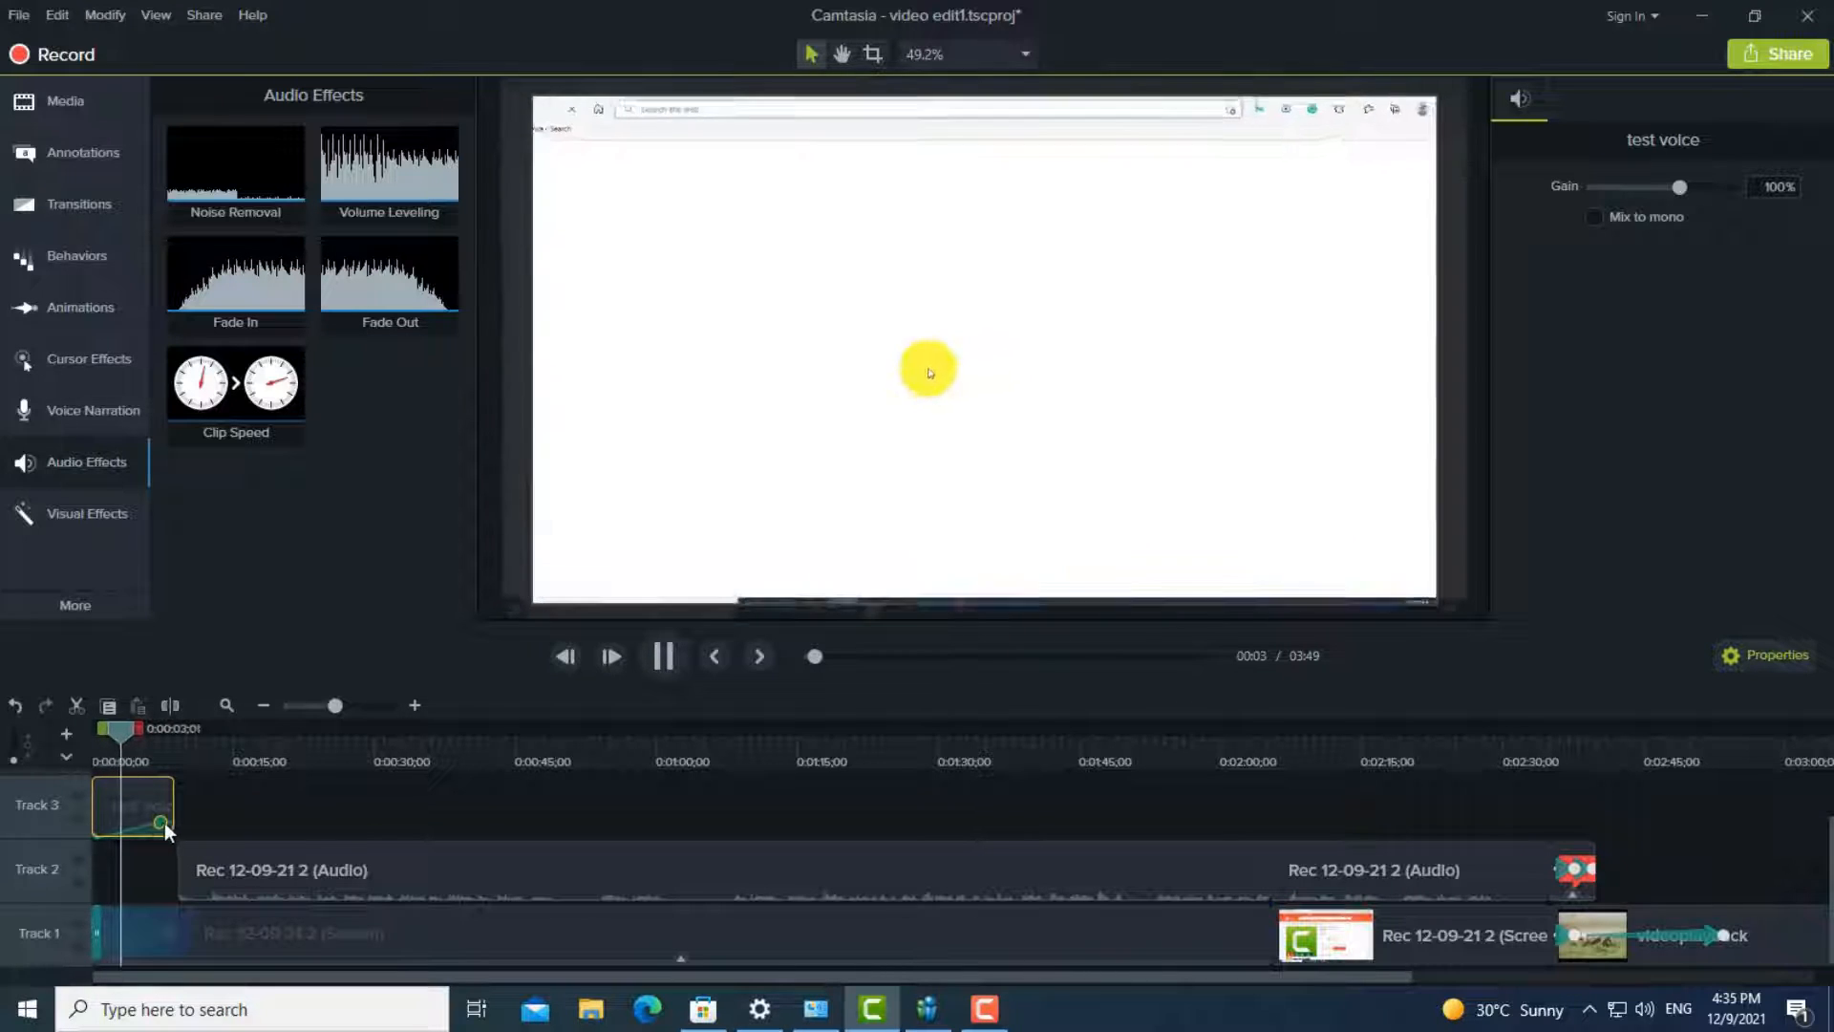
- Raise the end level of the test voice clip's fade-in to about 488%, preview it, and lower the level slightly
{"action": "left_click_drag", "start_coordinate": [164, 823], "coordinate": [162, 776]}
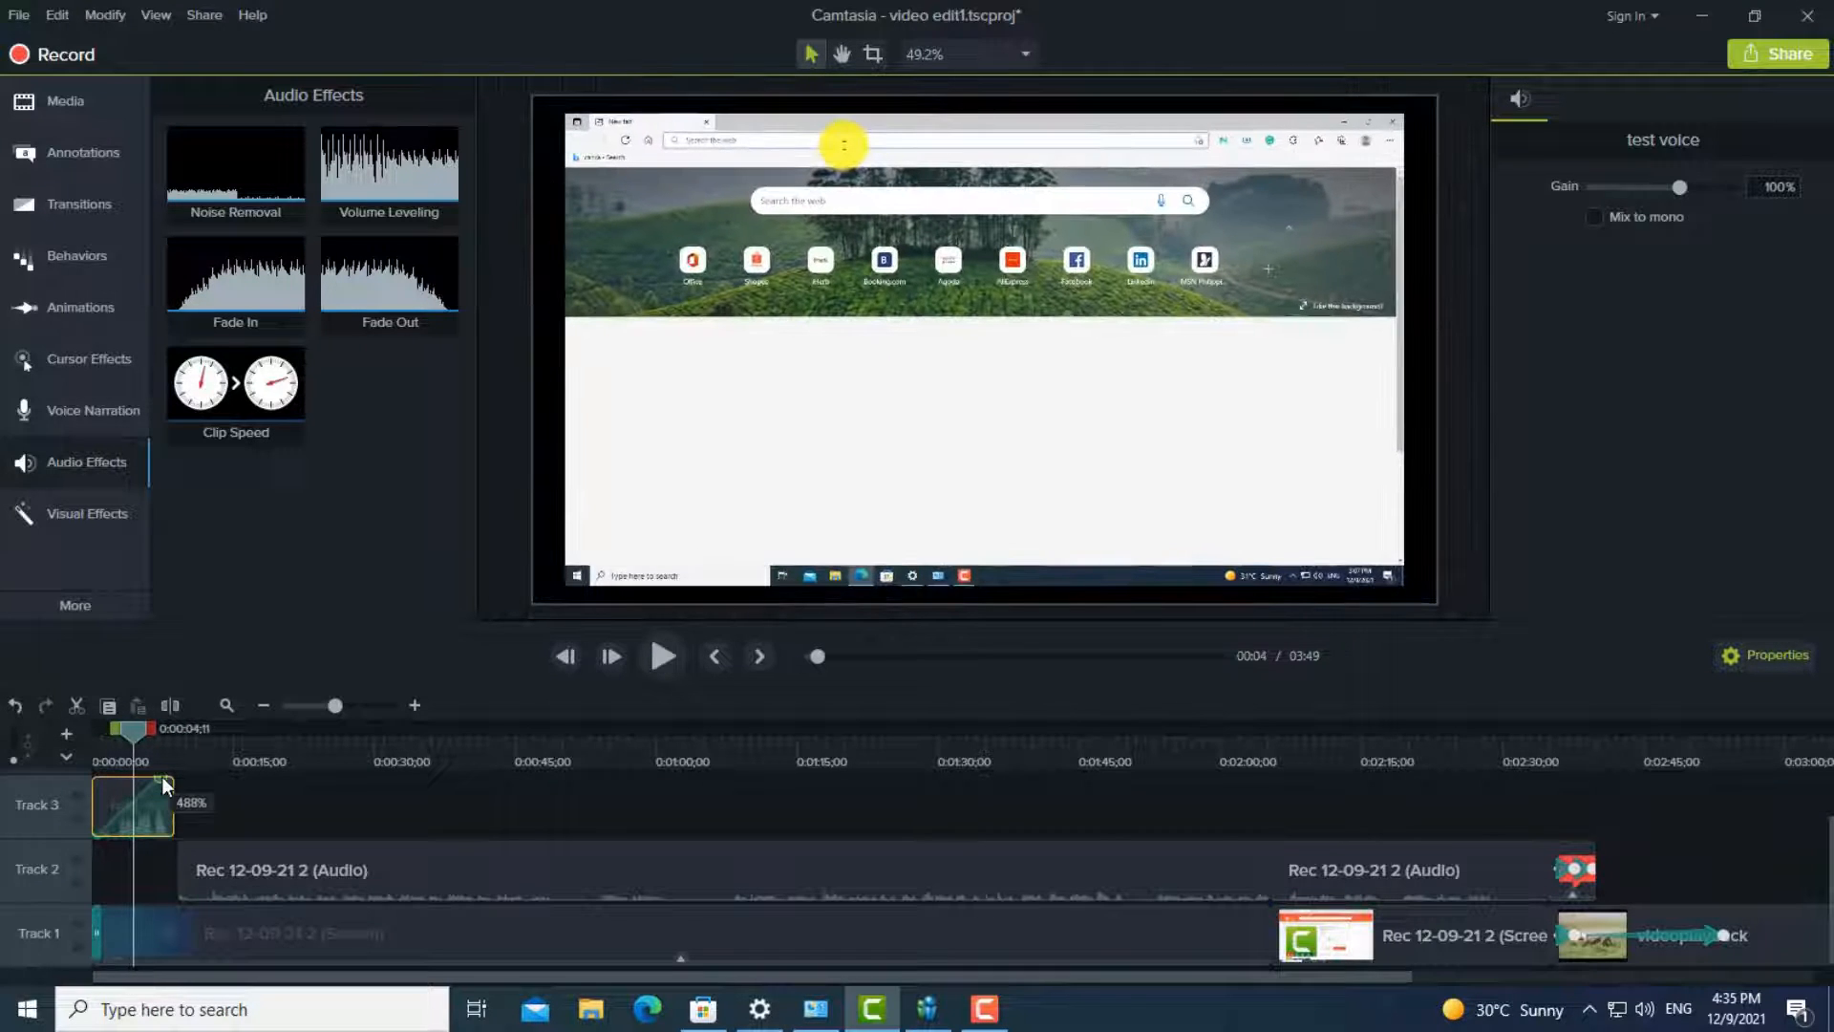
{"action": "left_click", "coordinate": [663, 658]}
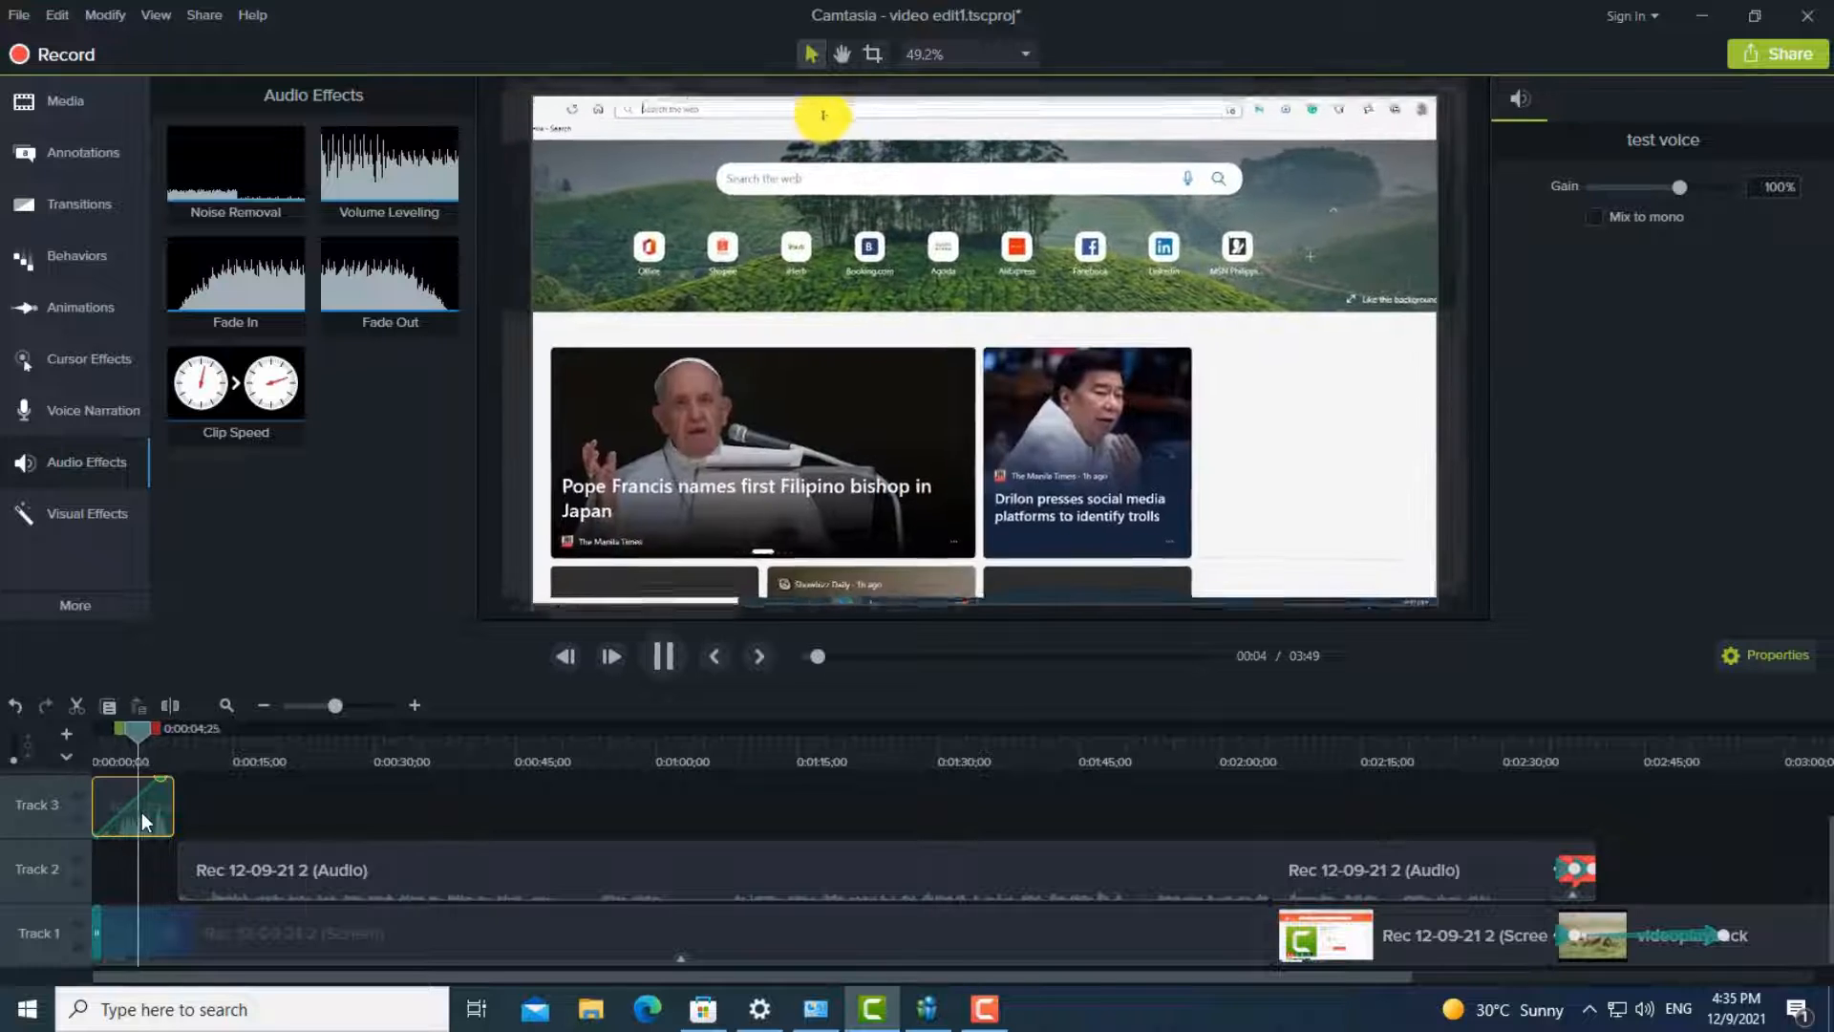
{"action": "left_click", "coordinate": [665, 657]}
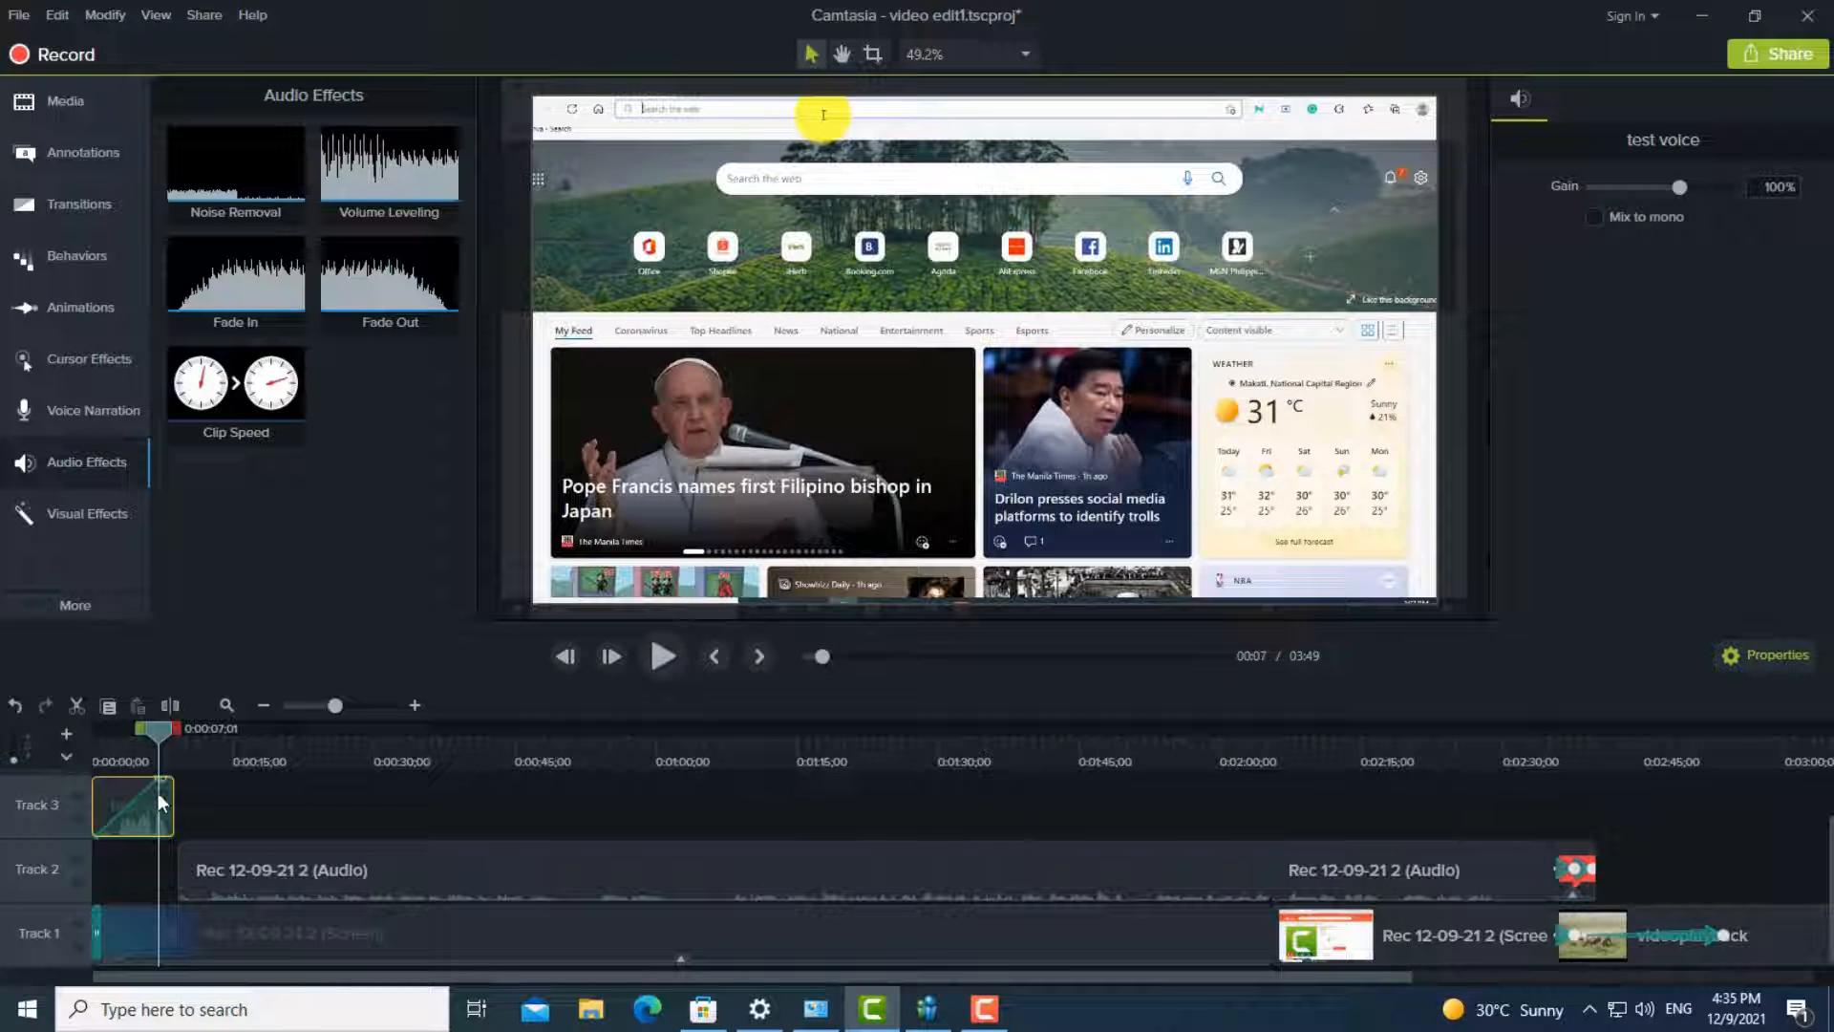
{"action": "left_click", "coordinate": [165, 772]}
{"action": "left_click", "coordinate": [158, 793]}
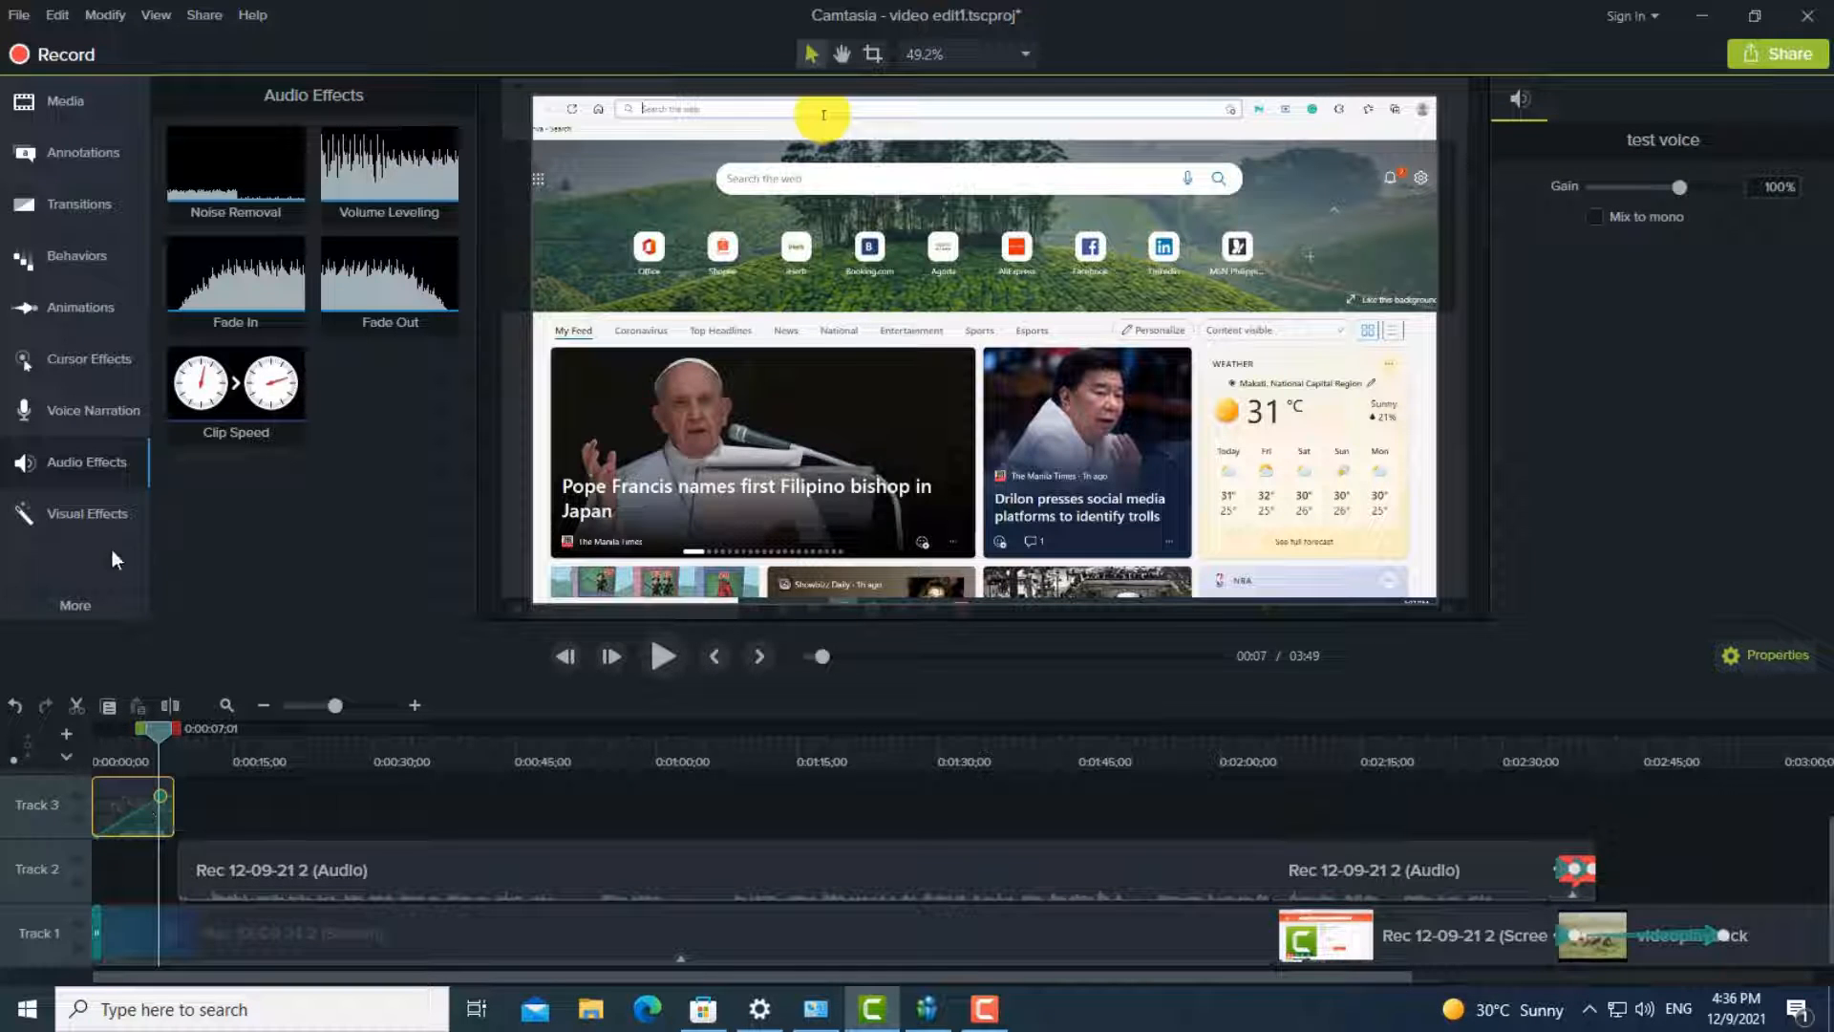
- Apply the Clip Speed visual effect to the first audio clip on Track 2 and preview the timeline
{"action": "left_click", "coordinate": [67, 508]}
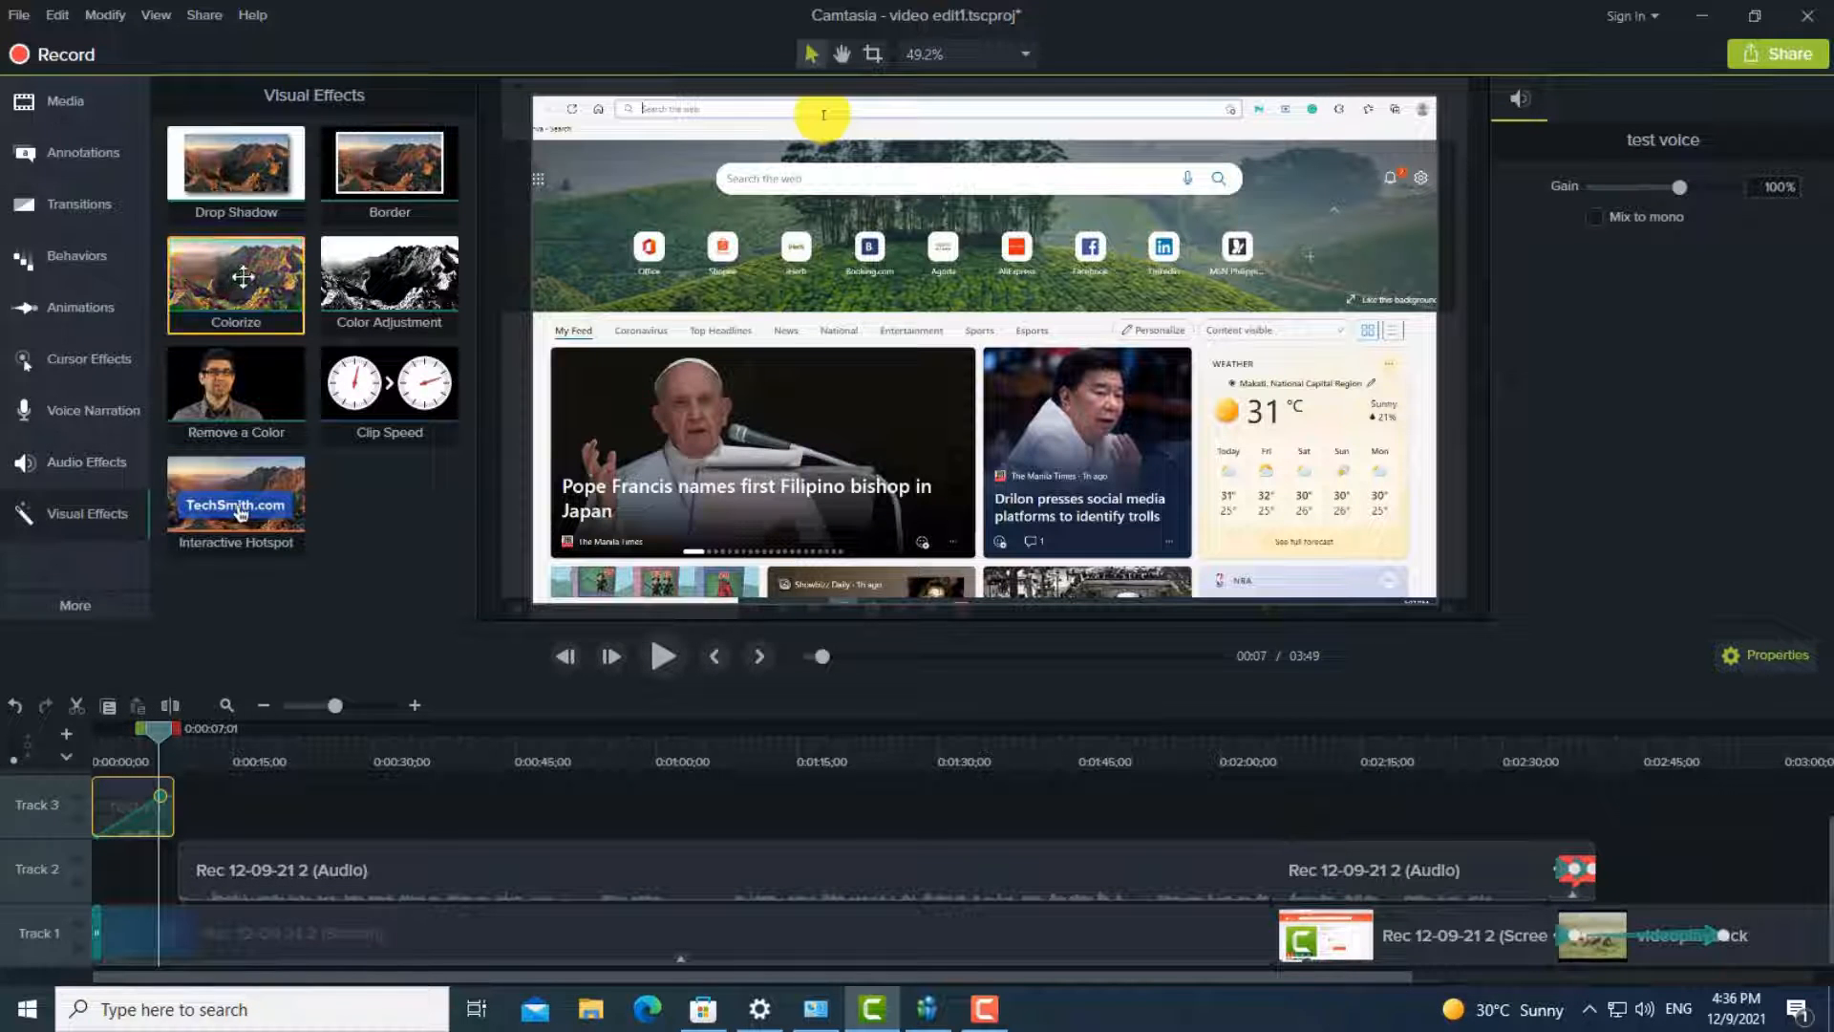
{"action": "left_click_drag", "start_coordinate": [425, 519], "coordinate": [198, 867]}
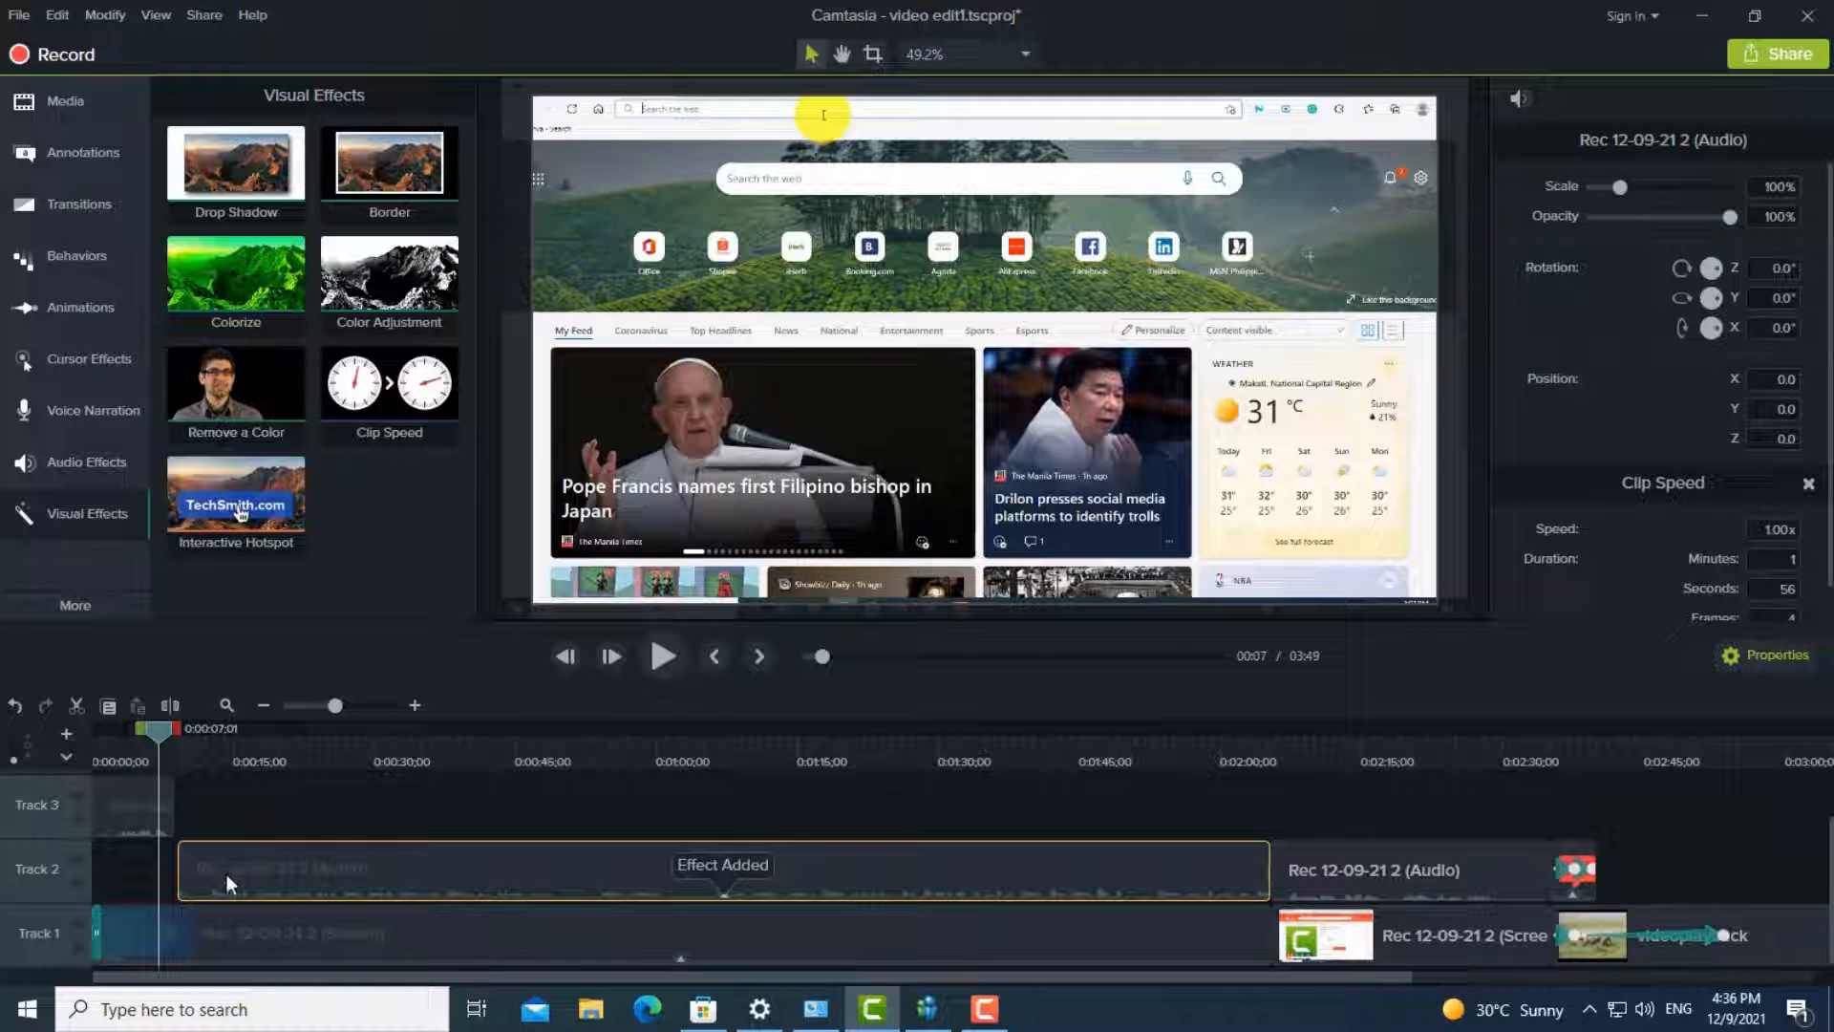
{"action": "left_click", "coordinate": [663, 656]}
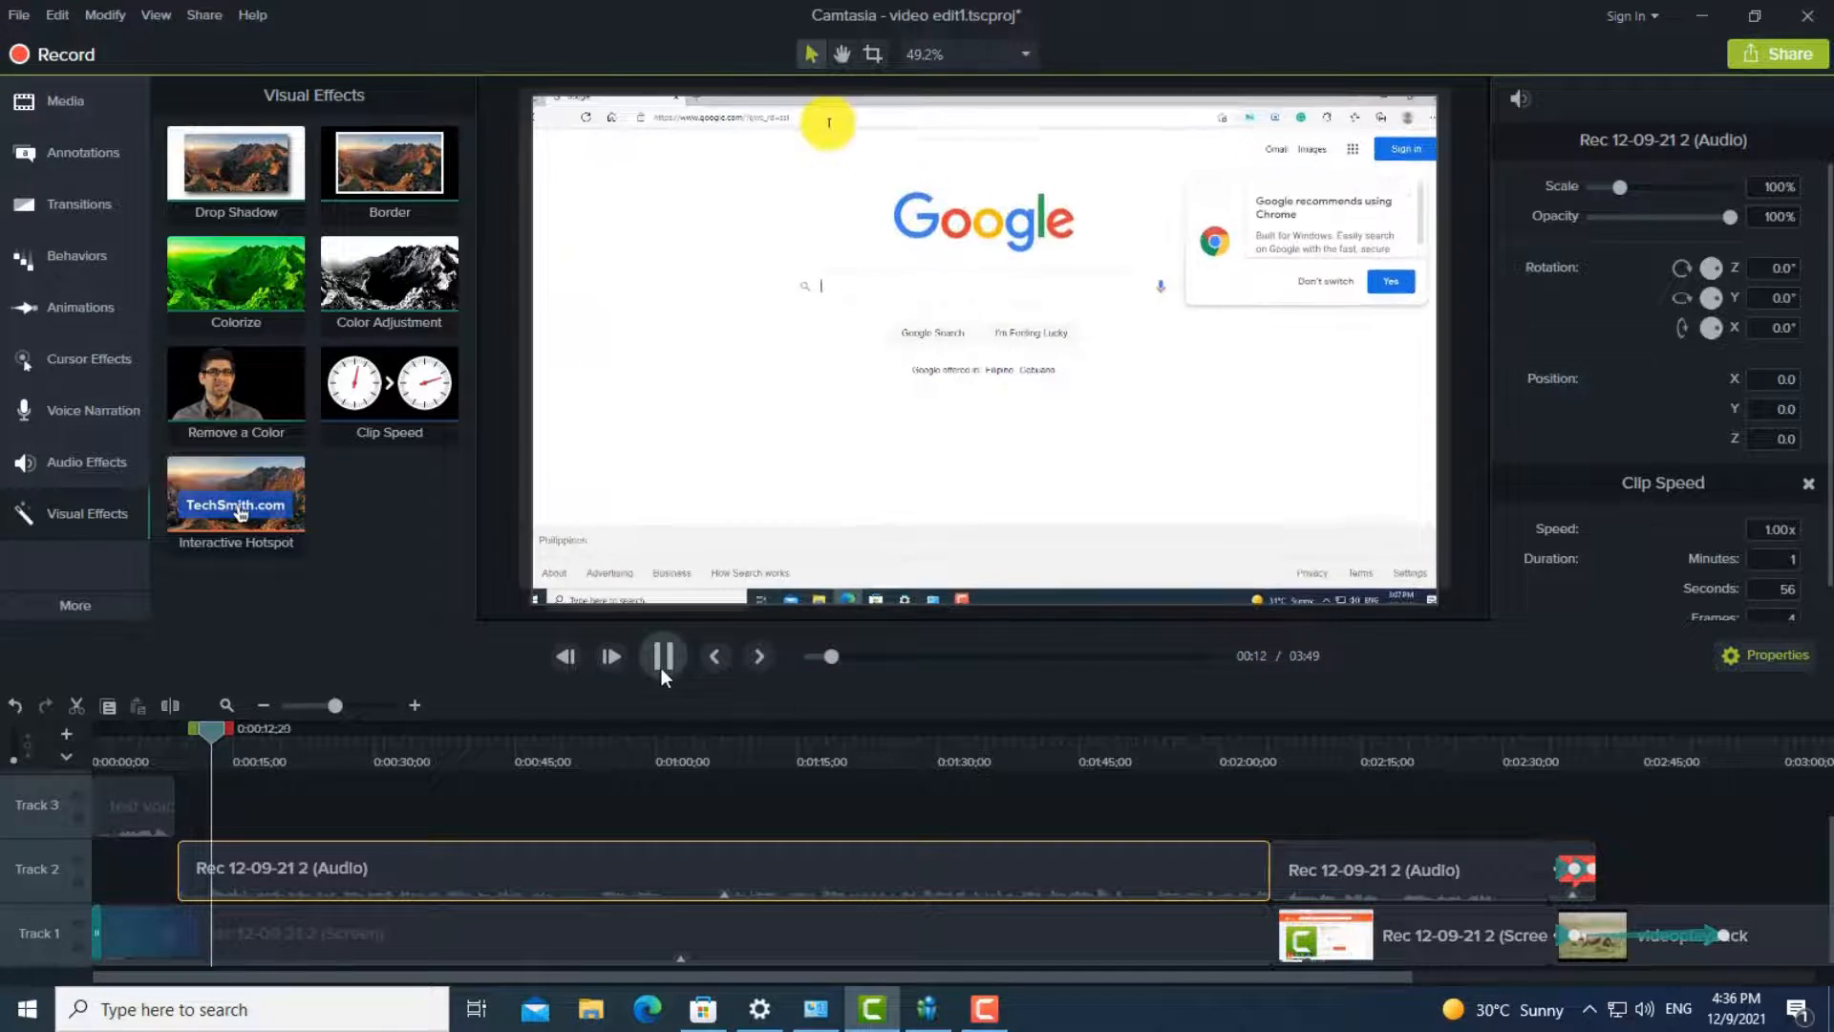
{"action": "left_click", "coordinate": [661, 668]}
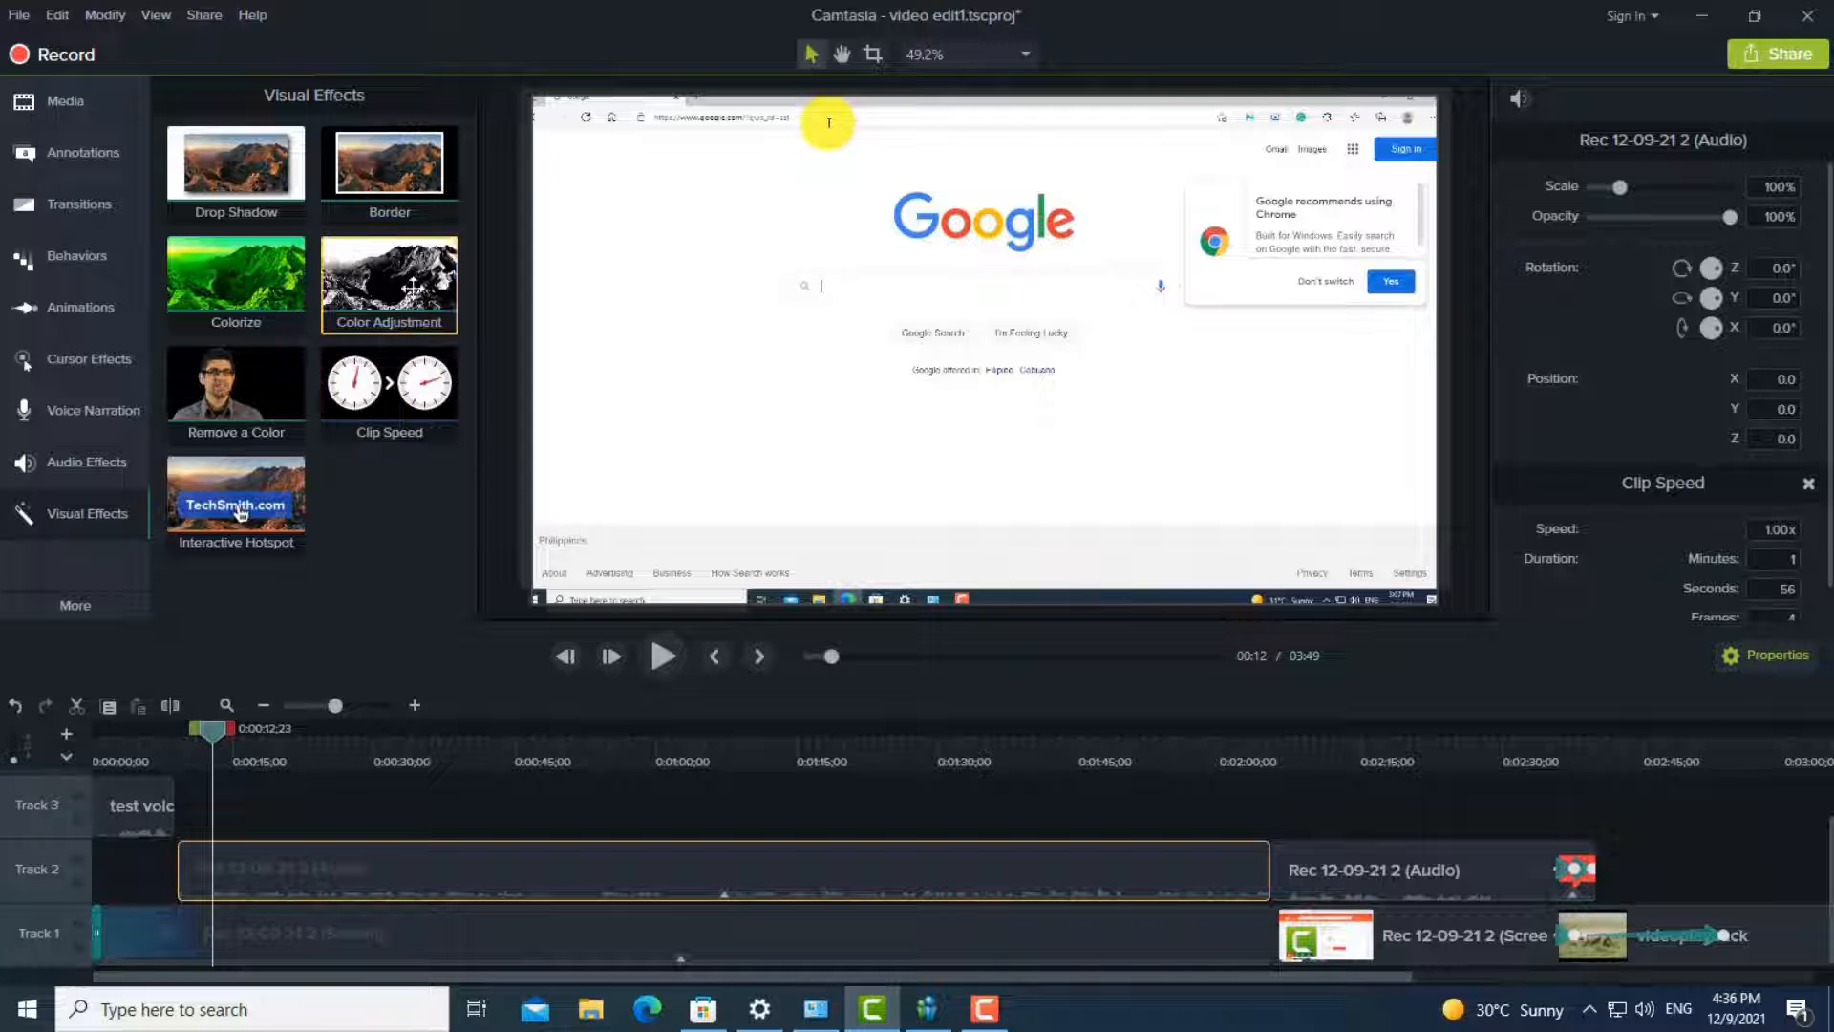
- Apply the Clip Speed effect to the test voice clip on Track 3, set its speed to 5.00x, and preview it
{"action": "left_click_drag", "start_coordinate": [389, 387], "coordinate": [170, 800]}
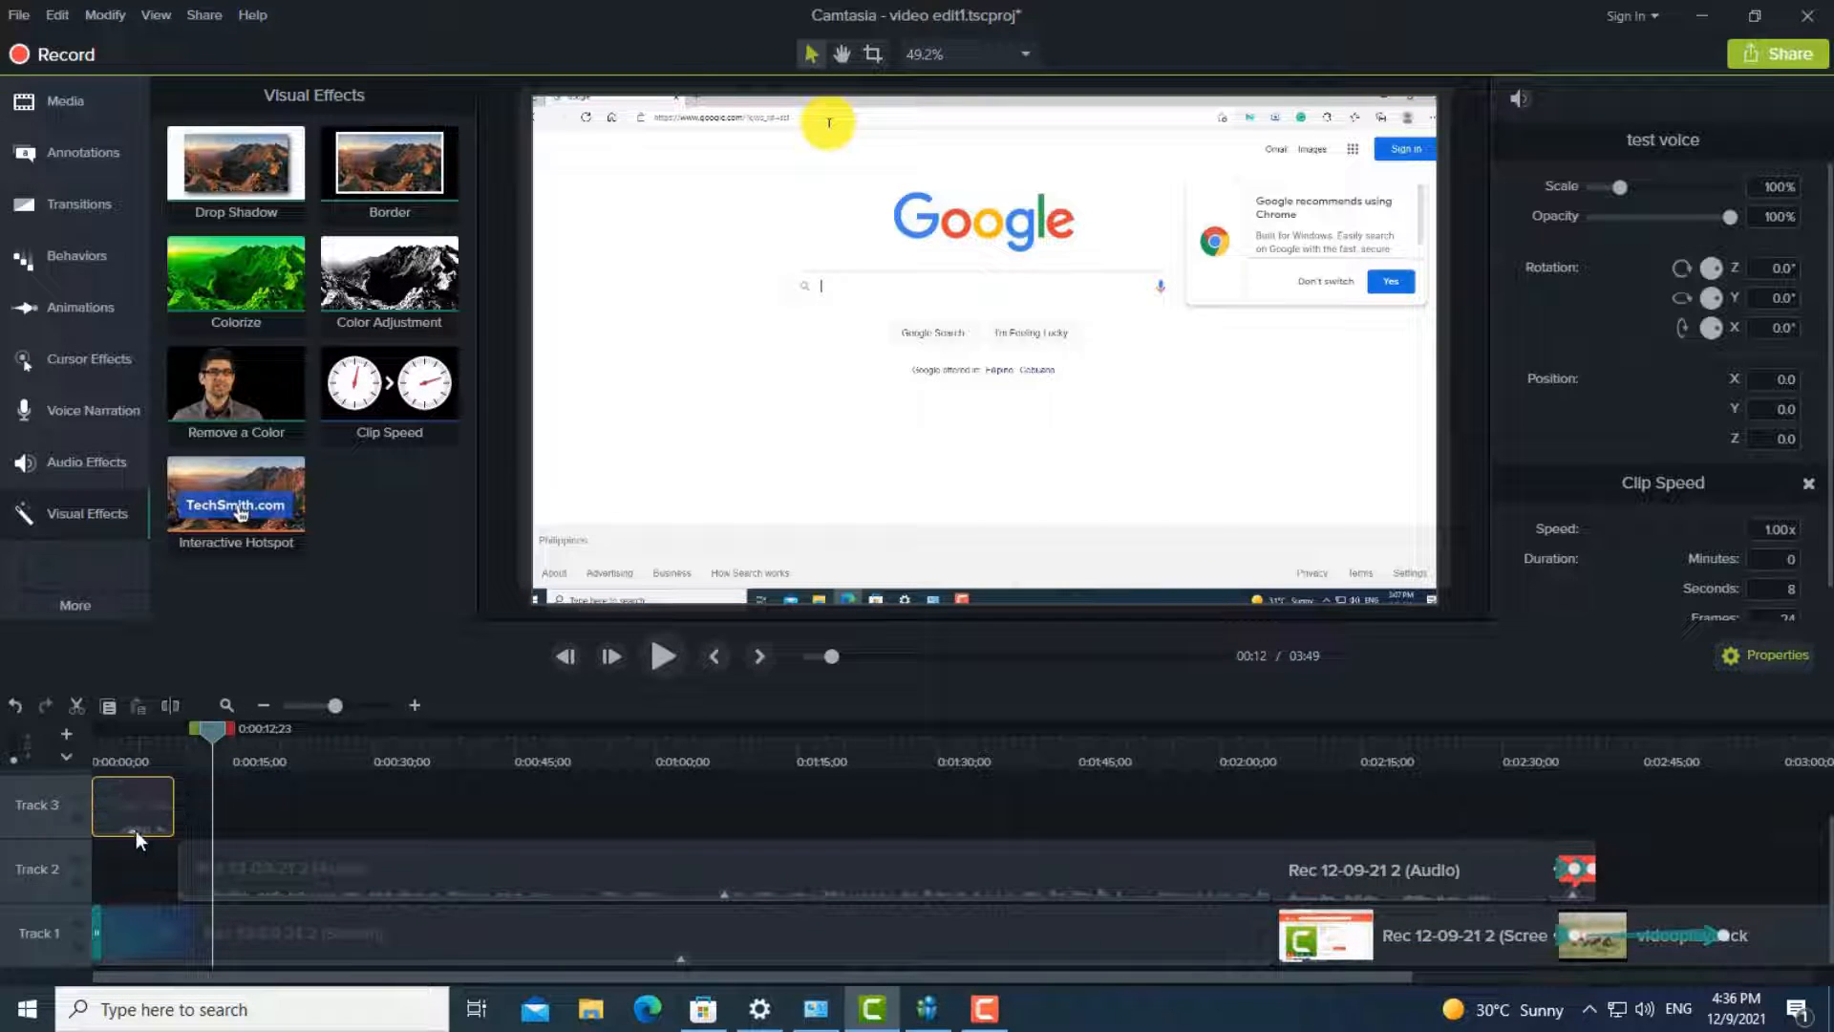
{"action": "left_click_drag", "start_coordinate": [200, 735], "coordinate": [75, 747]}
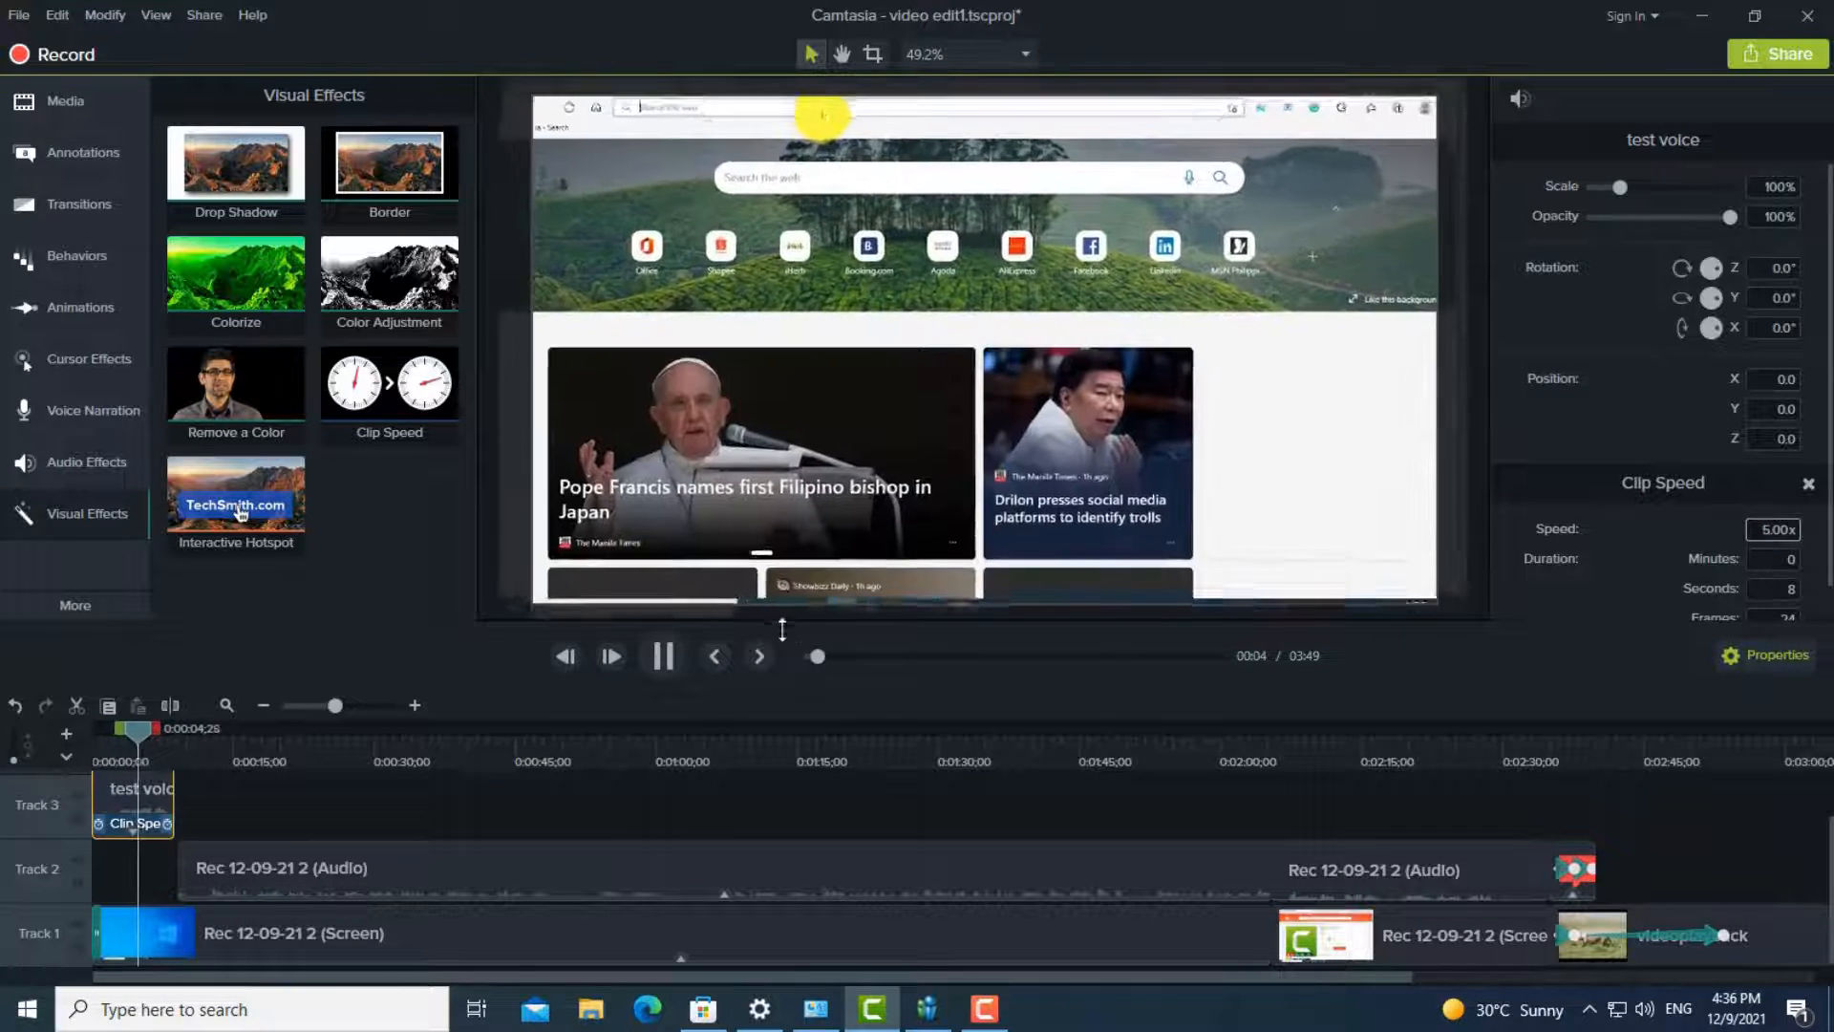
{"action": "left_click", "coordinate": [663, 656]}
{"action": "left_click_drag", "start_coordinate": [118, 728], "coordinate": [83, 742]}
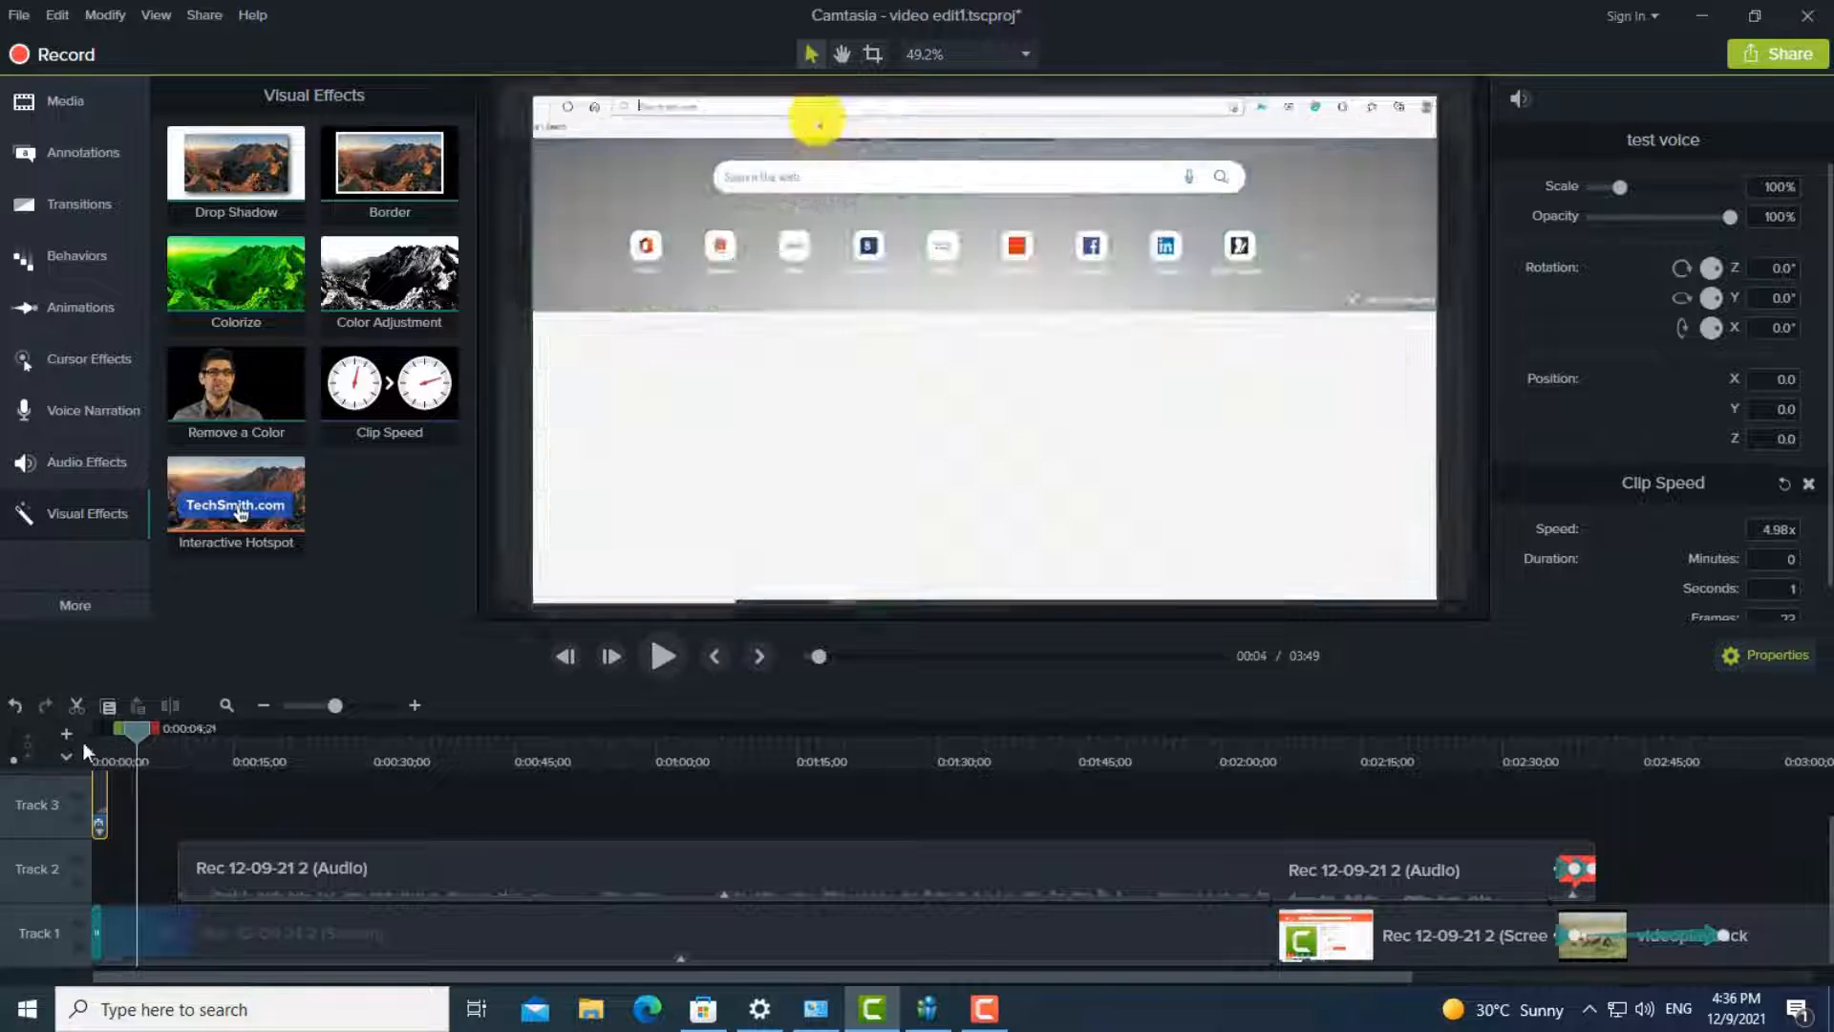
{"action": "left_click", "coordinate": [671, 651]}
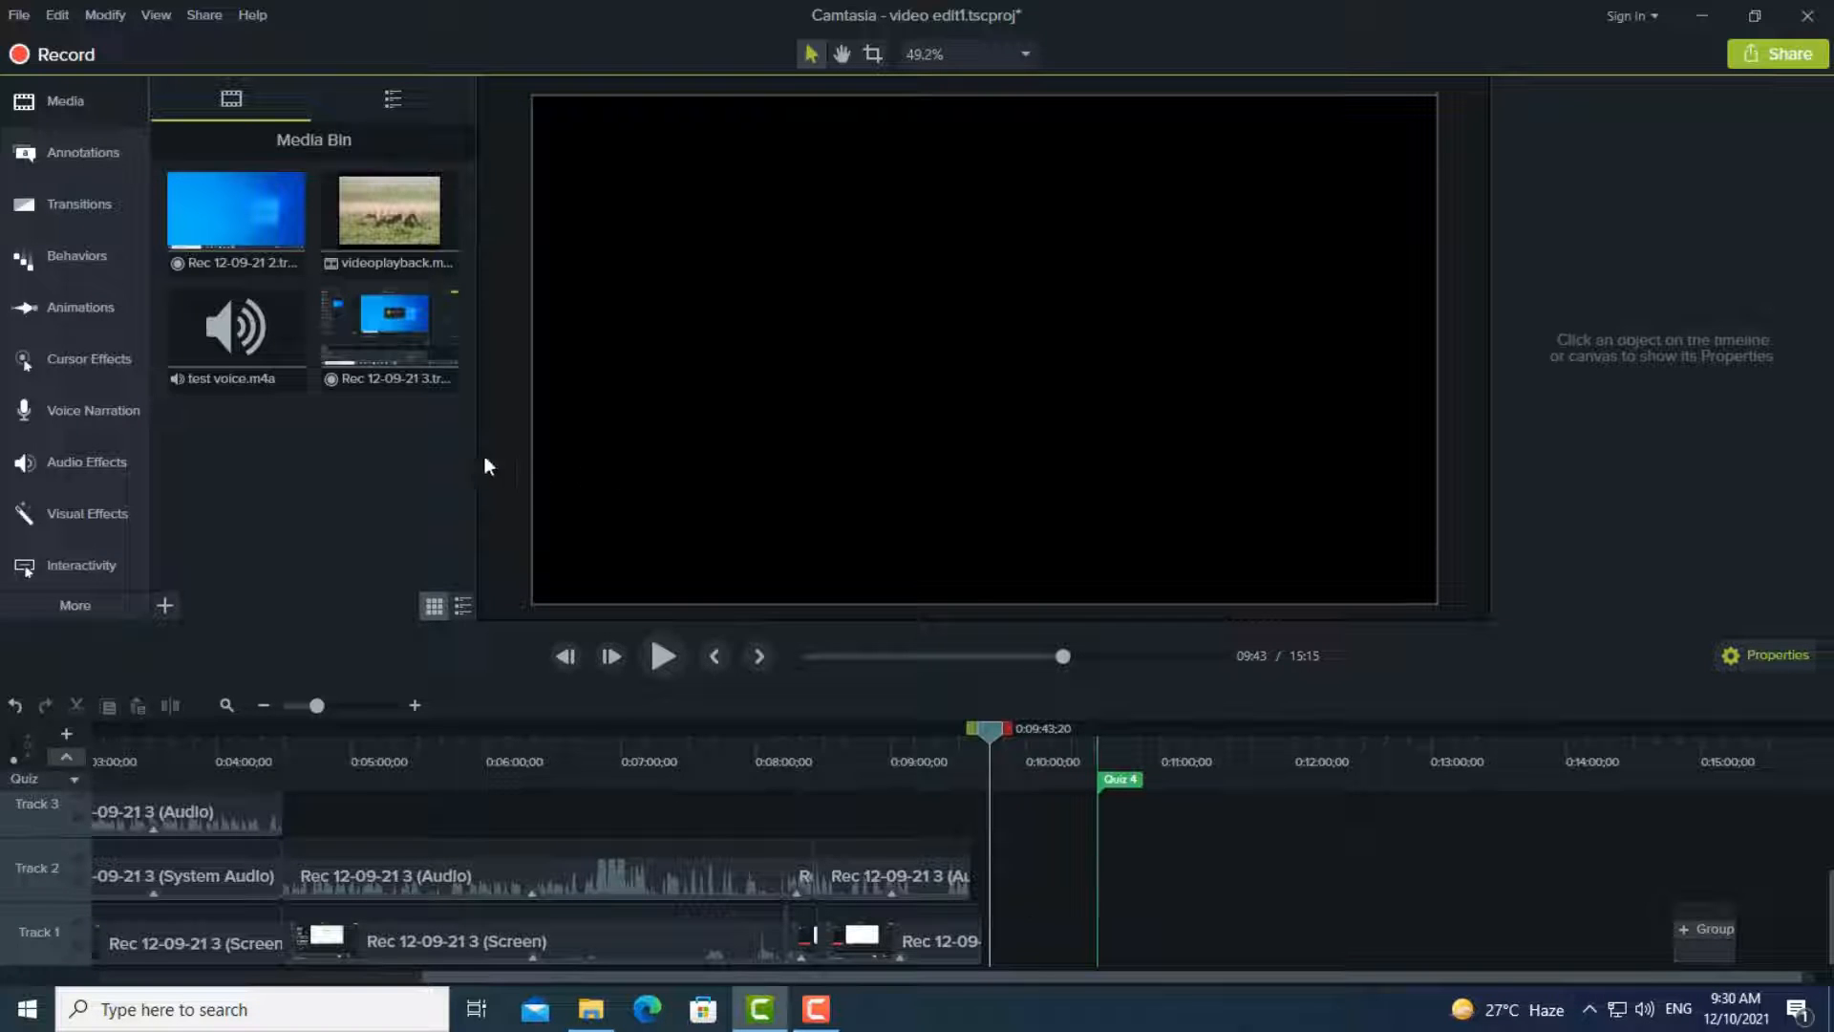
- Place the videoplayback clip on Track 2 at the playhead near 09:43 and apply the Clip Speed audio effect to it
{"action": "left_click_drag", "start_coordinate": [389, 212], "coordinate": [1030, 864]}
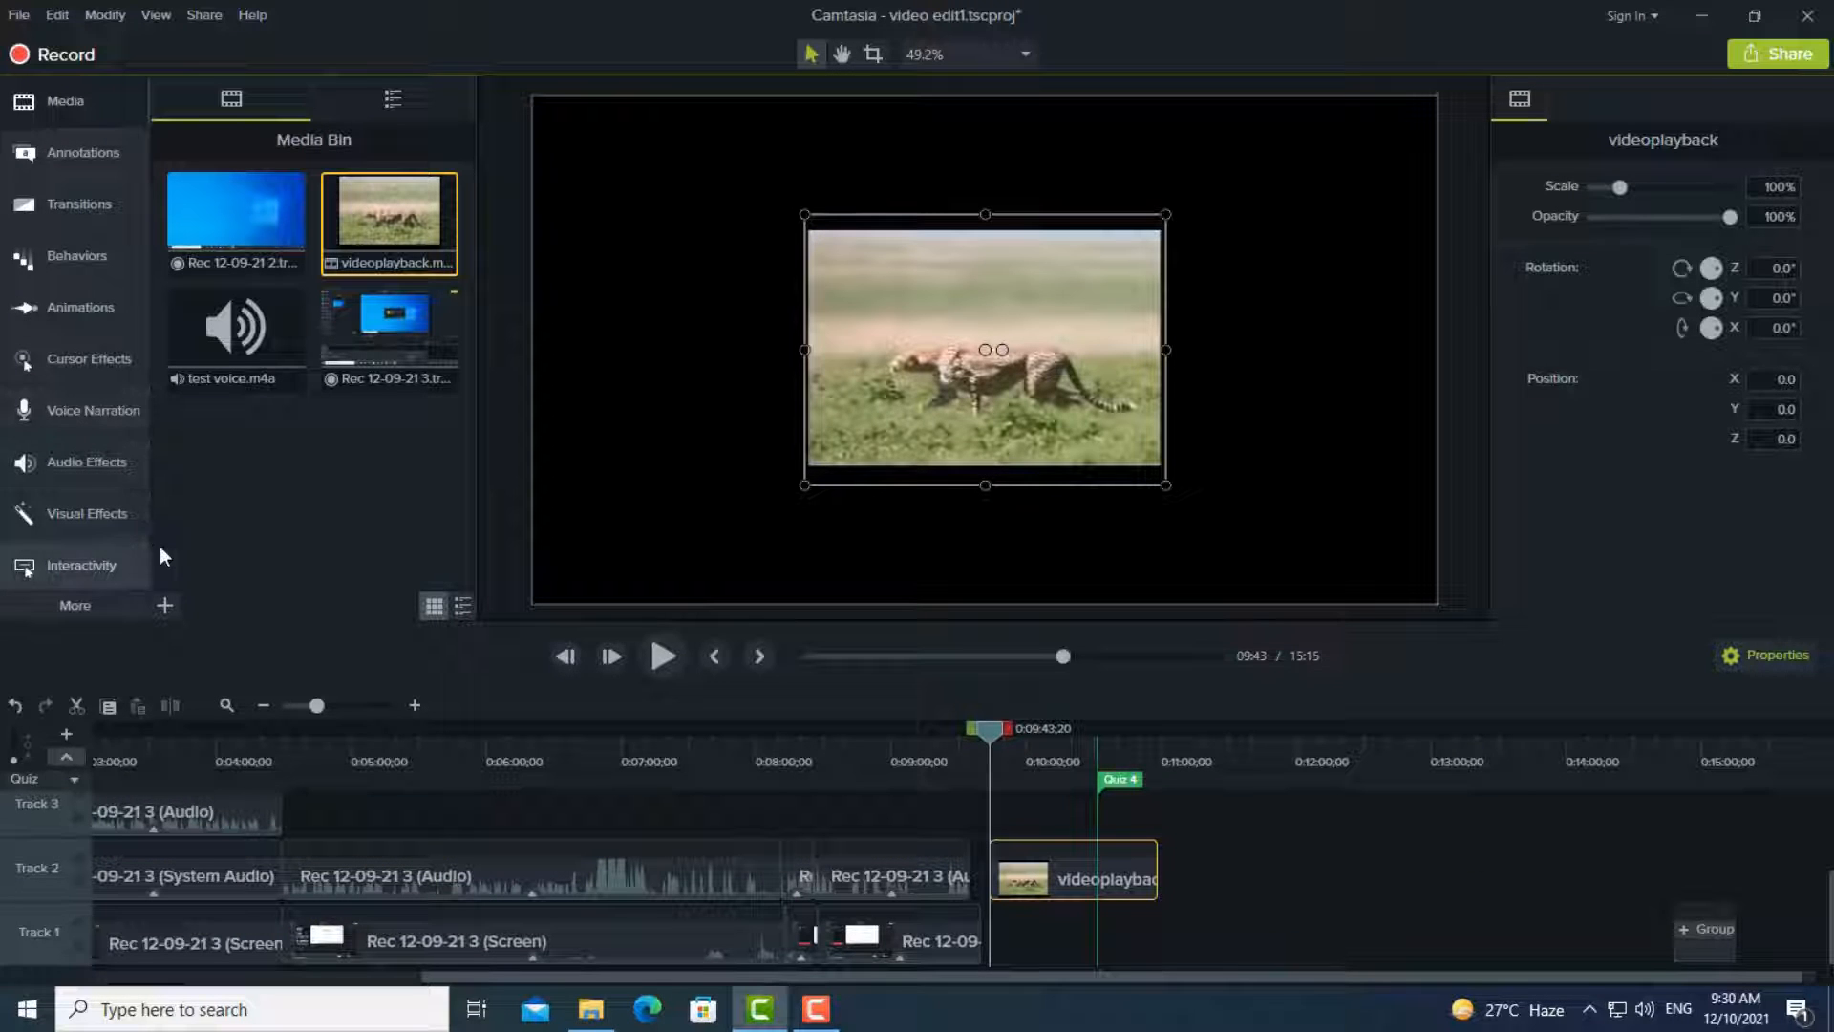
{"action": "left_click", "coordinate": [113, 465]}
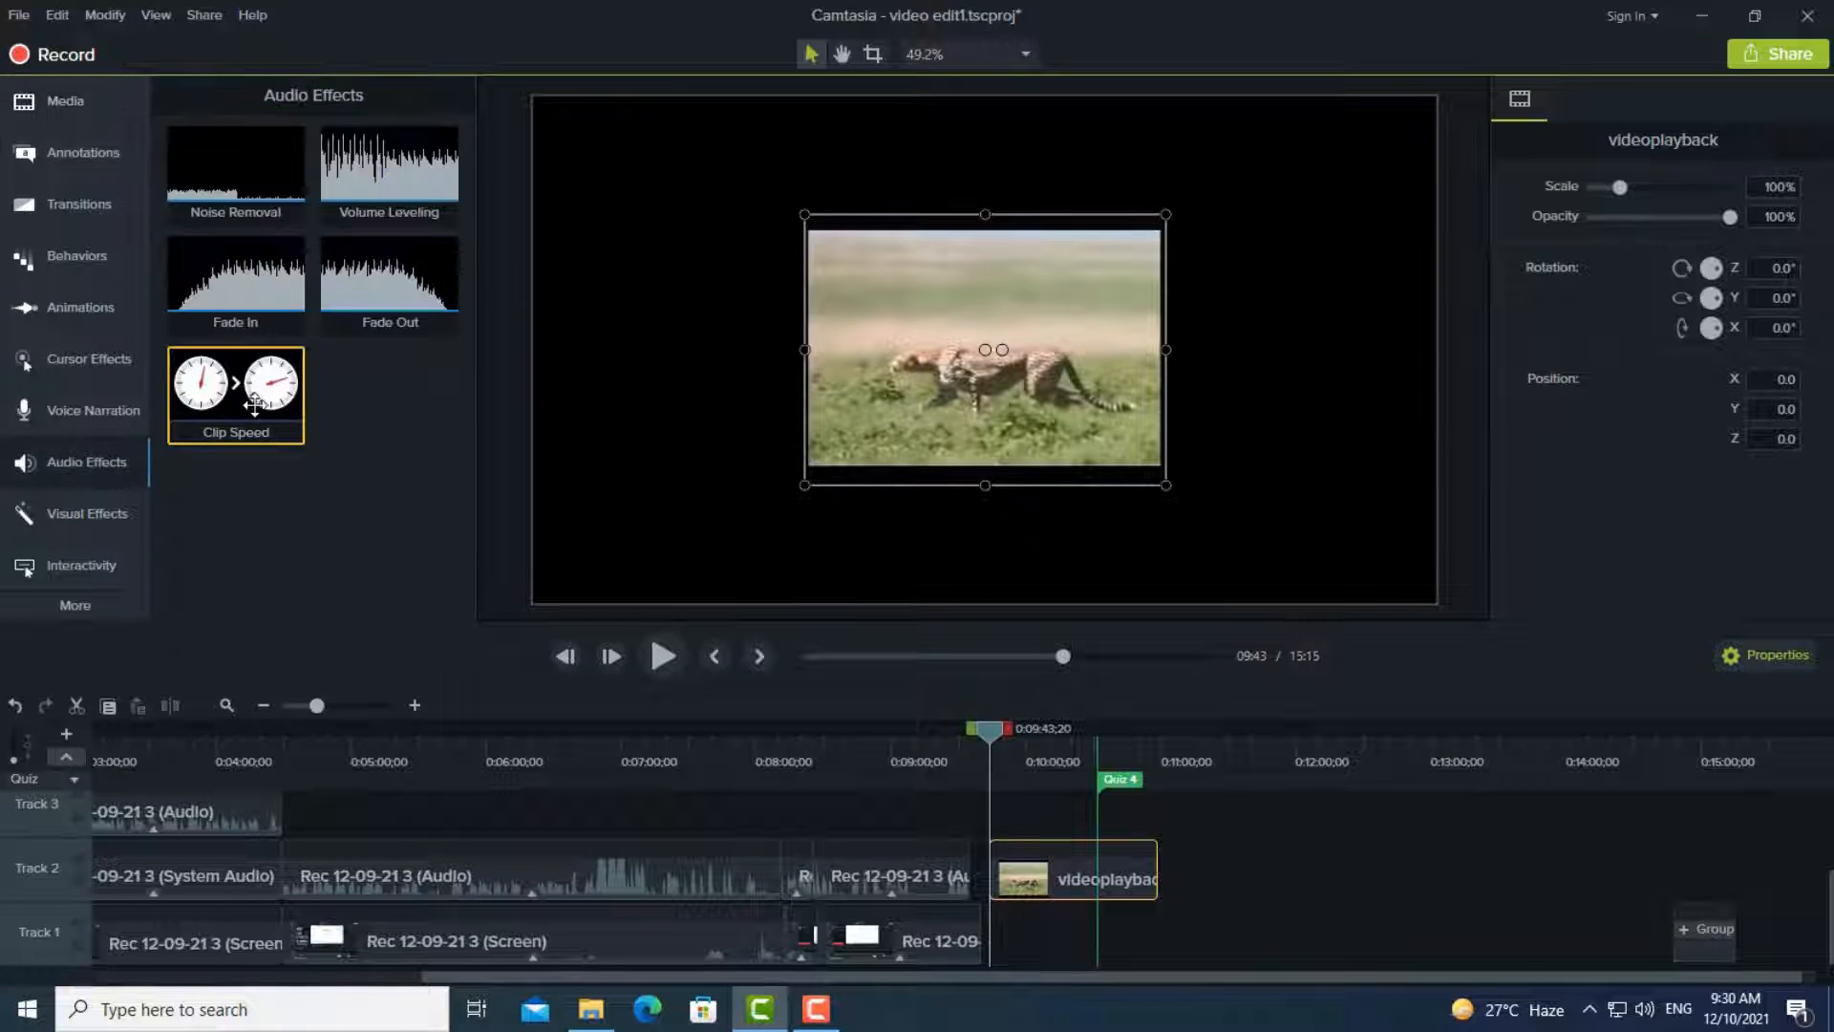
{"action": "left_click_drag", "start_coordinate": [254, 405], "coordinate": [1070, 894]}
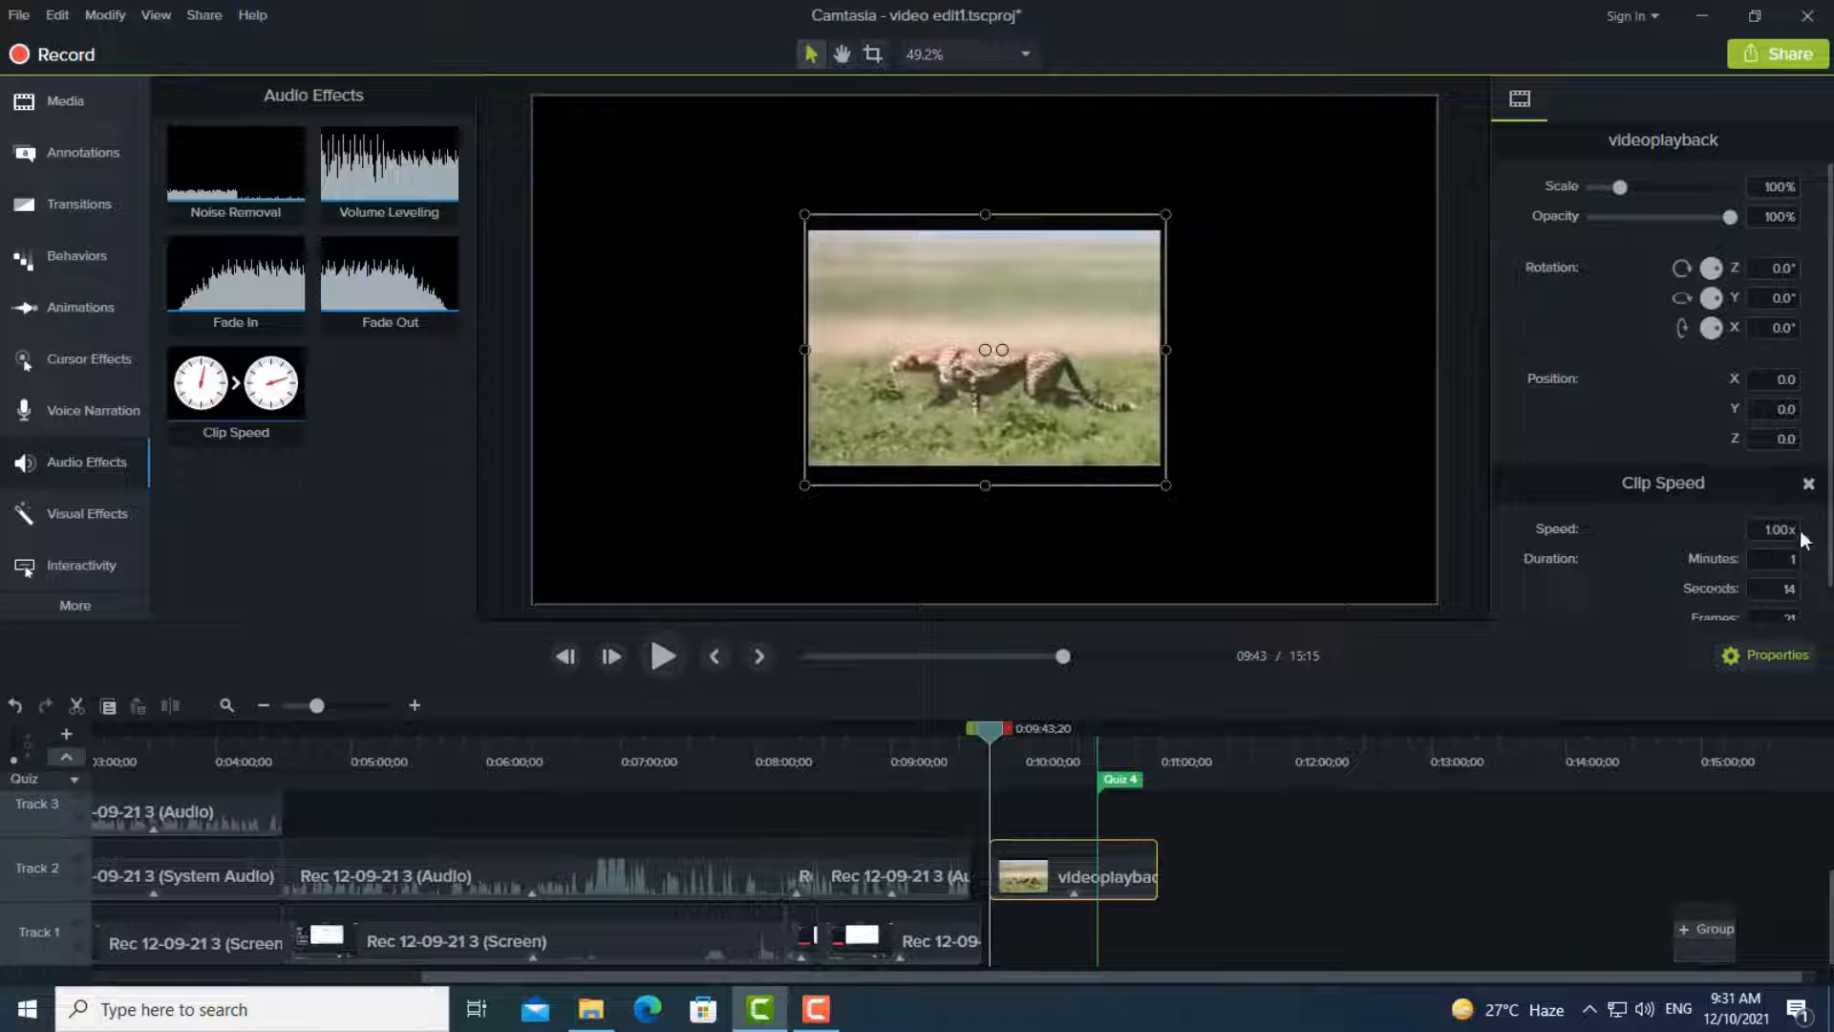
- Remove Clip Speed from the videoplayback clip and add it again from the clip's own options
{"action": "left_click", "coordinate": [1753, 531]}
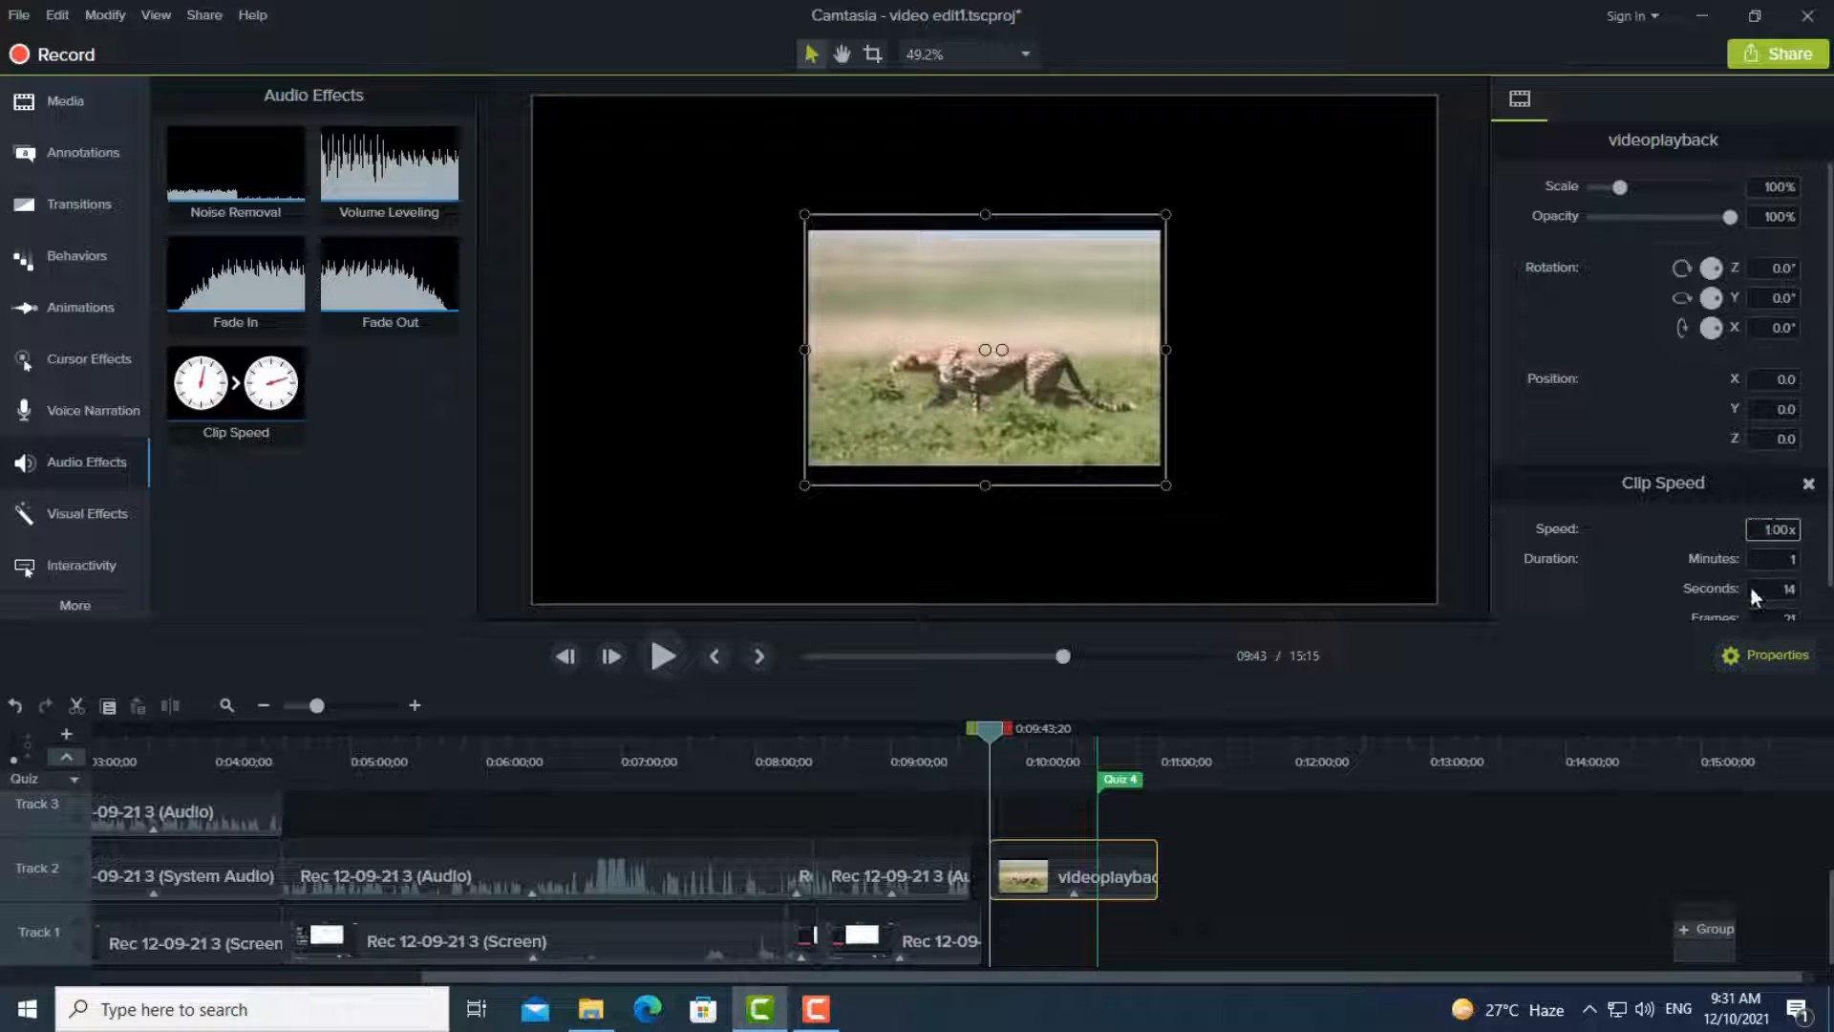
{"action": "right_click", "coordinate": [1038, 890]}
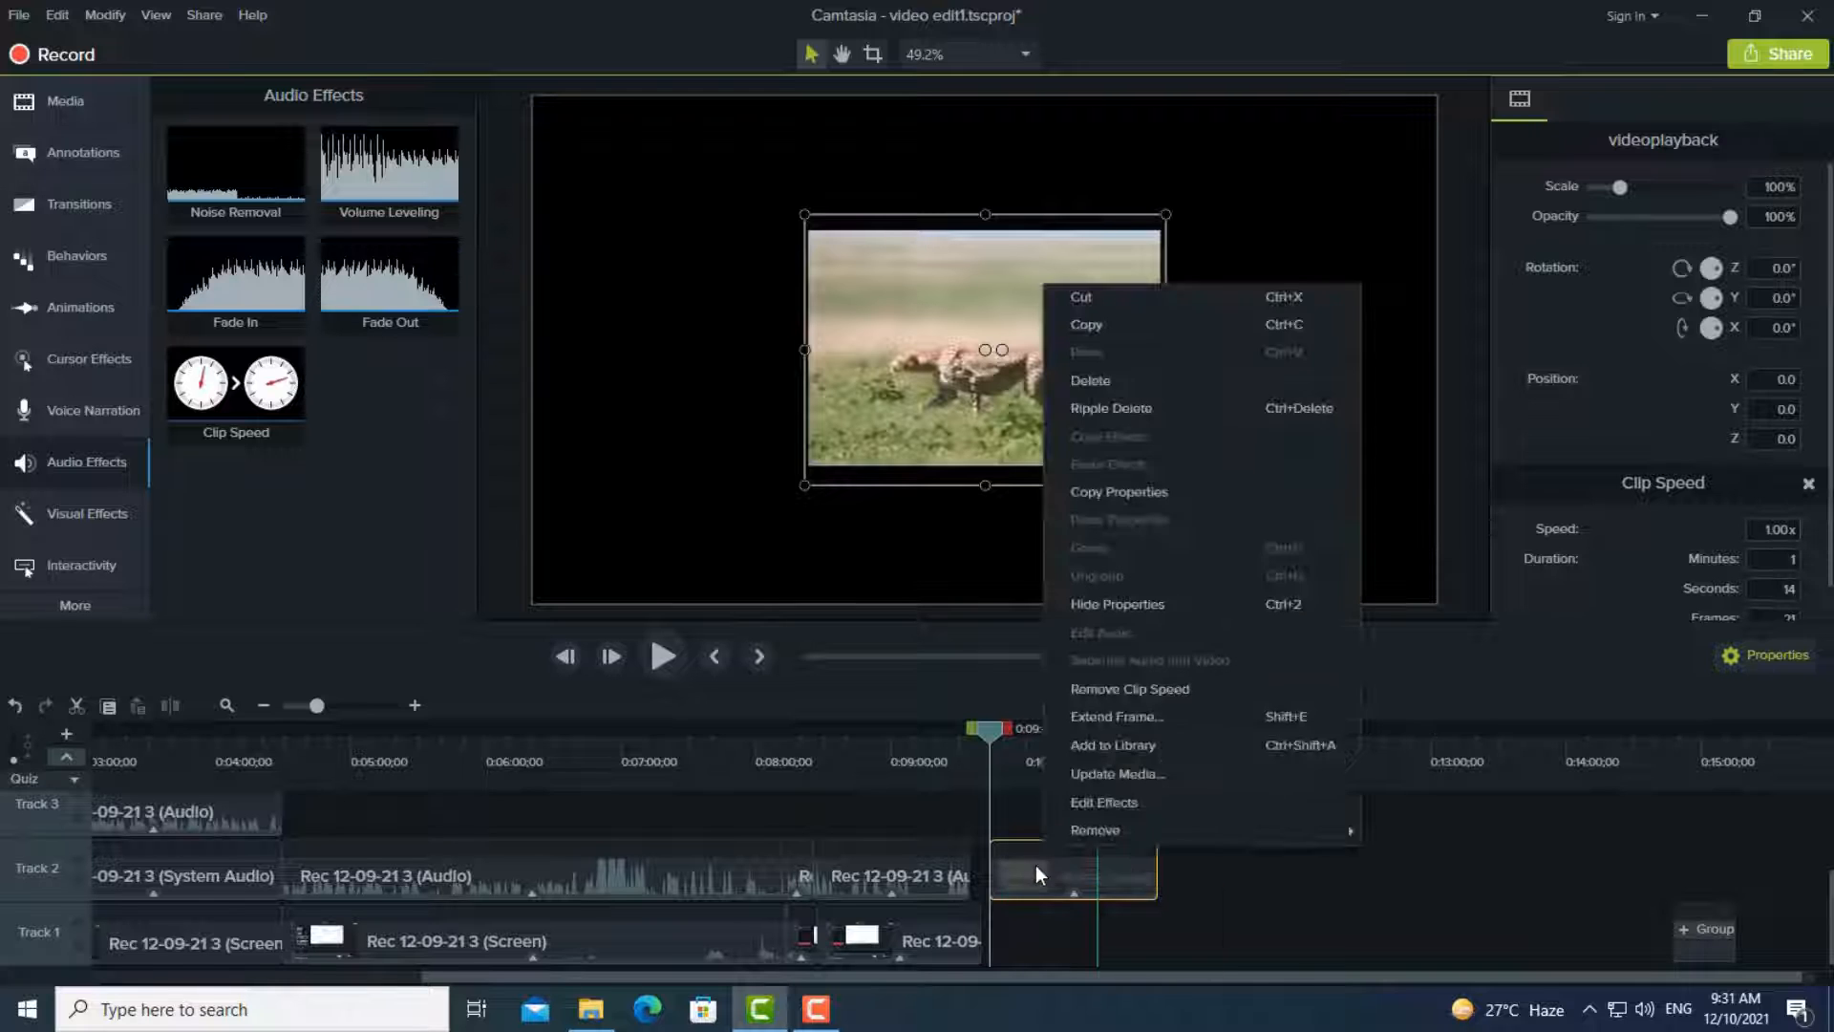
{"action": "left_click", "coordinate": [1224, 915]}
{"action": "right_click", "coordinate": [1073, 870]}
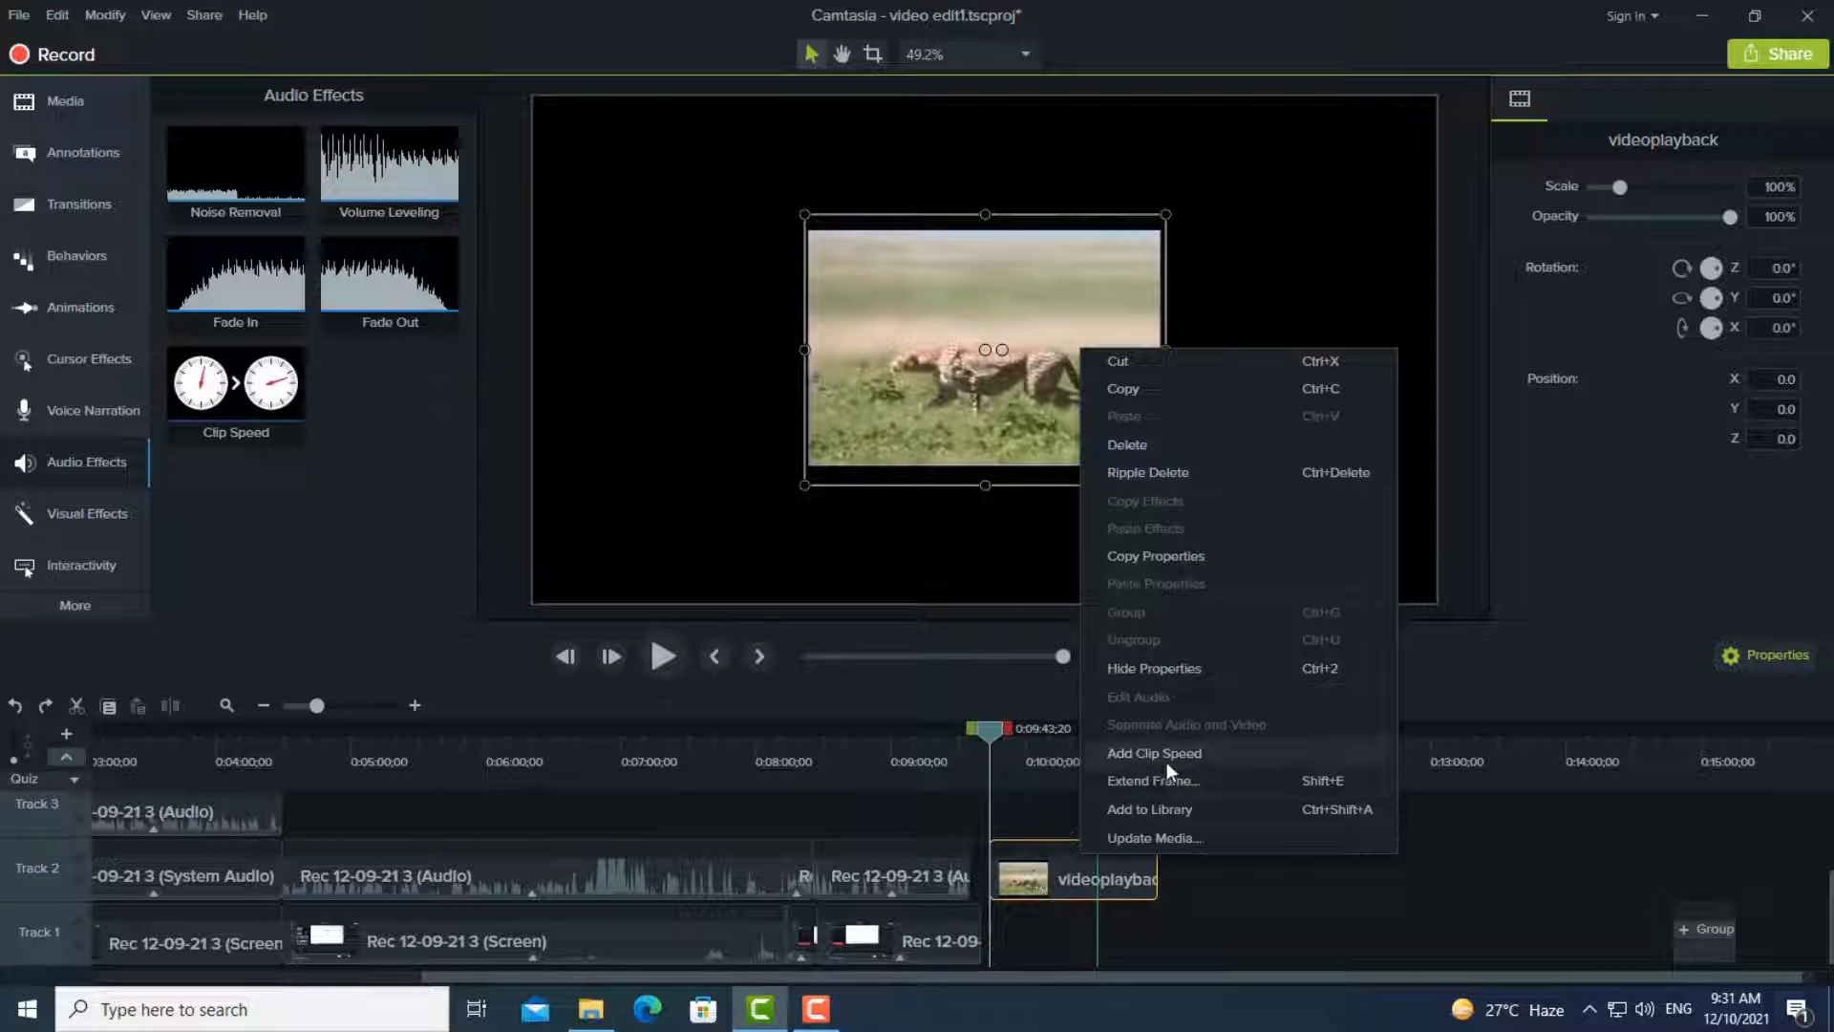
{"action": "left_click", "coordinate": [1167, 760]}
- Set the speed of the videoplayback clip to 5.00x and preview the sped-up footage
{"action": "left_click", "coordinate": [1057, 886]}
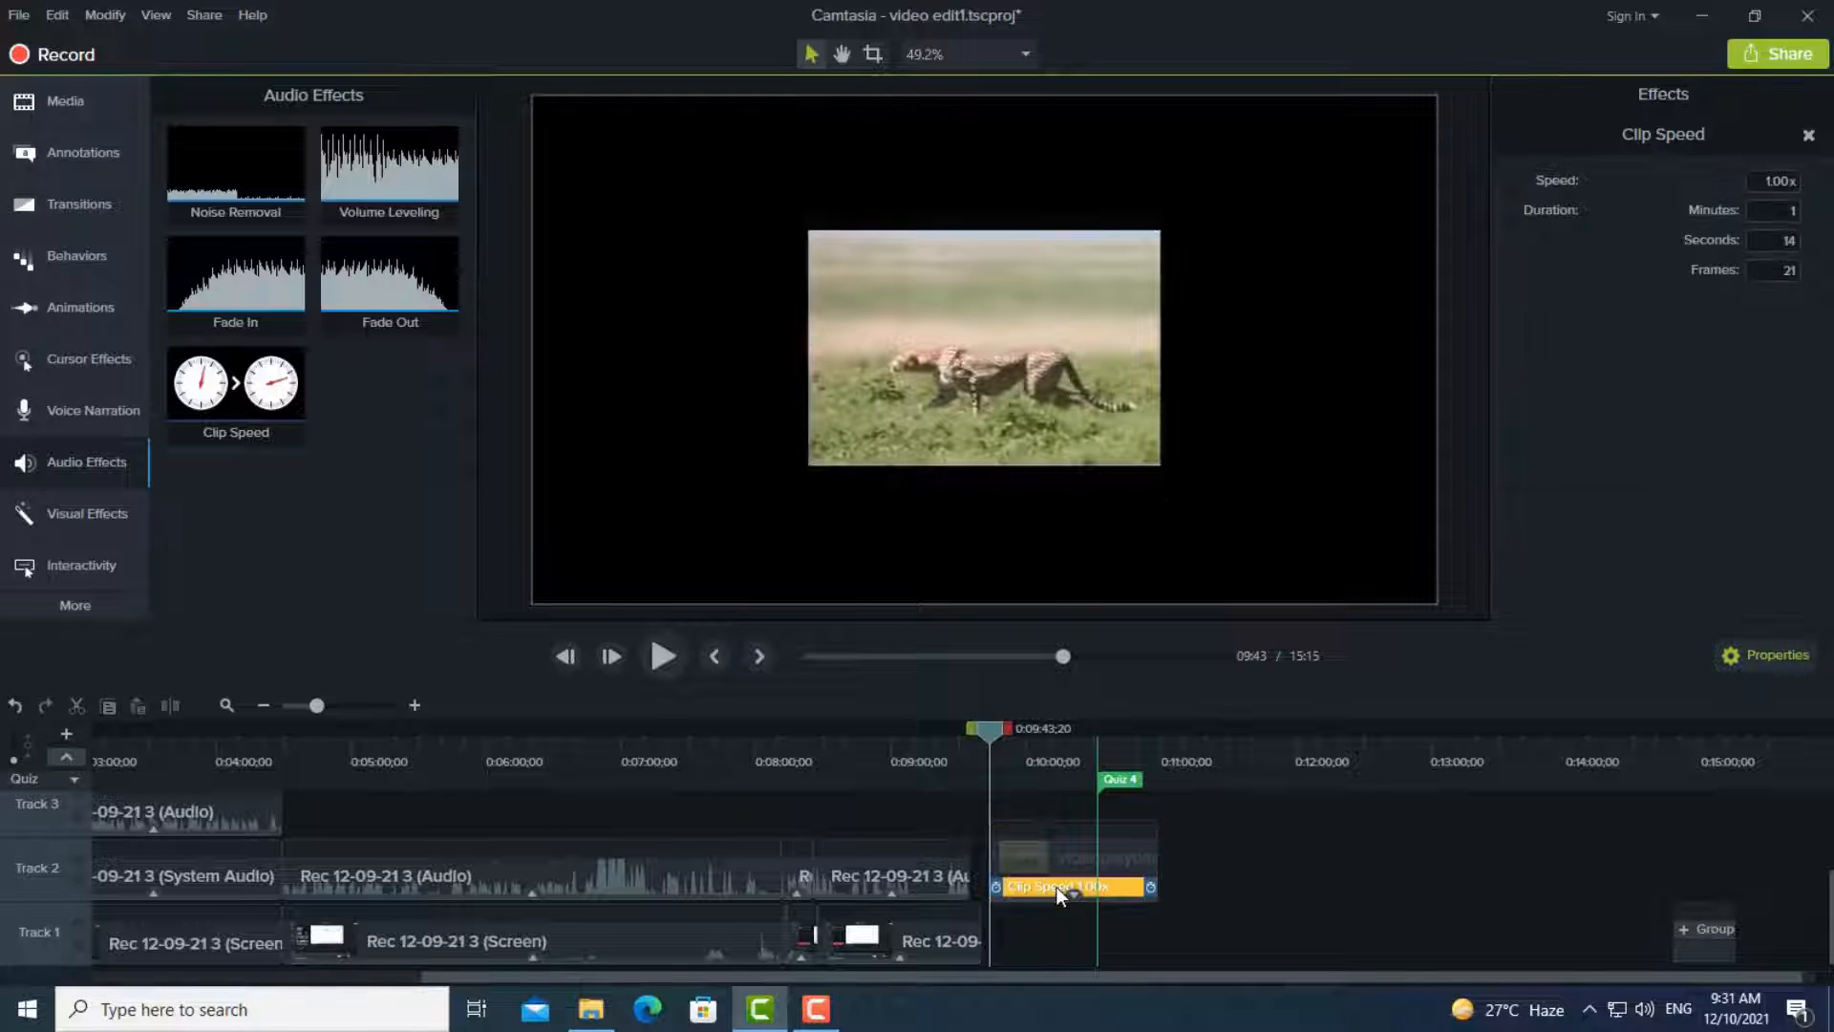
{"action": "left_click", "coordinate": [1058, 852]}
{"action": "left_click", "coordinate": [1058, 884]}
{"action": "left_click", "coordinate": [1072, 860]}
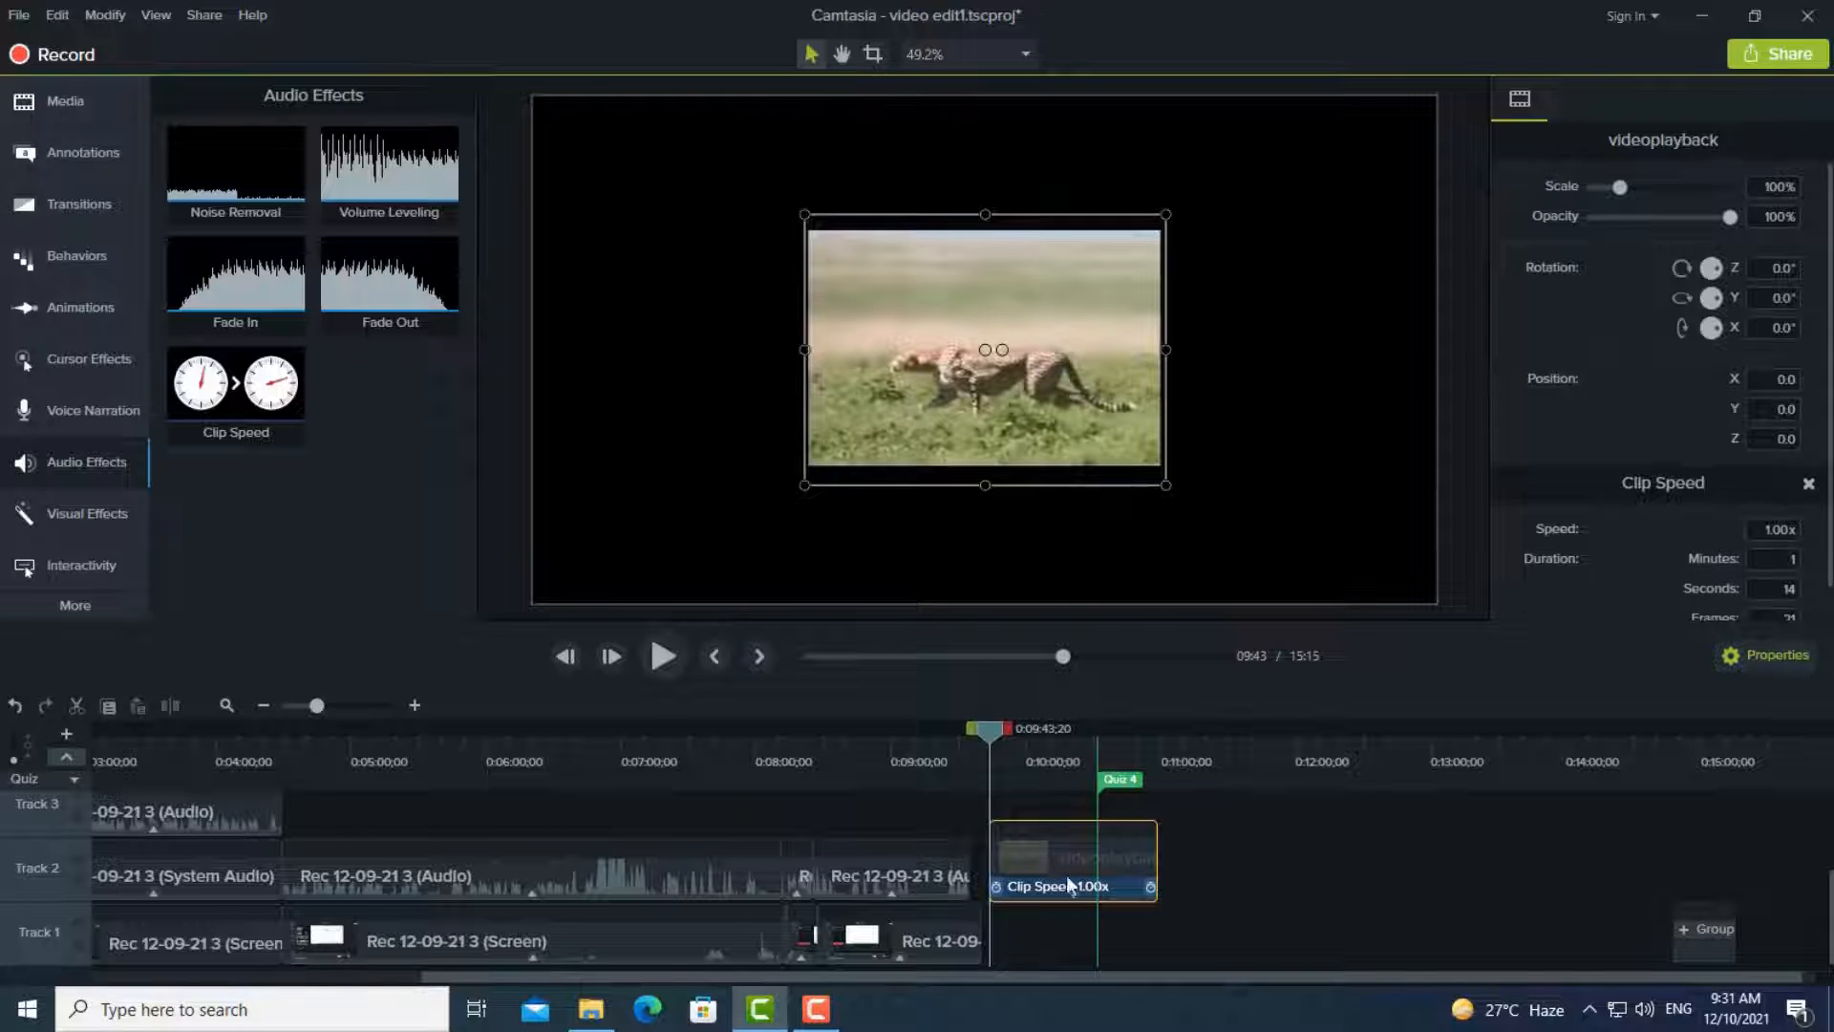
{"action": "left_click", "coordinate": [1077, 884]}
{"action": "left_click", "coordinate": [1076, 854]}
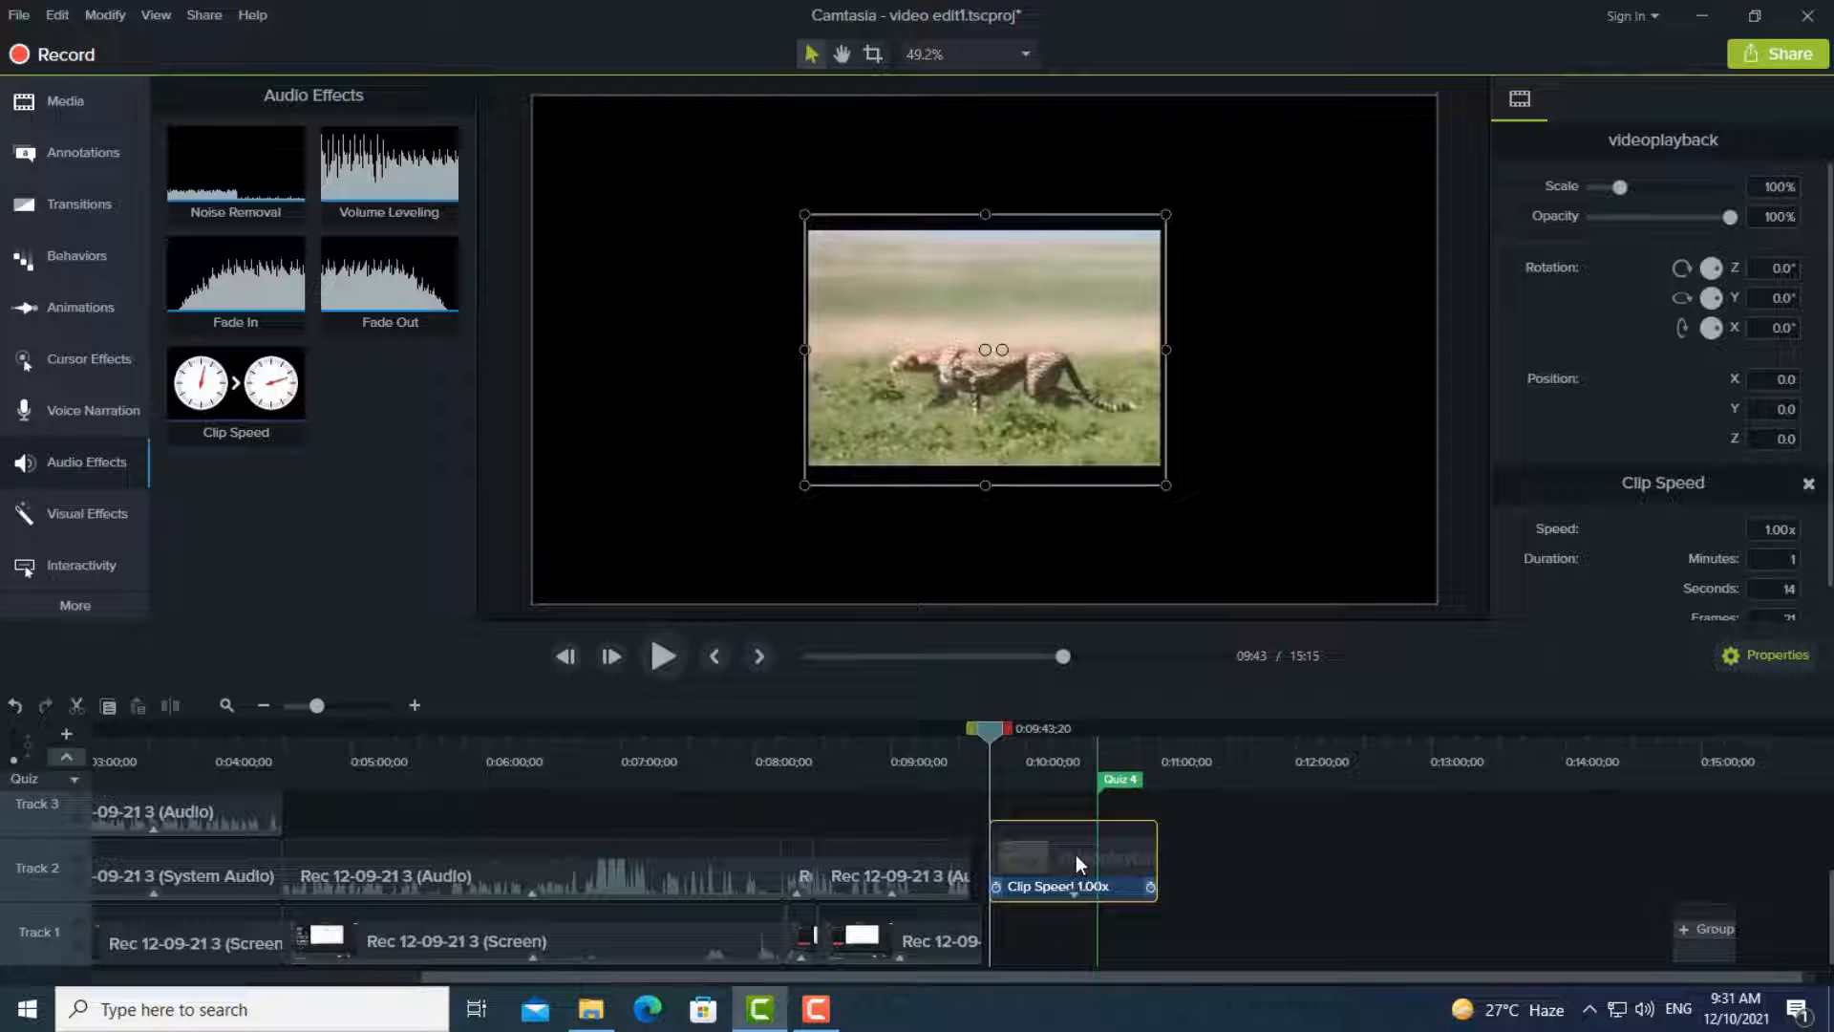
{"action": "left_click", "coordinate": [1765, 529]}
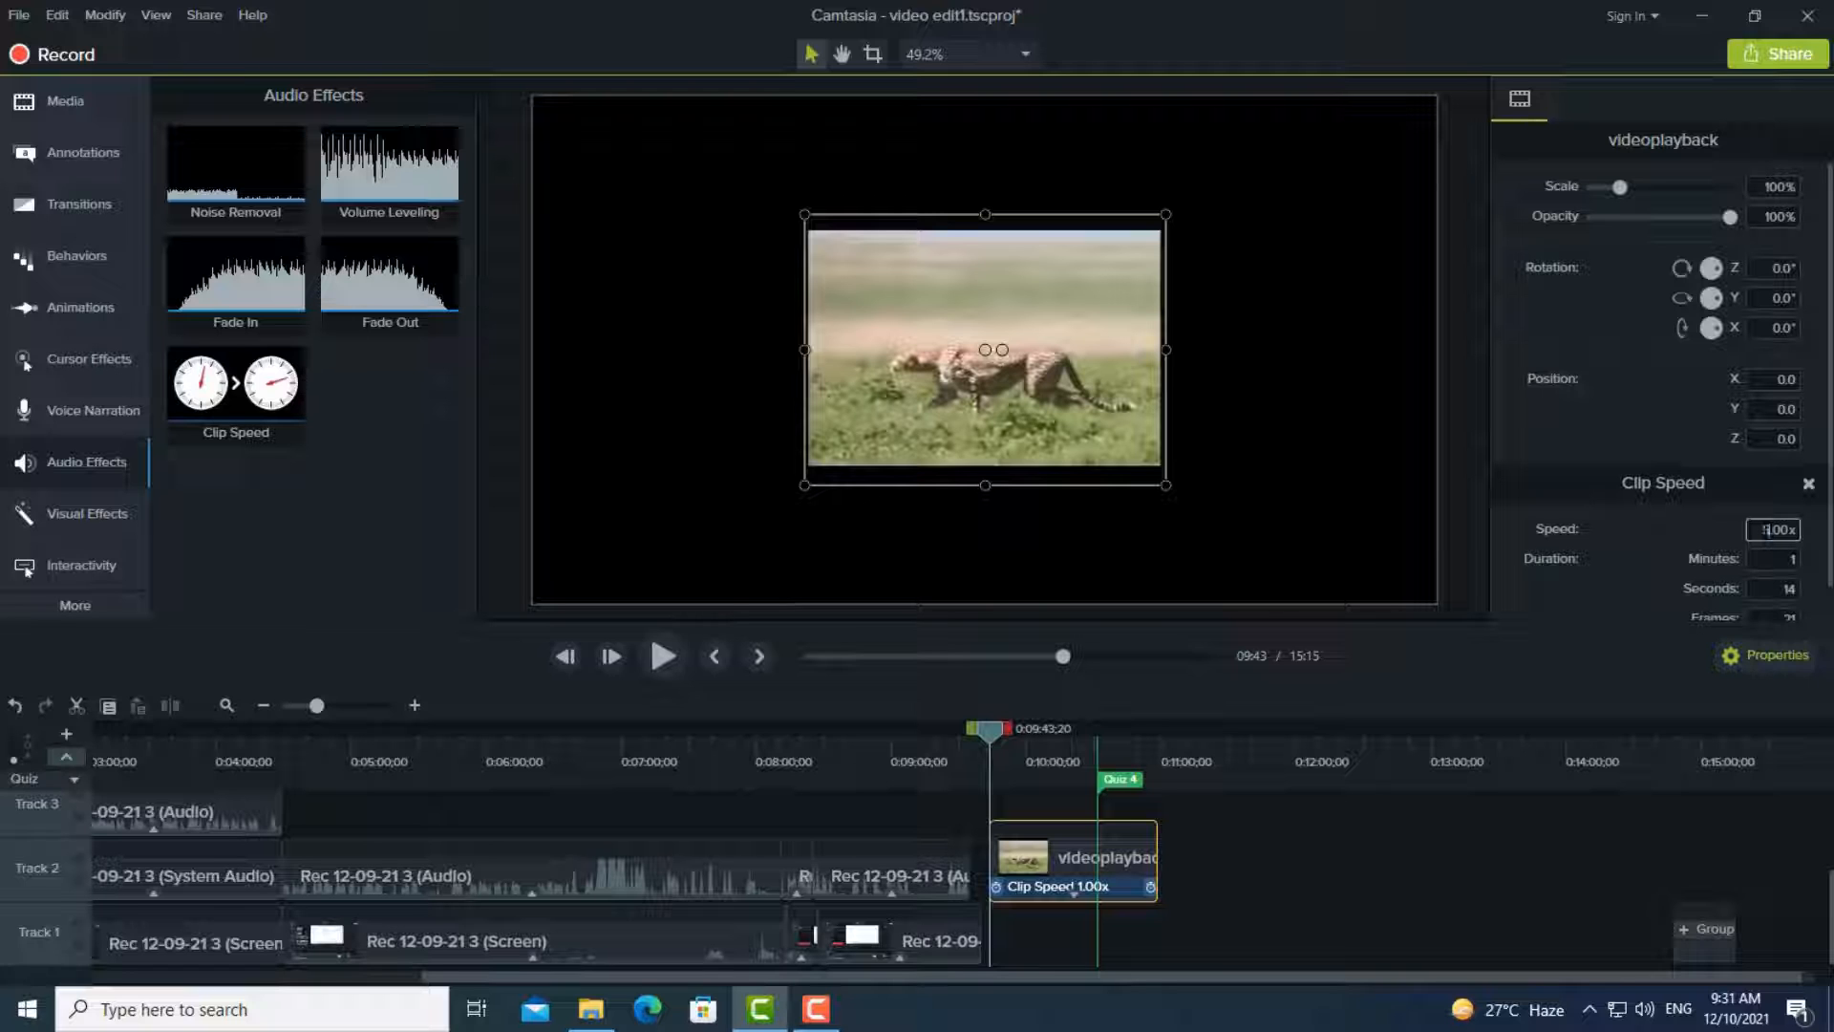
{"action": "key", "text": "BackSpace"}
{"action": "type", "text": "5"}
{"action": "left_click", "coordinate": [661, 654]}
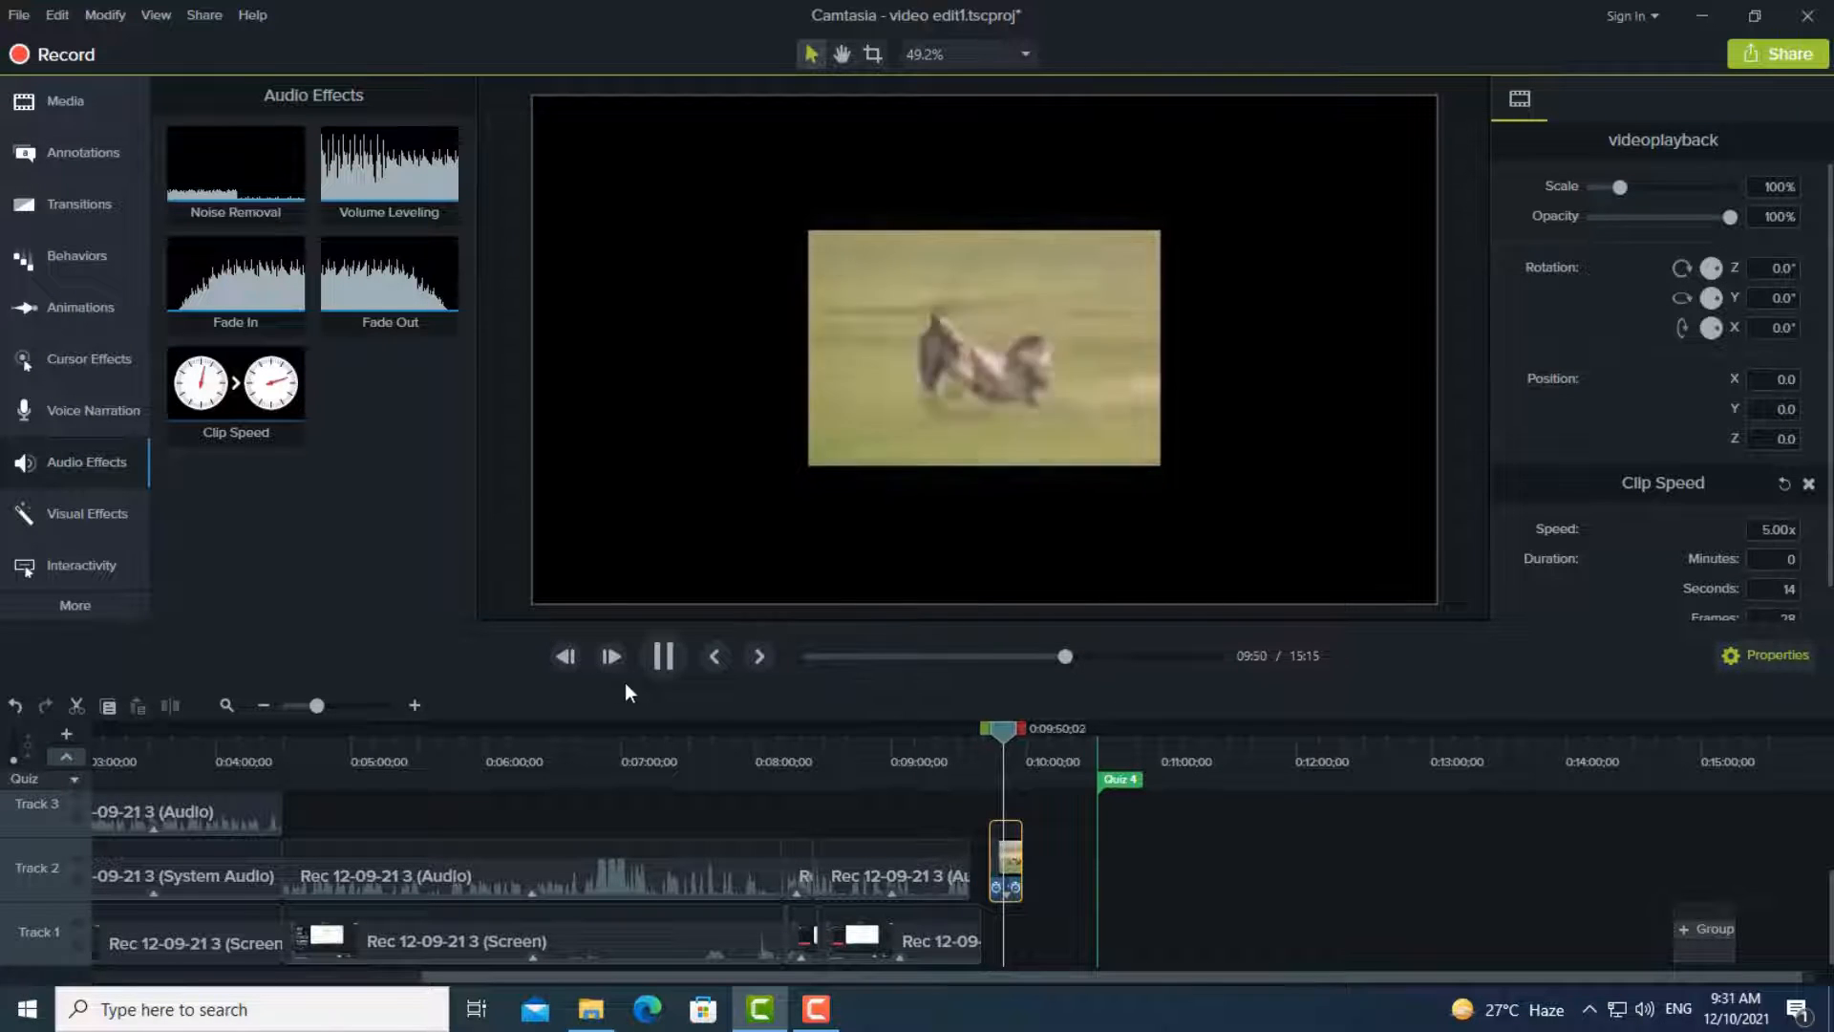
{"action": "left_click", "coordinate": [663, 655]}
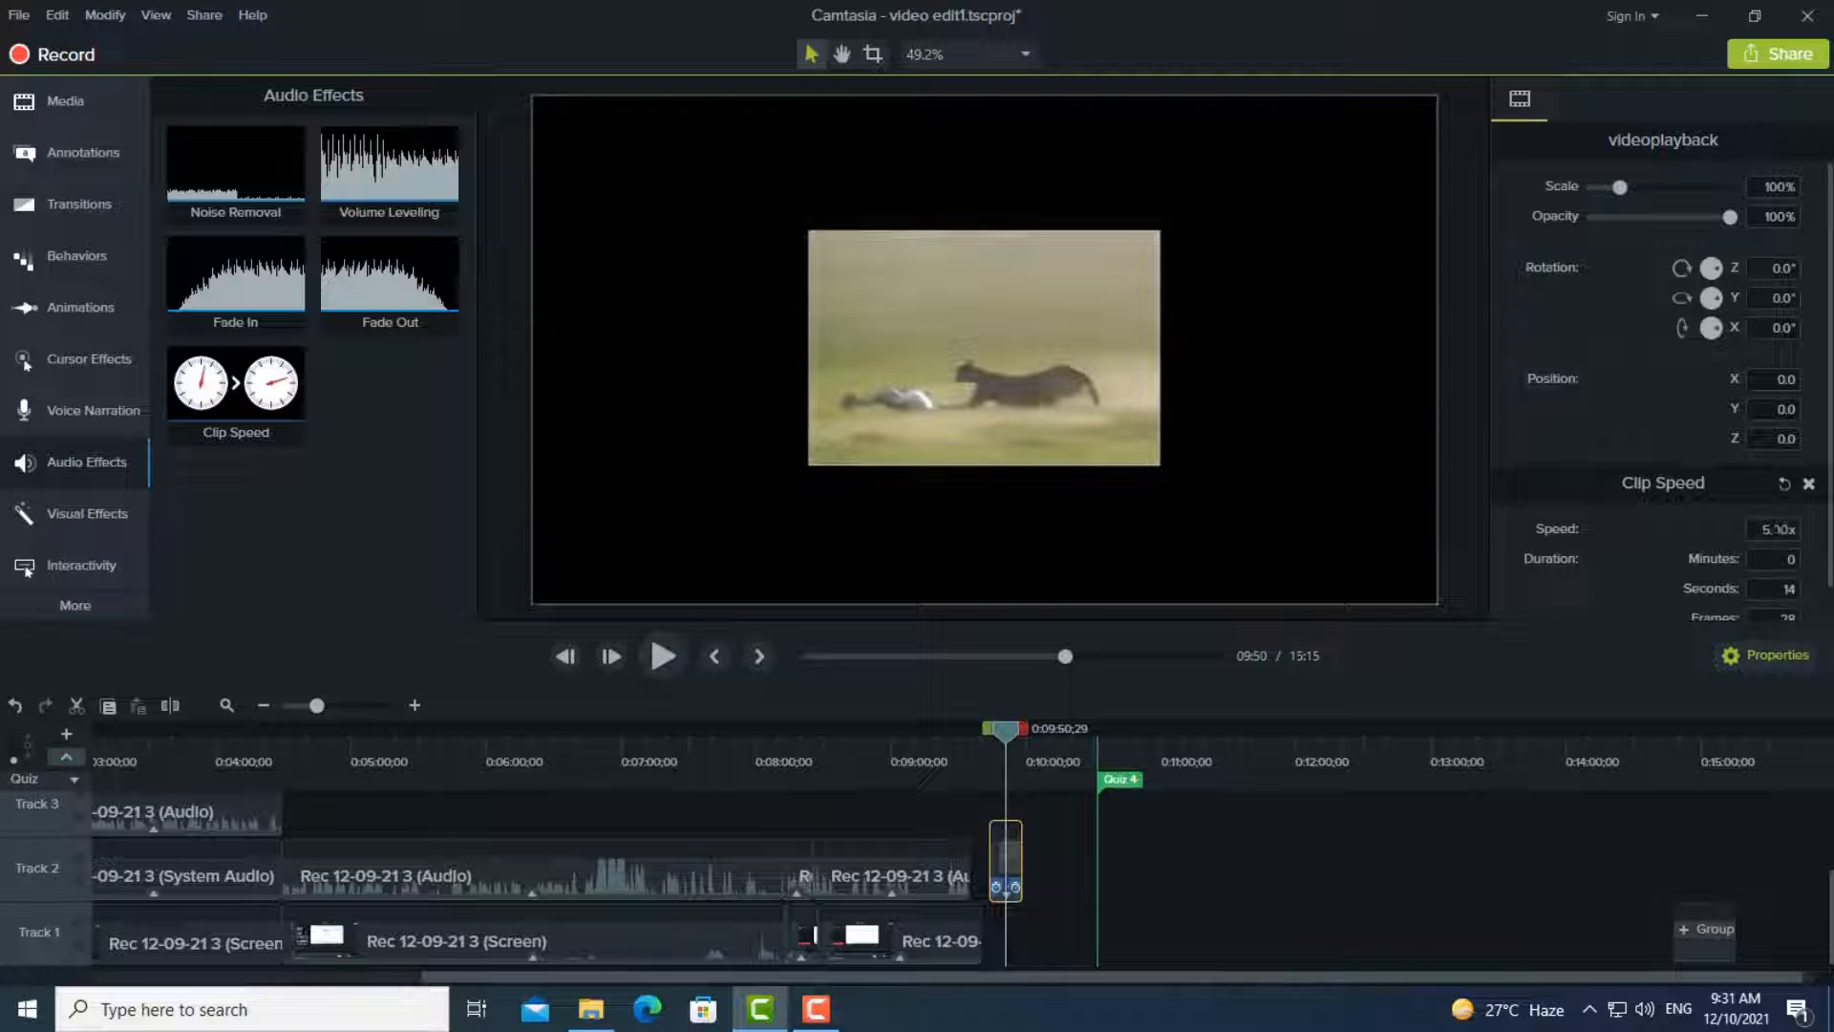
- Slow the videoplayback clip down to a speed of 0.25x and play it
{"action": "left_click", "coordinate": [1765, 528]}
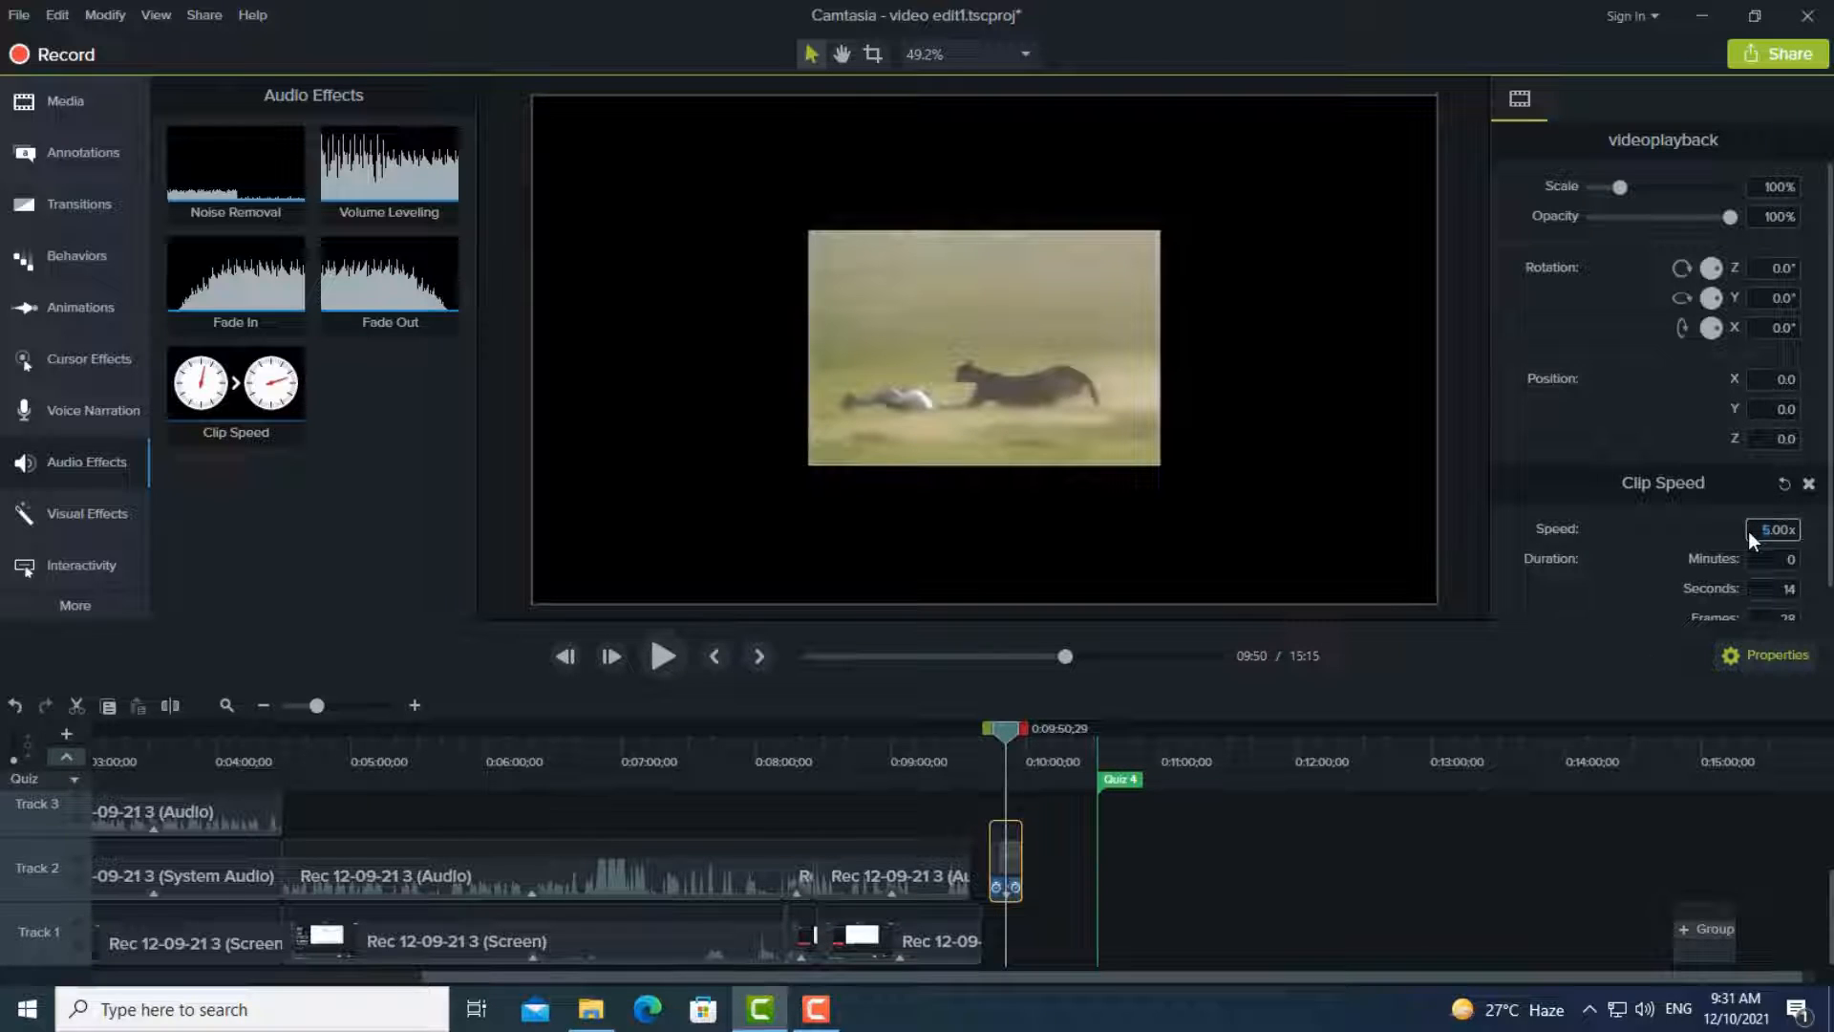
{"action": "type", "text": "1"}
{"action": "left_click", "coordinate": [663, 656]}
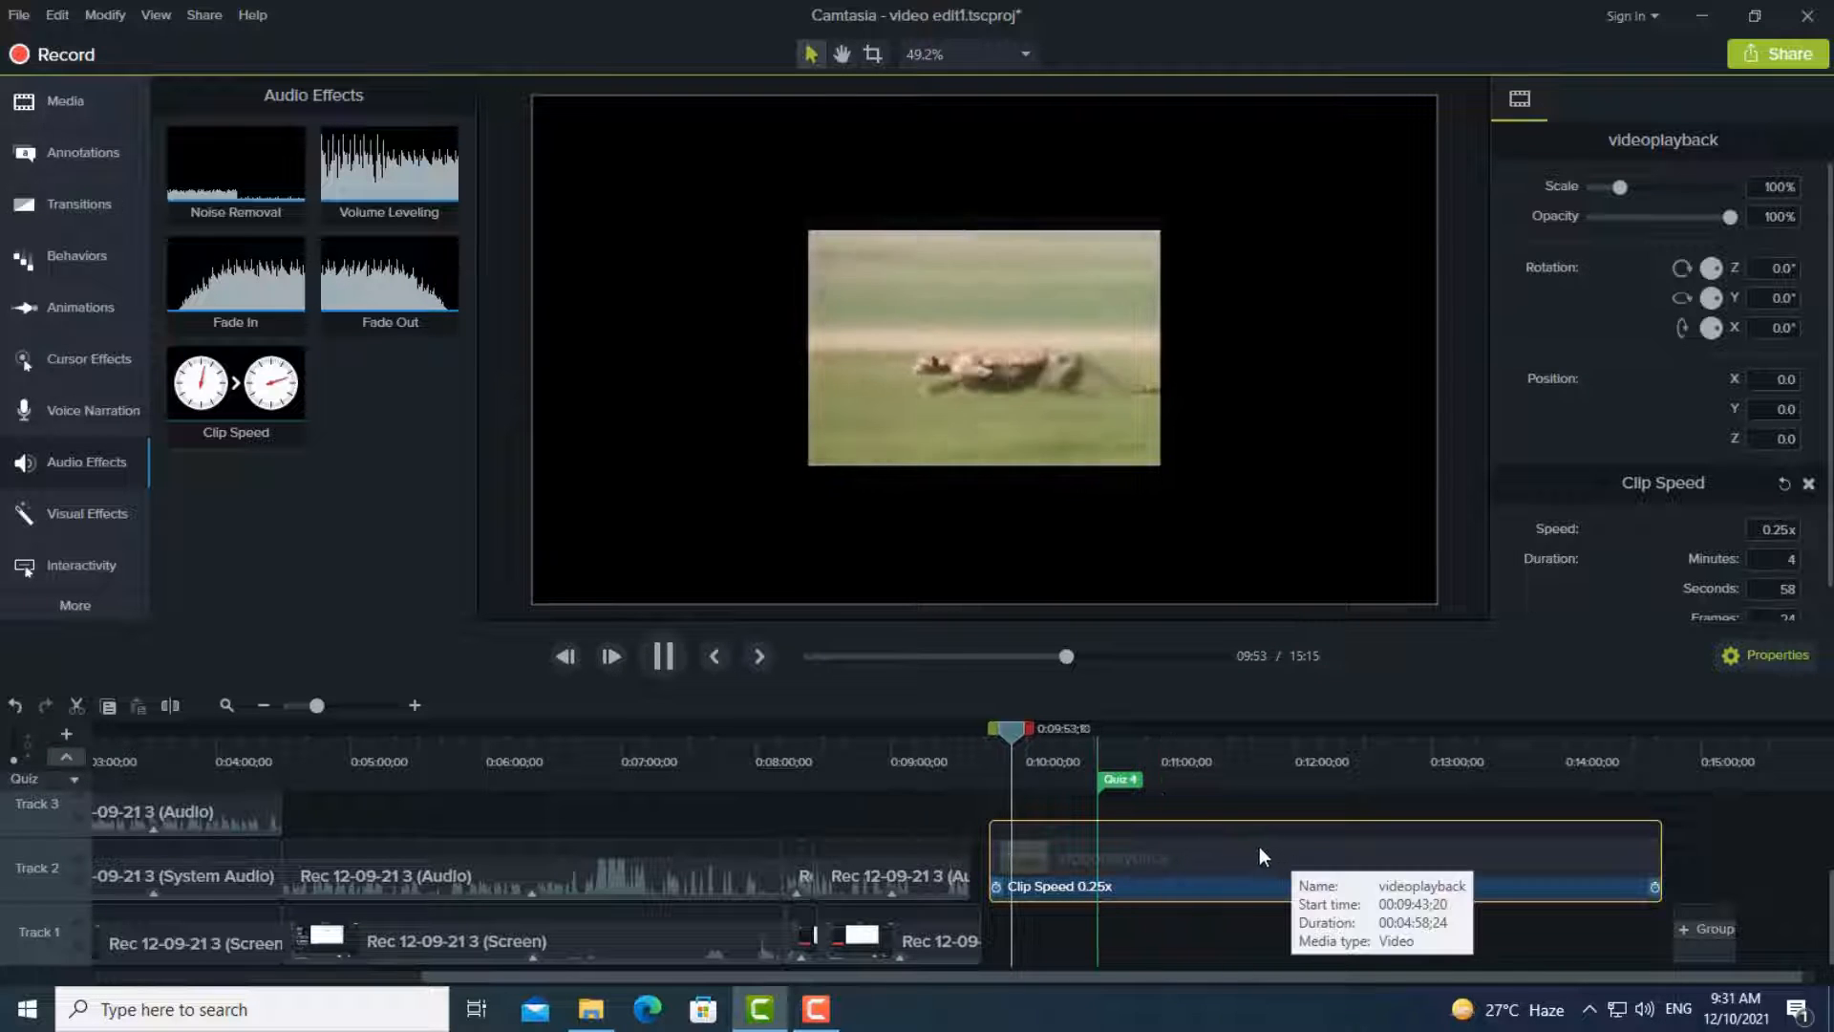
- Enlarge the videoplayback clip on the canvas to about 174.3% scale and preview it in slow motion
{"action": "left_click", "coordinate": [1099, 382]}
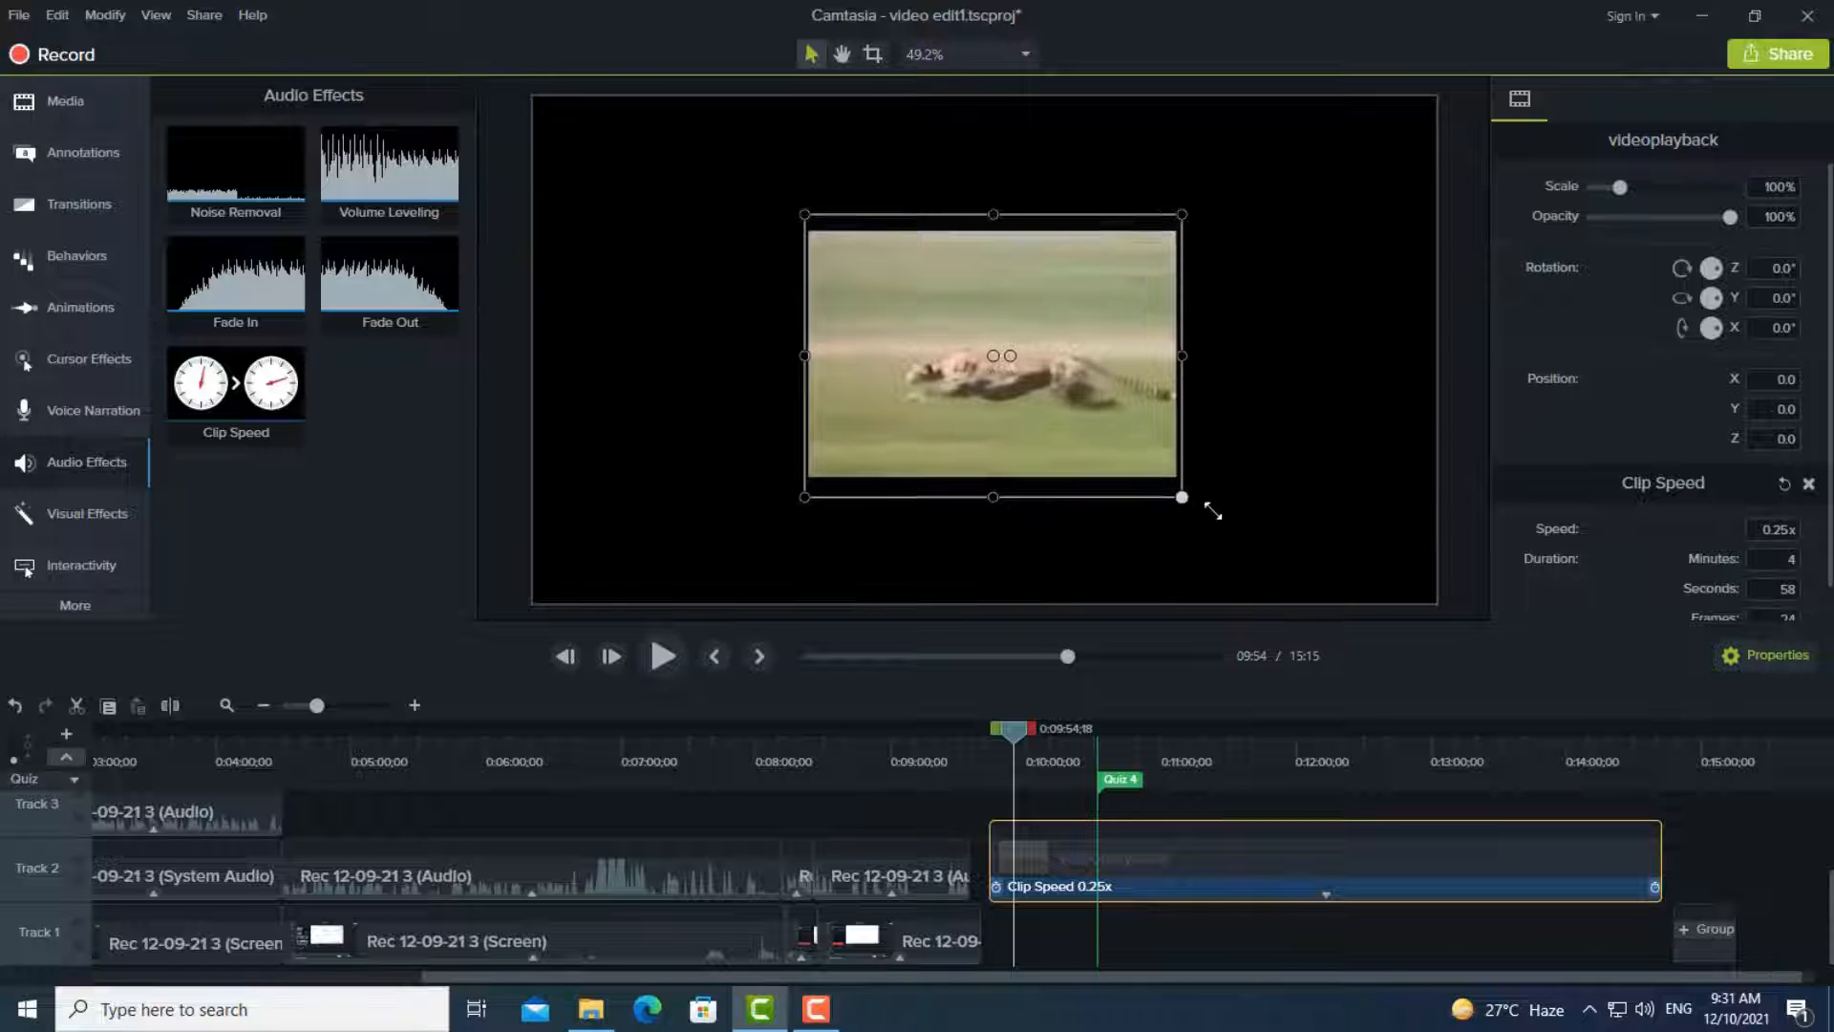
{"action": "left_click_drag", "start_coordinate": [1182, 497], "coordinate": [1305, 586]}
{"action": "left_click_drag", "start_coordinate": [805, 216], "coordinate": [676, 114]}
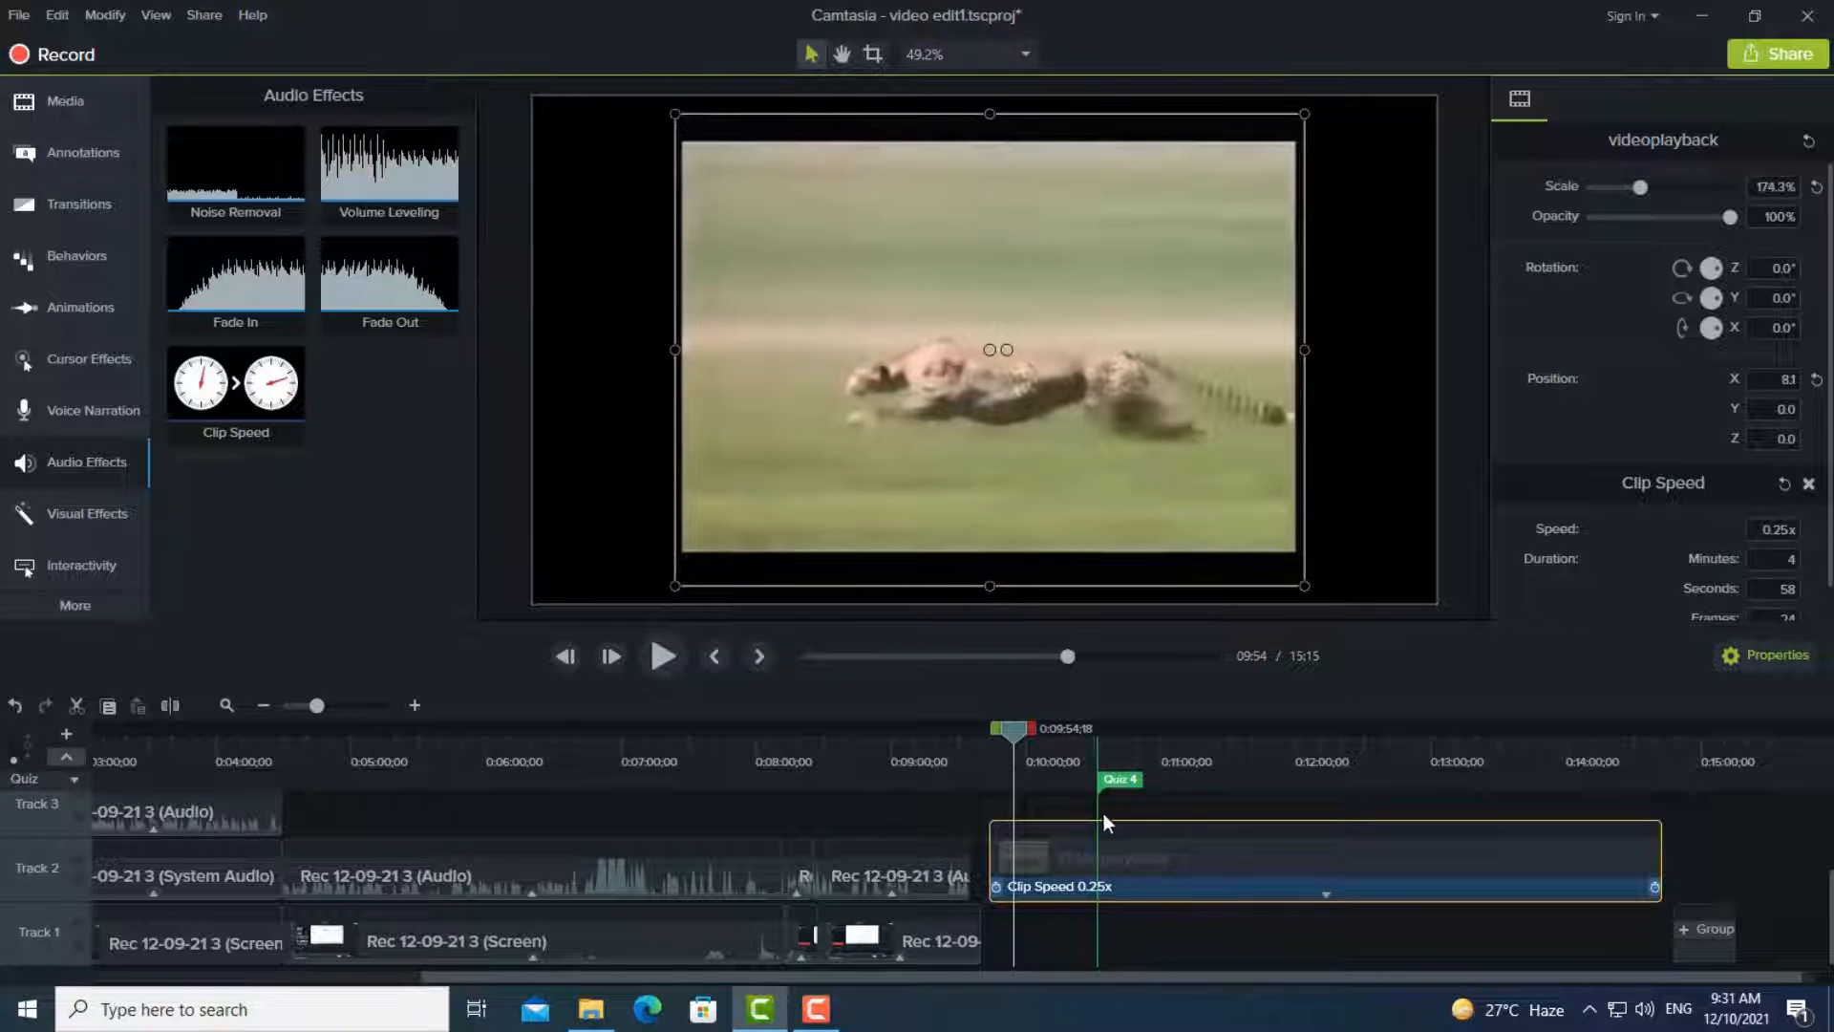
{"action": "left_click", "coordinate": [659, 656]}
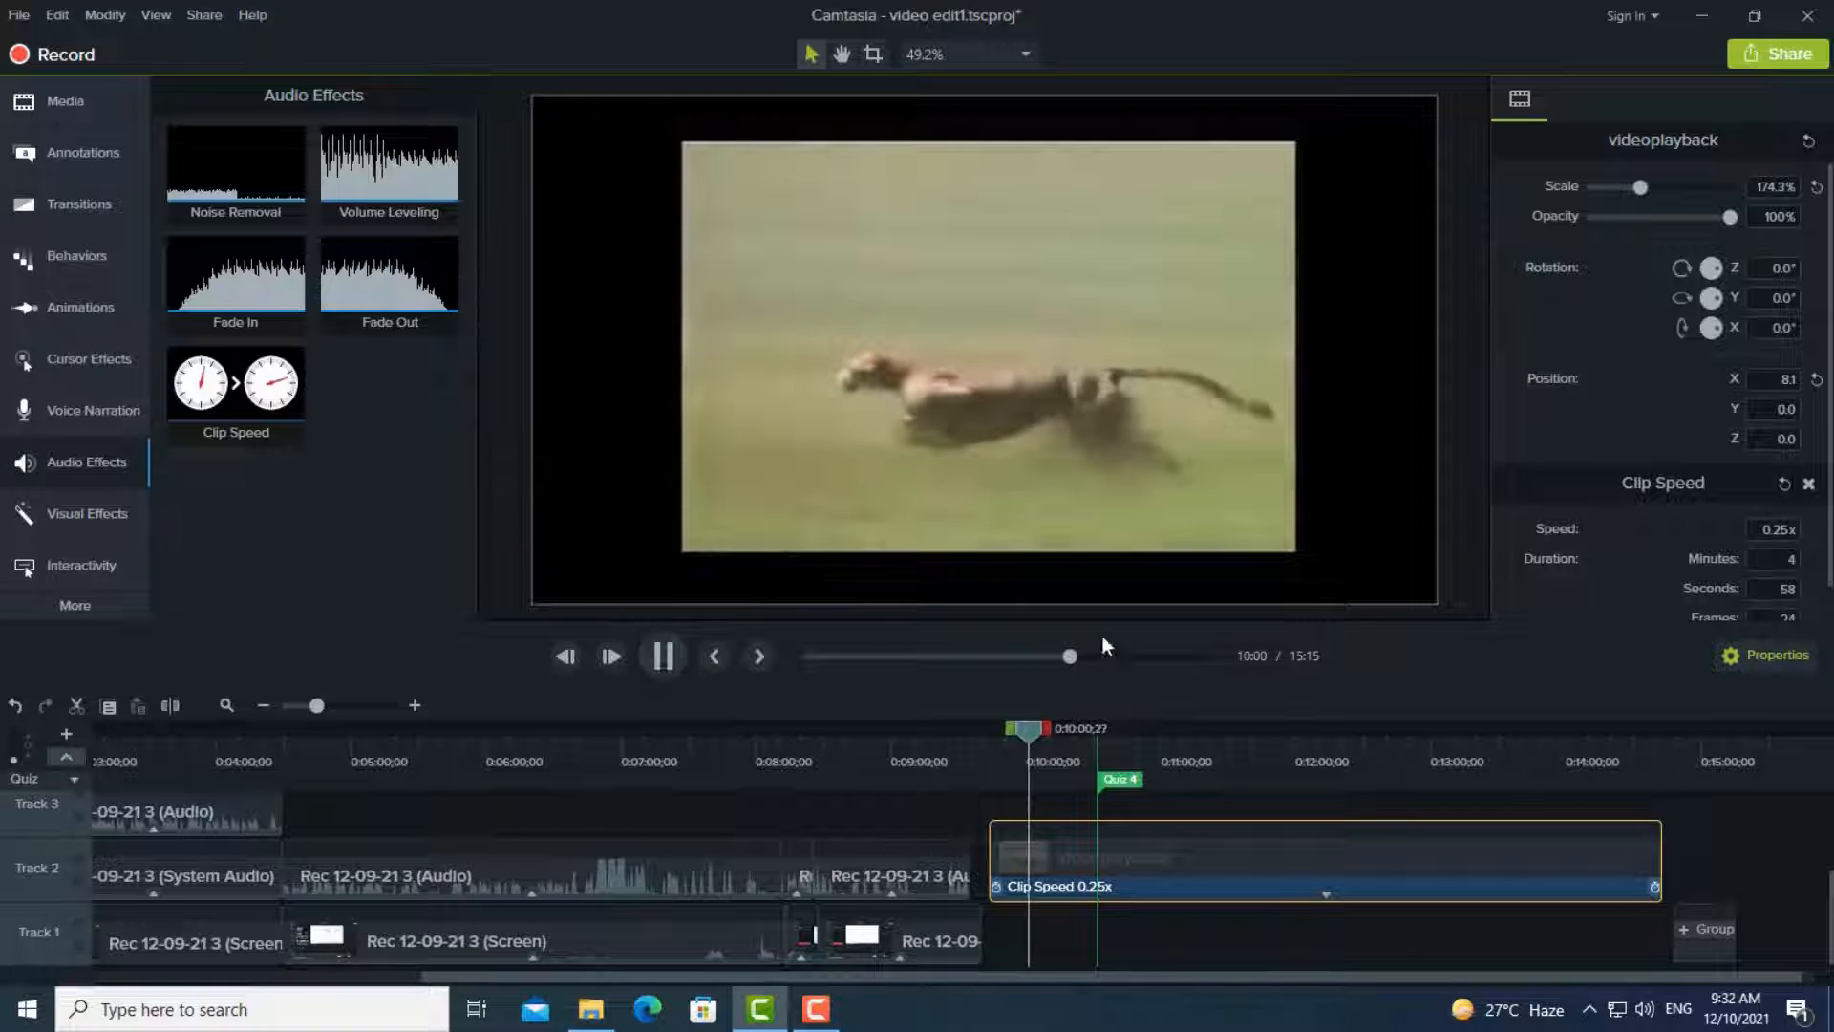
{"action": "key", "text": "space"}
- Set the videoplayback clip's speed to 1.00x, preview it, and show the available annotations
{"action": "left_click", "coordinate": [1773, 530]}
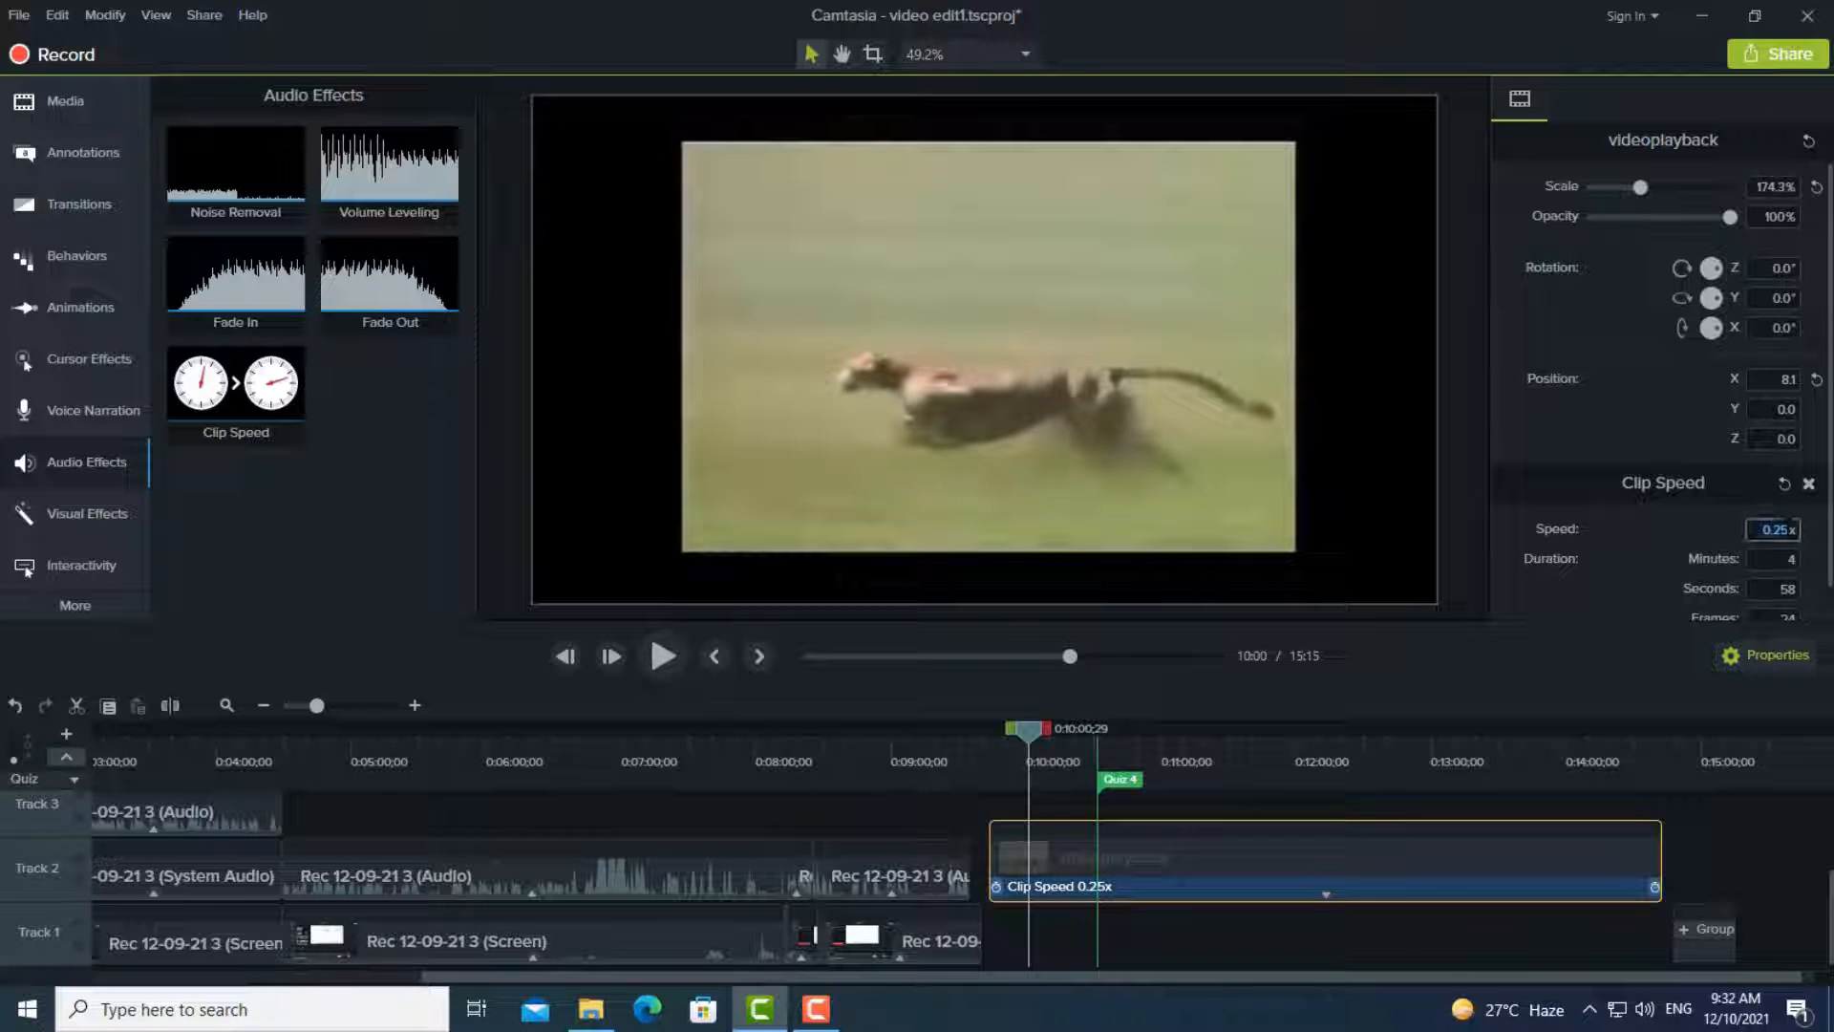
{"action": "left_click", "coordinate": [1779, 529]}
{"action": "type", "text": "1x"}
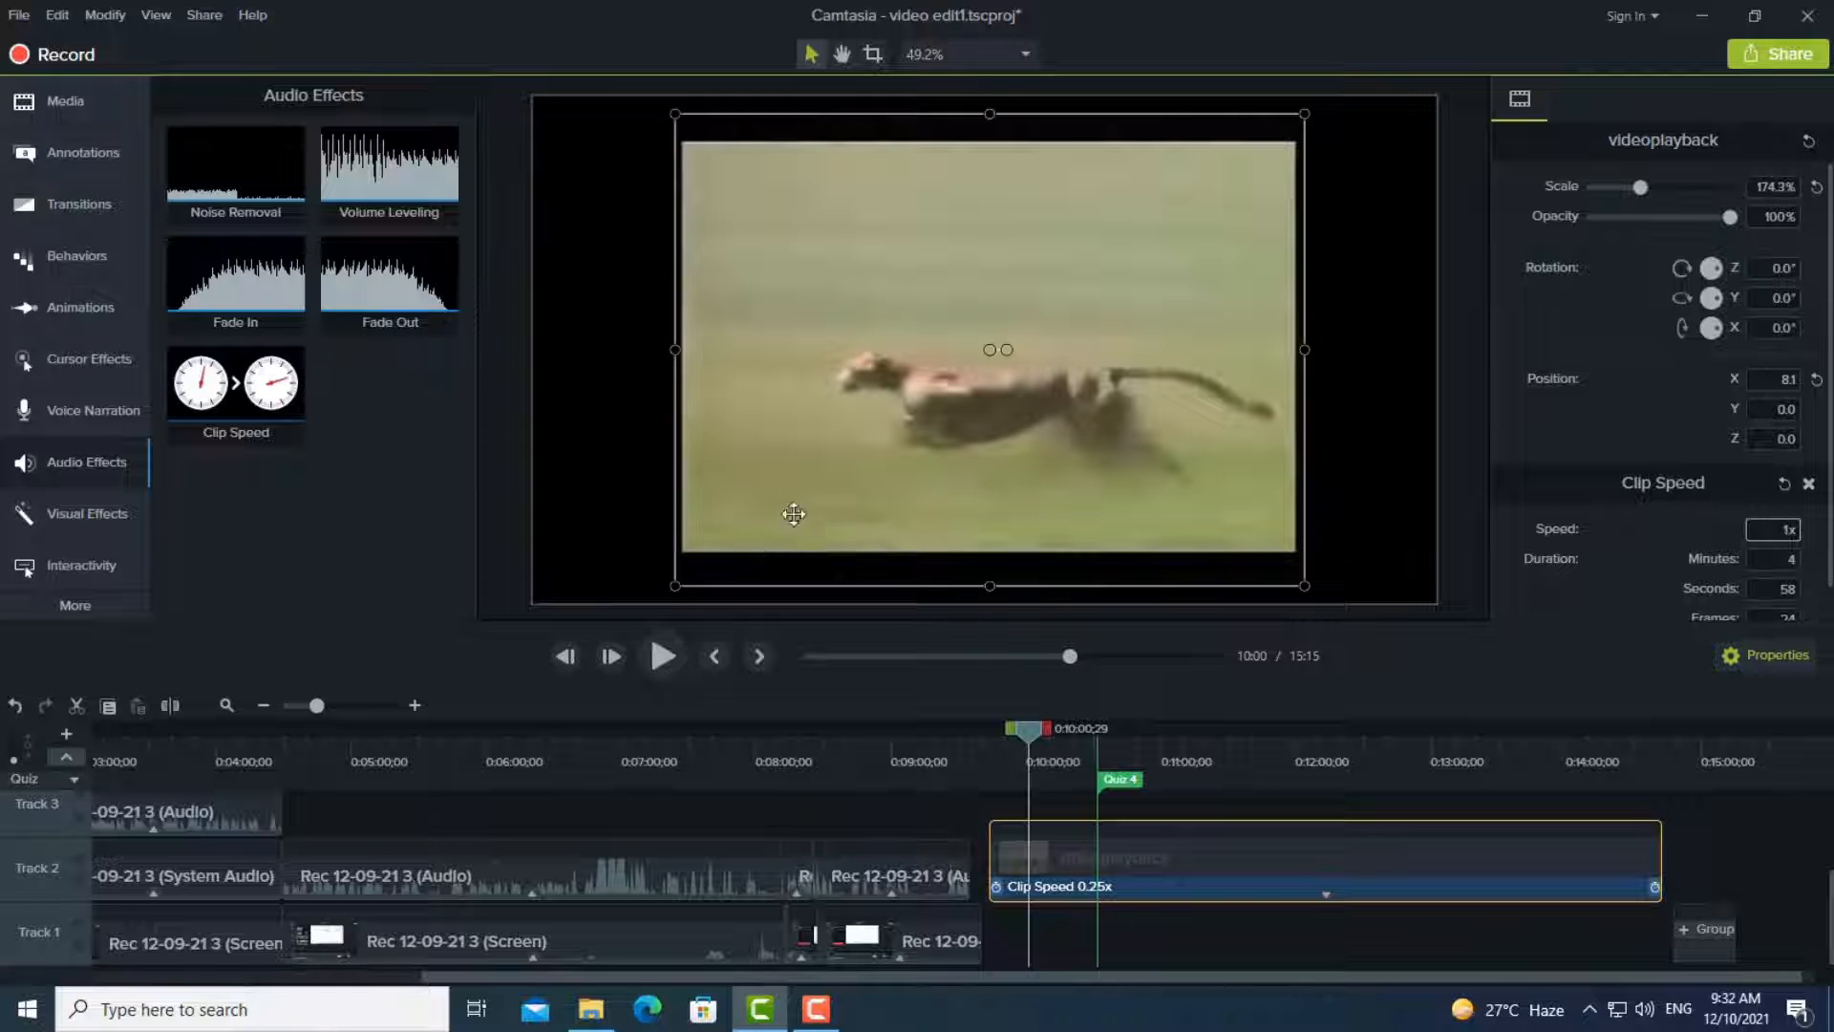
{"action": "left_click", "coordinate": [661, 655]}
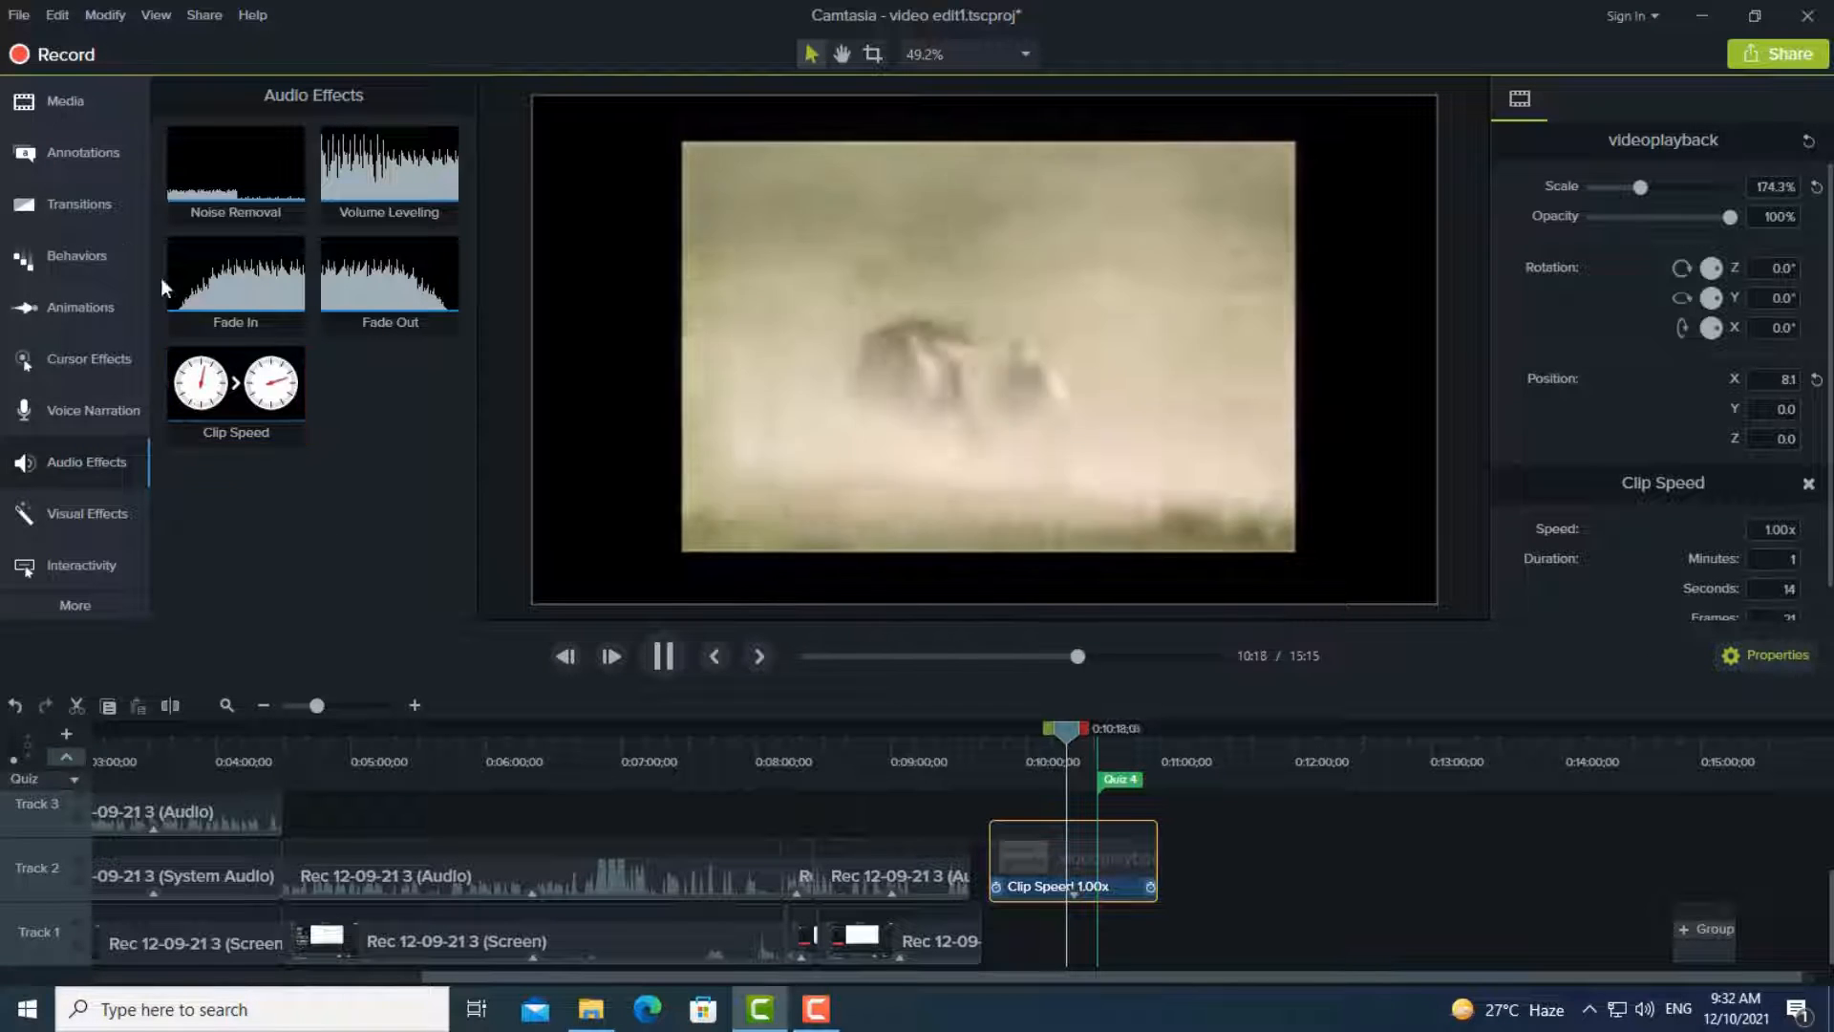
{"action": "left_click", "coordinate": [101, 150]}
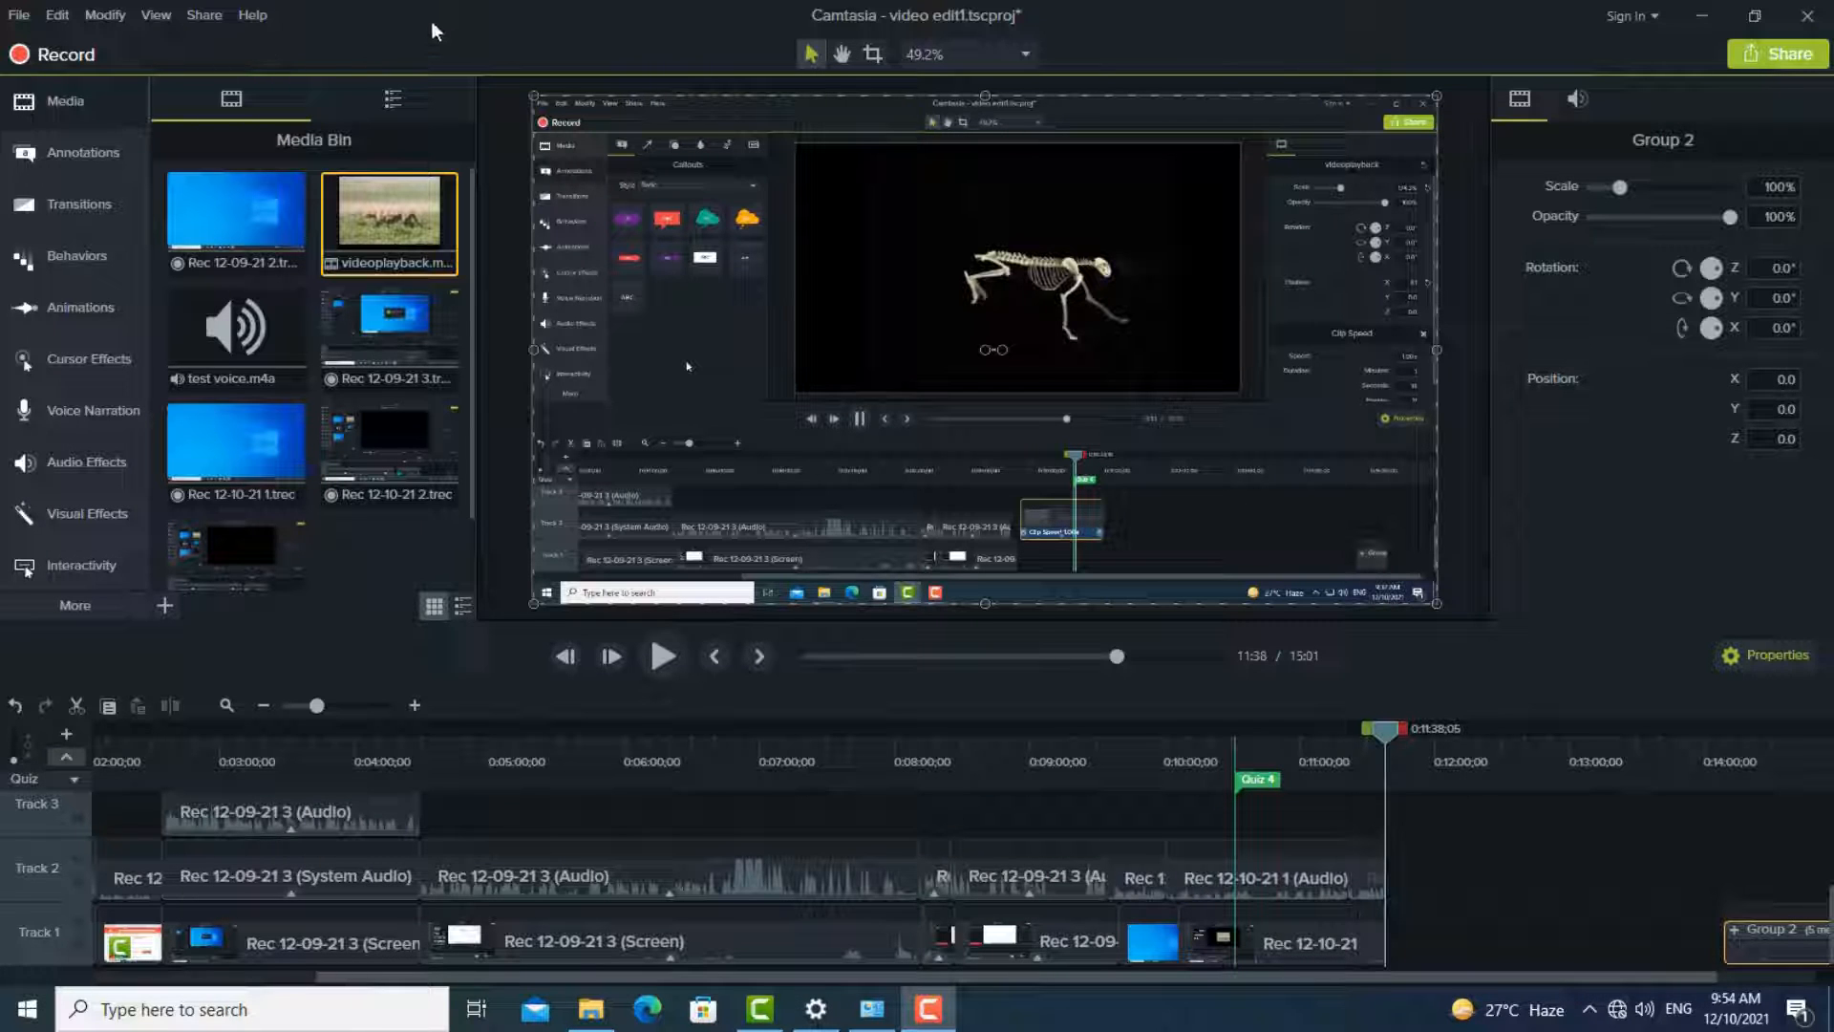
- Start a local file export of the project using the MP4 only (up to 1080p) preset
{"action": "left_click", "coordinate": [216, 14]}
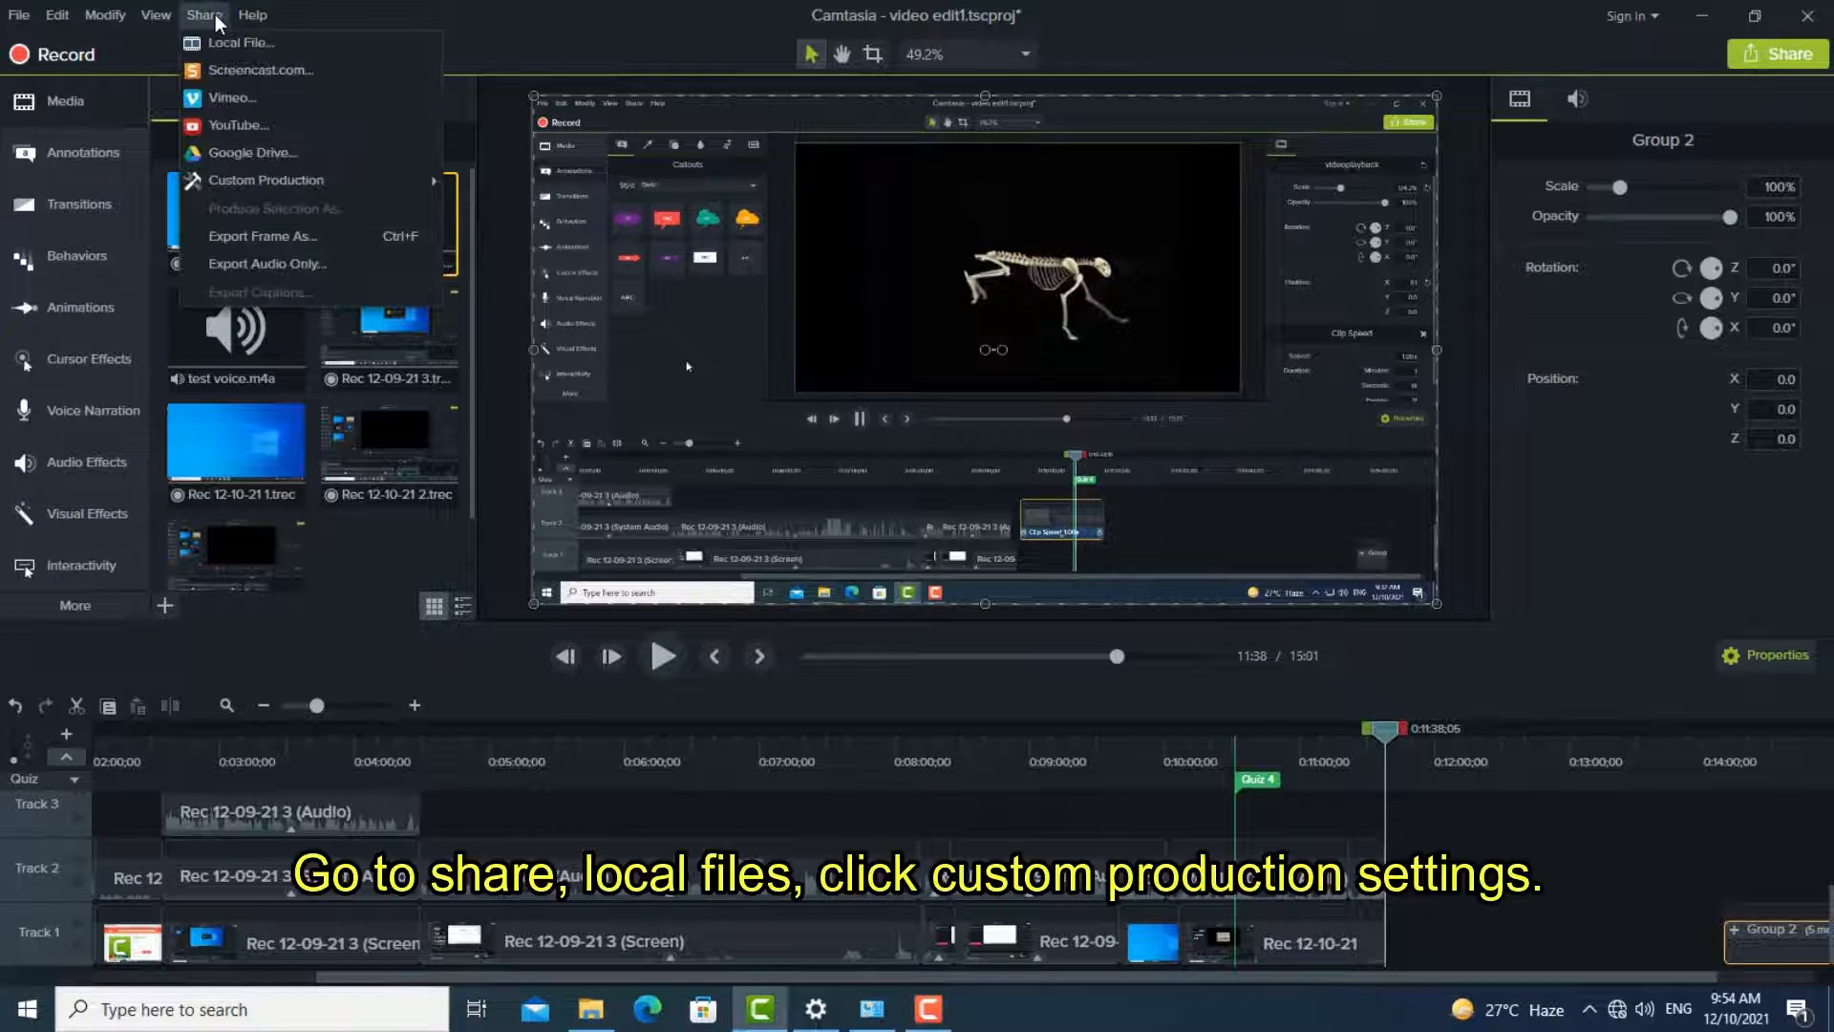
{"action": "left_click", "coordinate": [221, 40]}
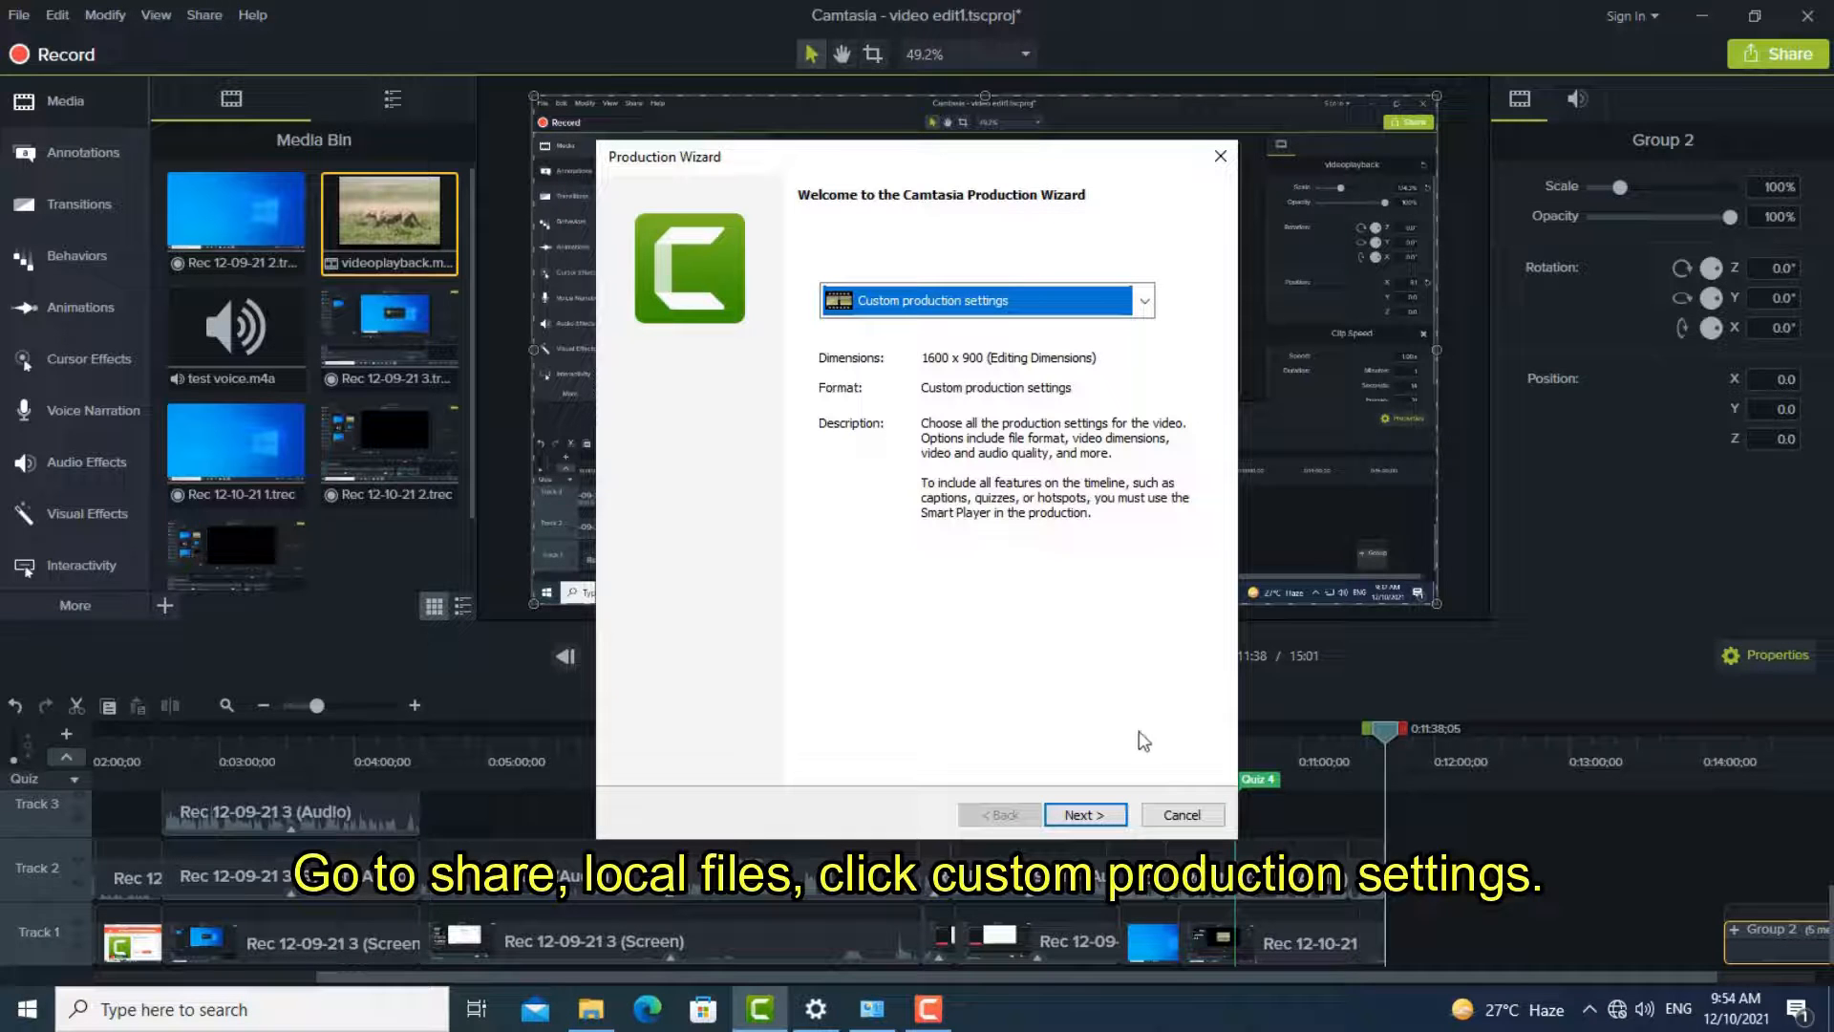
{"action": "left_click", "coordinate": [1129, 312]}
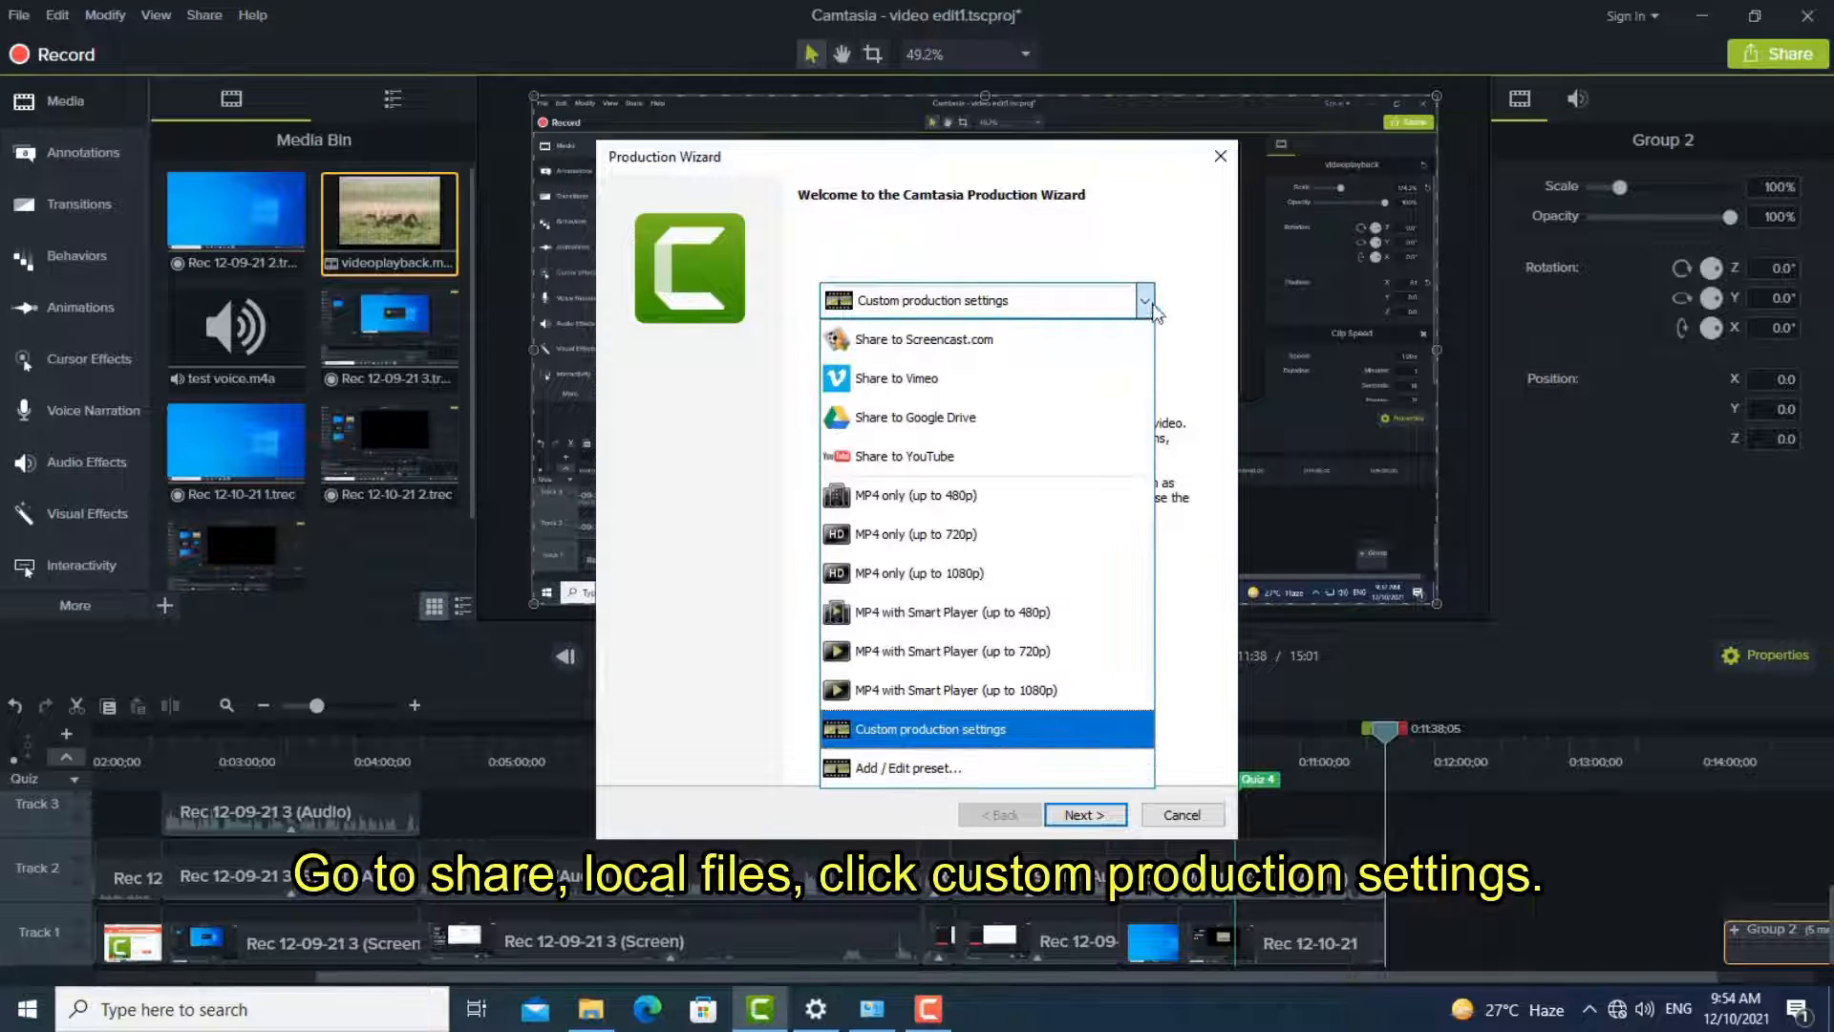
{"action": "left_click", "coordinate": [979, 573]}
{"action": "left_click", "coordinate": [1085, 814]}
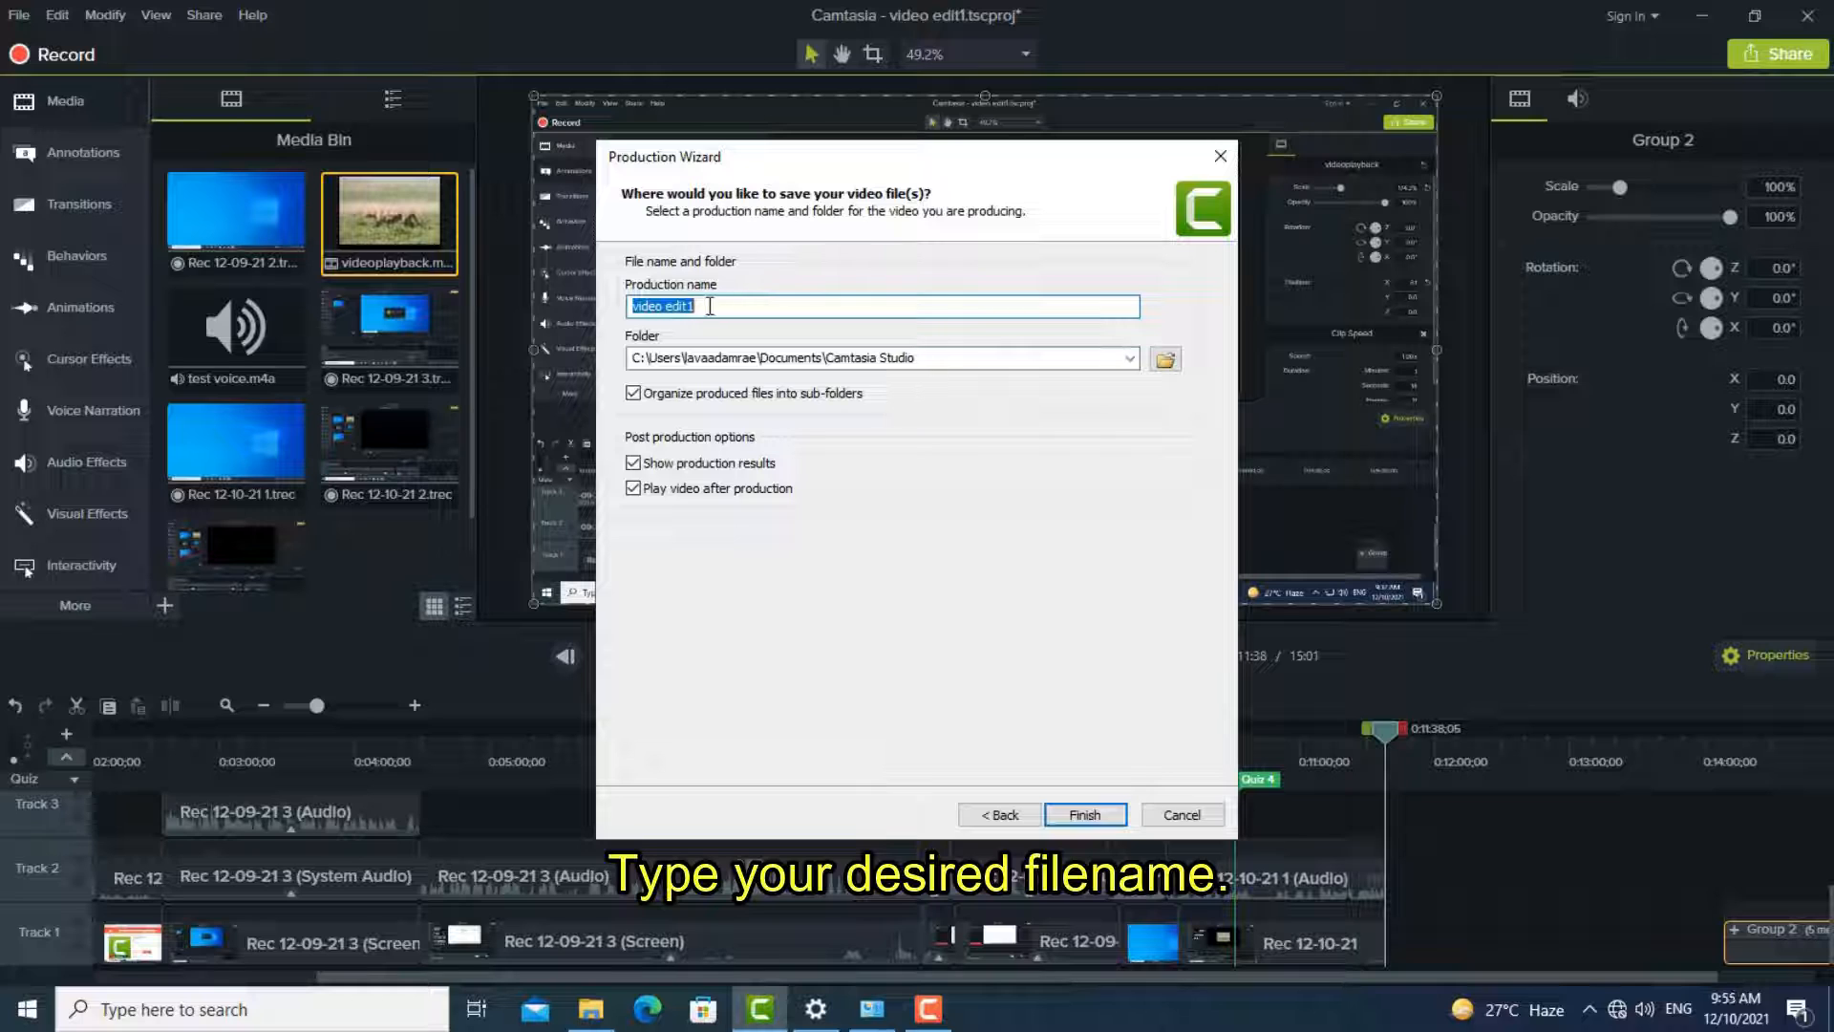
- Keep "video edit1" as the production name and produce the video in the Camtasia Studio documents folder
{"action": "left_click", "coordinate": [743, 306]}
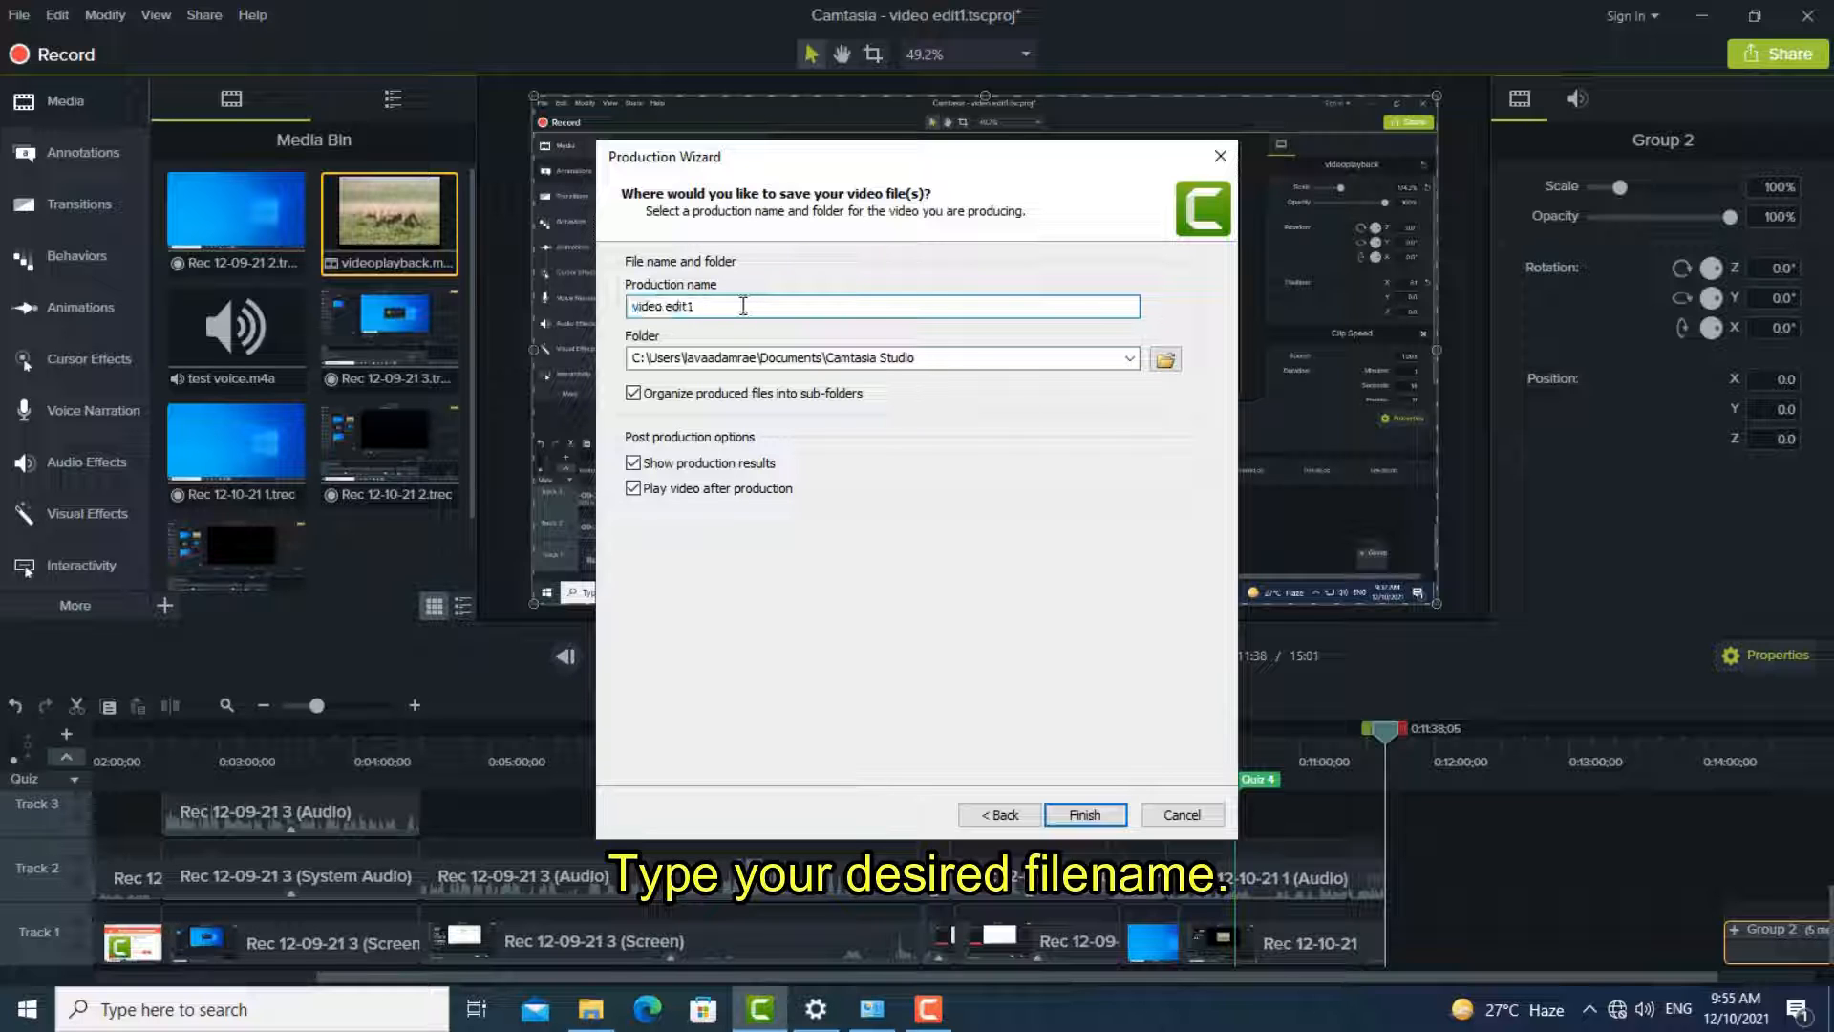
{"action": "left_click_drag", "start_coordinate": [743, 305], "coordinate": [632, 308]}
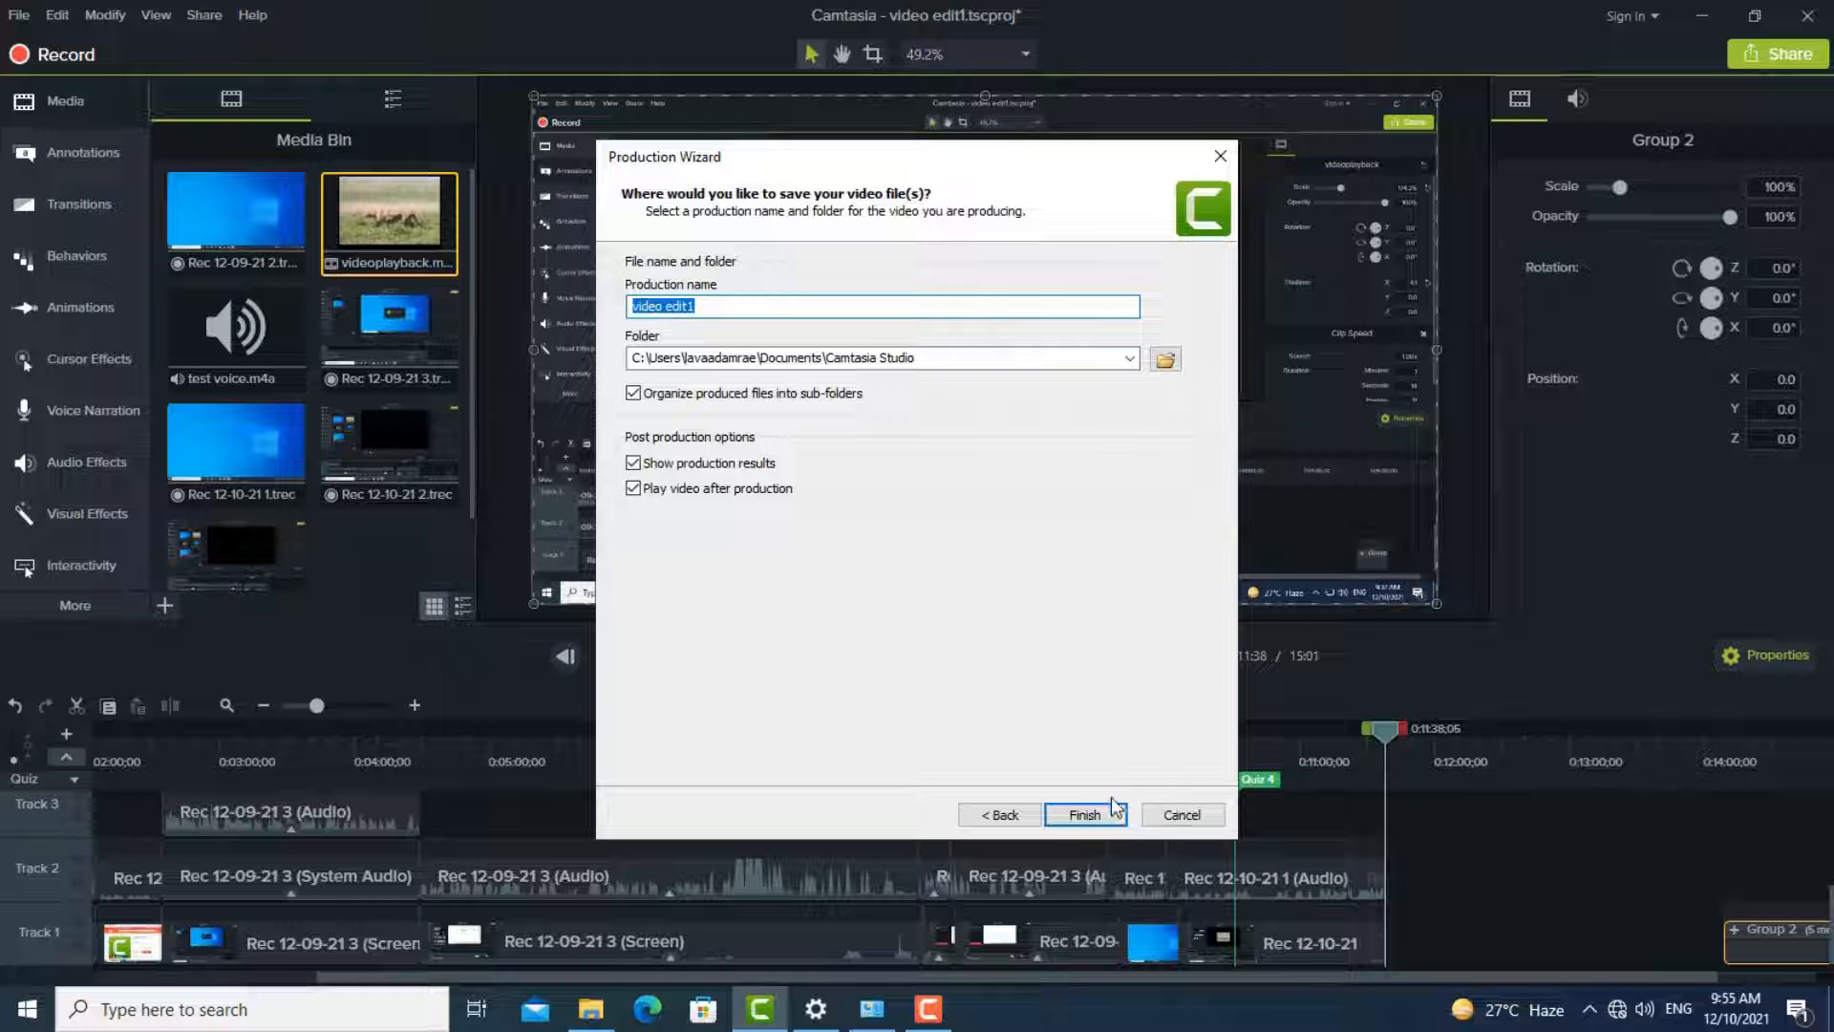
{"action": "left_click", "coordinate": [1094, 821]}
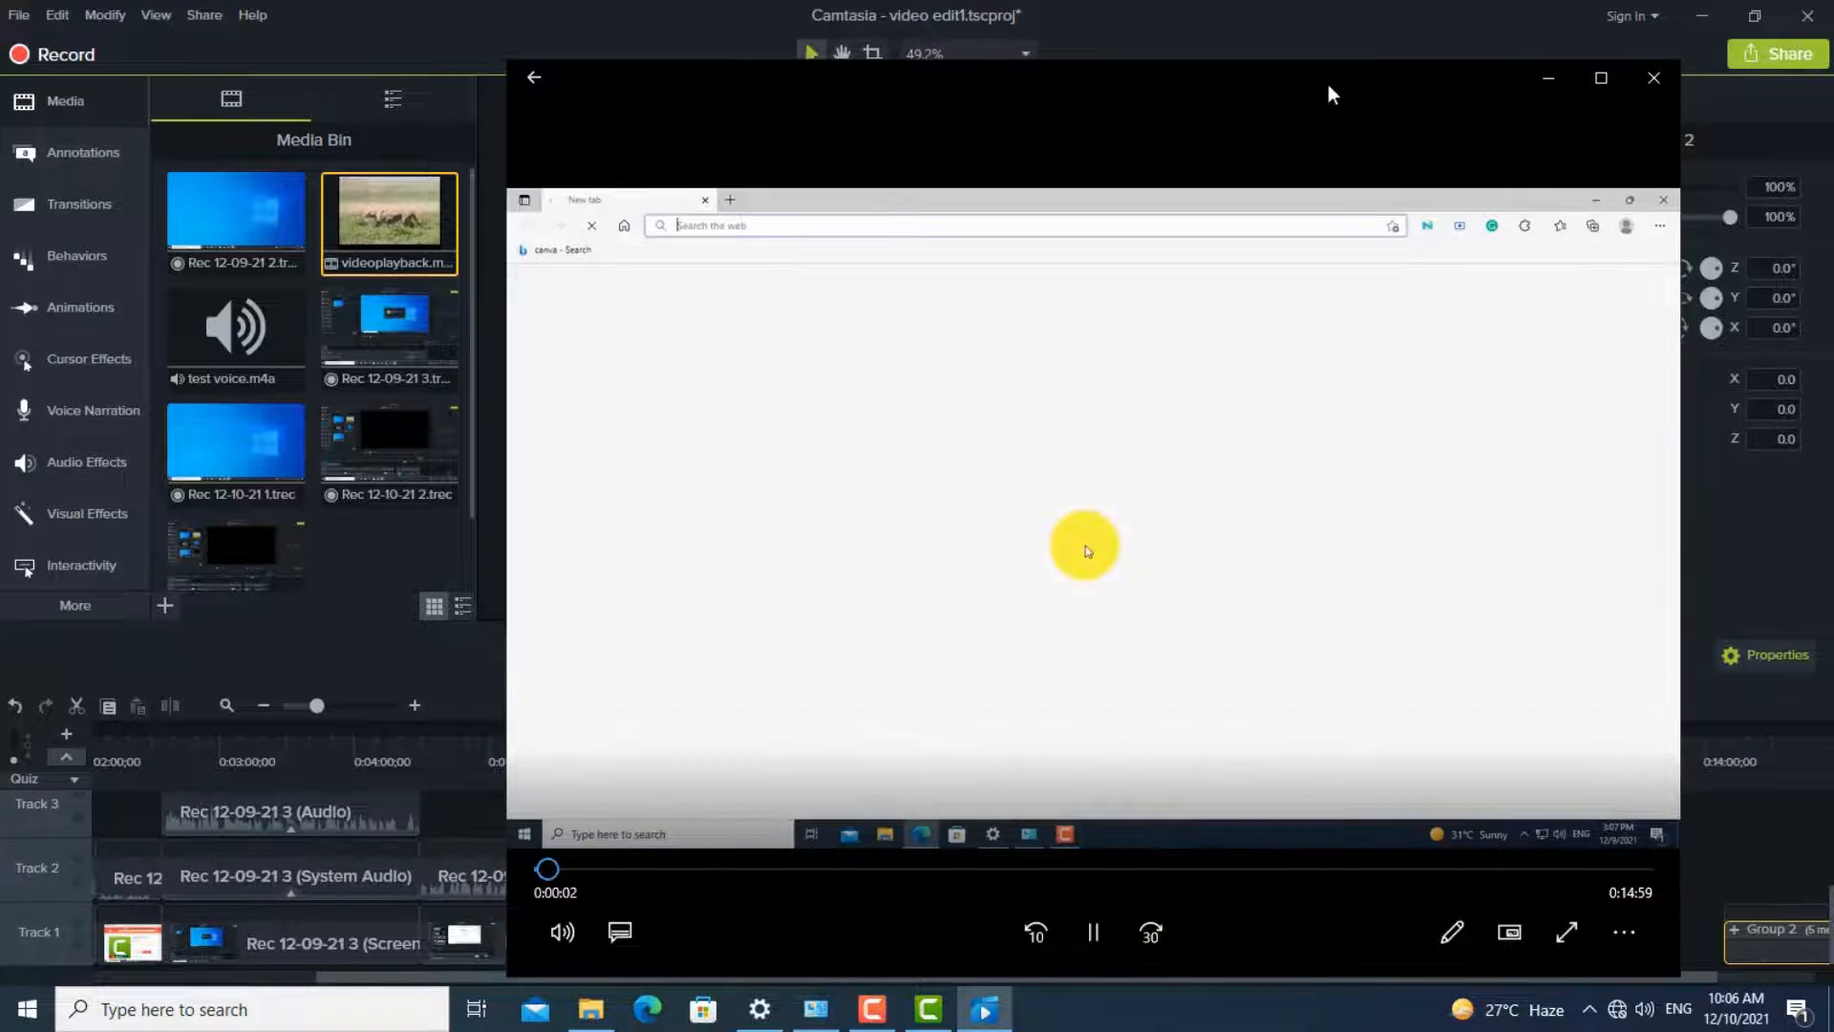
- Watch the beginning of the produced video, pause it and close the player
{"action": "left_click_drag", "start_coordinate": [1332, 93], "coordinate": [1158, 88]}
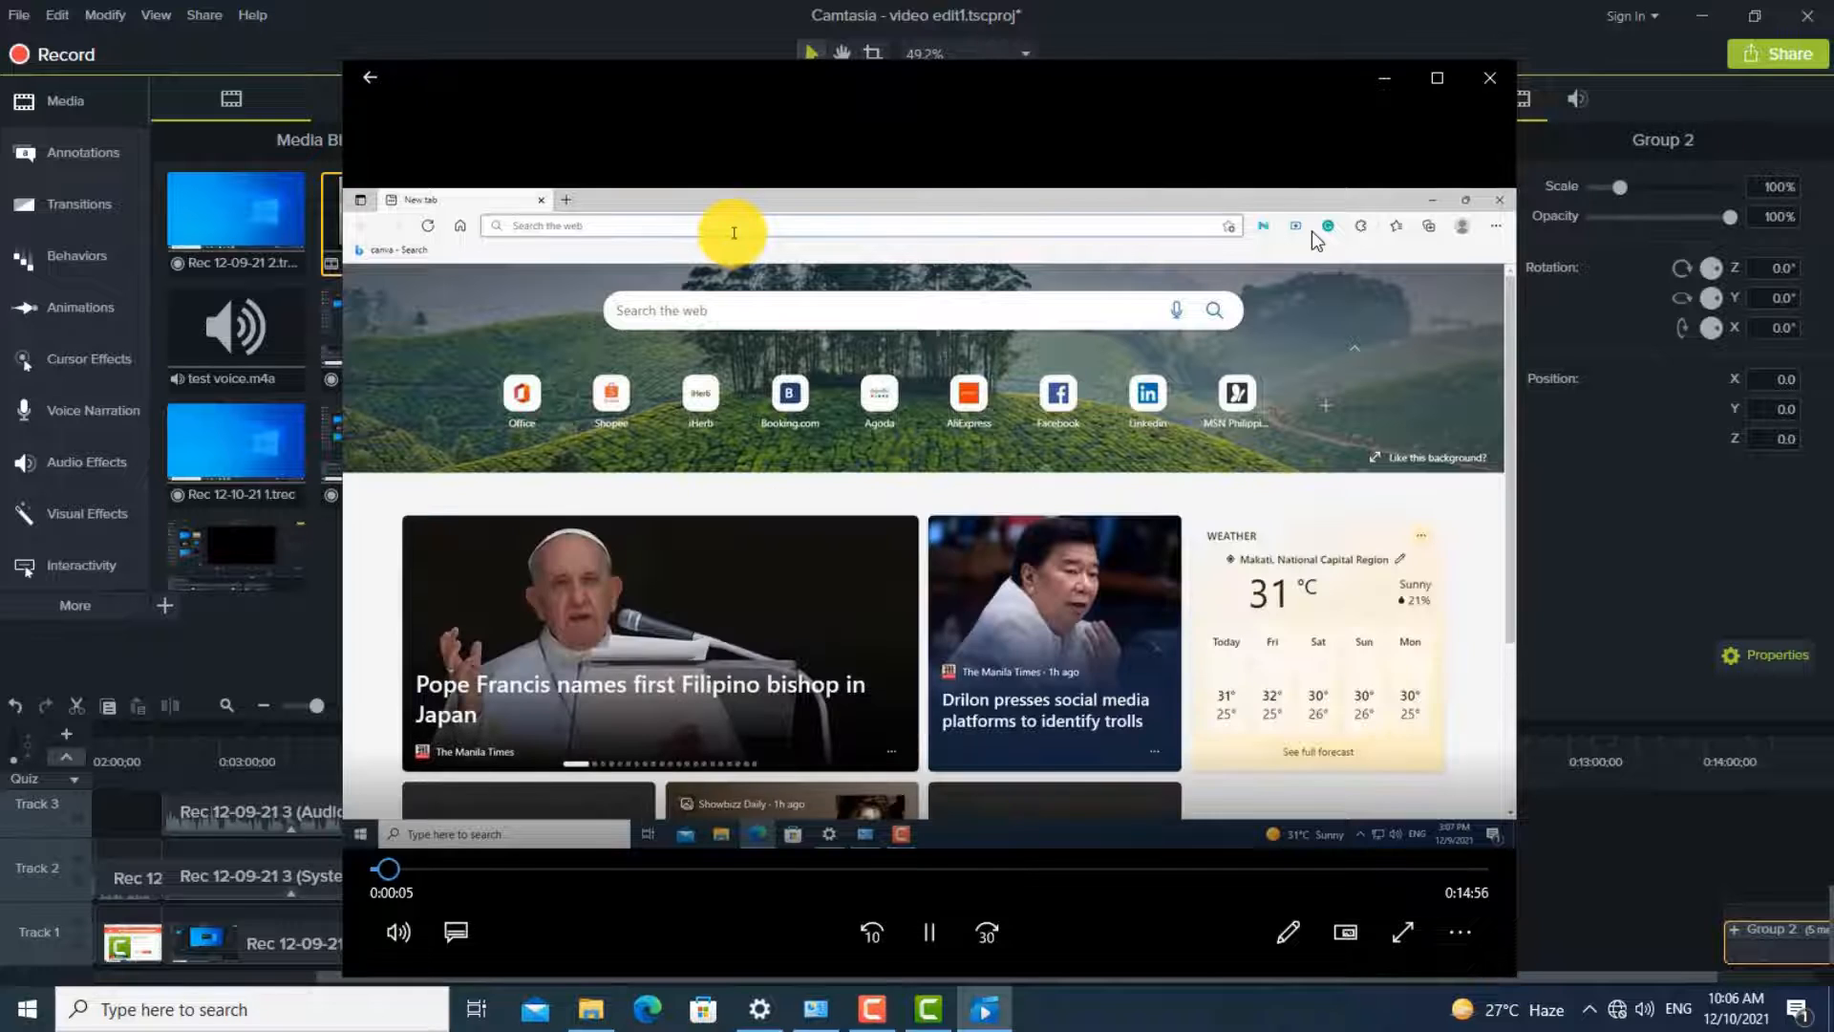
{"action": "left_click", "coordinate": [929, 934]}
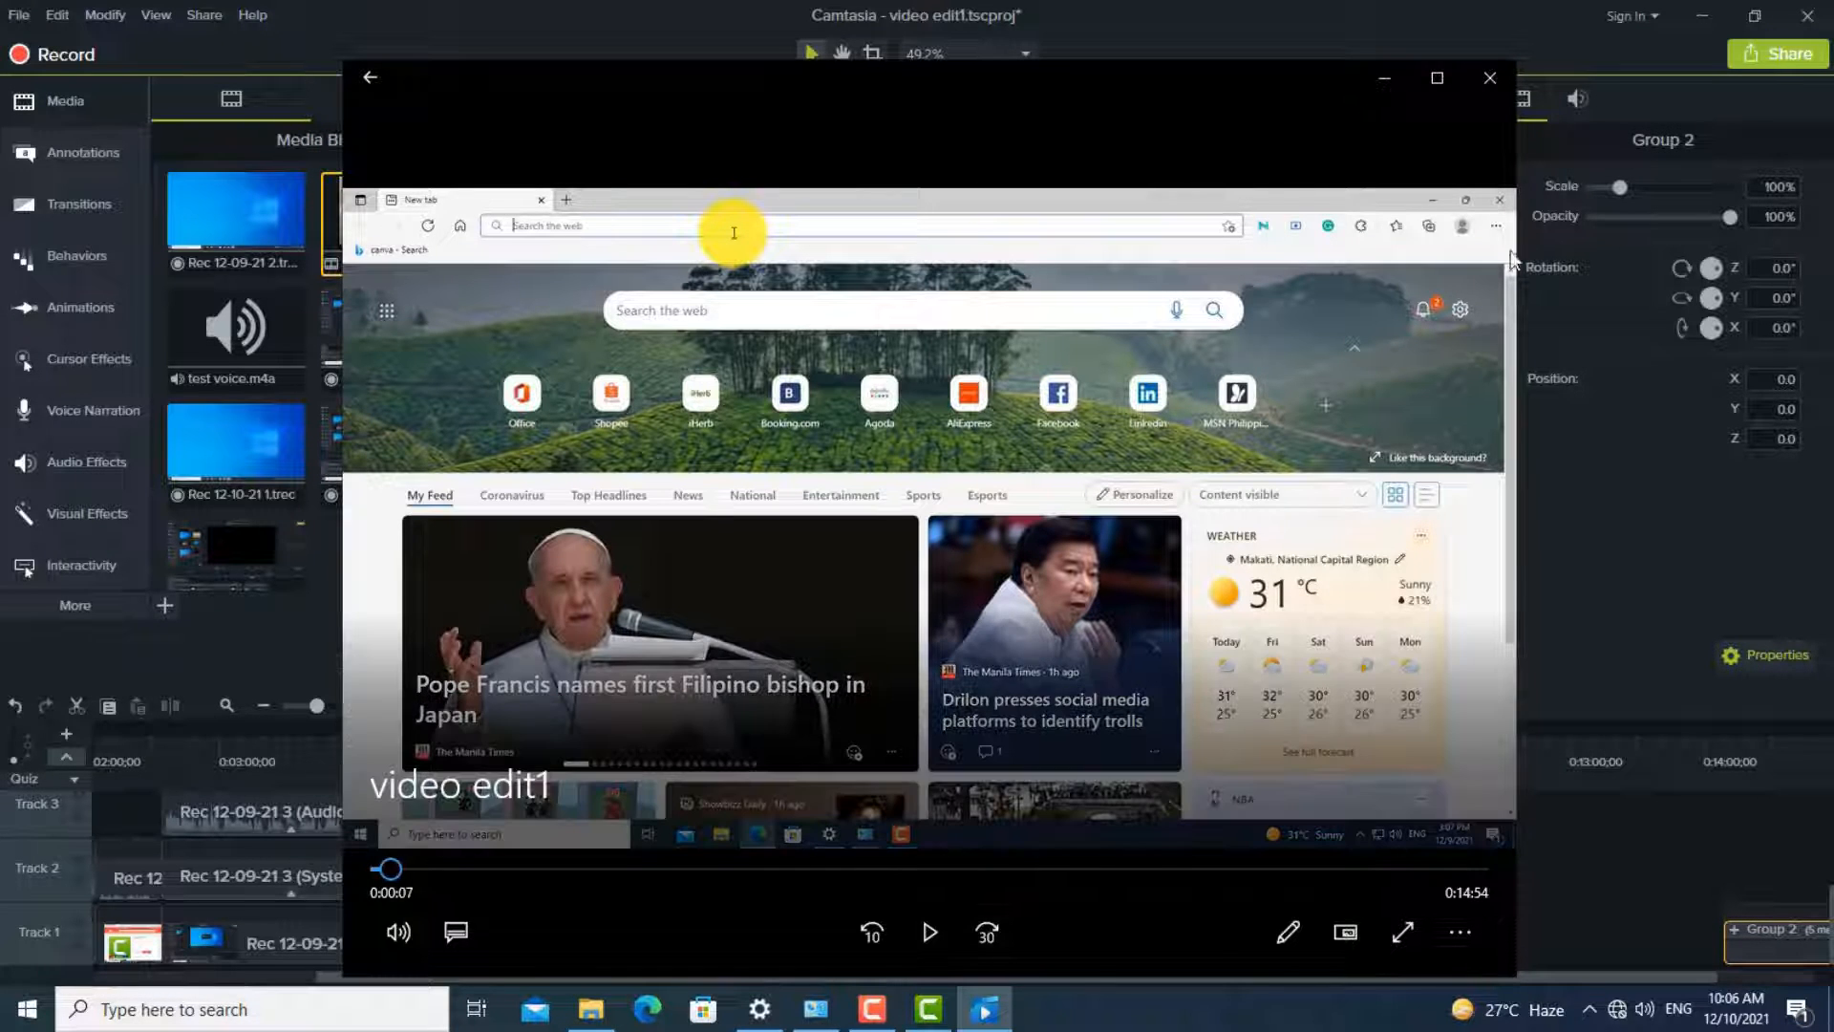
{"action": "left_click", "coordinate": [1488, 84]}
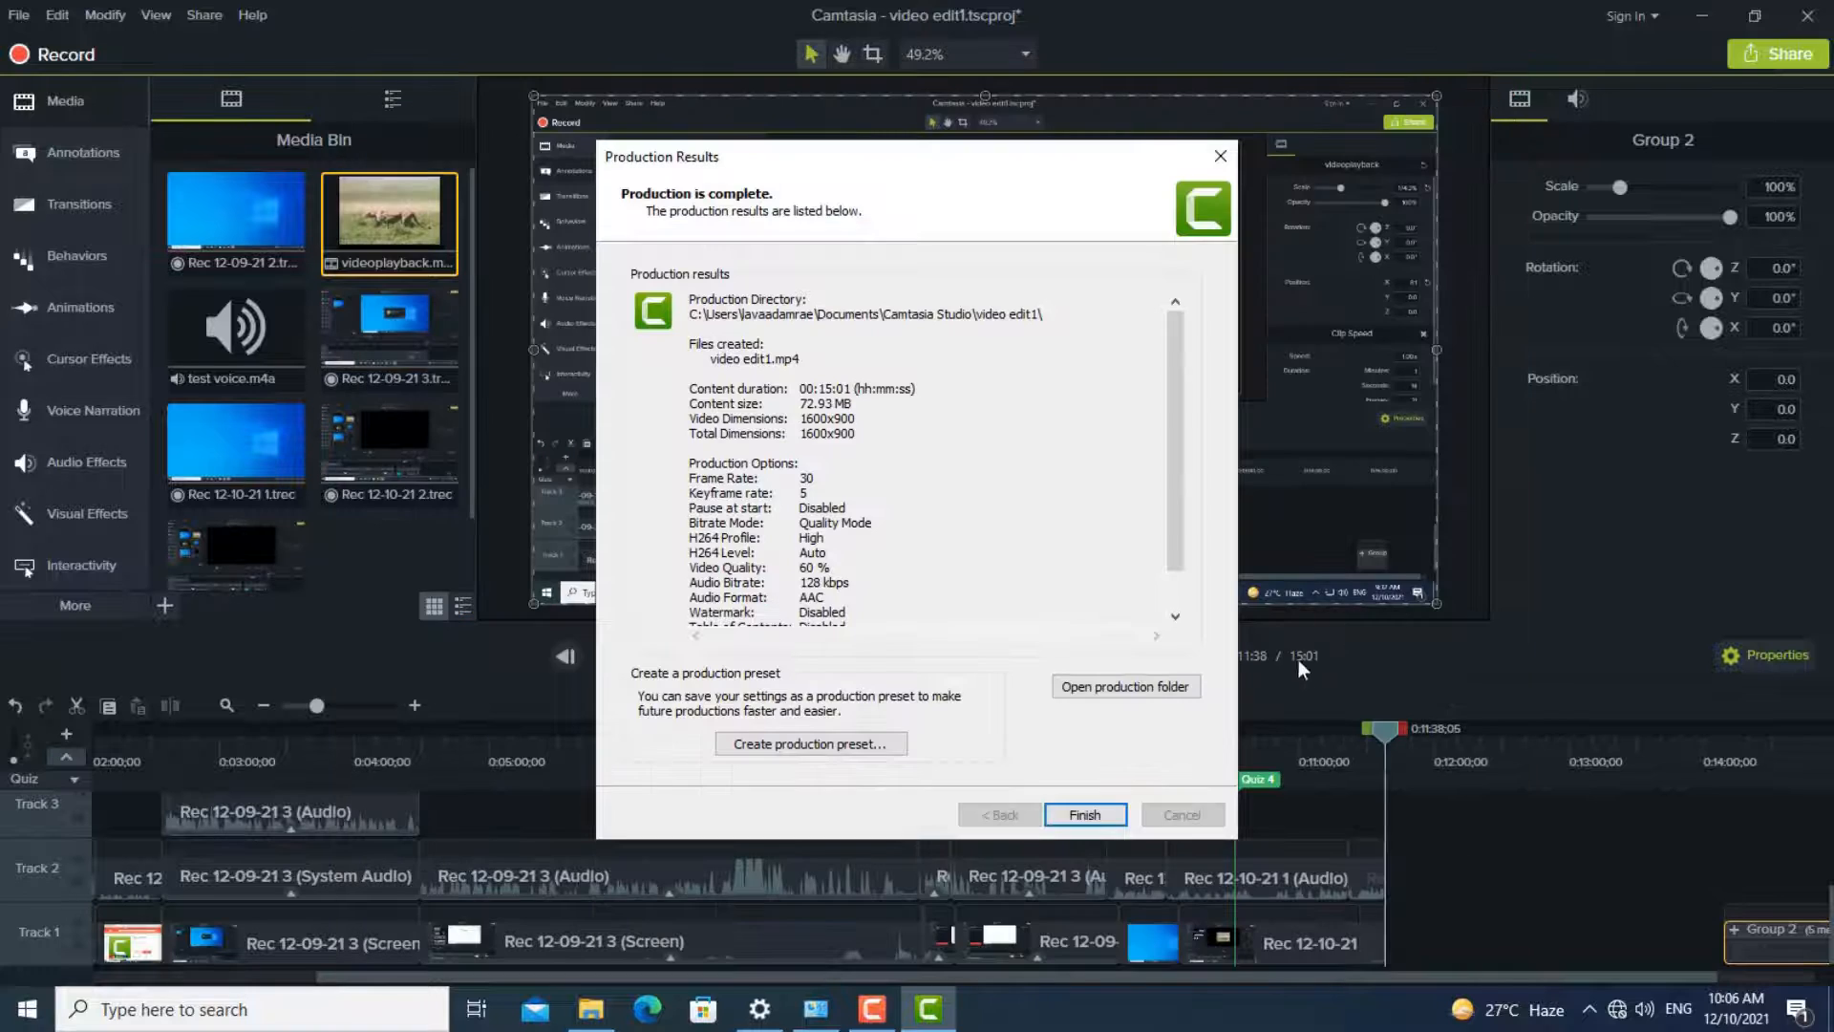
- Finish the production results dialog and bring up the screen recorder controls
{"action": "left_click", "coordinate": [1085, 815]}
{"action": "left_click", "coordinate": [872, 1009]}
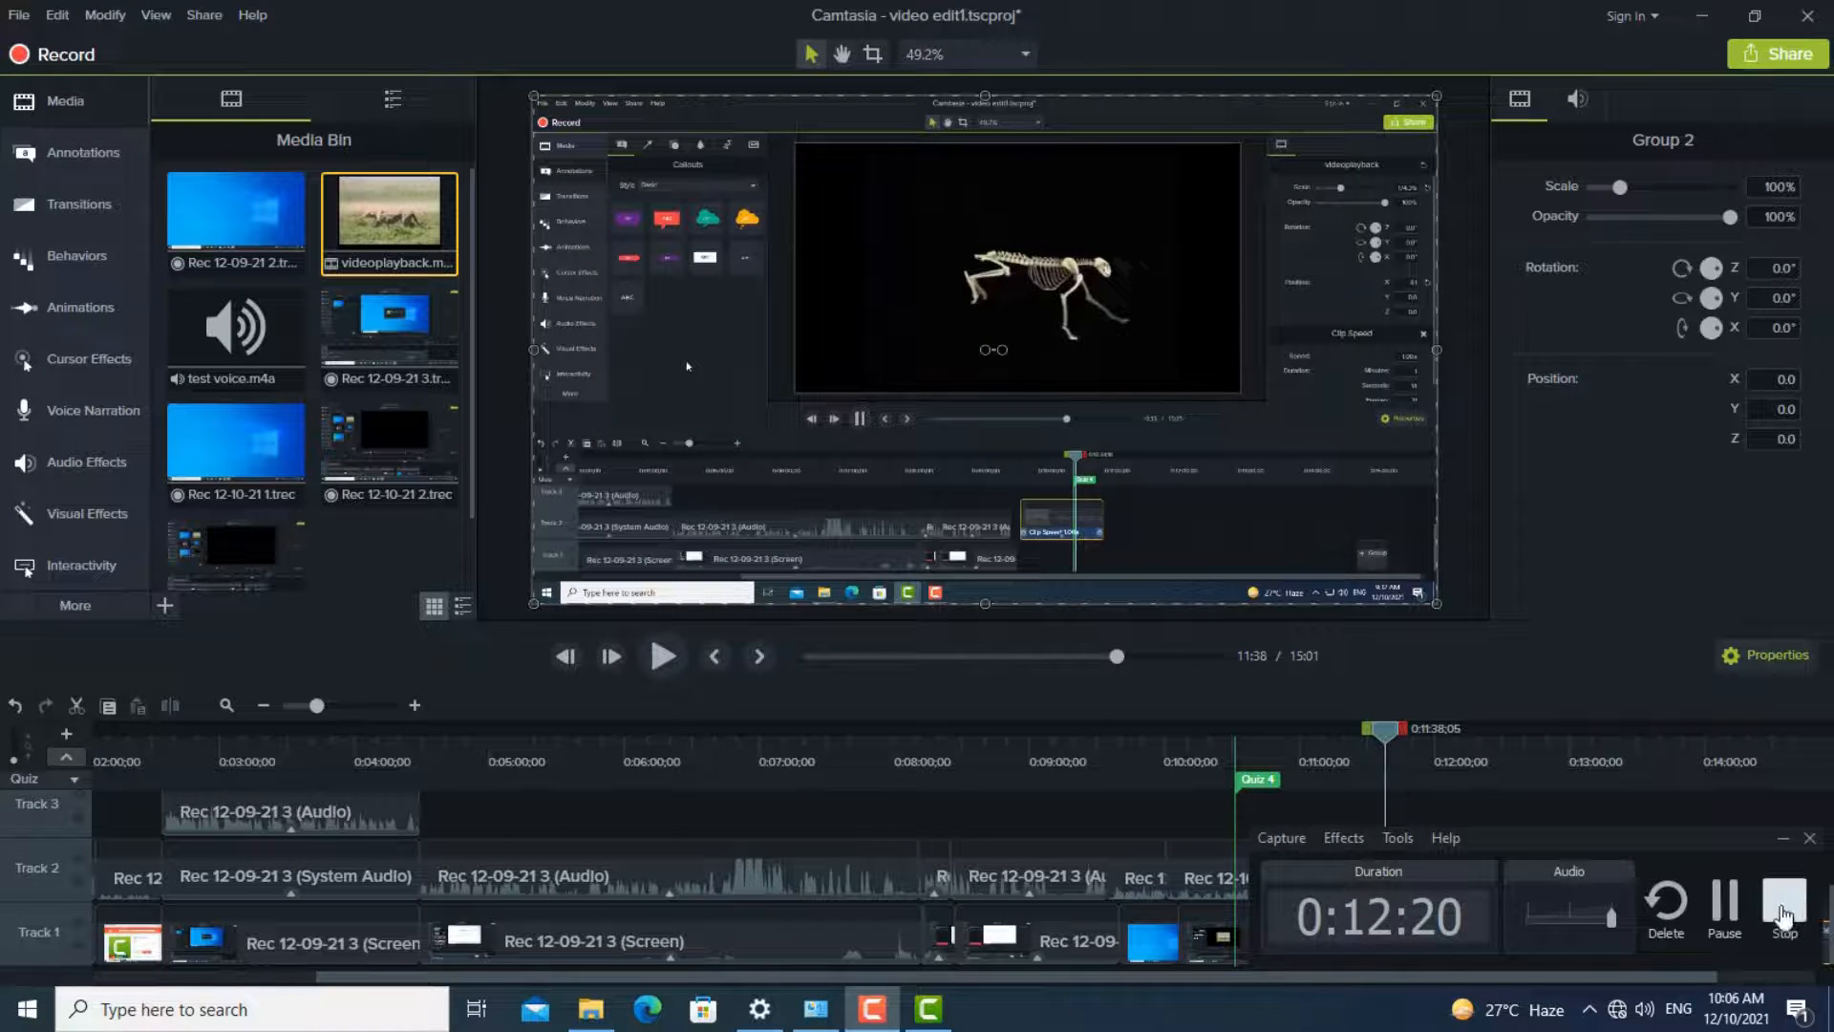